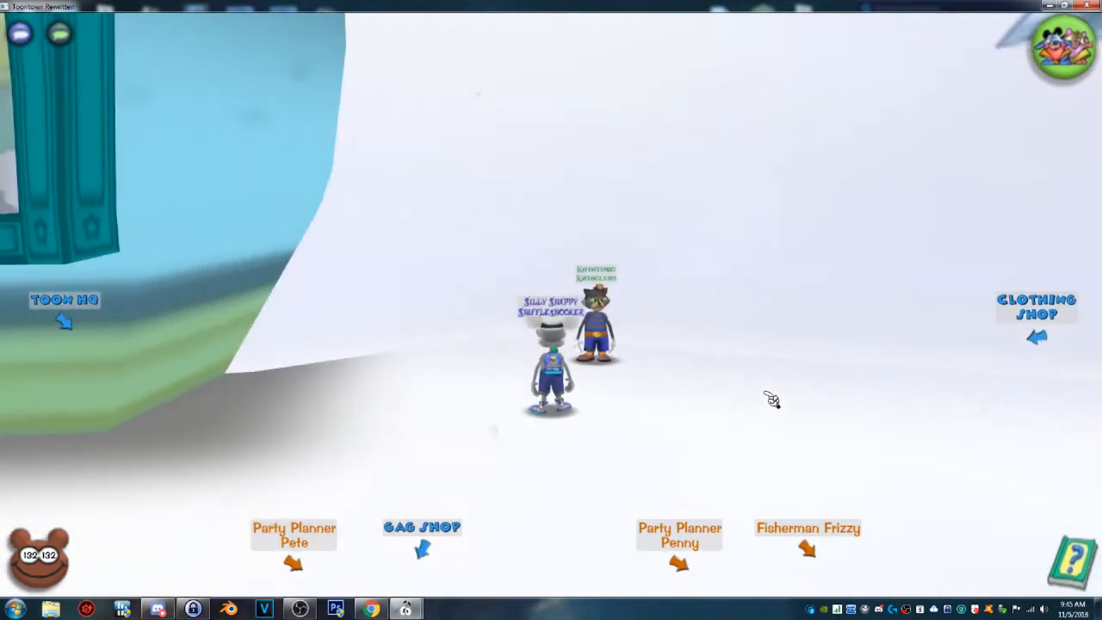
Turn the player's toon towards the cat toon and switch the camera to a close front view of the cat toon.
key("Right")
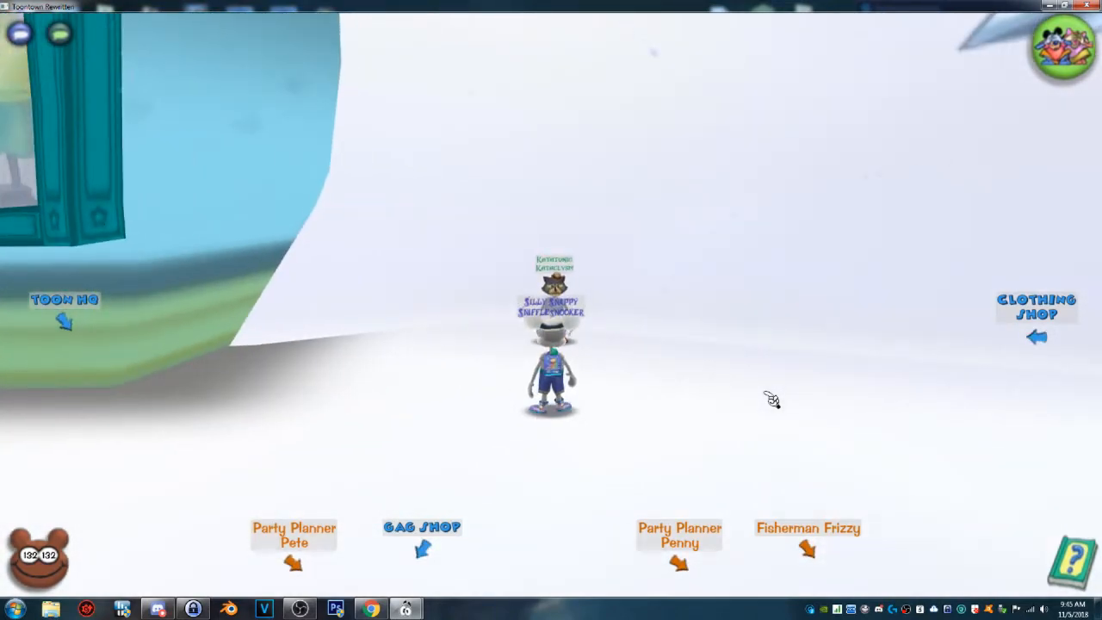
key("Tab")
key("Tab")
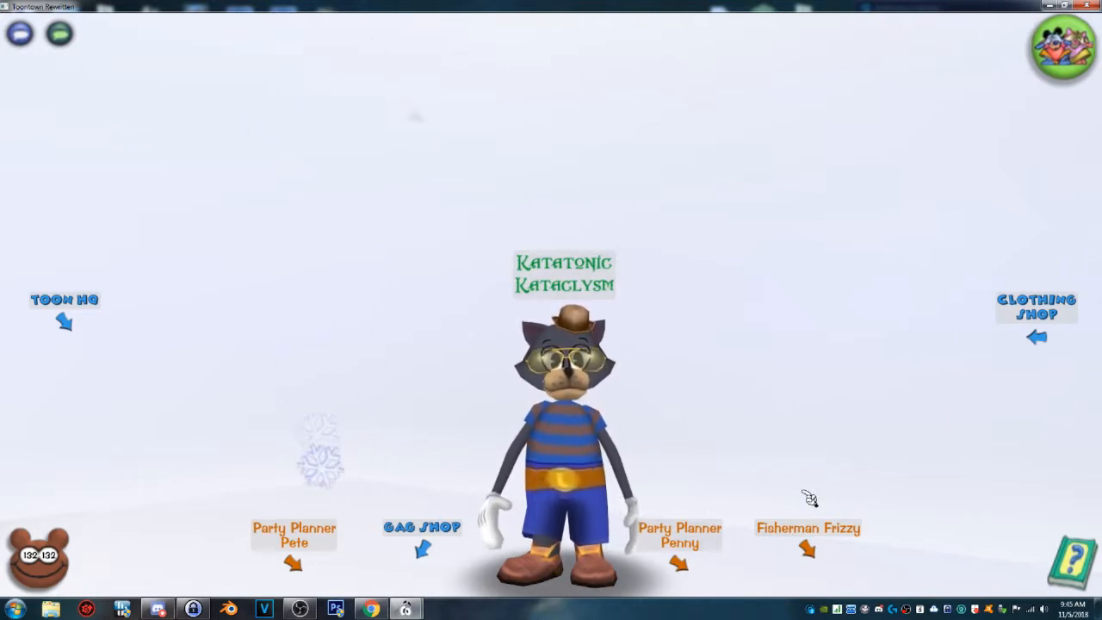
Hide the game's on-screen interface and take a screenshot of the cat toon against the snowy backdrop.
key("F1")
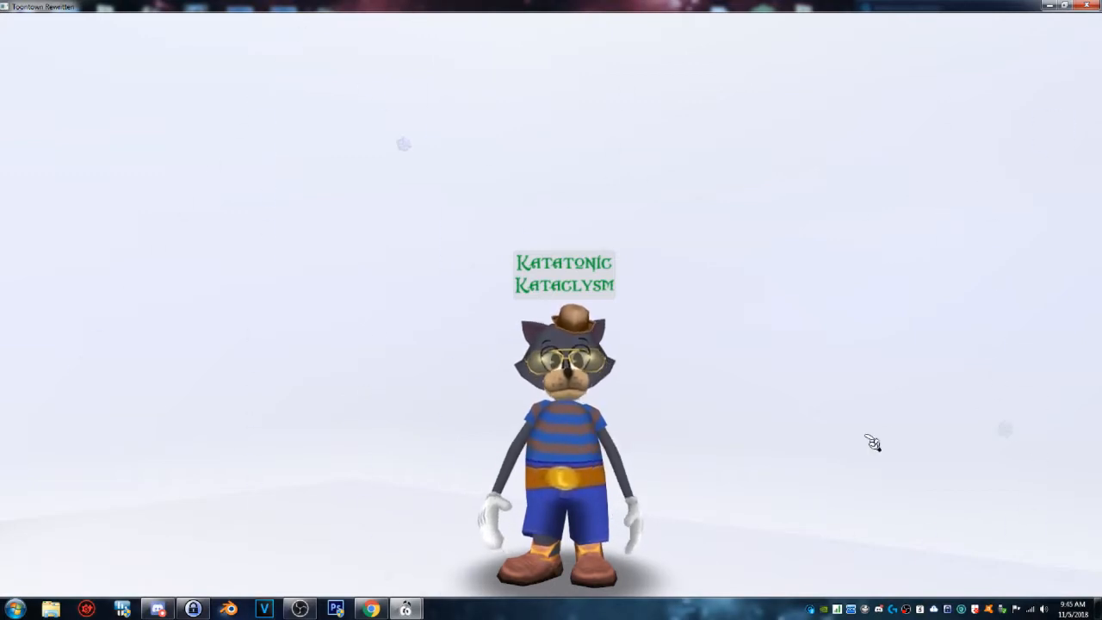
key("F1")
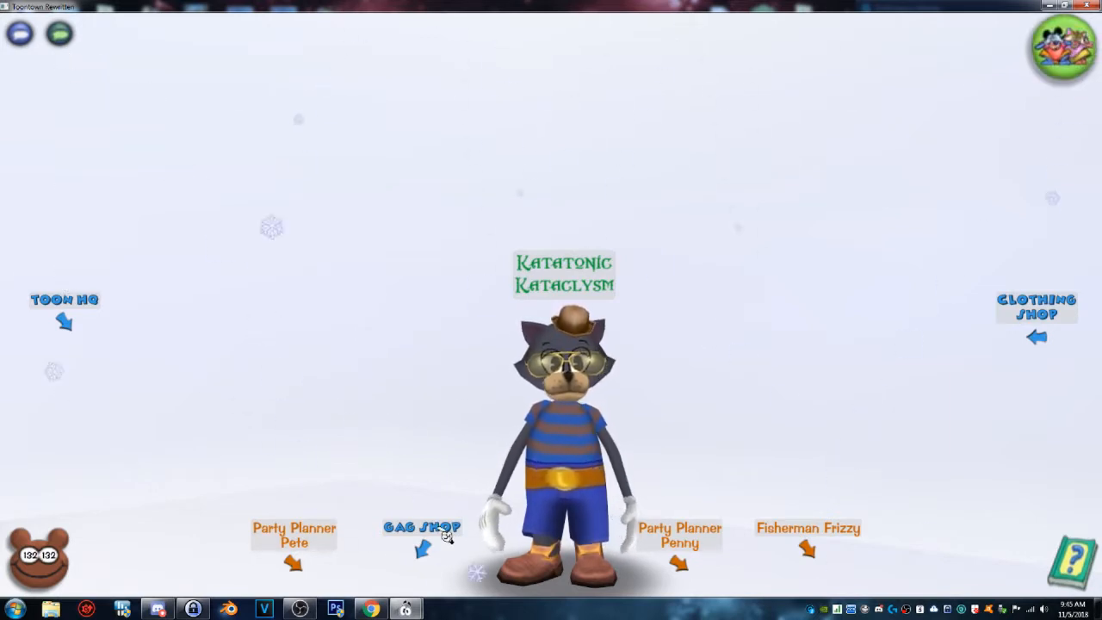
key("F1")
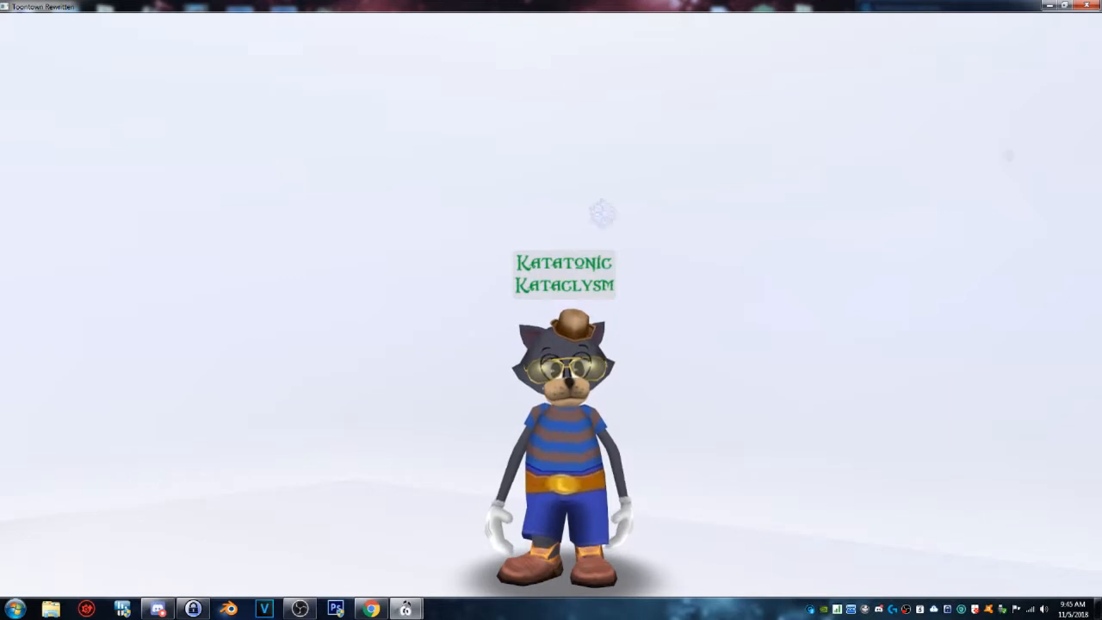
key("F9")
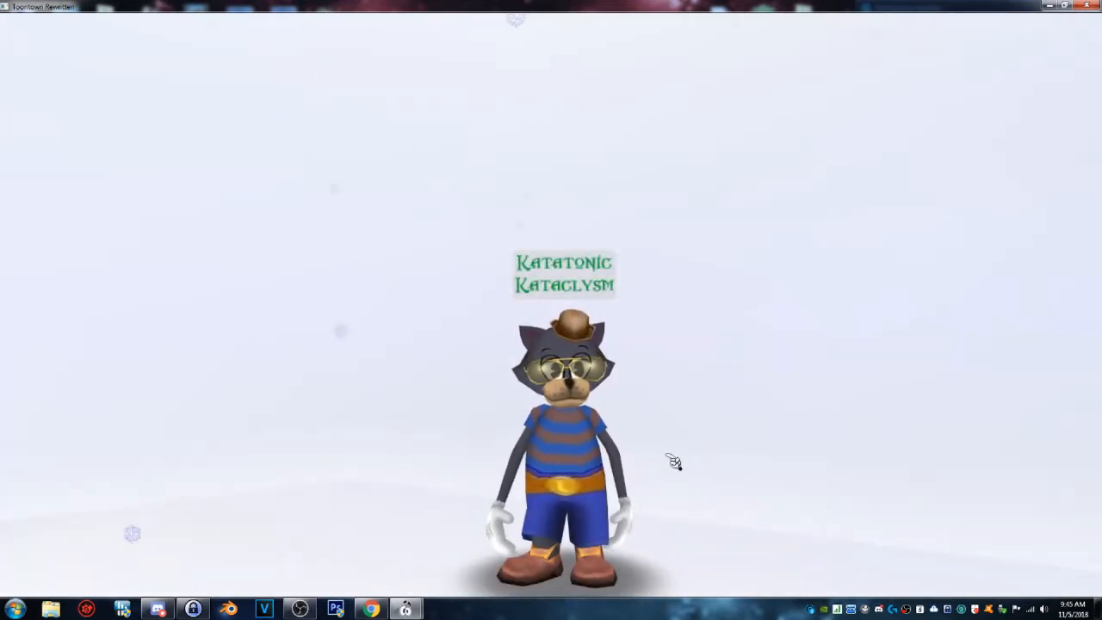
left_click(300, 610)
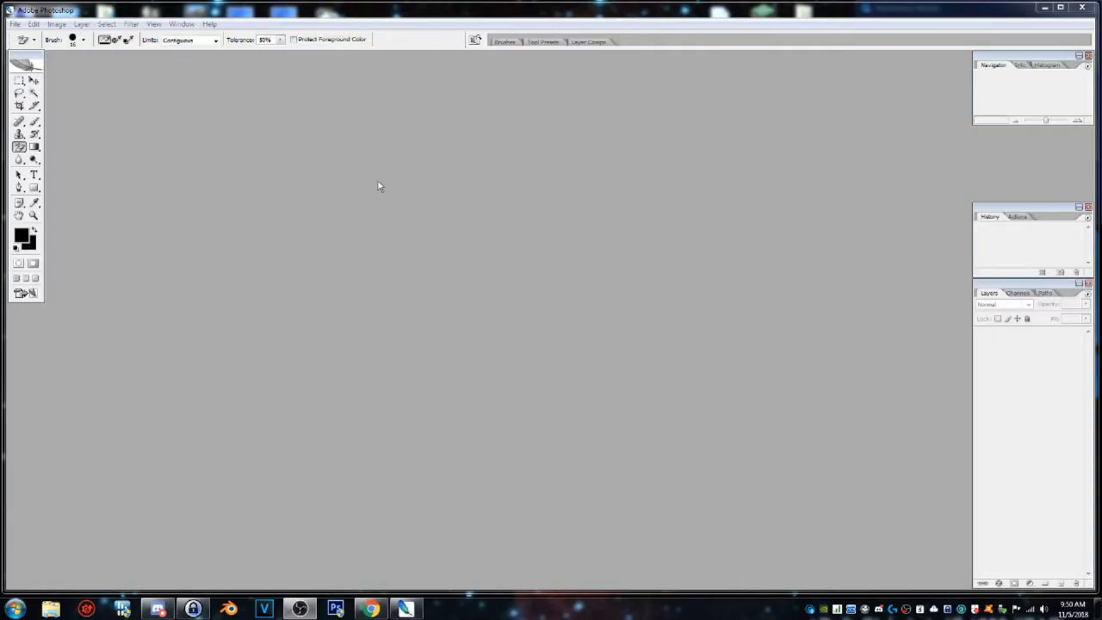
left_click(15, 24)
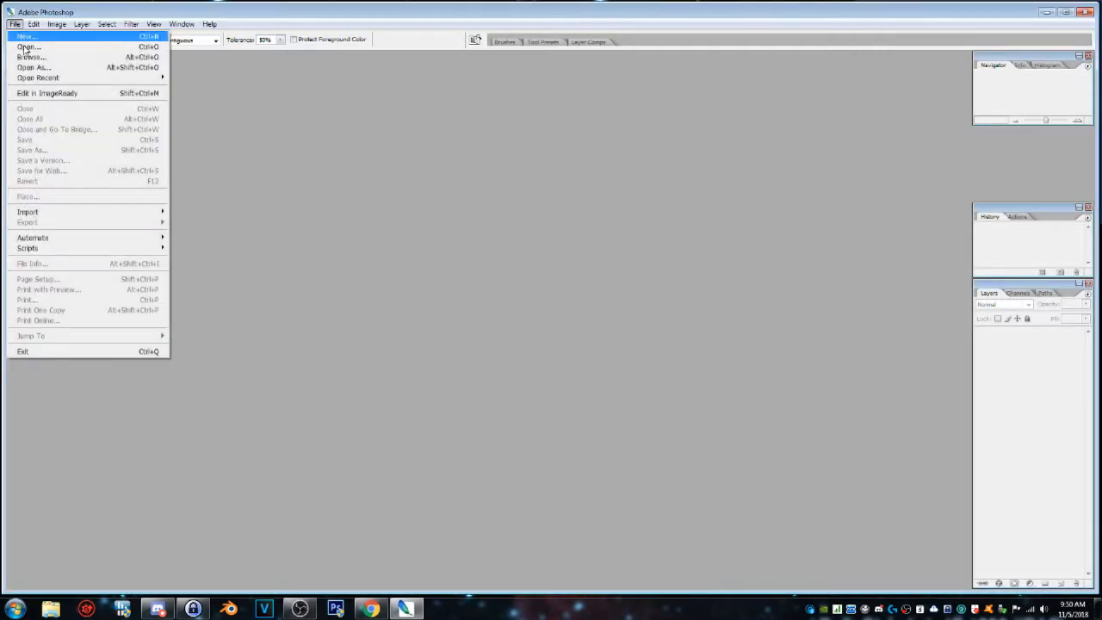
left_click(26, 46)
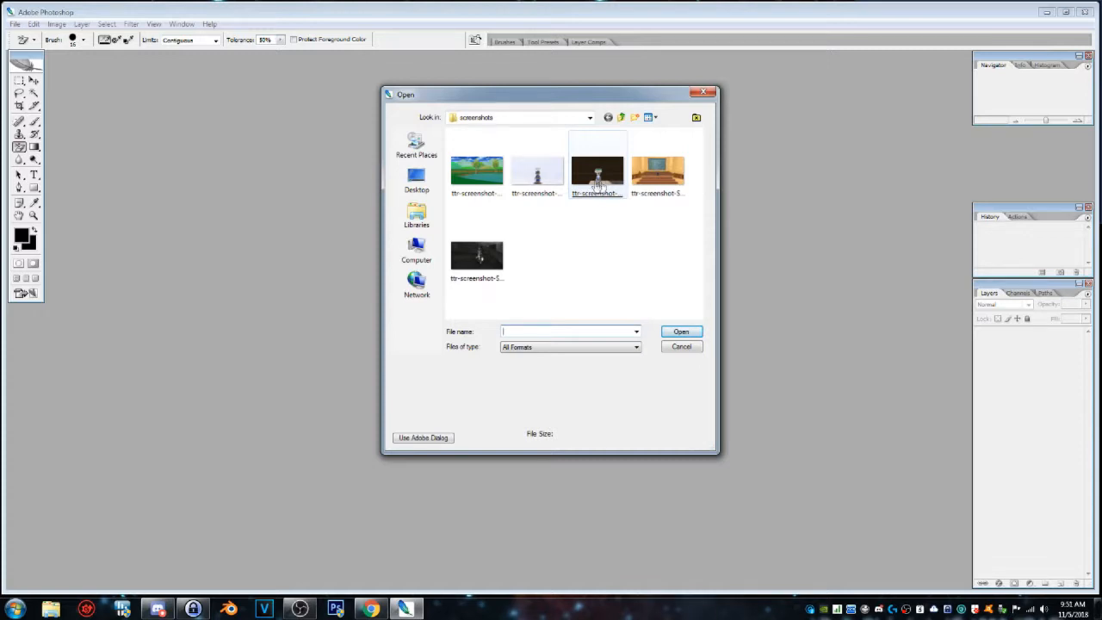
left_click(538, 178)
double_click(539, 178)
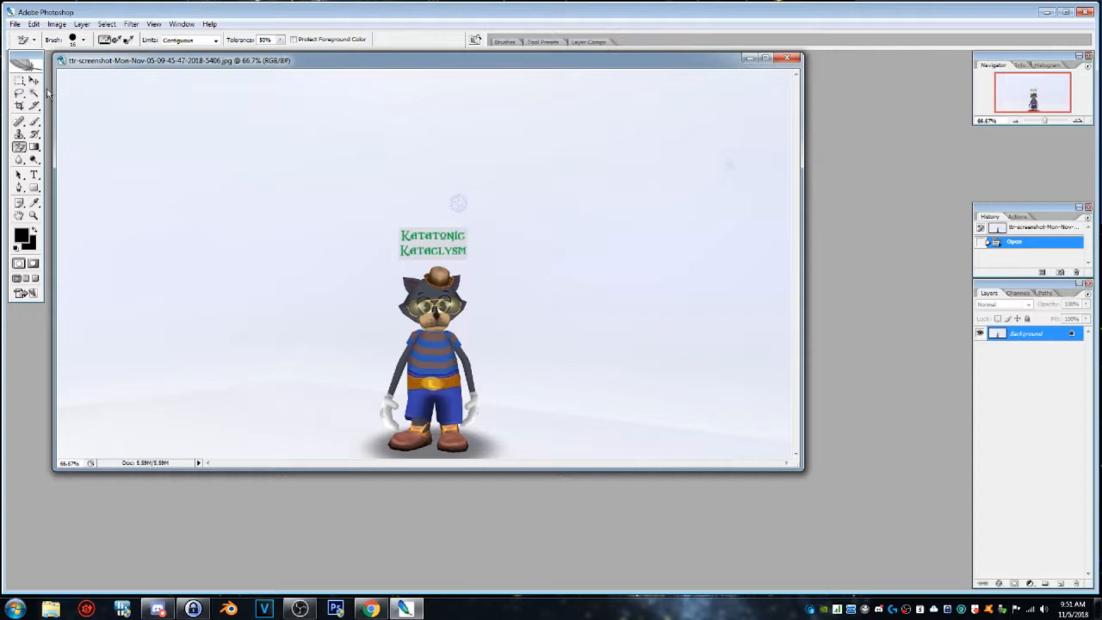
Crop the screenshot closely around the cat toon from hat to shoes, leaving out the name tag above its head.
left_click(34, 216)
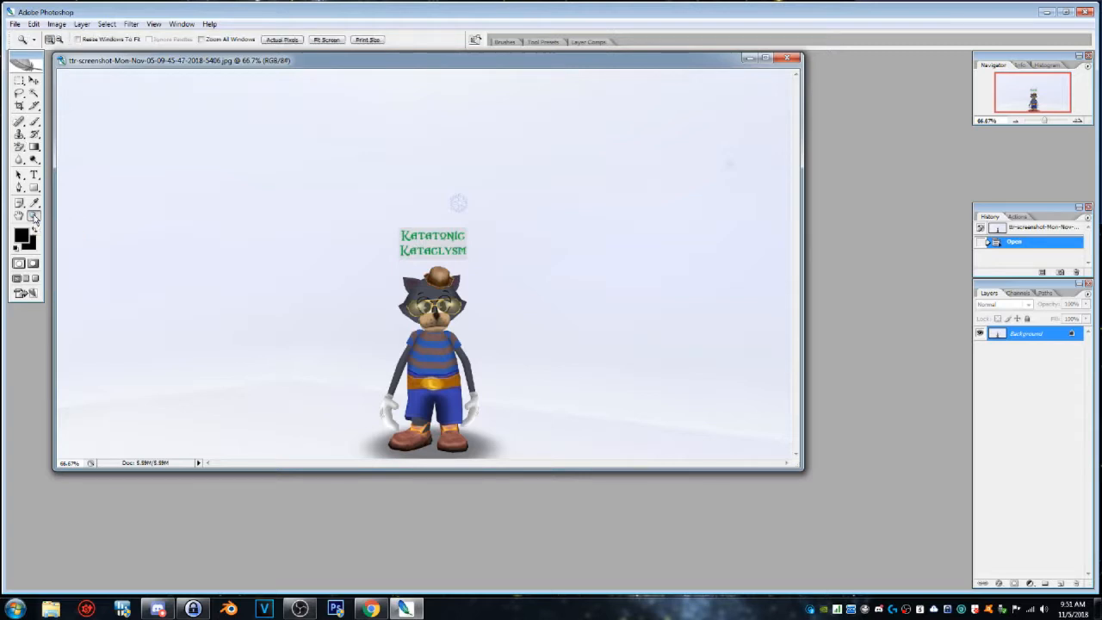
right_click(424, 318)
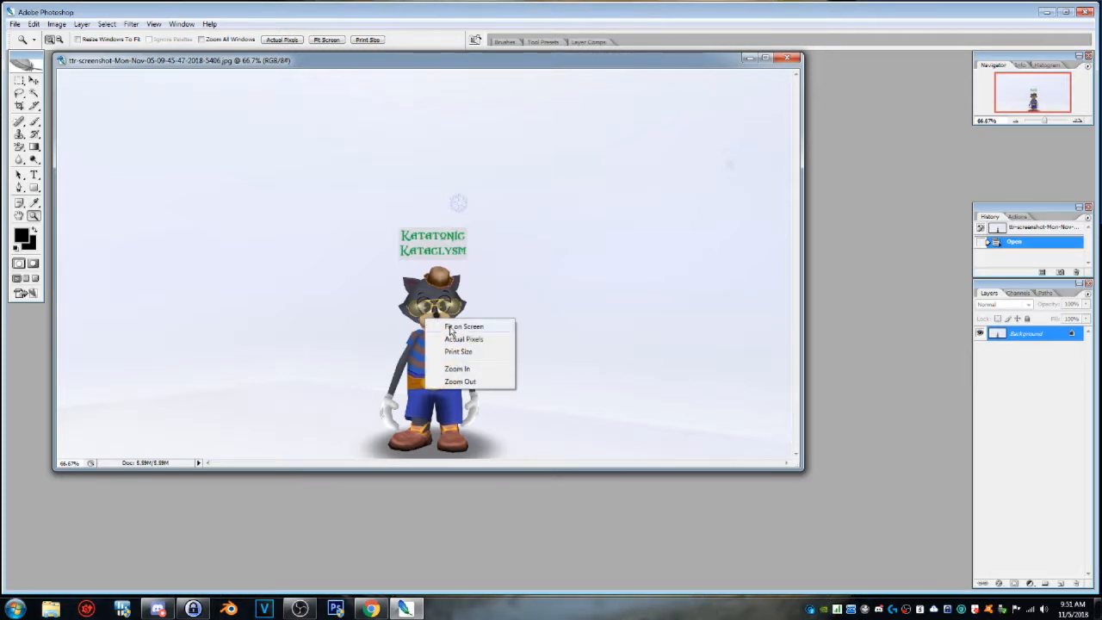
left_click(449, 327)
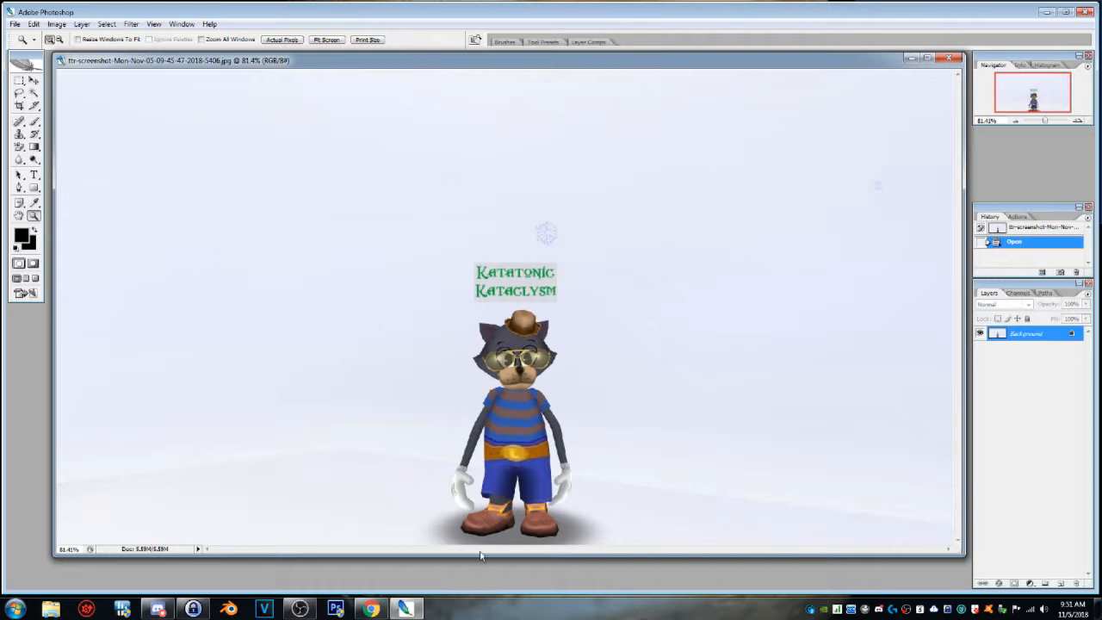
left_click_drag(480, 555, 481, 586)
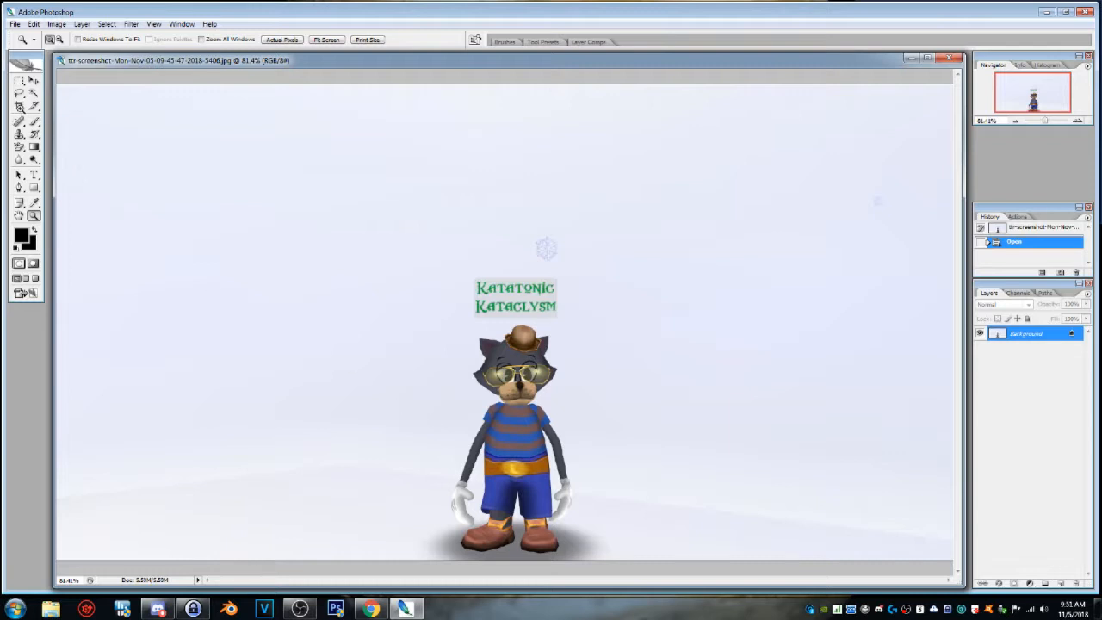
left_click(19, 107)
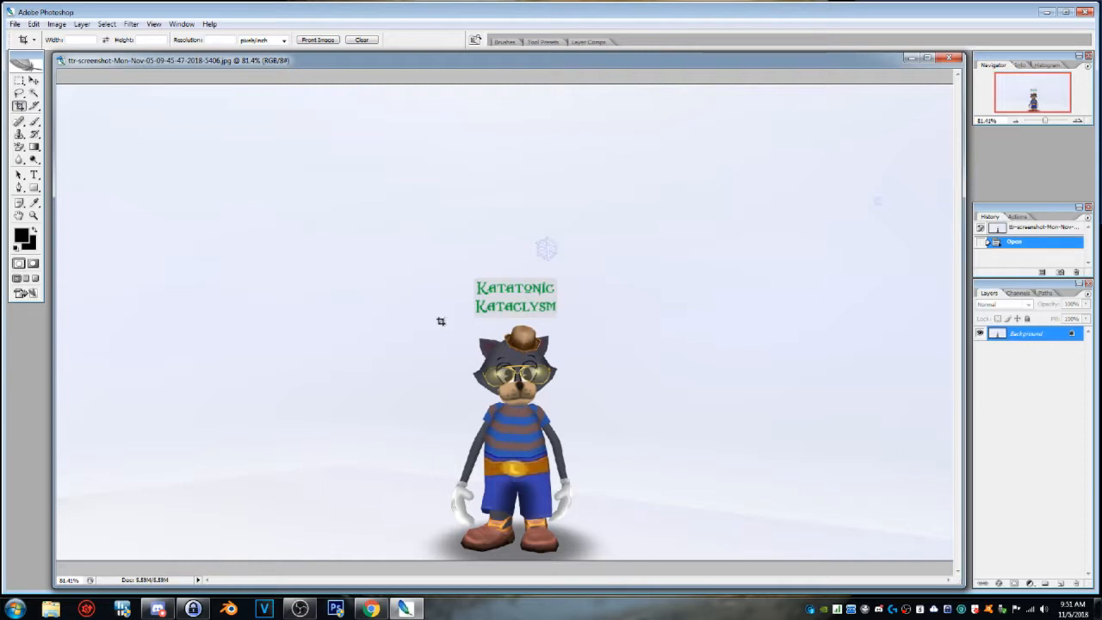
left_click_drag(441, 321, 577, 556)
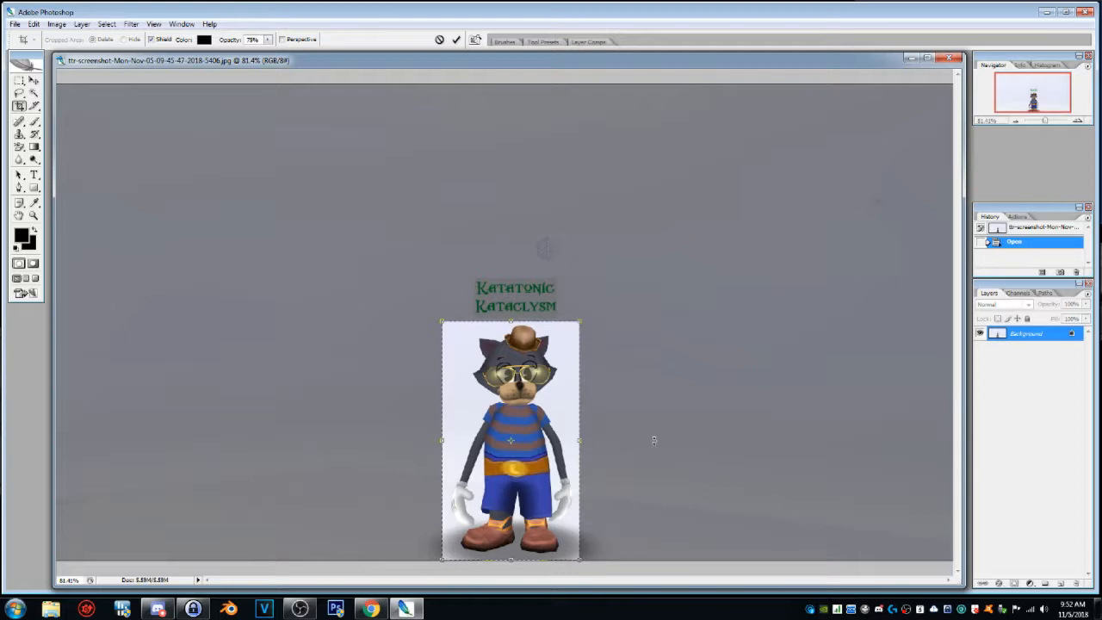
right_click(513, 427)
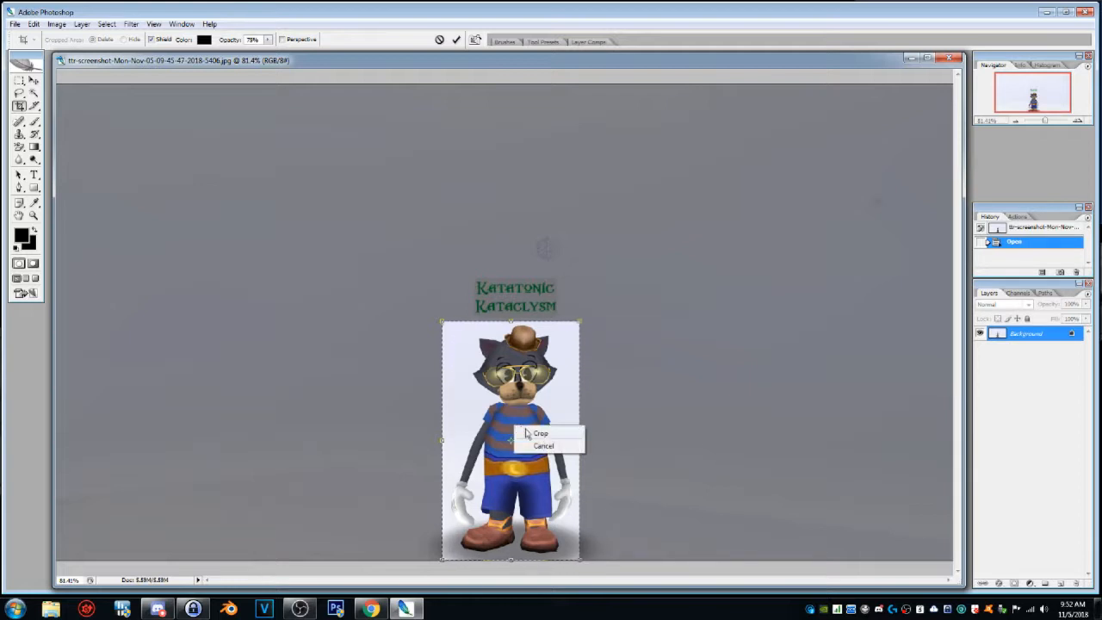
left_click(524, 428)
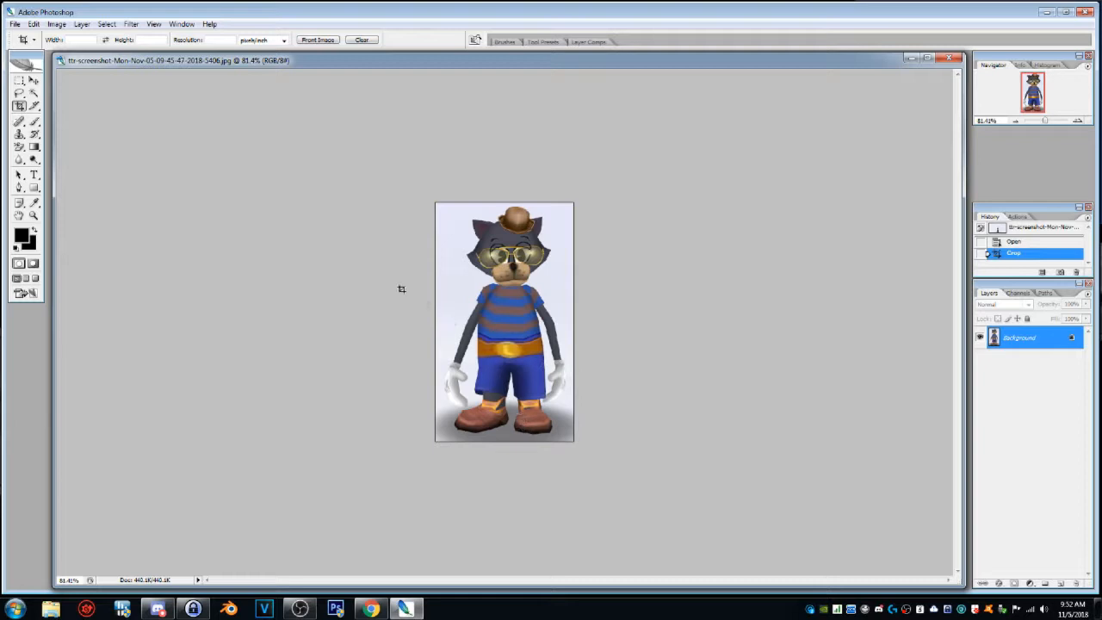
Erase the background around the toon's hat, head and both shoulders with the Background Eraser, using a 50% tolerance and contiguous limits.
left_click(34, 216)
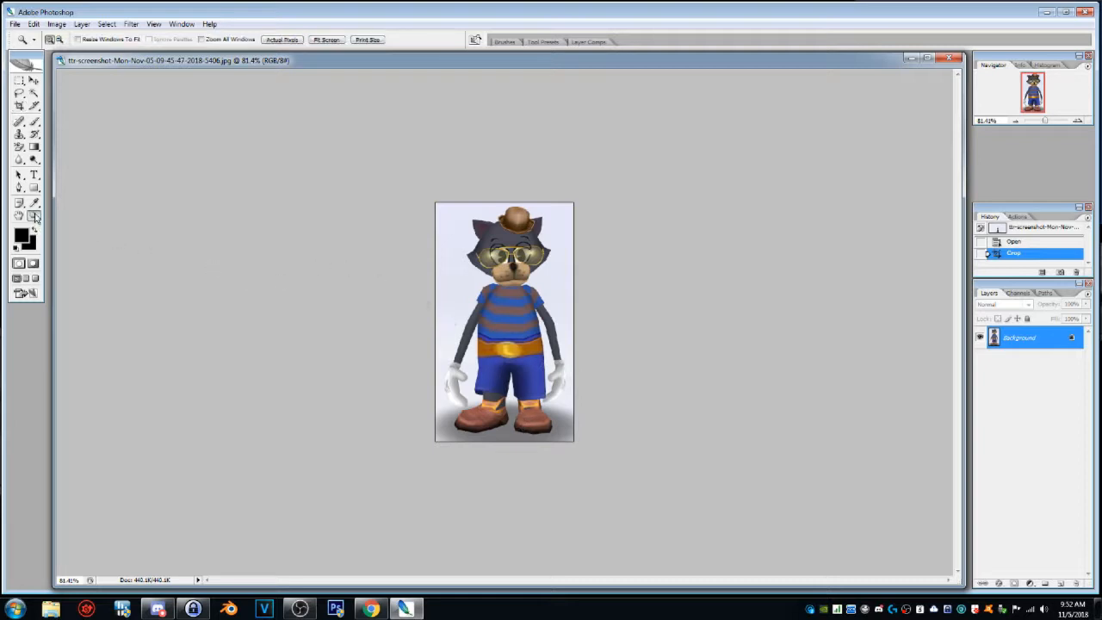
left_click(487, 327)
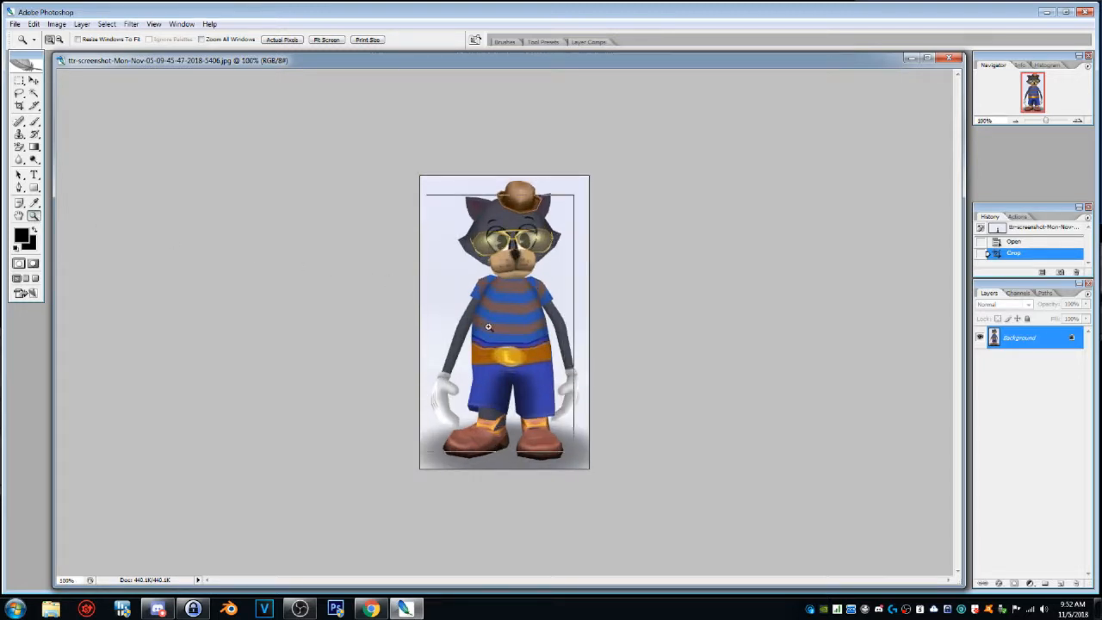
left_click(487, 327)
left_click(487, 326)
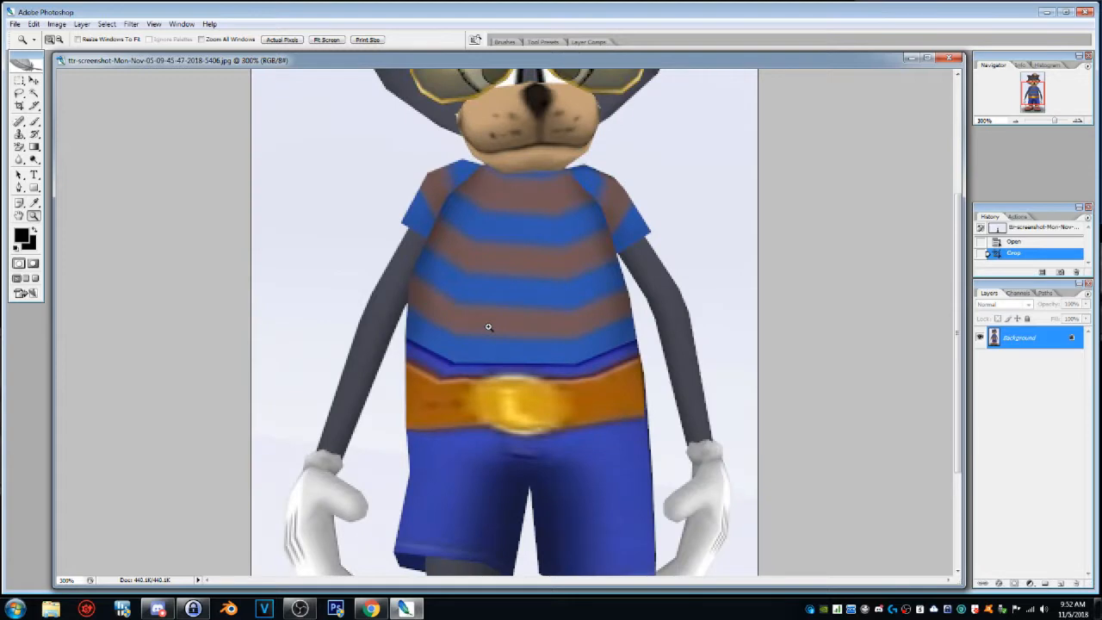
left_click(487, 326)
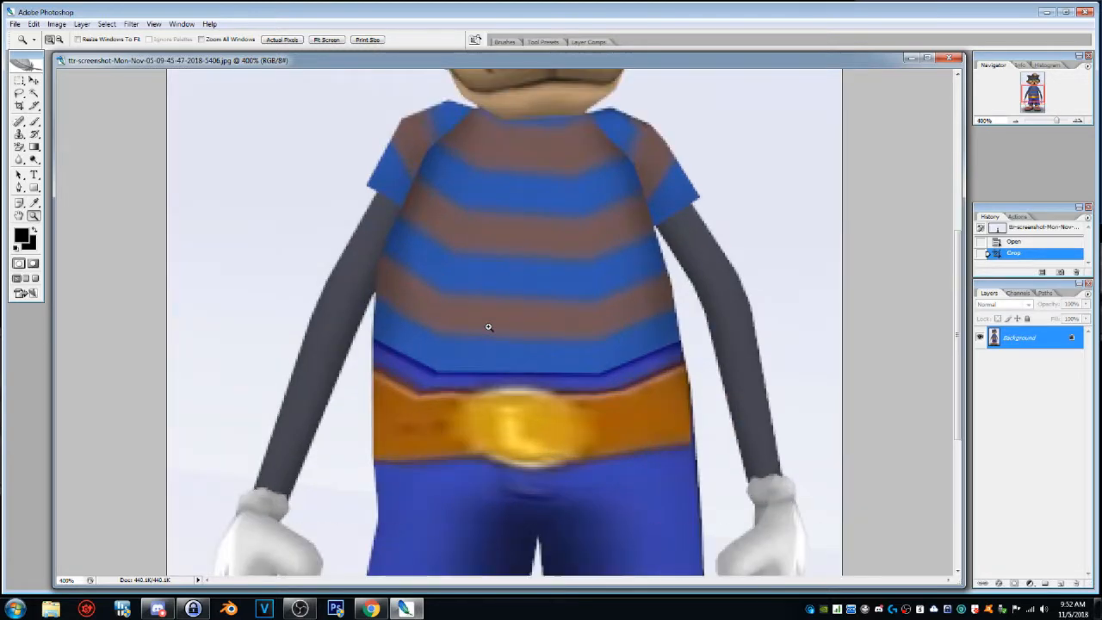
scroll(741, 282, "up", 3)
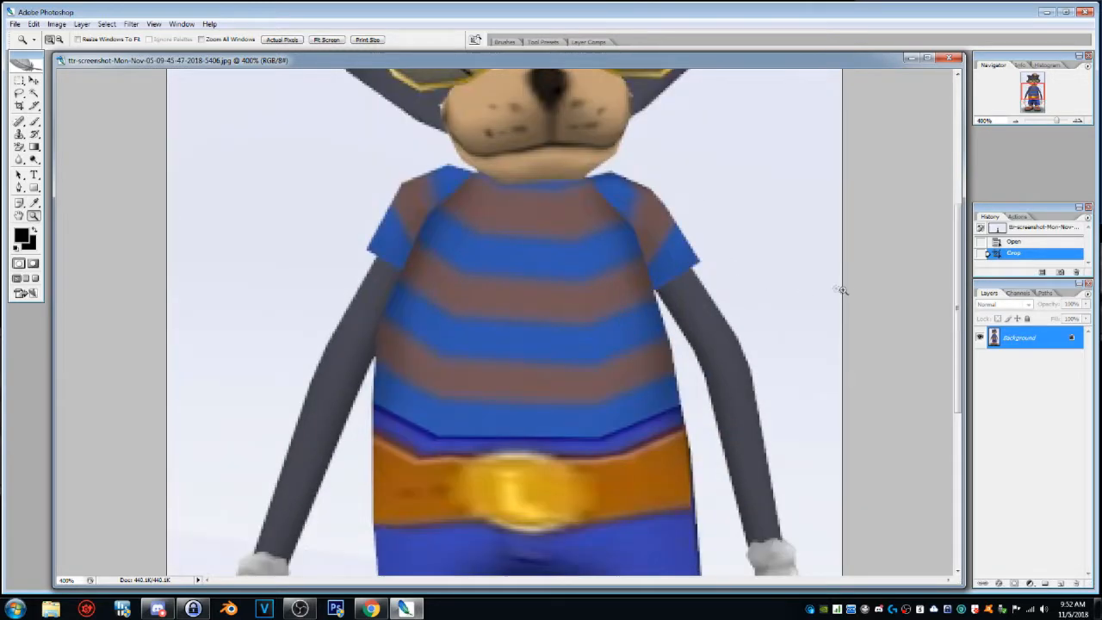
scroll(804, 284, "up", 2)
scroll(804, 282, "up", 4)
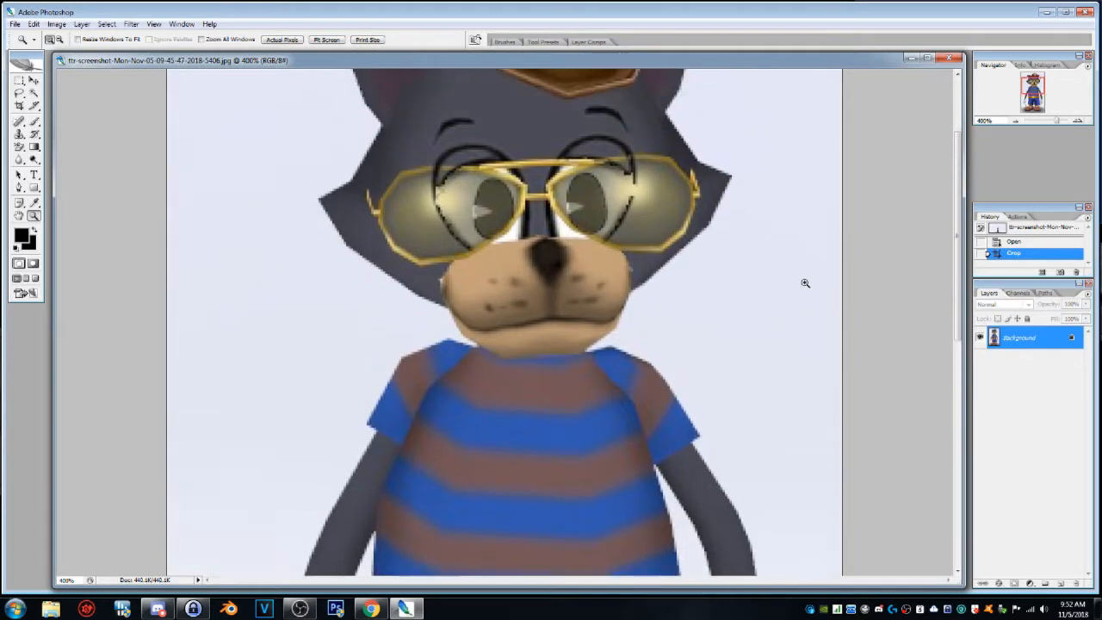
scroll(802, 278, "up", 1)
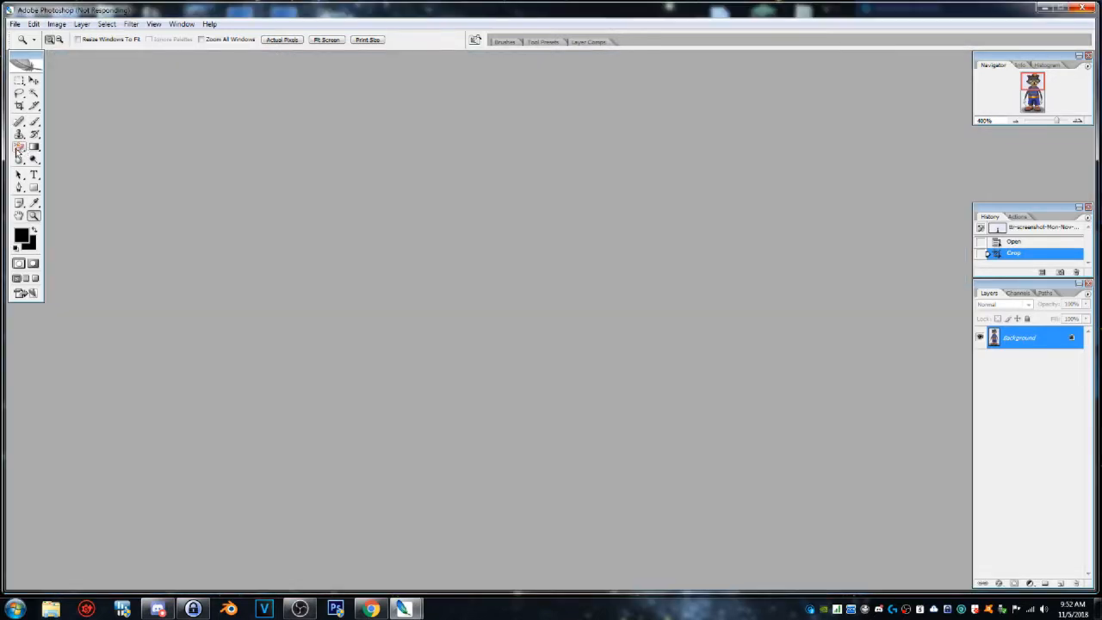
left_click(17, 151)
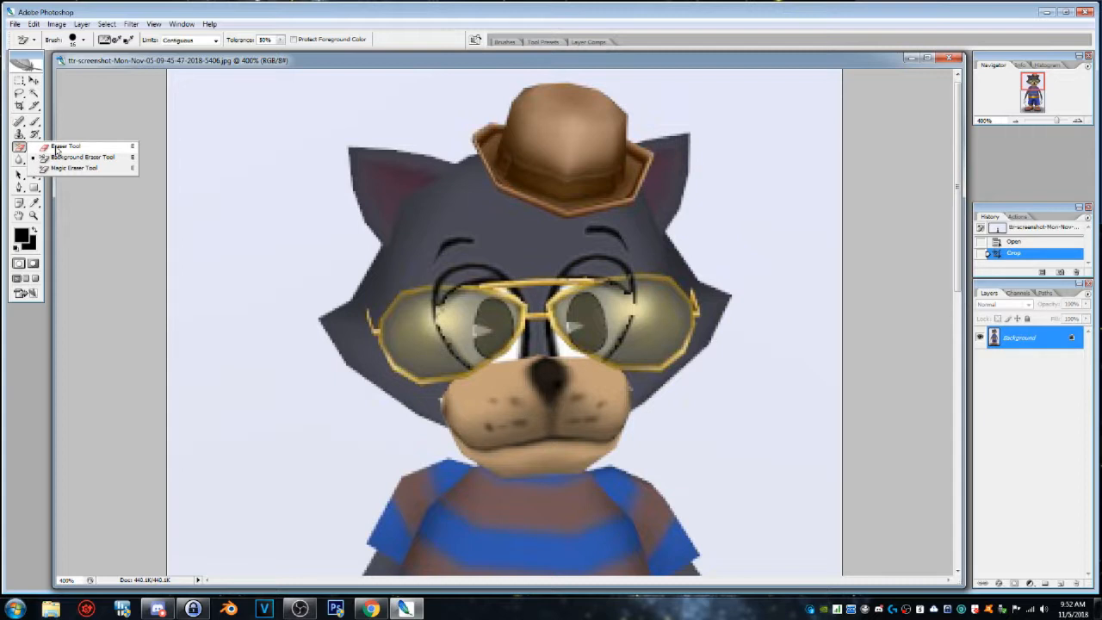
left_click(65, 158)
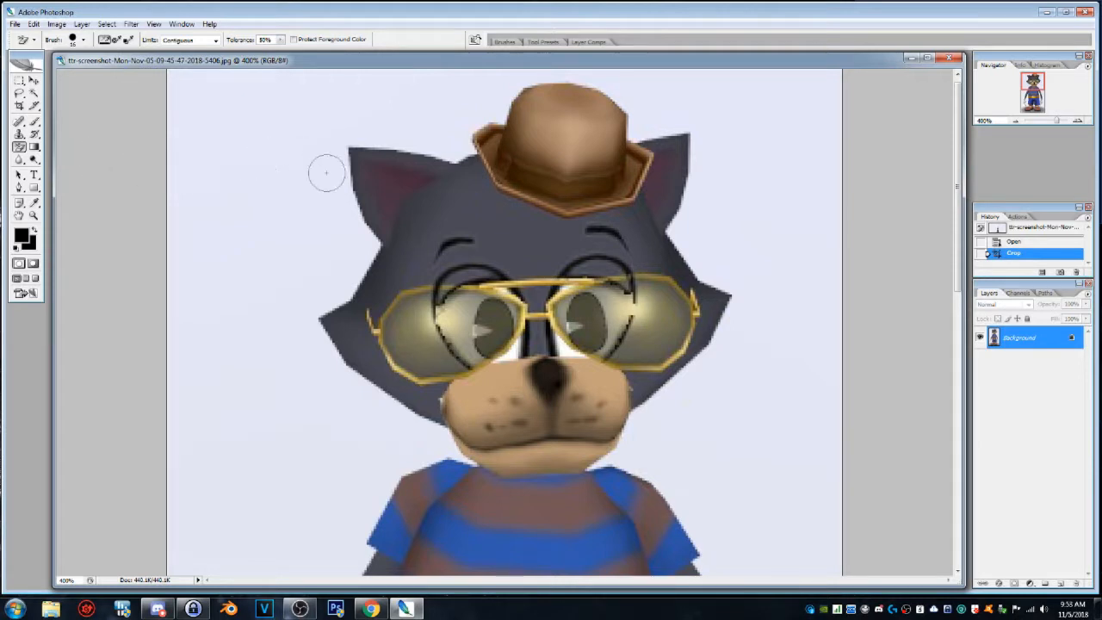
mouse_move(456, 151)
left_mouse_down()
mouse_move(418, 135)
mouse_move(348, 132)
mouse_move(336, 175)
mouse_move(363, 252)
left_mouse_up()
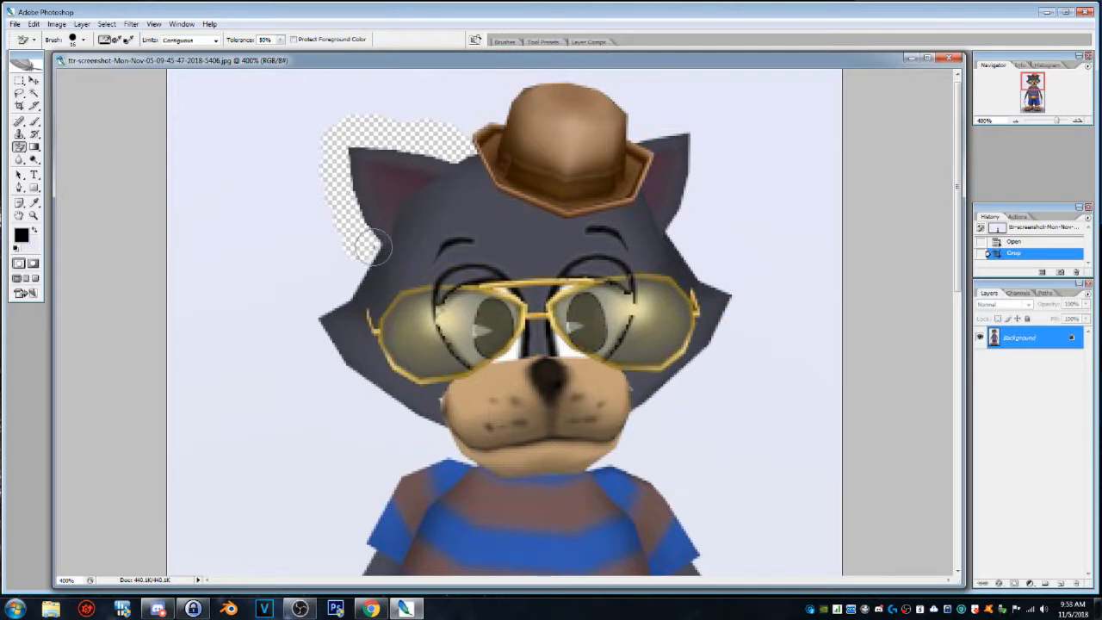
mouse_move(375, 245)
left_mouse_down()
mouse_move(308, 314)
mouse_move(315, 343)
mouse_move(348, 388)
mouse_move(461, 460)
mouse_move(421, 460)
mouse_move(386, 482)
mouse_move(359, 524)
mouse_move(348, 574)
left_mouse_up()
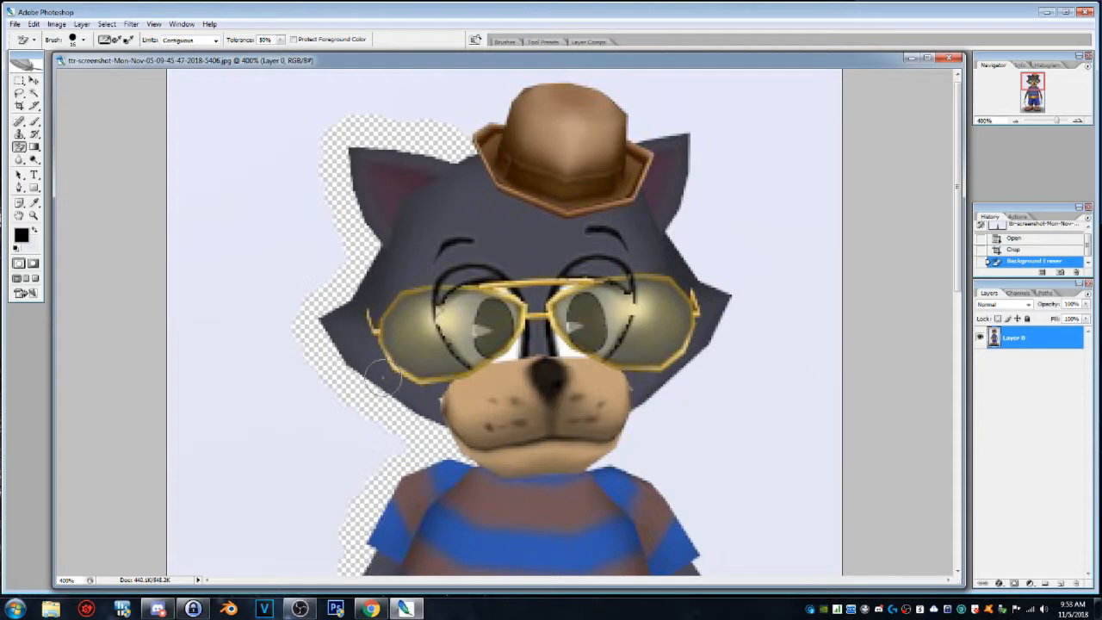
mouse_move(423, 143)
left_mouse_down()
mouse_move(522, 76)
mouse_move(558, 74)
mouse_move(615, 86)
mouse_move(642, 128)
mouse_move(690, 122)
mouse_move(702, 135)
mouse_move(697, 203)
mouse_move(680, 241)
mouse_move(740, 300)
mouse_move(703, 368)
mouse_move(610, 464)
mouse_move(630, 463)
mouse_move(673, 495)
mouse_move(716, 570)
left_mouse_up()
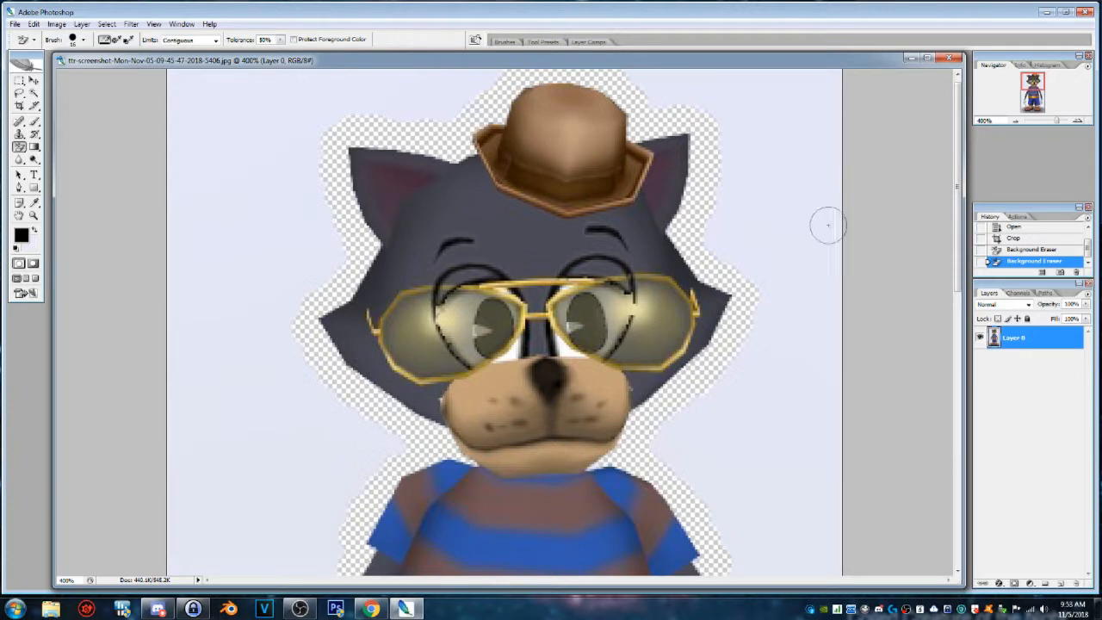
Erase the background along the outer edge of the arm on the image's right side, from the sleeve down to the glove.
scroll(748, 266, "down", 2)
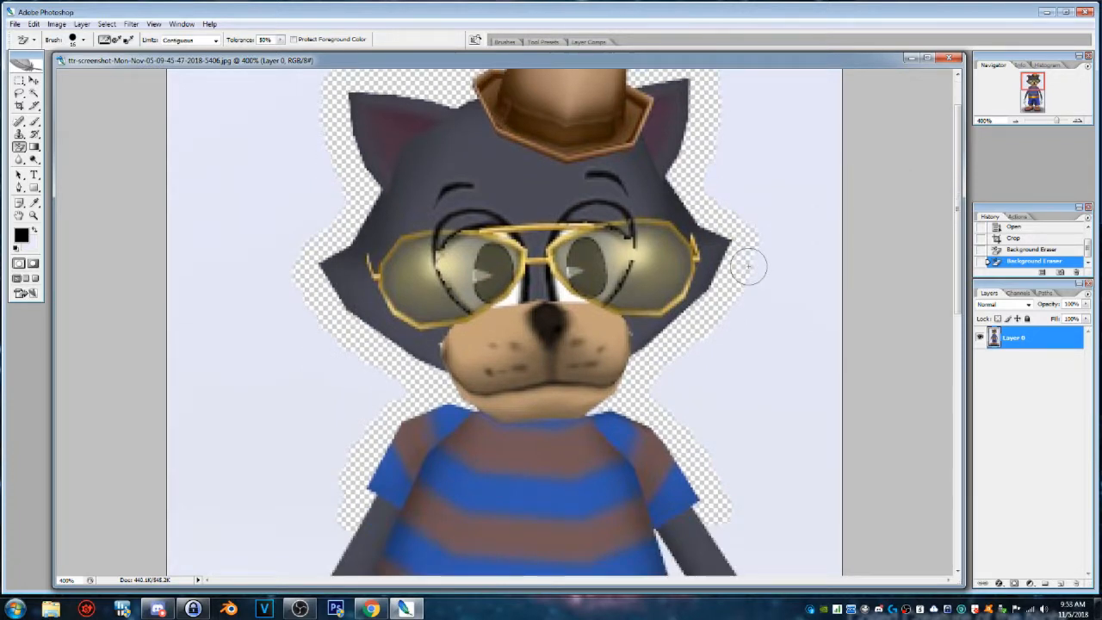
scroll(748, 266, "down", 5)
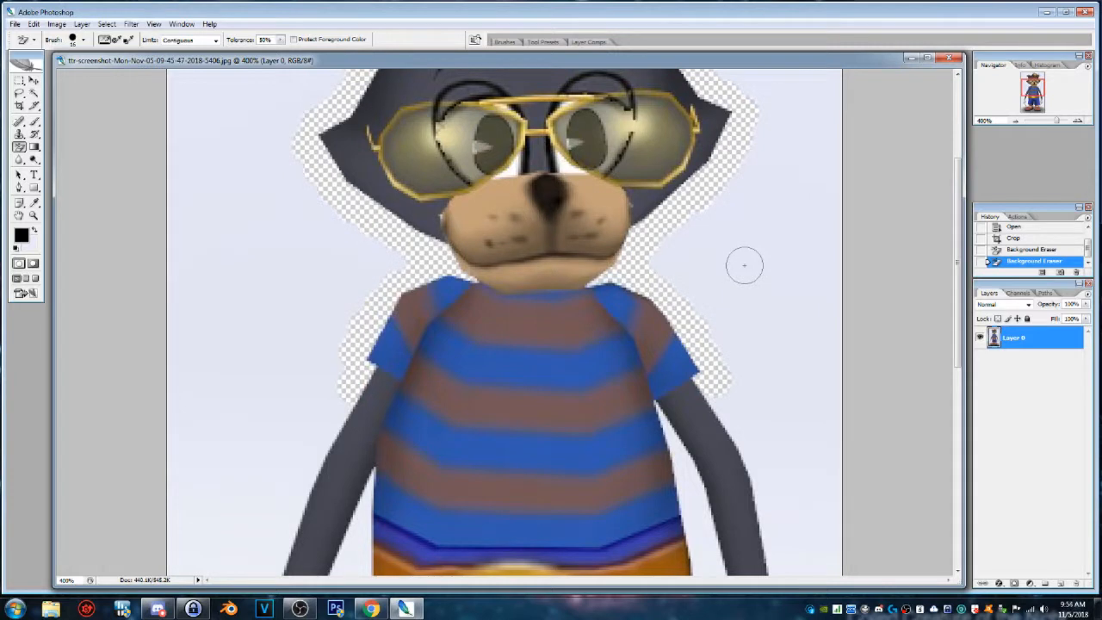
scroll(744, 265, "down", 3)
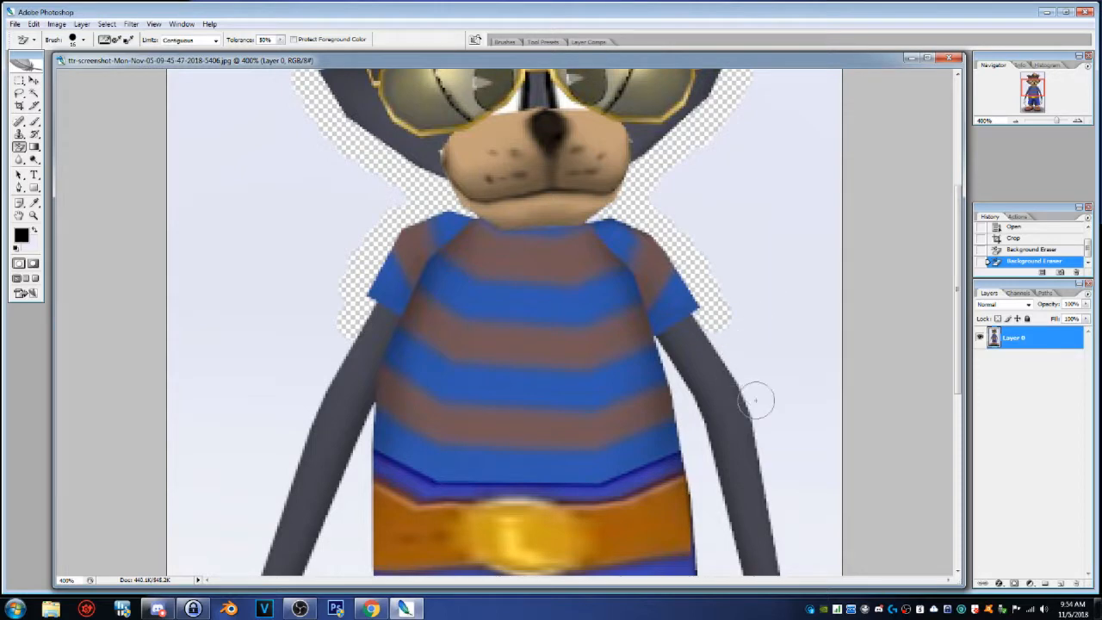
scroll(756, 400, "down", 5)
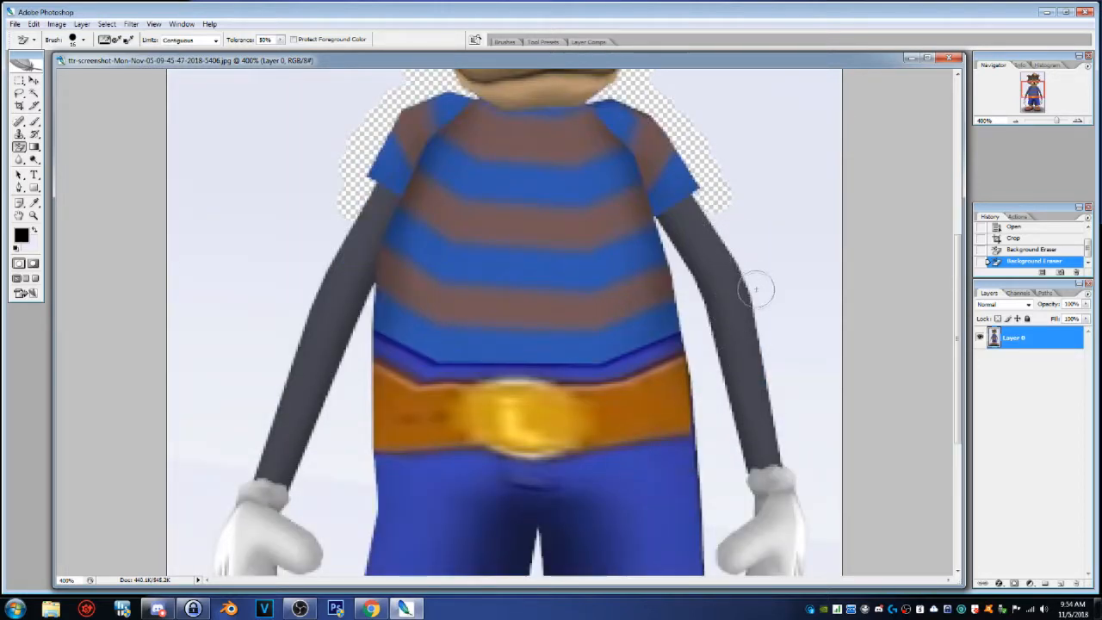
left_click_drag(782, 421, 817, 561)
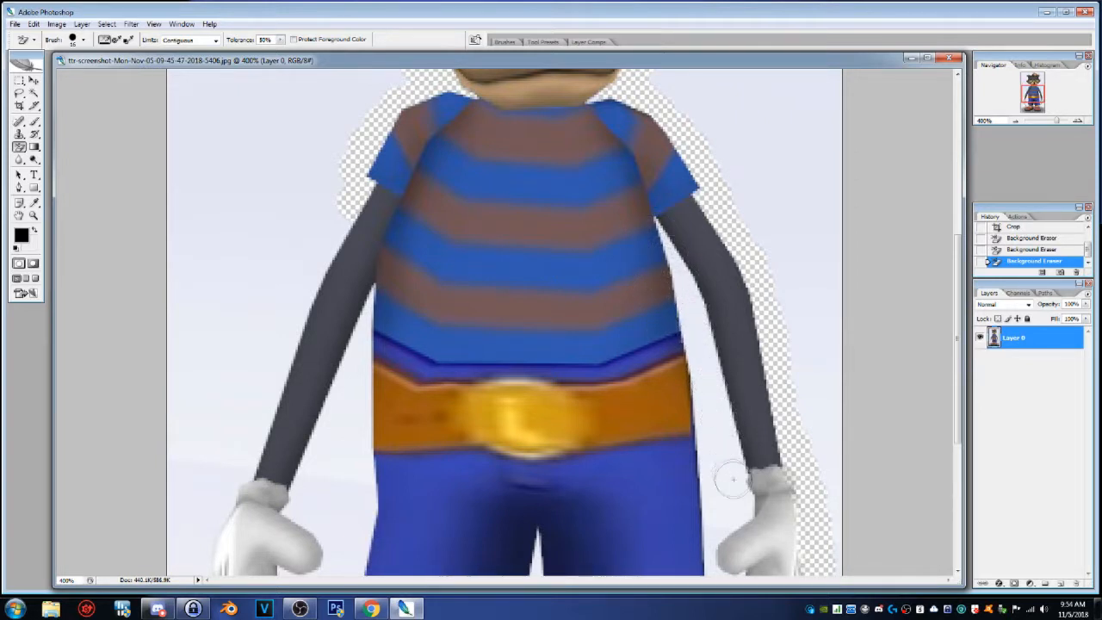
Erase the background in the gaps between both arms and the body, and along the outer edge of the arm on the image's left side.
mouse_move(734, 520)
left_mouse_down()
mouse_move(713, 524)
mouse_move(704, 389)
left_mouse_up()
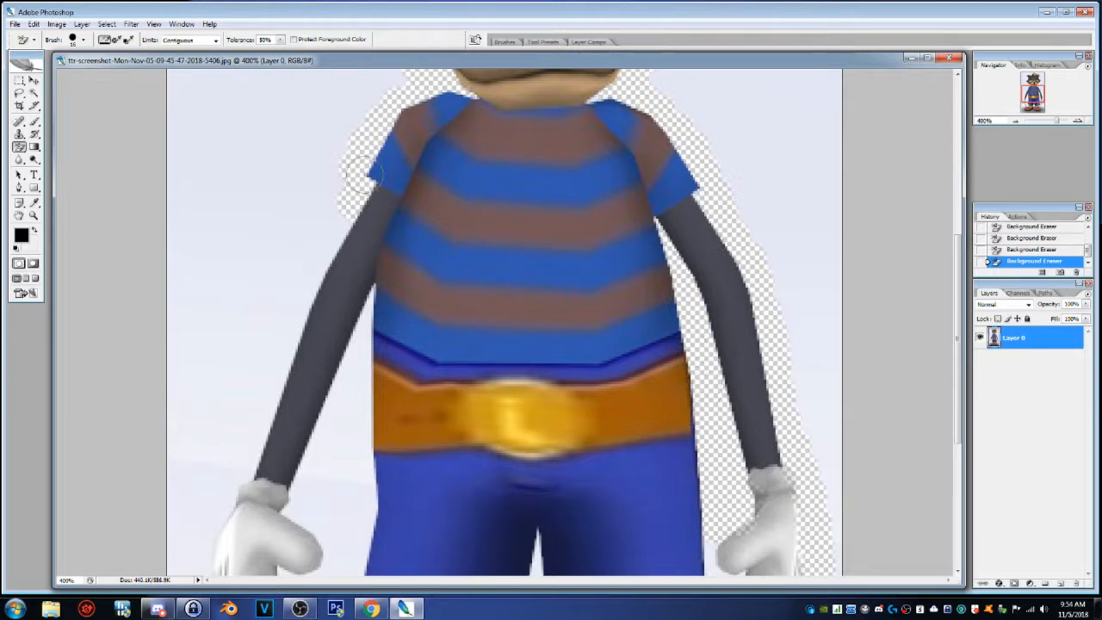
mouse_move(336, 234)
left_mouse_down()
mouse_move(258, 443)
mouse_move(198, 570)
left_mouse_up()
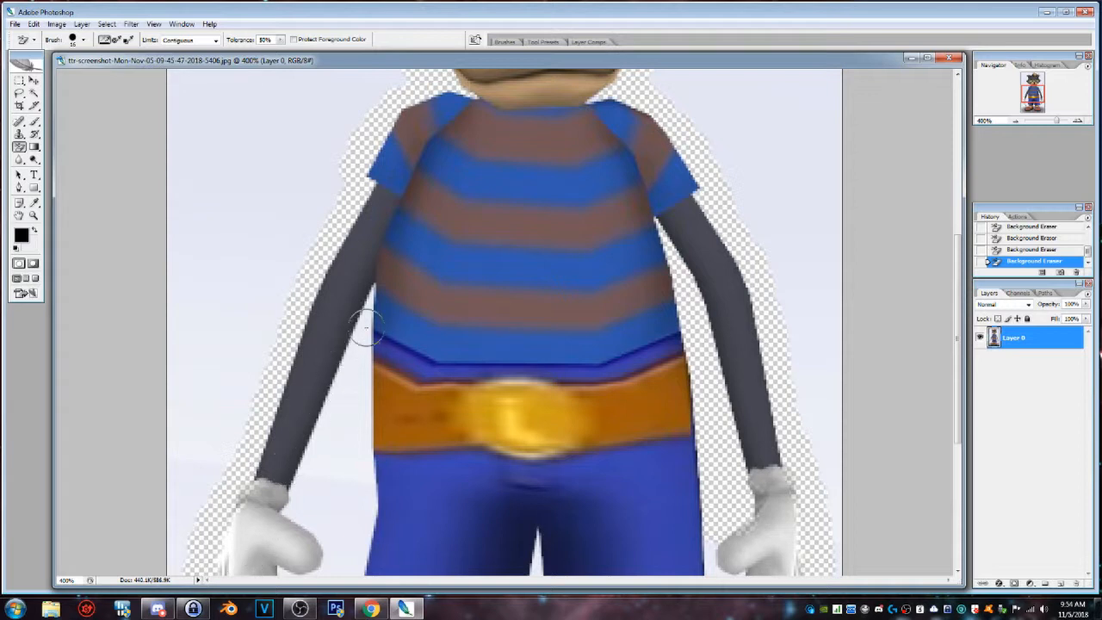
mouse_move(370, 299)
left_mouse_down()
mouse_move(319, 479)
mouse_move(322, 428)
mouse_move(293, 514)
mouse_move(332, 536)
mouse_move(345, 570)
mouse_move(365, 510)
mouse_move(364, 385)
mouse_move(342, 529)
mouse_move(323, 493)
mouse_move(340, 463)
left_mouse_up()
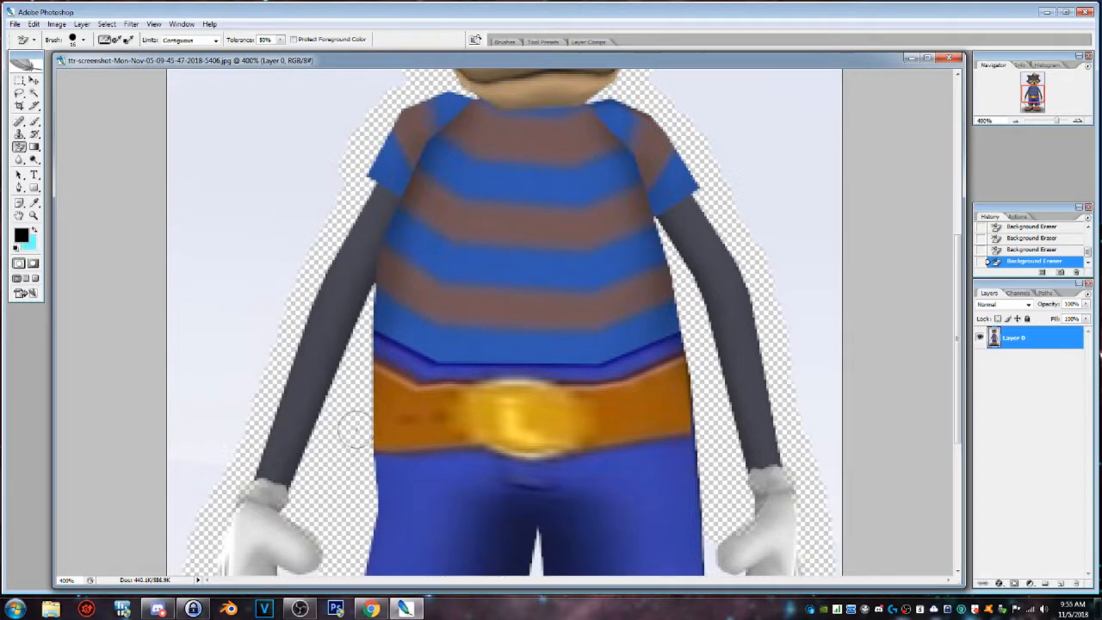
Erase the background between the shorts and the inner edges of both gloves, down to the shoe on the image's left side.
scroll(573, 379, "down", 2)
scroll(573, 380, "down", 6)
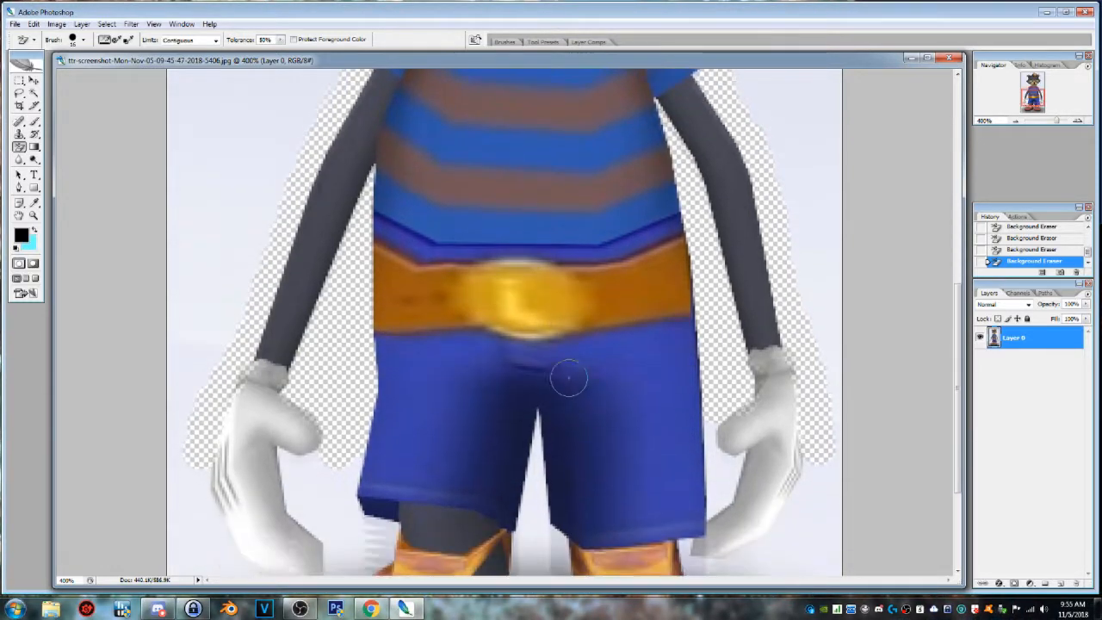
scroll(568, 377, "down", 1)
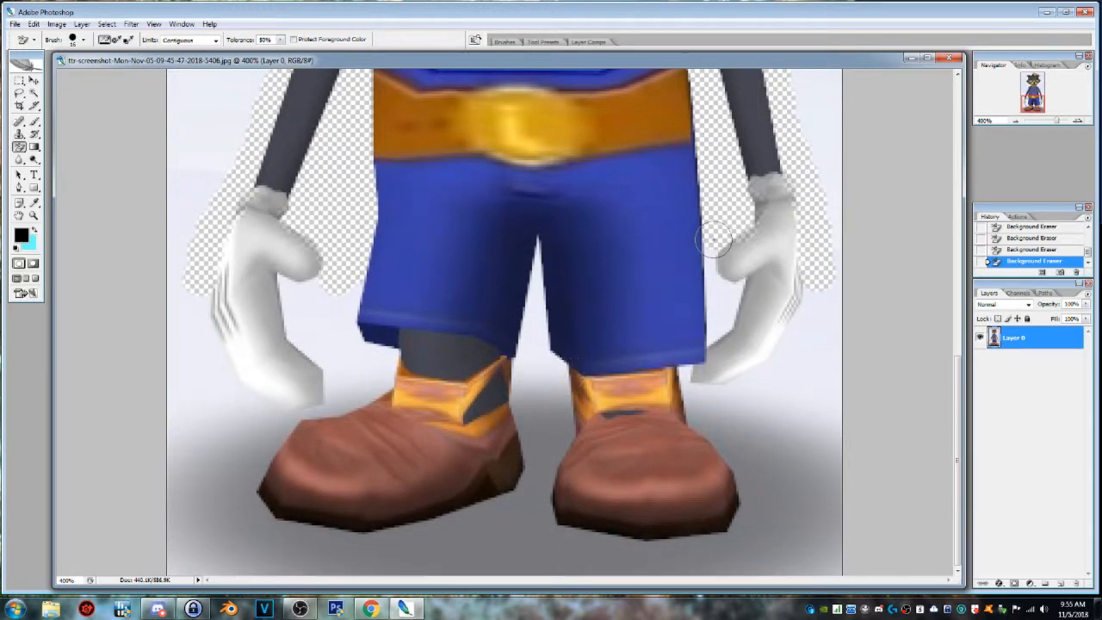
left_click_drag(706, 246, 735, 293)
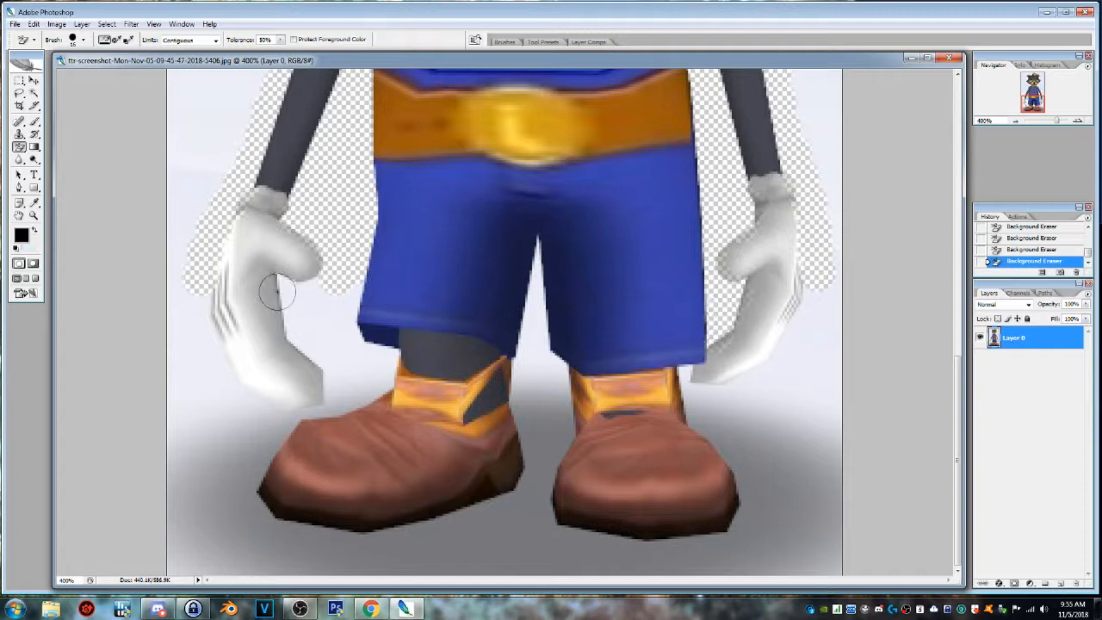
mouse_move(285, 284)
left_mouse_down()
mouse_move(354, 294)
mouse_move(345, 336)
mouse_move(392, 364)
mouse_move(336, 397)
mouse_move(333, 365)
mouse_move(289, 301)
mouse_move(321, 313)
mouse_move(359, 370)
mouse_move(339, 399)
left_mouse_up()
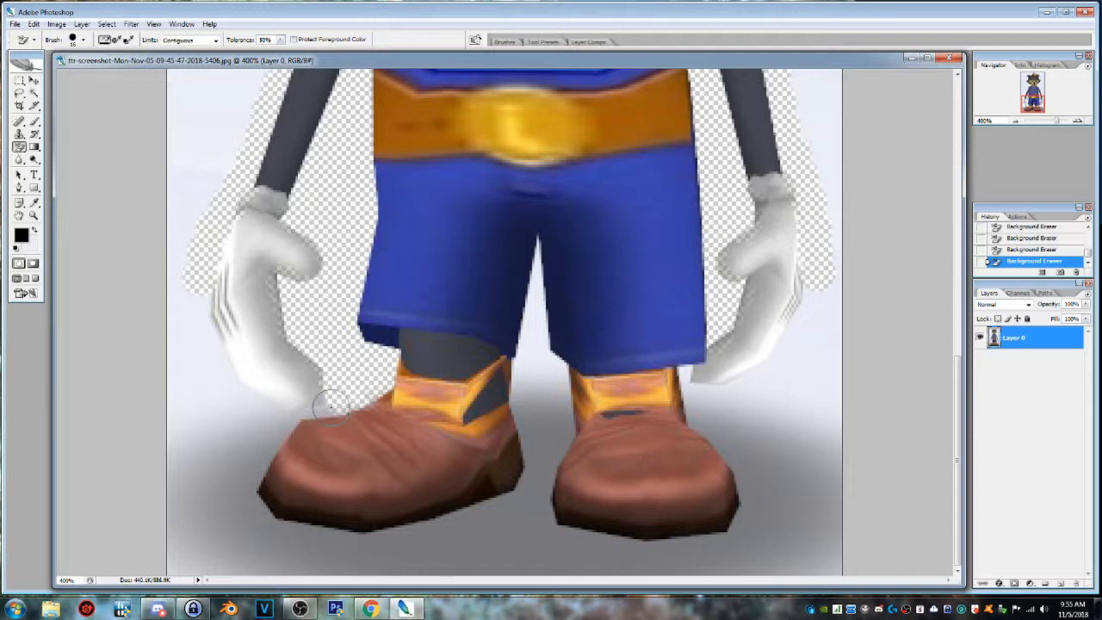
Erase the background around the gloves' outer edges, between the legs, and around and below both shoes with the Background Eraser.
mouse_move(200, 294)
left_mouse_down()
mouse_move(220, 375)
mouse_move(278, 435)
mouse_move(248, 458)
mouse_move(243, 503)
mouse_move(254, 518)
mouse_move(355, 552)
mouse_move(508, 516)
mouse_move(478, 508)
mouse_move(397, 532)
mouse_move(368, 525)
mouse_move(437, 557)
left_mouse_up()
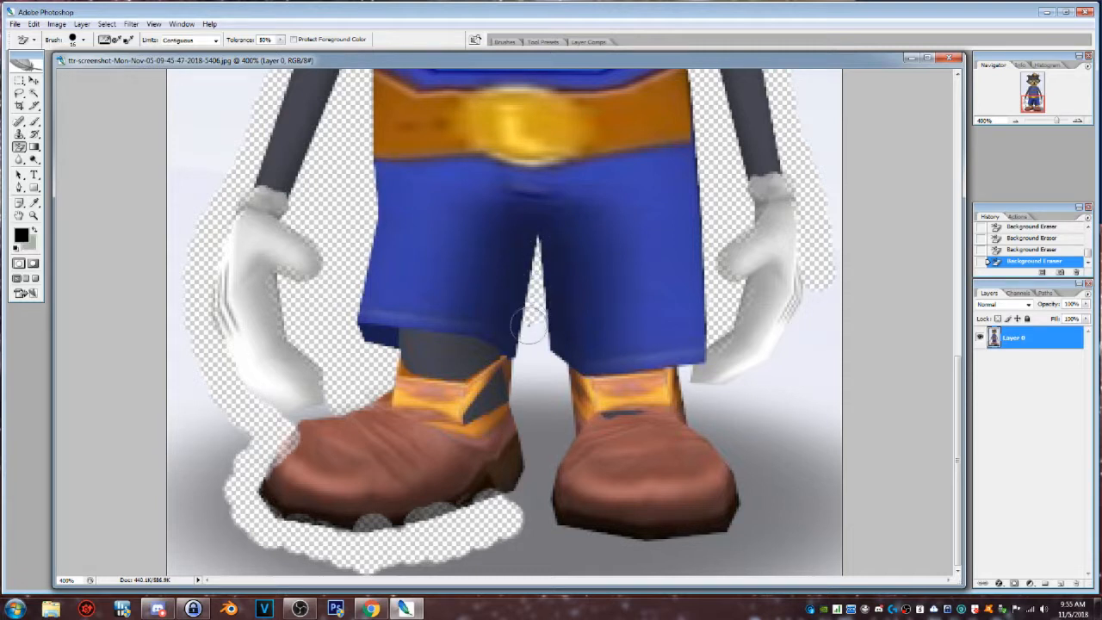
mouse_move(524, 400)
left_mouse_down()
mouse_move(535, 469)
mouse_move(522, 492)
left_mouse_up()
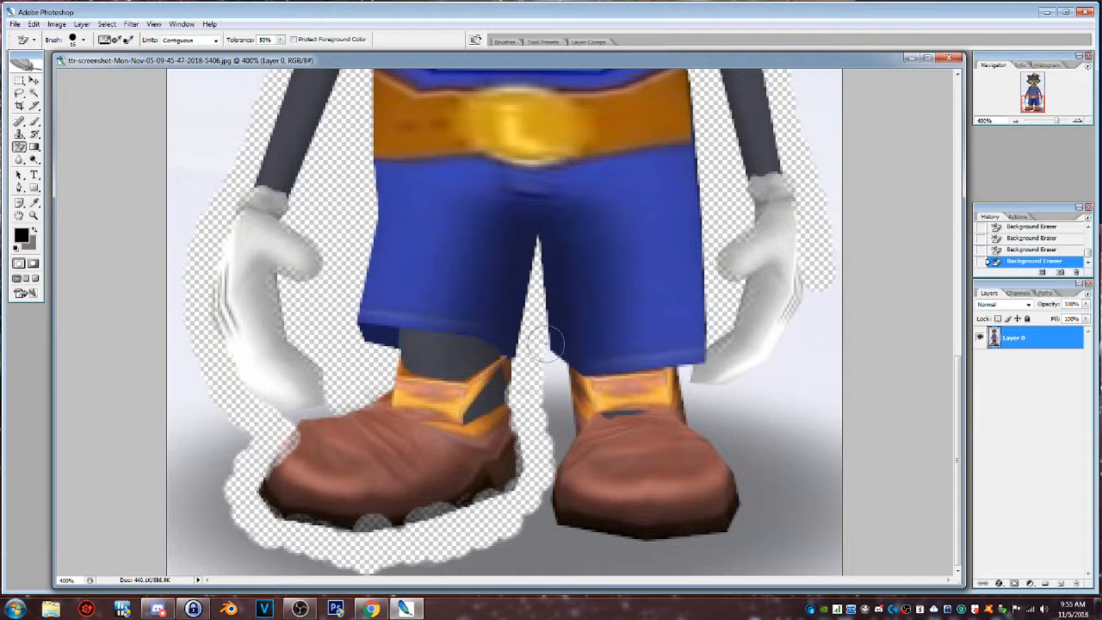
mouse_move(544, 333)
left_mouse_down()
mouse_move(559, 439)
mouse_move(539, 529)
mouse_move(592, 549)
mouse_move(696, 555)
mouse_move(741, 540)
mouse_move(762, 487)
mouse_move(693, 389)
mouse_move(713, 403)
mouse_move(754, 387)
mouse_move(804, 338)
mouse_move(819, 285)
mouse_move(820, 301)
left_mouse_up()
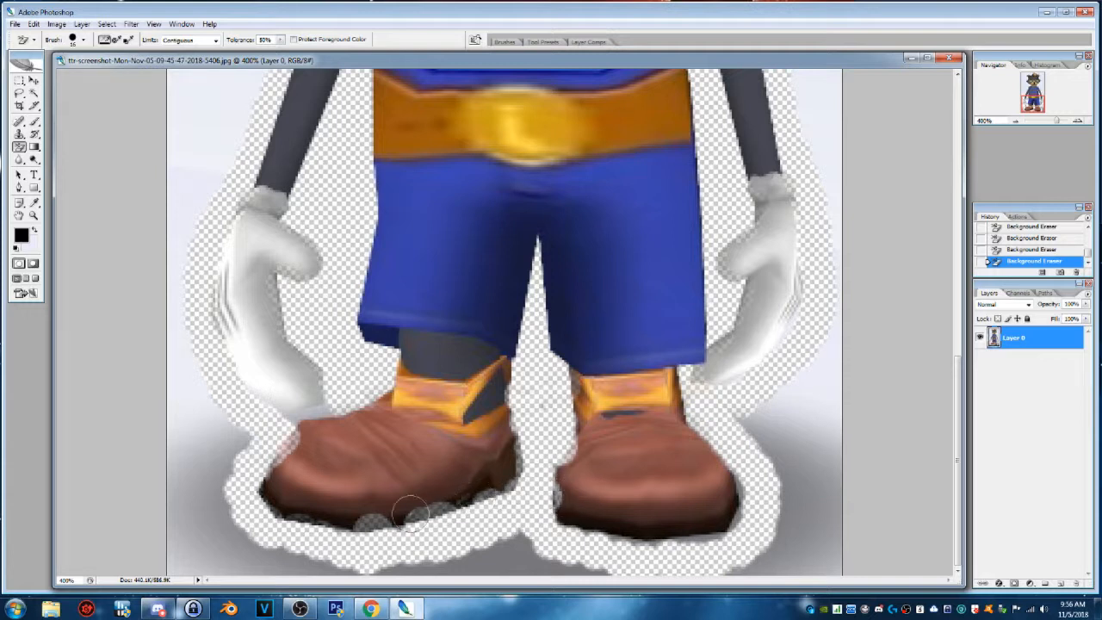
mouse_move(540, 549)
left_mouse_down()
mouse_move(613, 564)
mouse_move(495, 555)
mouse_move(525, 528)
left_mouse_up()
mouse_move(505, 559)
left_mouse_down()
mouse_move(439, 558)
mouse_move(407, 577)
mouse_move(355, 568)
mouse_move(418, 565)
mouse_move(353, 556)
left_mouse_up()
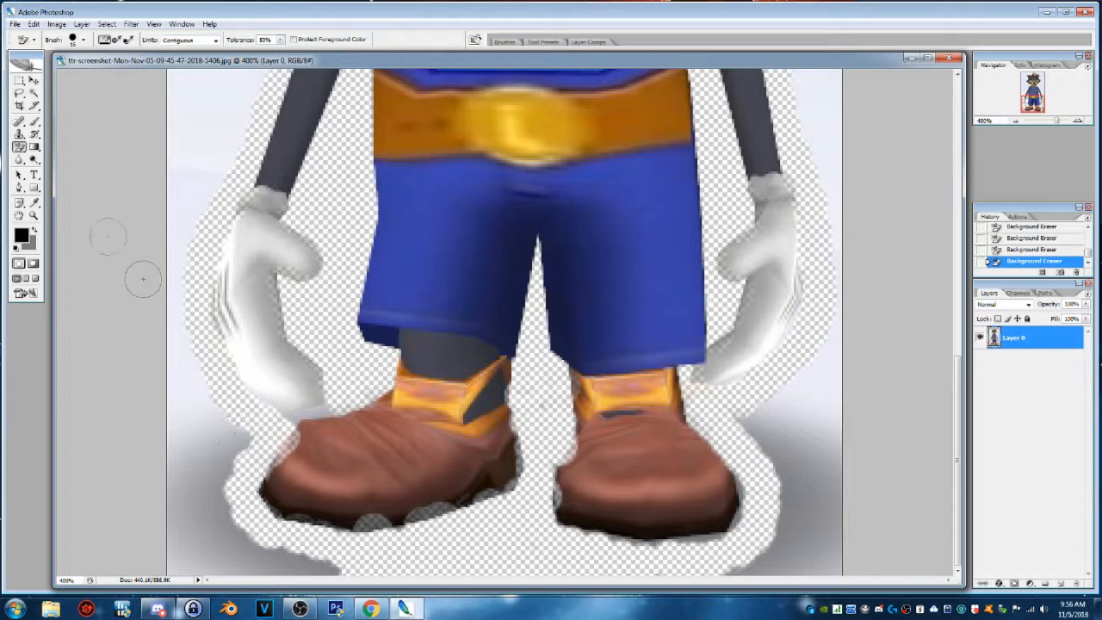
Erase the remaining background on both sides of the toon's legs and gloves with the regular Eraser, using a 47 px brush.
left_click(25, 150)
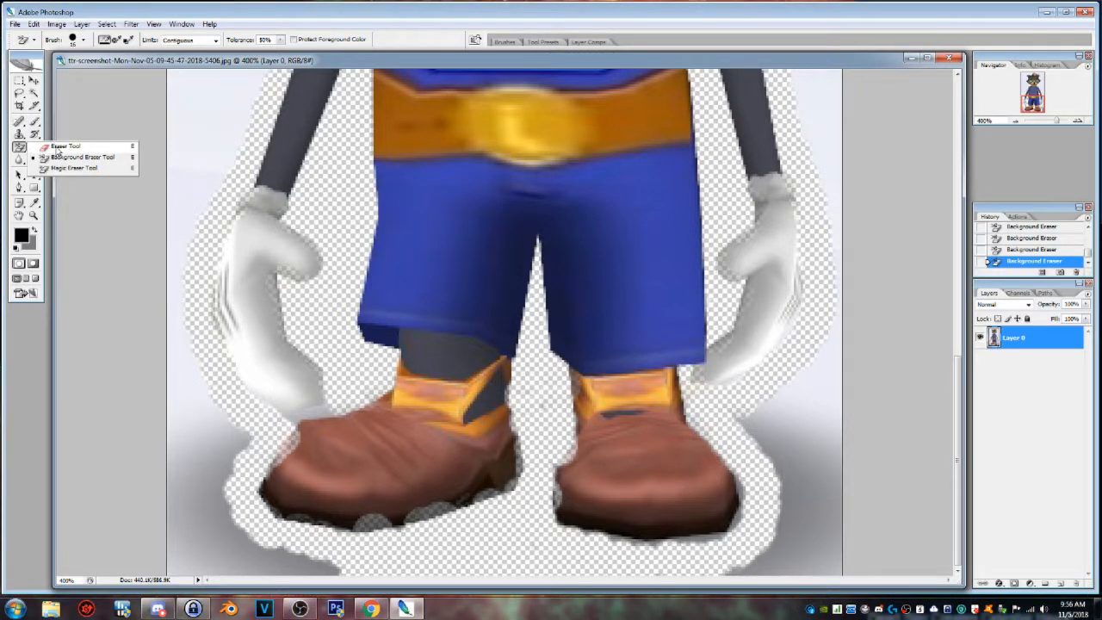
left_click(60, 147)
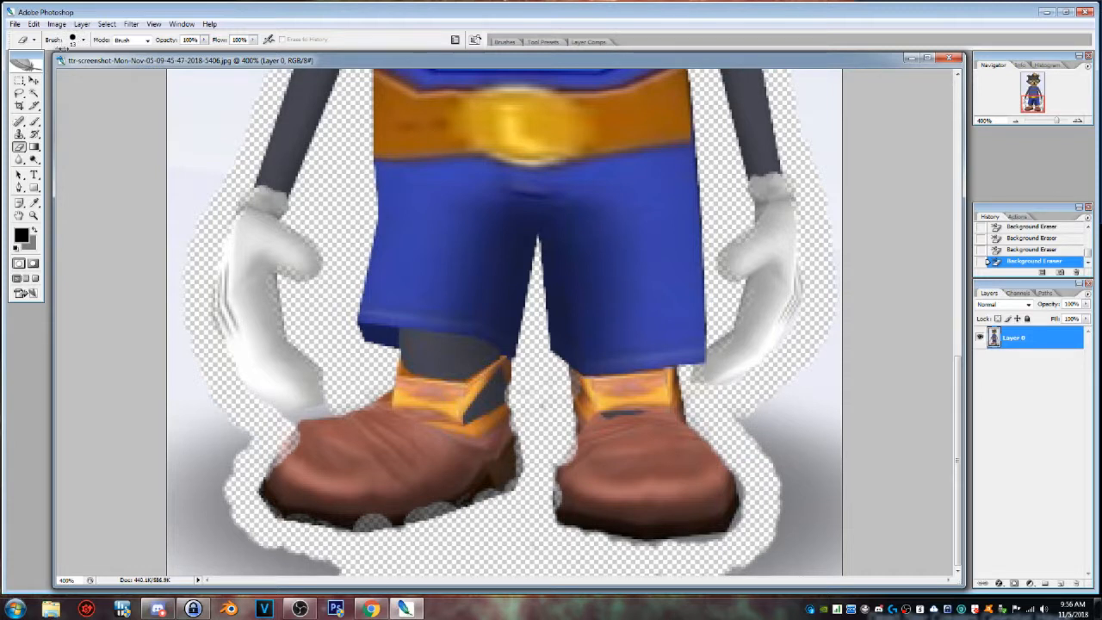
left_click(85, 42)
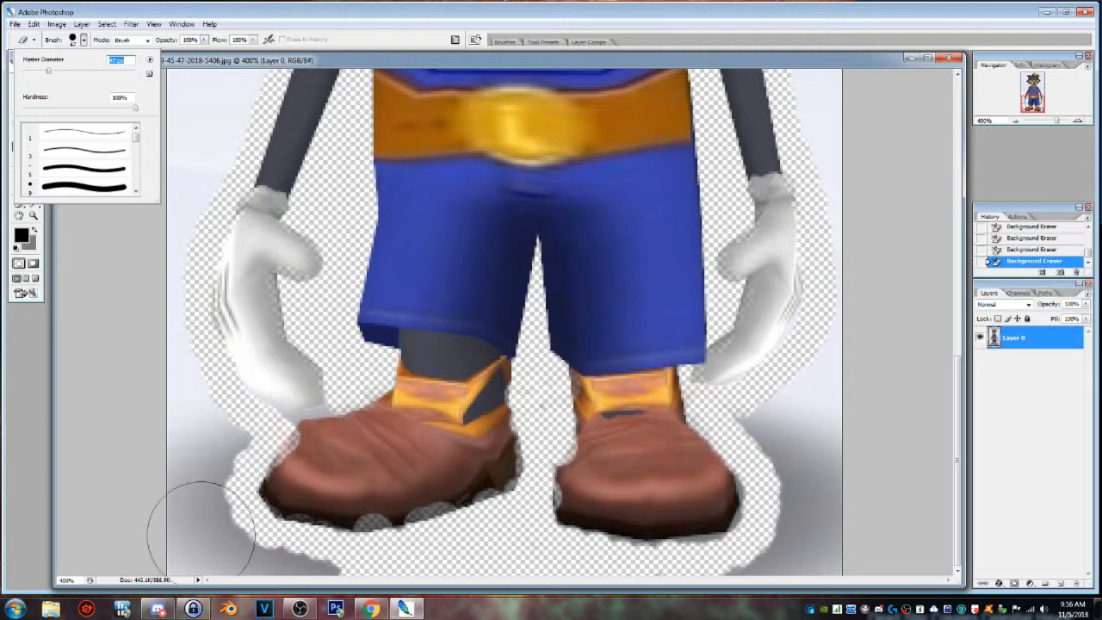
left_click_drag(197, 529, 302, 551)
mouse_move(199, 533)
left_mouse_down()
mouse_move(197, 430)
mouse_move(165, 393)
mouse_move(135, 295)
mouse_move(217, 96)
mouse_move(210, 137)
left_mouse_up()
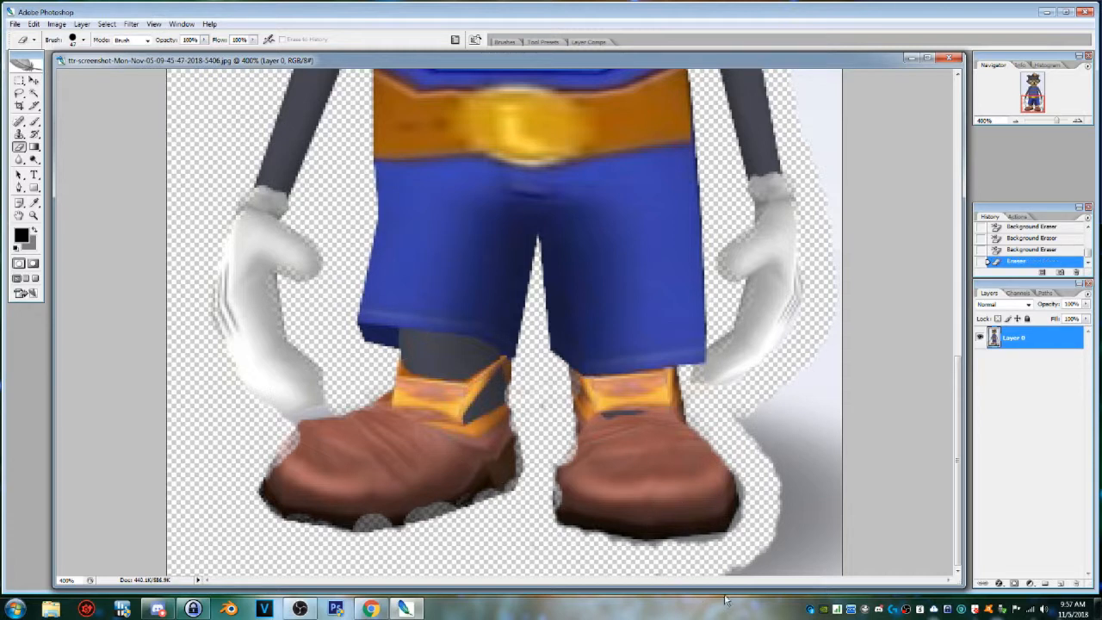
mouse_move(812, 536)
left_mouse_down()
mouse_move(800, 542)
mouse_move(821, 559)
mouse_move(565, 572)
mouse_move(745, 546)
mouse_move(814, 523)
mouse_move(782, 438)
mouse_move(830, 409)
mouse_move(860, 355)
mouse_move(890, 202)
mouse_move(873, 201)
mouse_move(835, 69)
left_mouse_up()
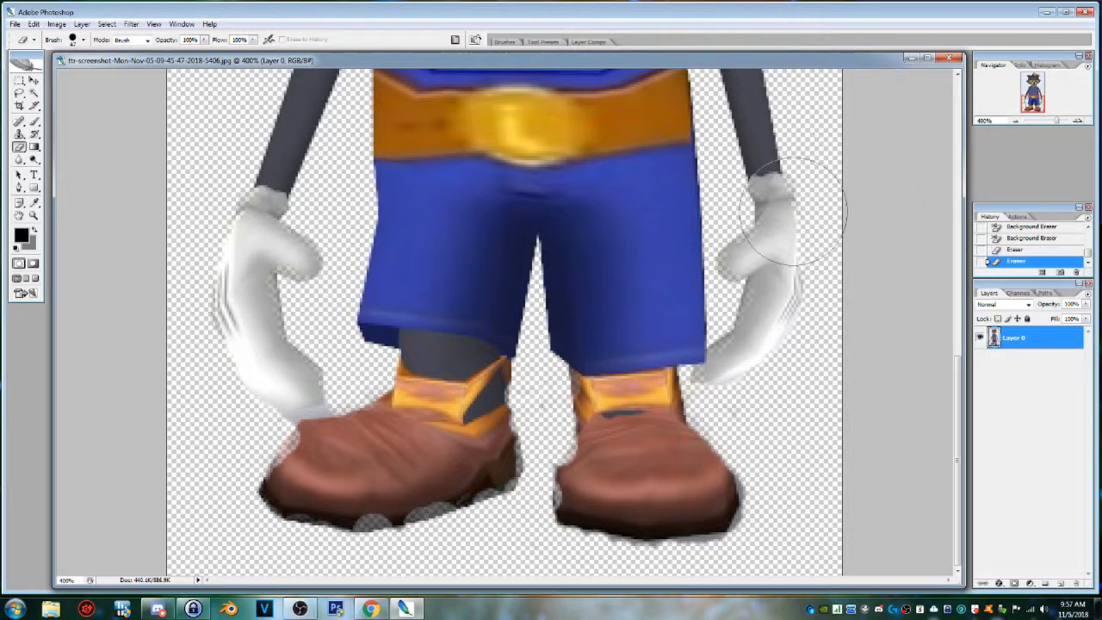
Erase the remaining background beside the arms and shoulders and below the head on both sides of the toon.
scroll(667, 211, "up", 2)
scroll(680, 206, "up", 9)
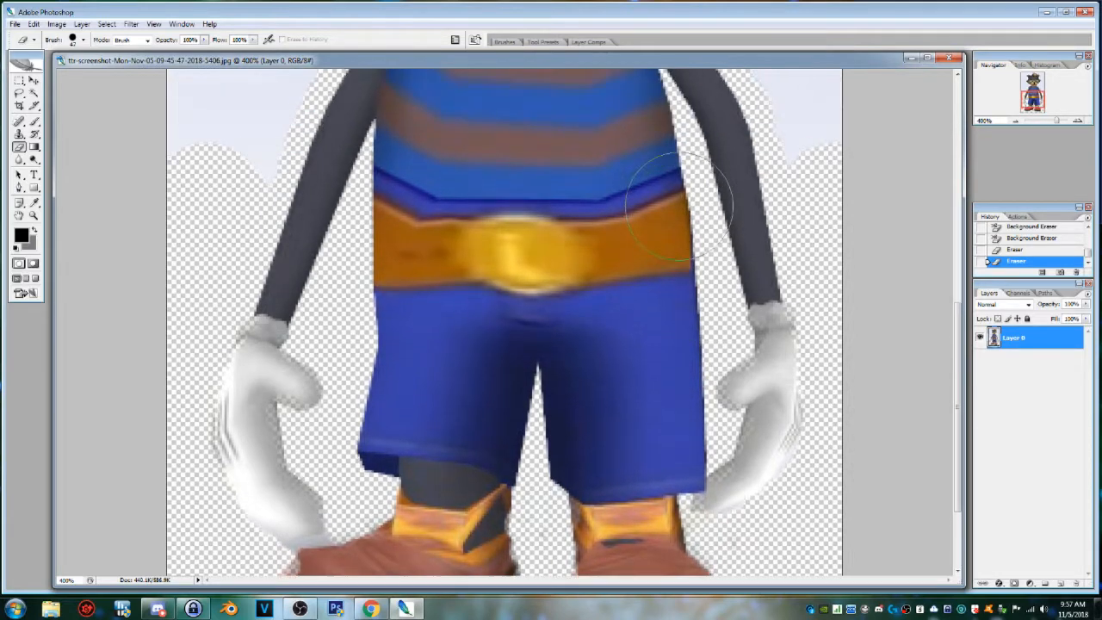
scroll(701, 184, "up", 2)
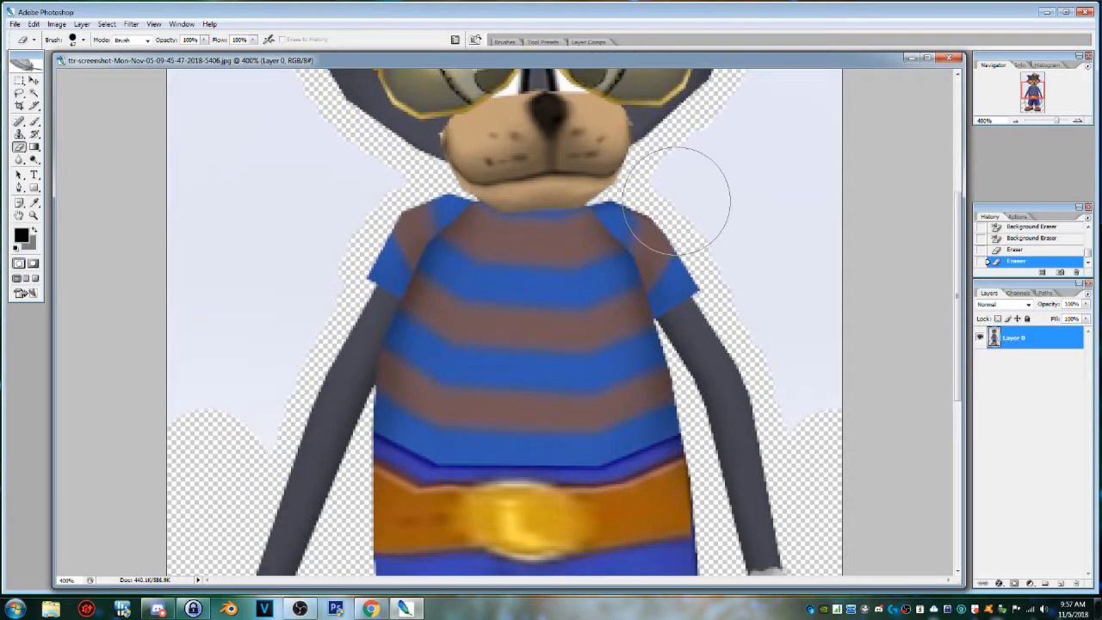
mouse_move(804, 374)
left_mouse_down()
mouse_move(795, 317)
mouse_move(808, 148)
mouse_move(792, 292)
mouse_move(806, 344)
mouse_move(733, 213)
left_mouse_up()
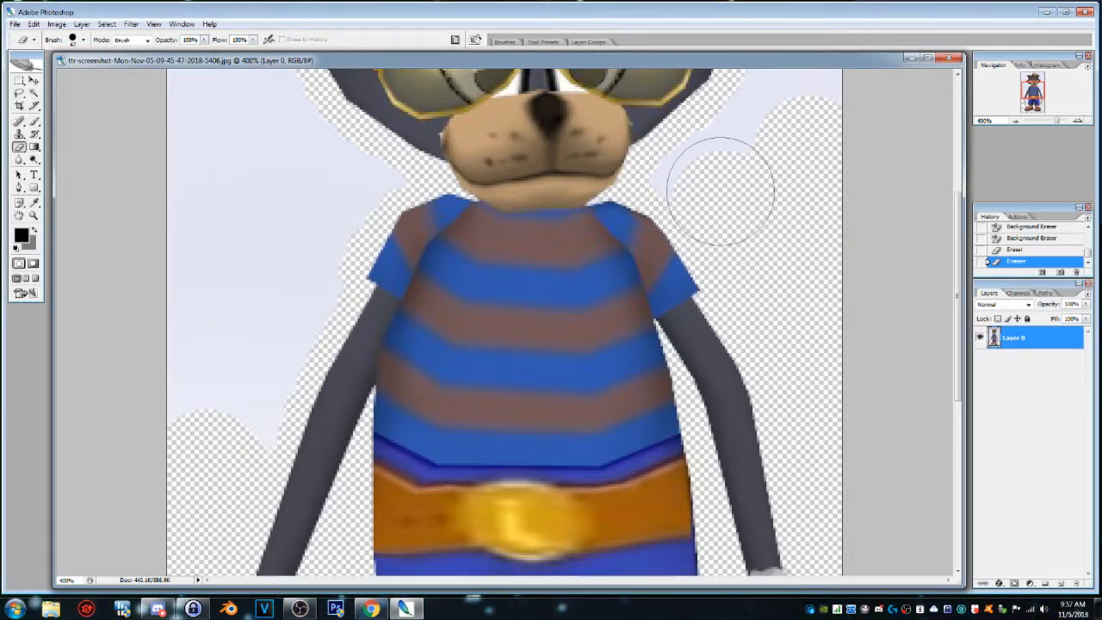
scroll(713, 184, "up", 1)
mouse_move(157, 443)
left_mouse_down()
mouse_move(167, 453)
mouse_move(192, 266)
mouse_move(278, 206)
mouse_move(258, 357)
mouse_move(212, 430)
mouse_move(218, 398)
mouse_move(273, 336)
mouse_move(290, 246)
mouse_move(319, 197)
mouse_move(343, 196)
mouse_move(209, 152)
mouse_move(172, 180)
mouse_move(316, 205)
left_mouse_up()
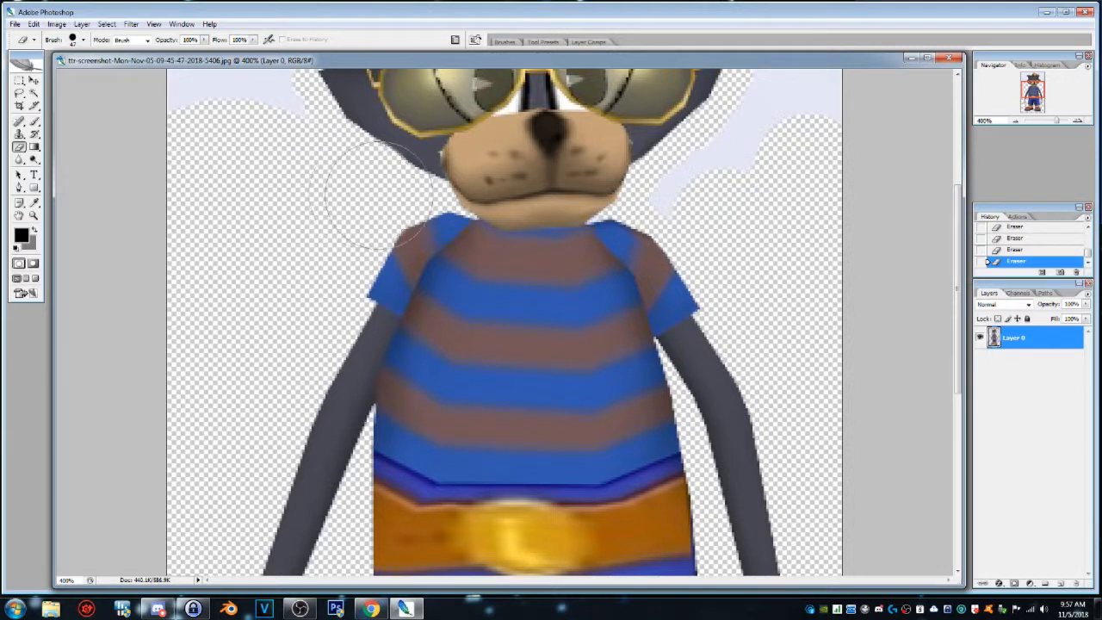
mouse_move(698, 193)
left_mouse_down()
mouse_move(762, 128)
mouse_move(824, 102)
left_mouse_up()
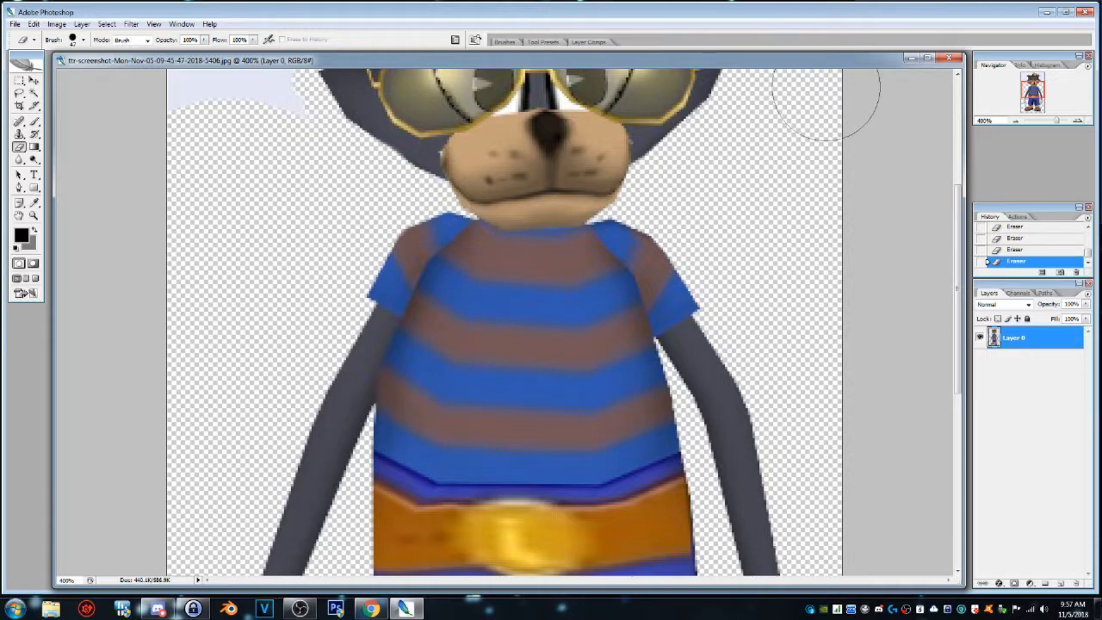
Erase the remaining background around the toon's head, ears and hat up to the image edges.
scroll(823, 86, "up", 5)
scroll(765, 195, "up", 2)
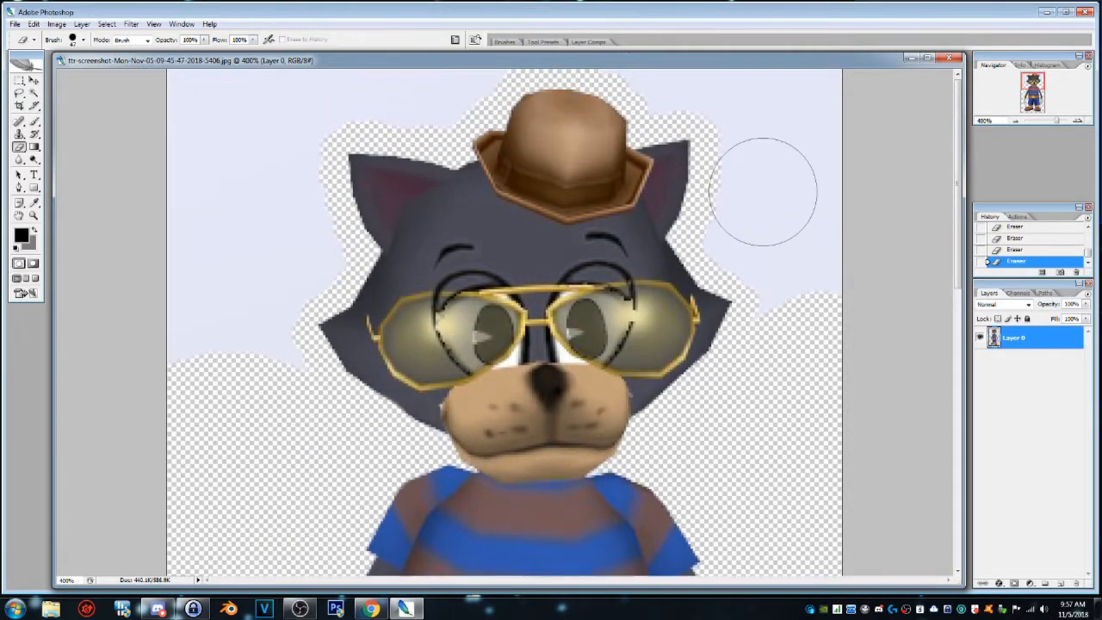
mouse_move(812, 288)
left_mouse_down()
mouse_move(775, 368)
mouse_move(797, 288)
mouse_move(823, 269)
mouse_move(836, 299)
mouse_move(743, 233)
mouse_move(763, 80)
mouse_move(801, 126)
mouse_move(818, 216)
mouse_move(837, 179)
mouse_move(841, 113)
mouse_move(817, 87)
mouse_move(665, 92)
left_mouse_up()
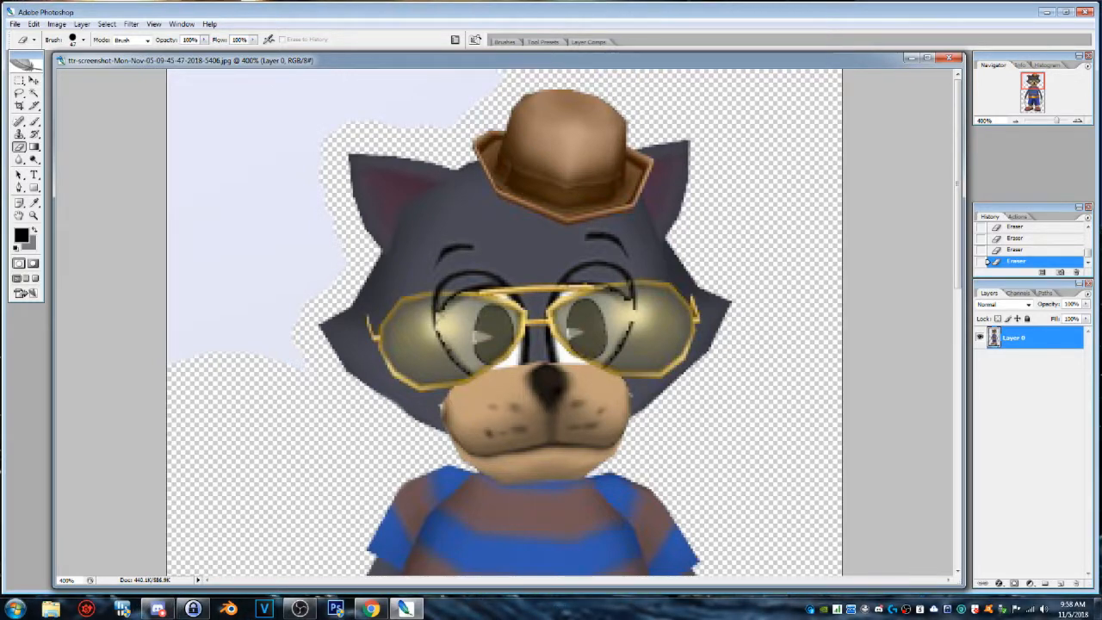
mouse_move(447, 82)
left_mouse_down()
mouse_move(406, 86)
mouse_move(387, 103)
mouse_move(339, 93)
mouse_move(295, 113)
mouse_move(278, 172)
mouse_move(290, 246)
mouse_move(263, 325)
mouse_move(277, 398)
mouse_move(222, 258)
mouse_move(266, 98)
mouse_move(203, 95)
mouse_move(185, 366)
left_mouse_up()
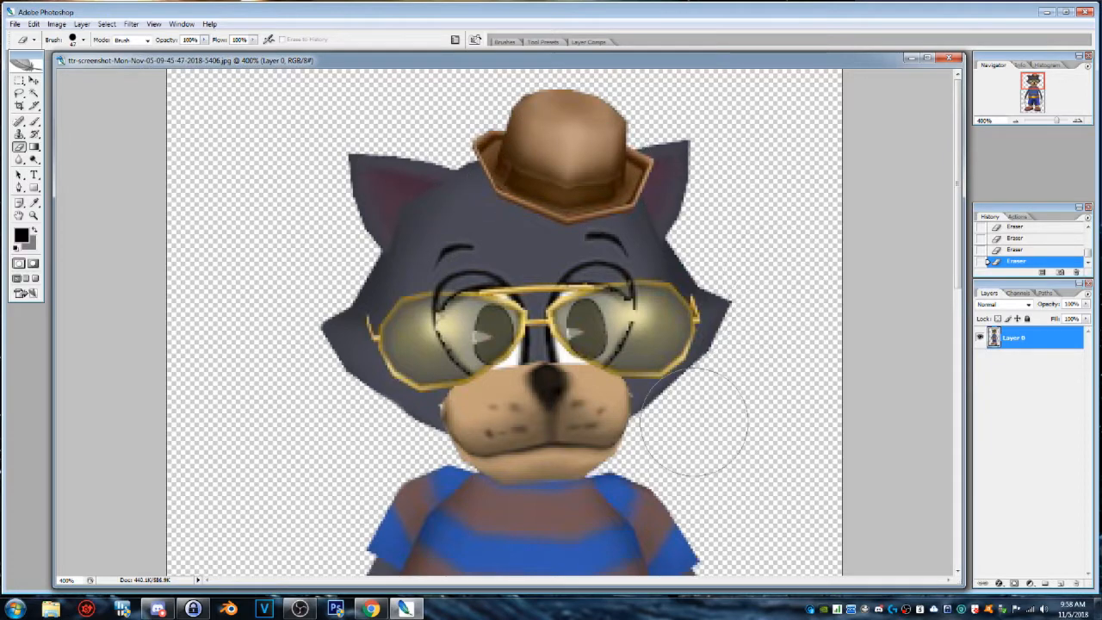
Clean the leftover background between the left-side glove and shoe and around the right-side shoe with the Eraser, using a 3 px brush.
scroll(686, 417, "down", 2)
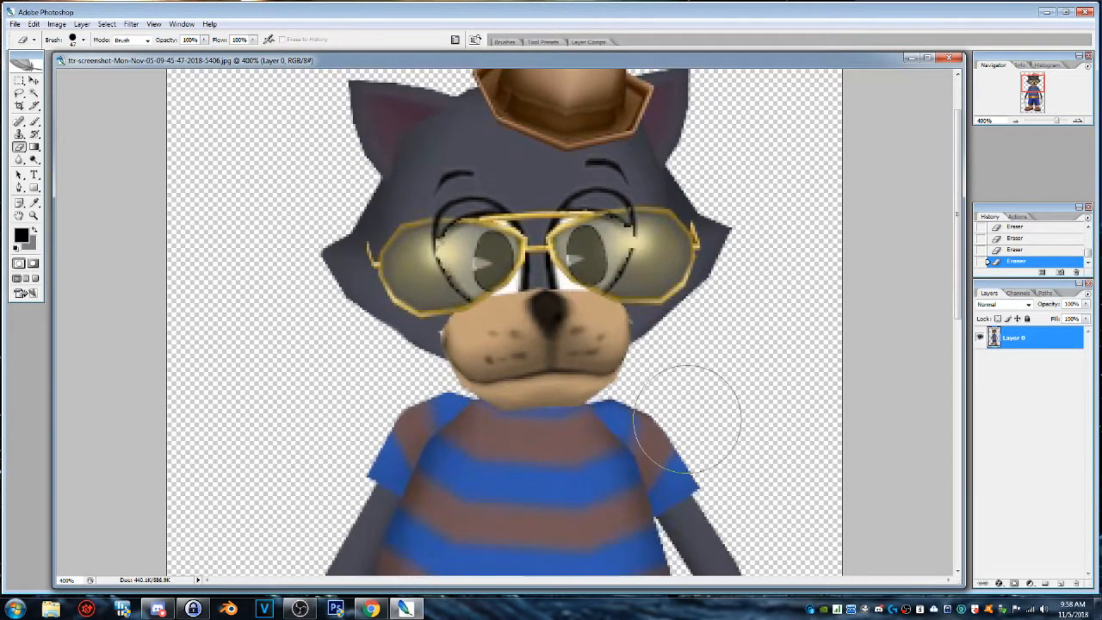
scroll(686, 417, "down", 6)
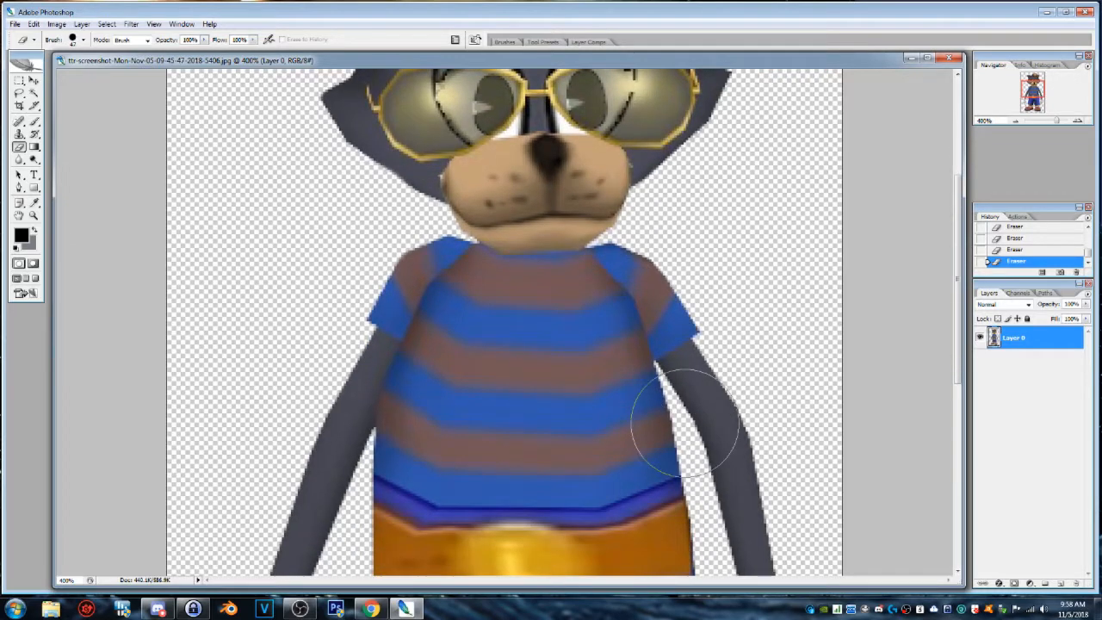
scroll(680, 395, "down", 5)
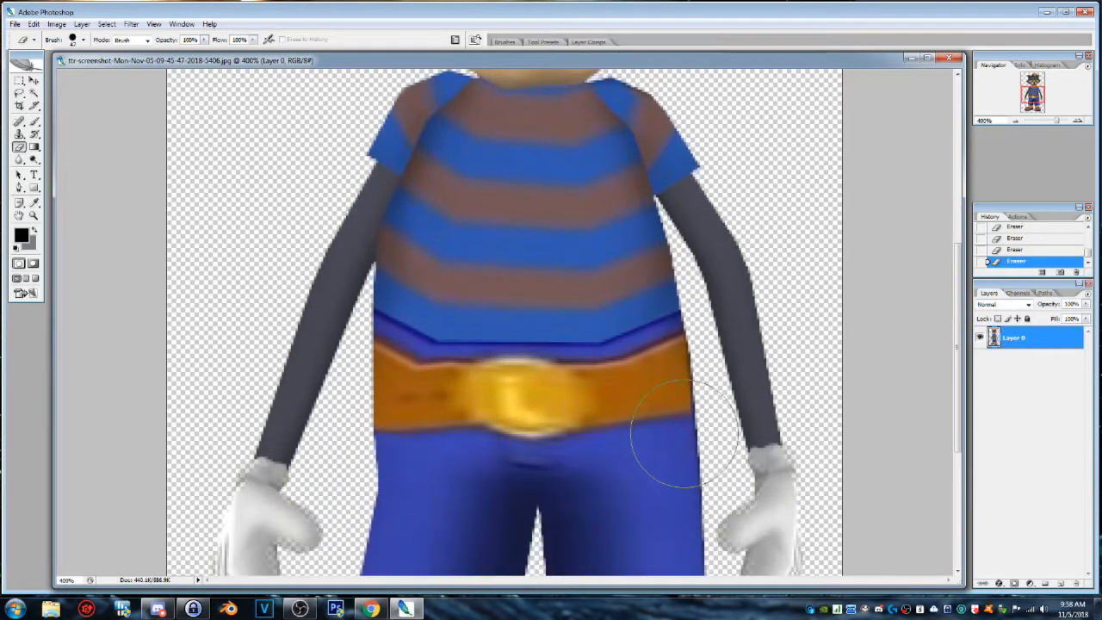
left_click(32, 81)
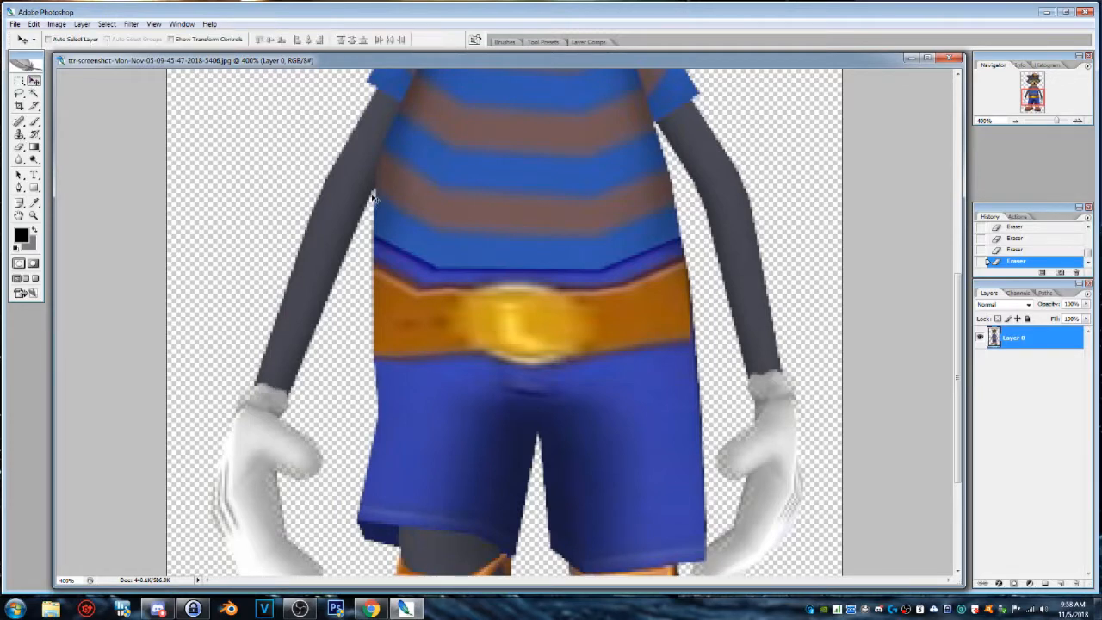
scroll(521, 307, "down", 8)
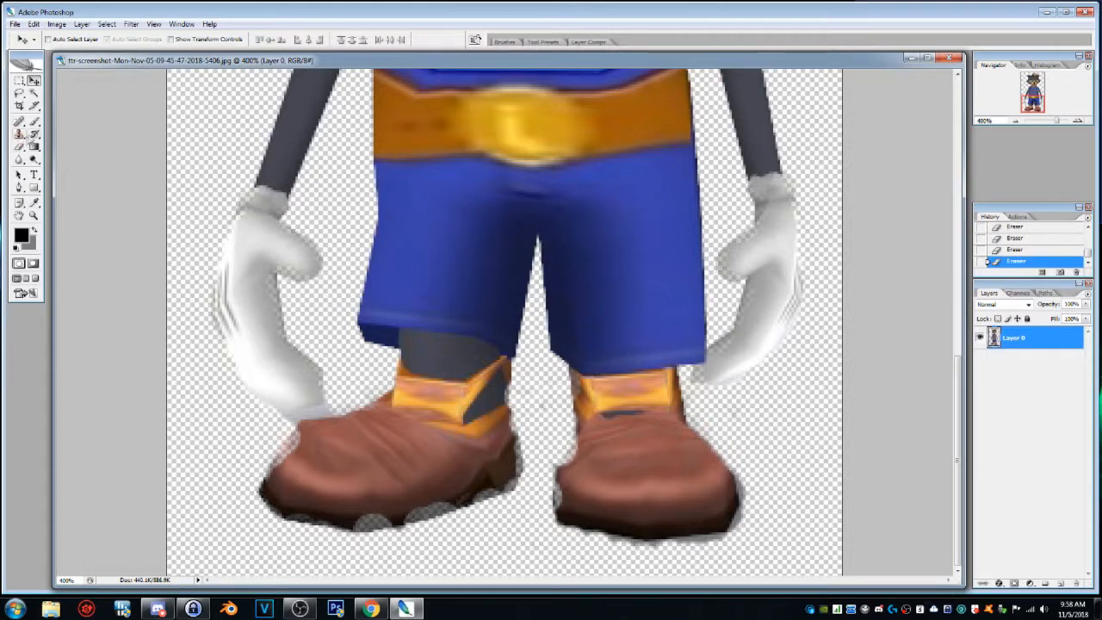
left_click(18, 148)
left_click(18, 148)
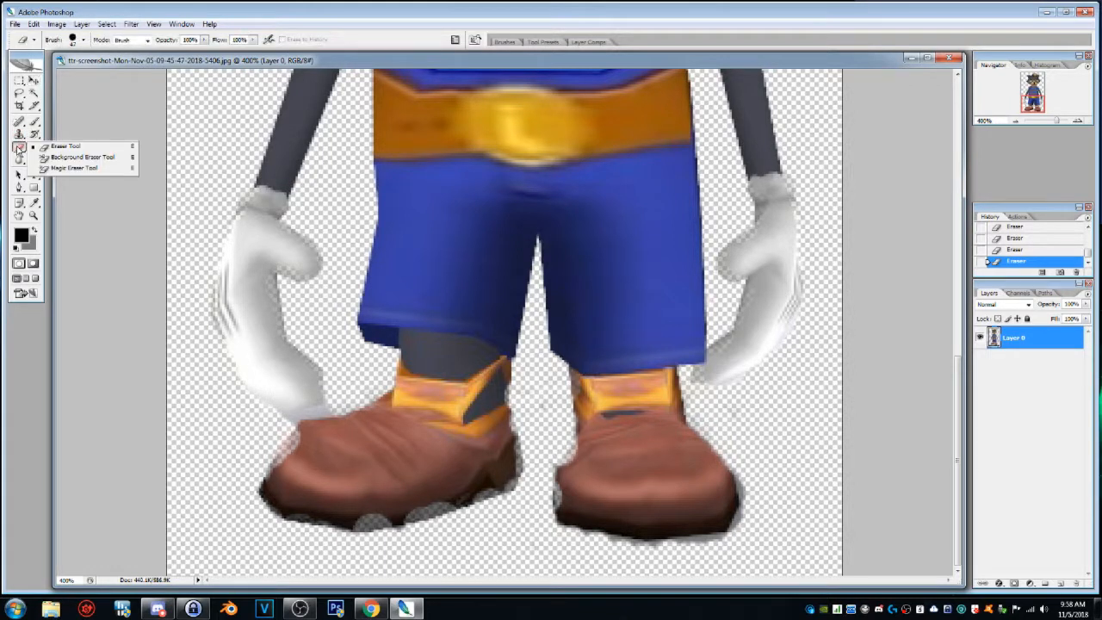
left_click(52, 148)
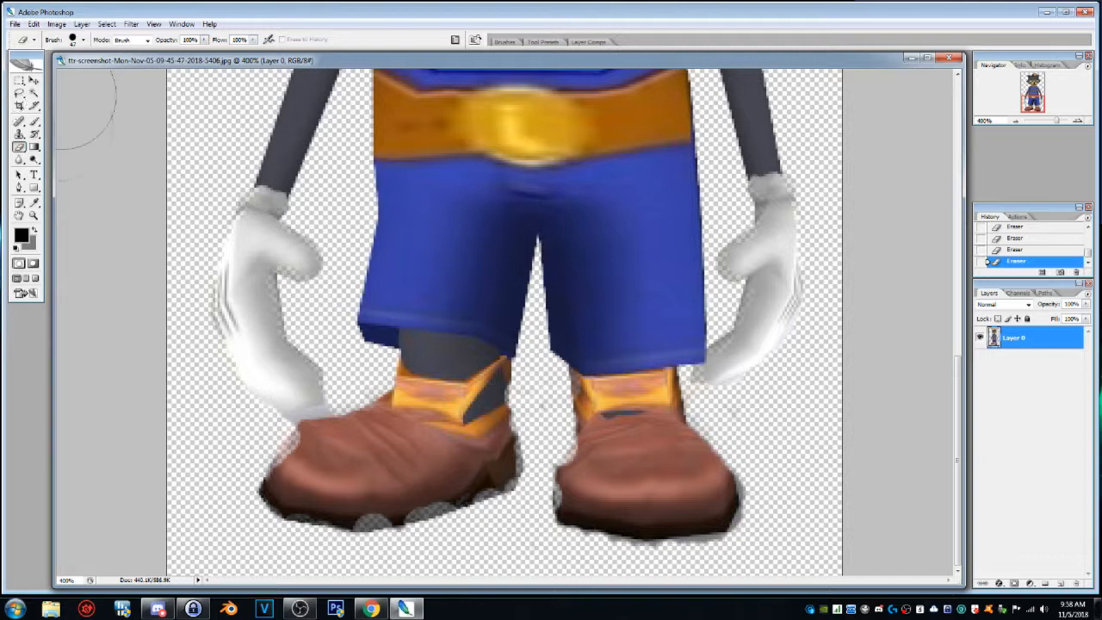
left_click(85, 40)
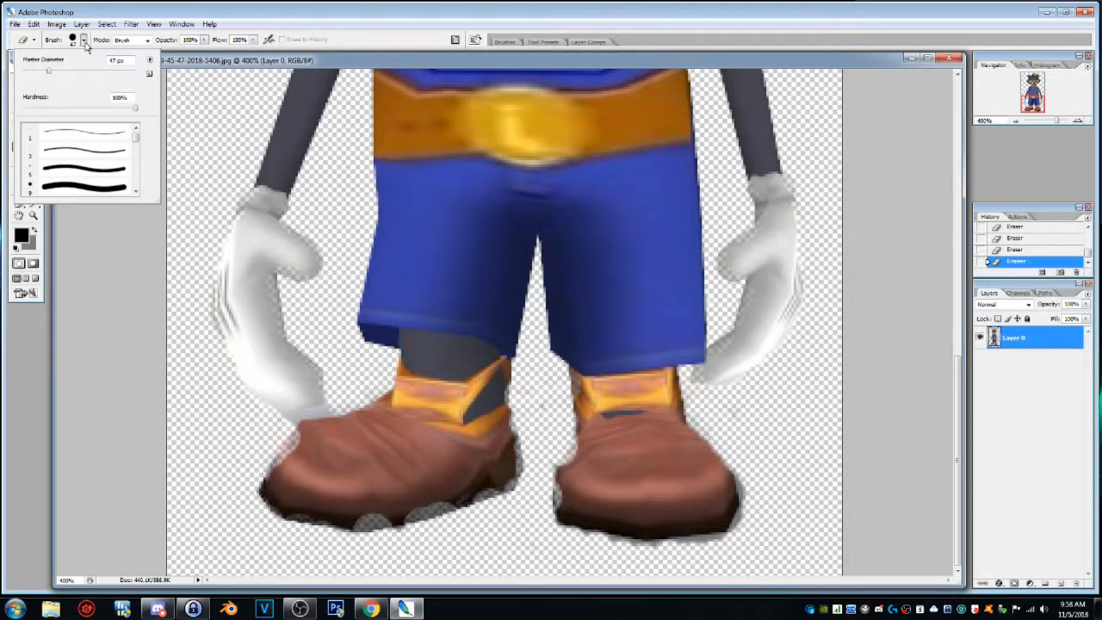
left_click(28, 73)
left_click(549, 396)
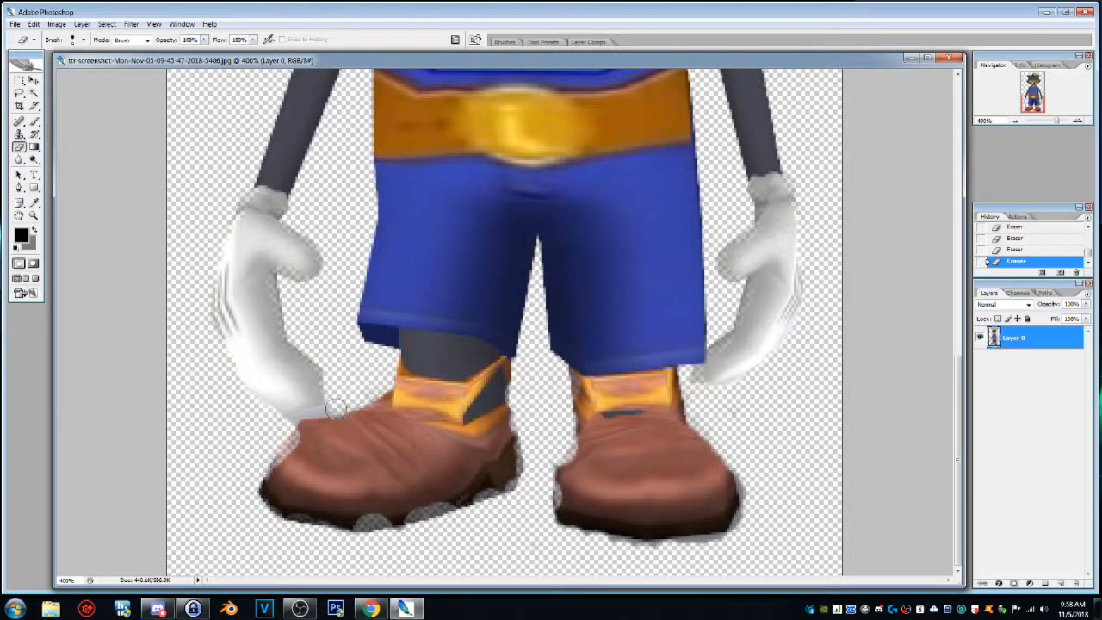
left_click(82, 39)
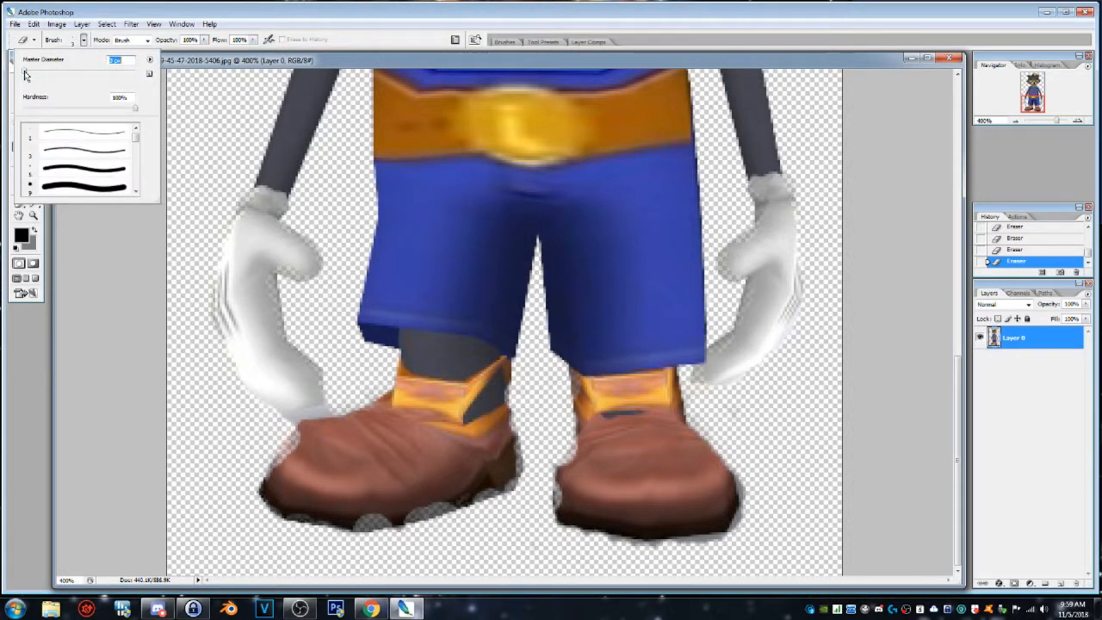
key("Return")
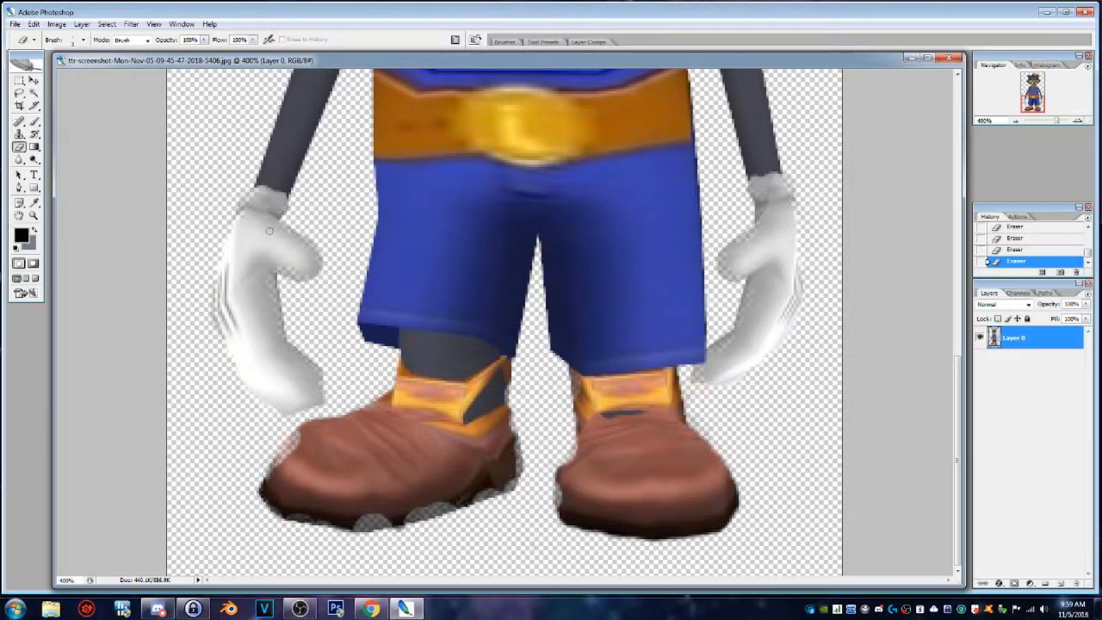
left_click(19, 216)
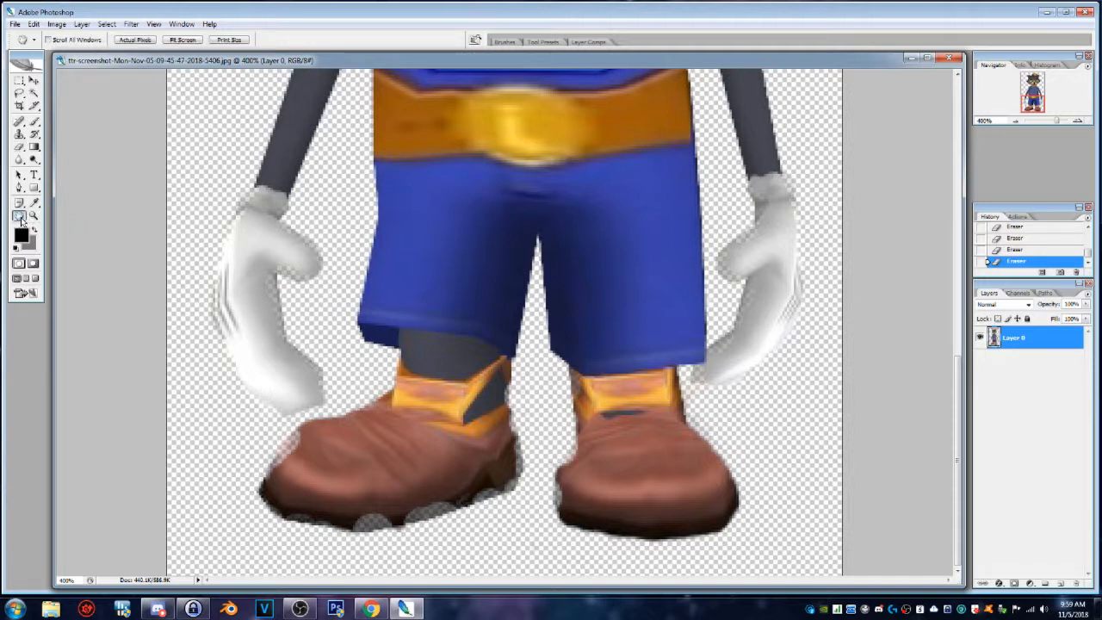
left_click(35, 204)
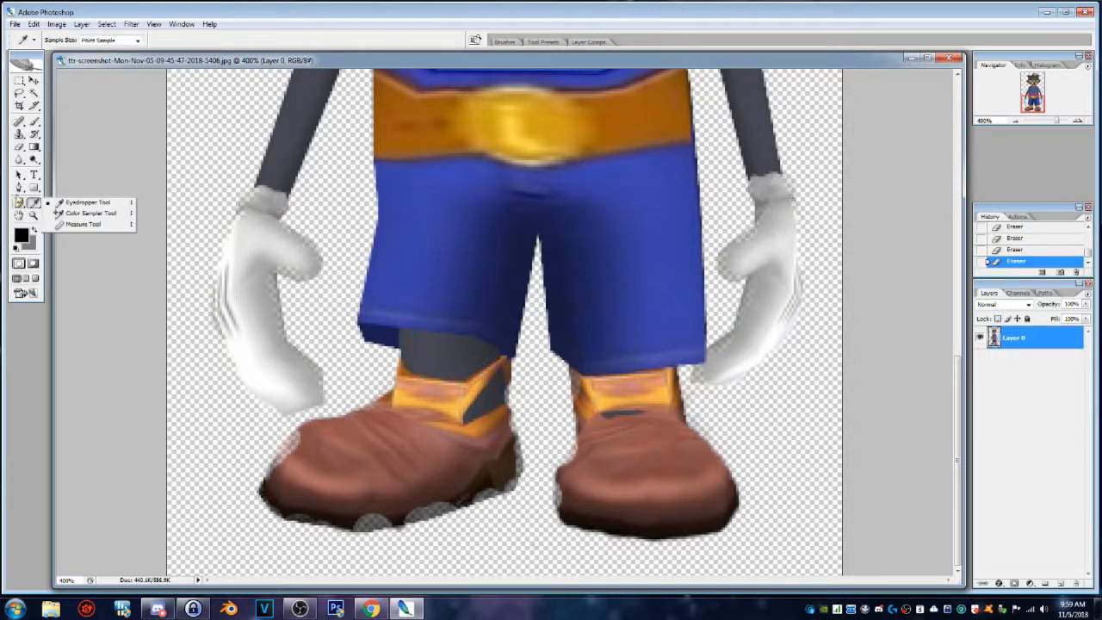
left_click(19, 205)
left_click(19, 205)
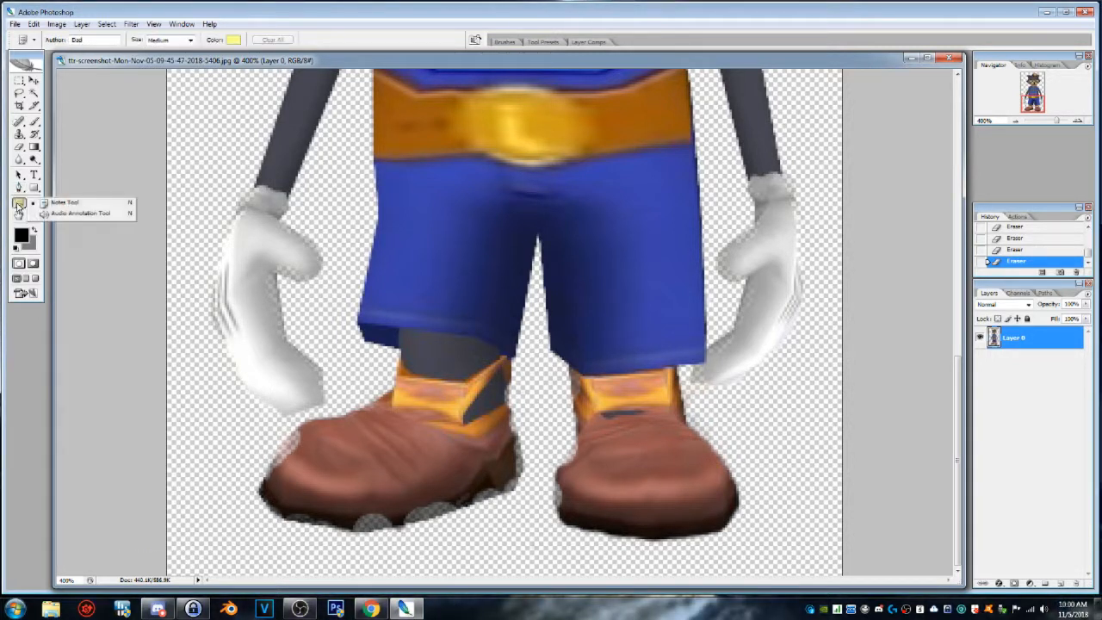
left_click(18, 188)
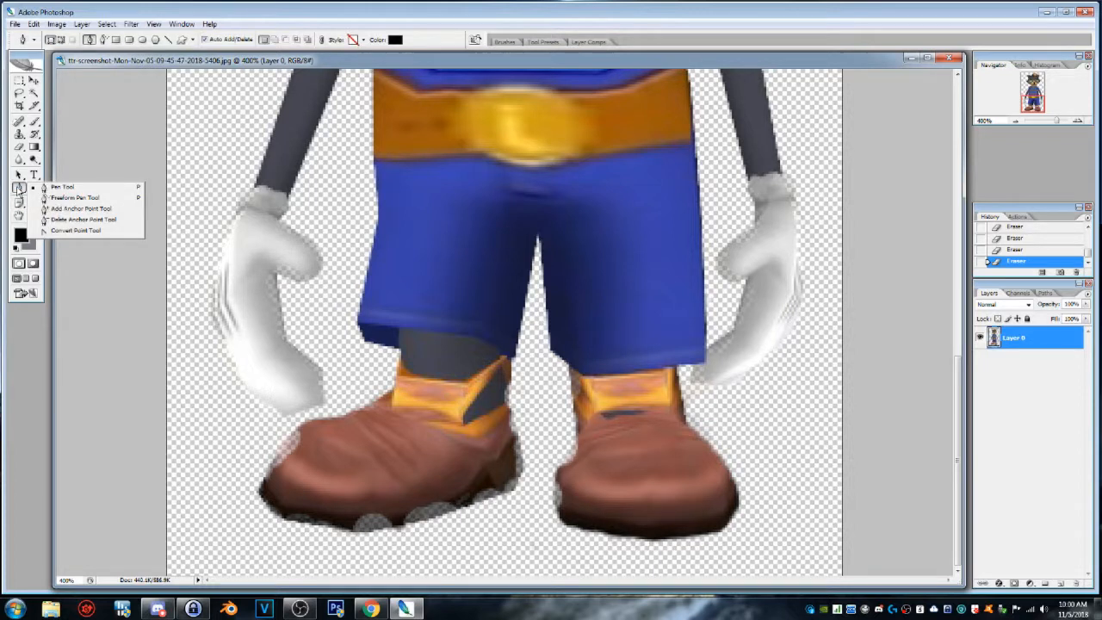
left_click(19, 176)
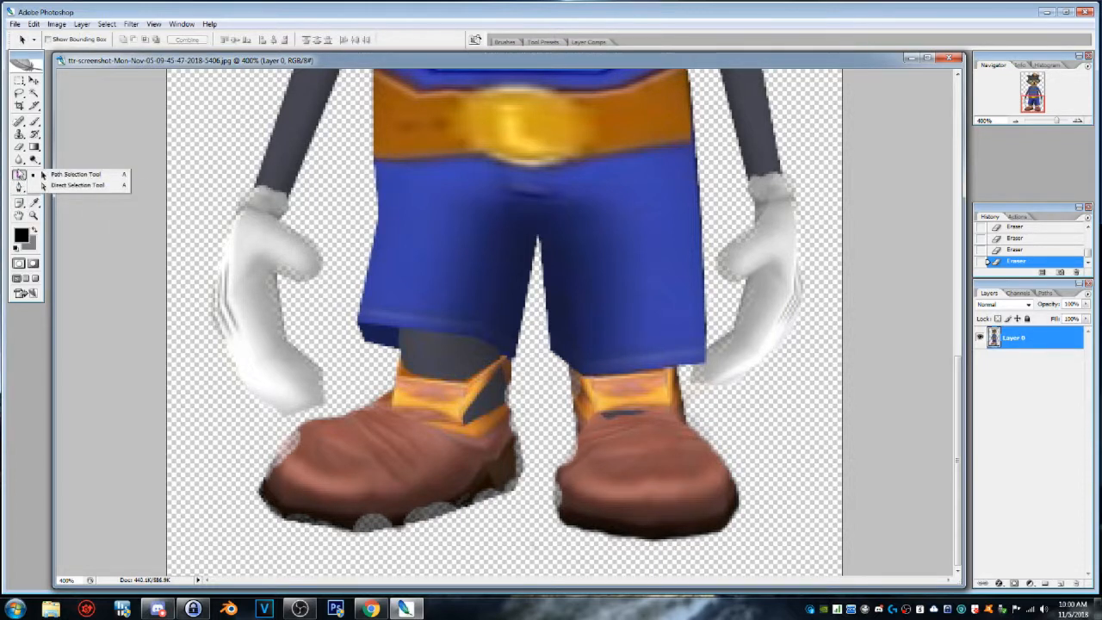
Smooth the jagged toe, upper edge and front sole of the left-side shoe with the Smudge tool at 50% strength.
left_click(19, 161)
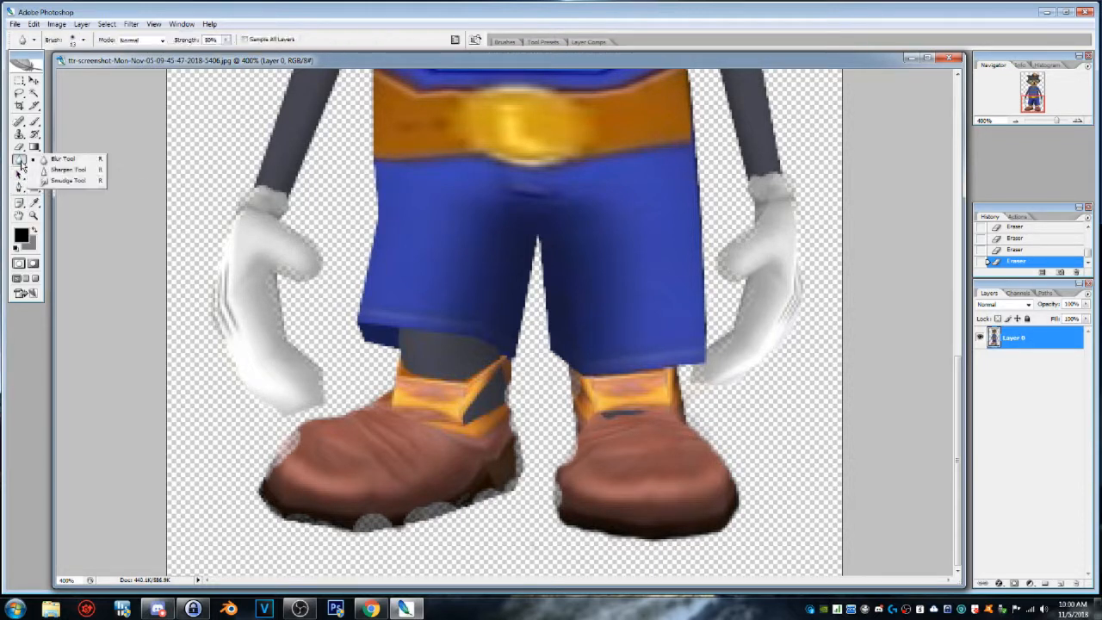
left_click(74, 188)
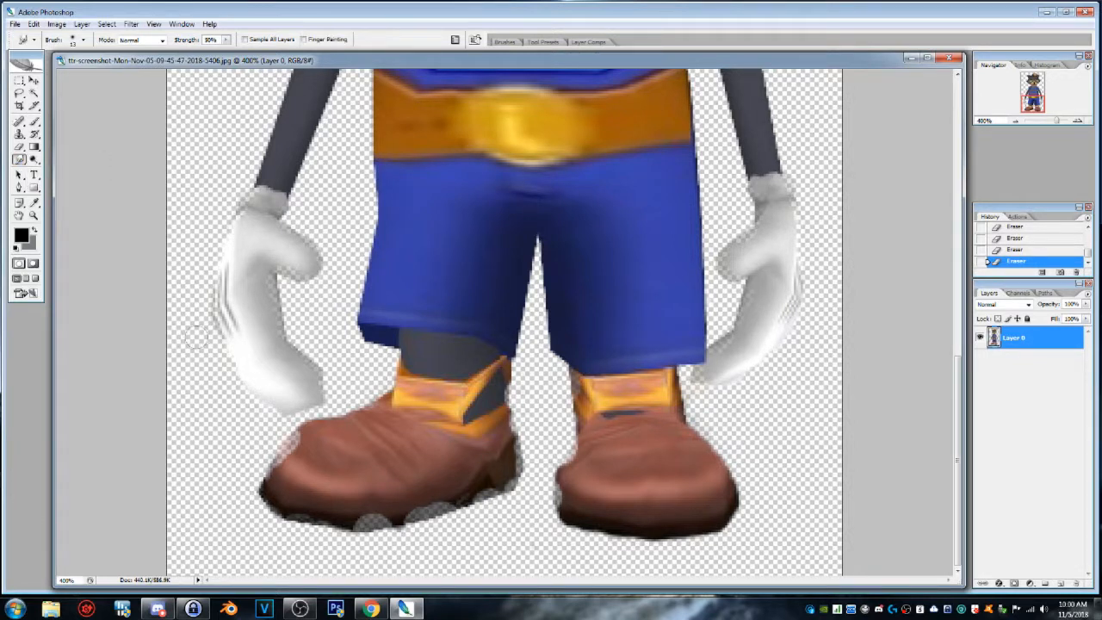
left_click_drag(230, 304, 200, 283)
mouse_move(366, 518)
left_mouse_down()
mouse_move(353, 522)
mouse_move(405, 520)
left_mouse_up()
mouse_move(336, 522)
left_mouse_down()
mouse_move(321, 516)
mouse_move(285, 521)
mouse_move(307, 518)
mouse_move(291, 519)
mouse_move(288, 468)
mouse_move(276, 482)
mouse_move(272, 470)
mouse_move(274, 485)
mouse_move(270, 473)
mouse_move(287, 451)
left_mouse_up()
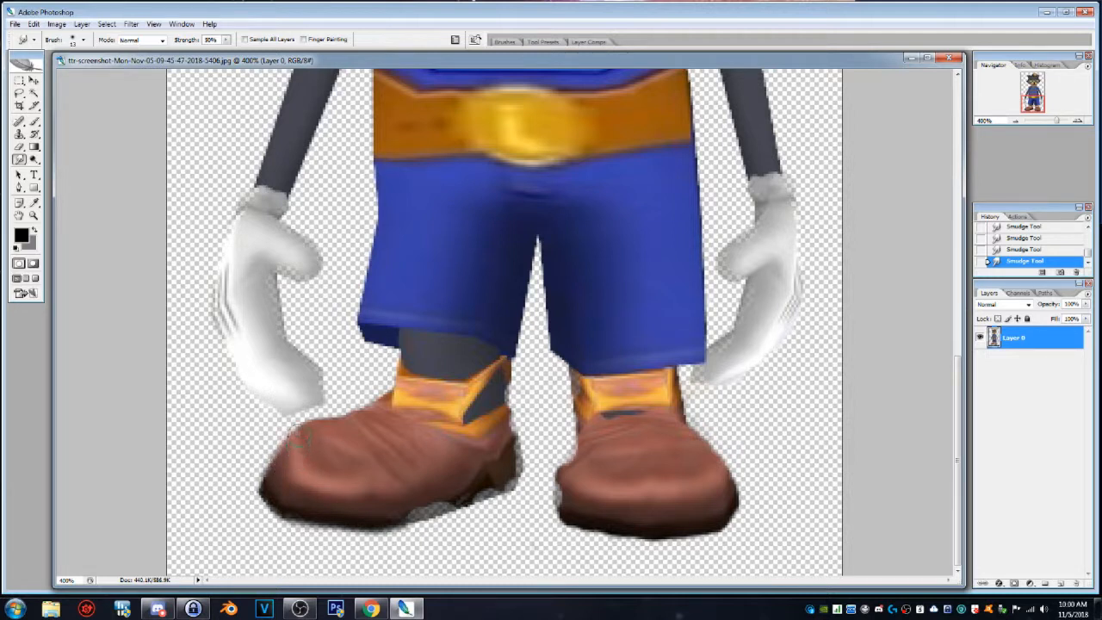
left_click_drag(284, 452, 296, 449)
left_click_drag(393, 522, 386, 499)
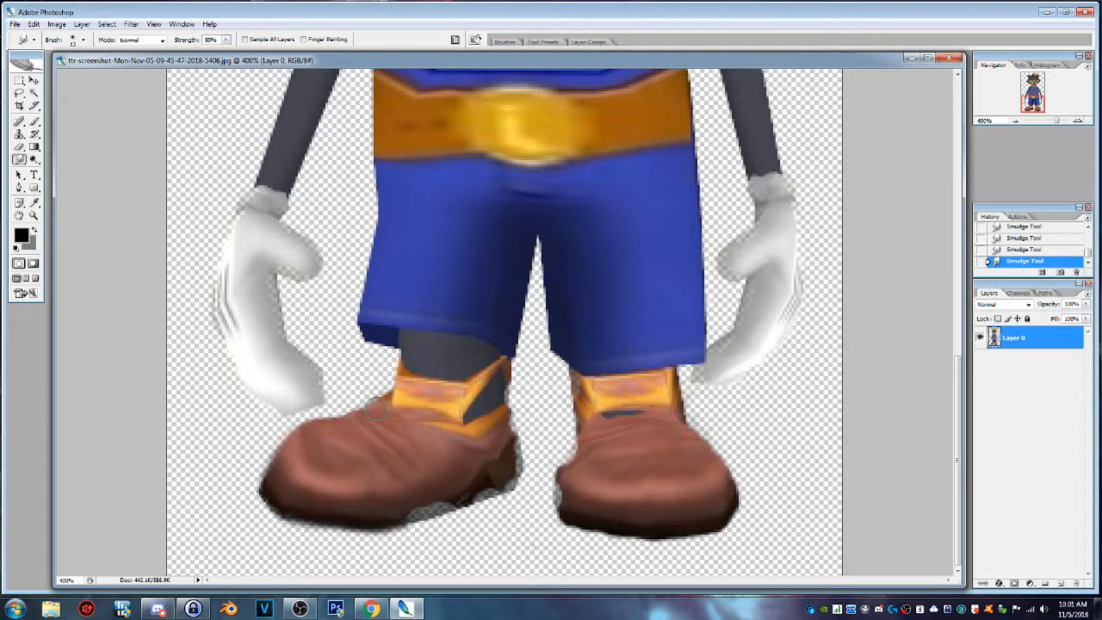
Smudge the left-side shoe's heel and rear sole, the right-side shoe's inner edge and the inner edges of both gloves.
mouse_move(440, 492)
left_mouse_down()
mouse_move(518, 468)
mouse_move(504, 454)
mouse_move(518, 449)
mouse_move(506, 488)
mouse_move(503, 476)
mouse_move(486, 481)
mouse_move(491, 491)
mouse_move(486, 483)
mouse_move(488, 494)
mouse_move(481, 487)
mouse_move(462, 506)
mouse_move(485, 486)
mouse_move(388, 519)
mouse_move(463, 502)
mouse_move(397, 522)
mouse_move(429, 511)
left_mouse_up()
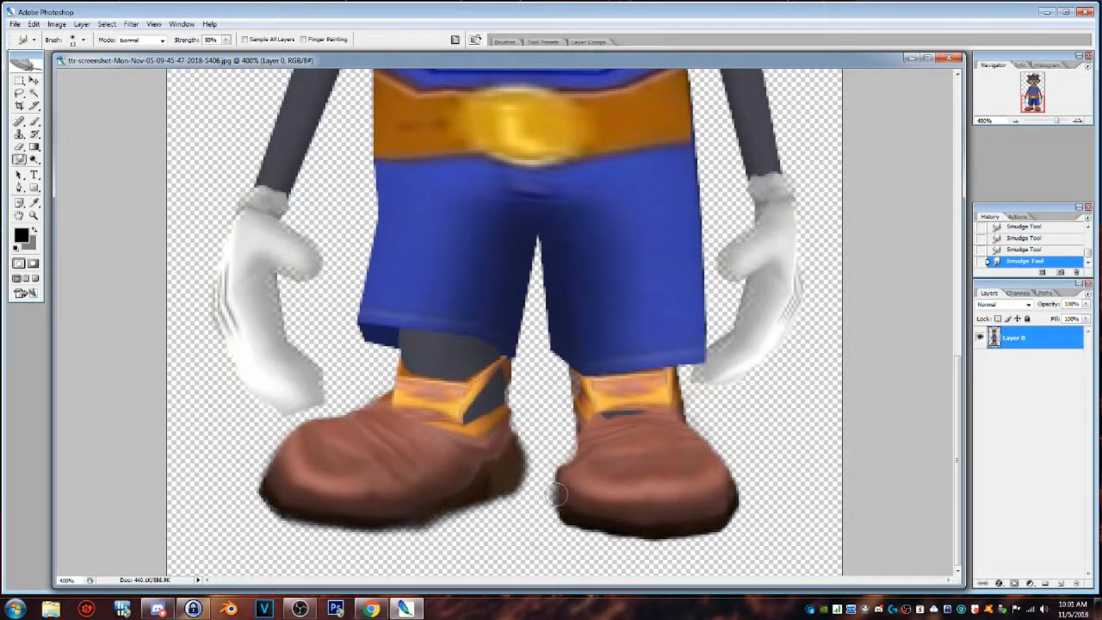
left_click_drag(567, 493, 558, 485)
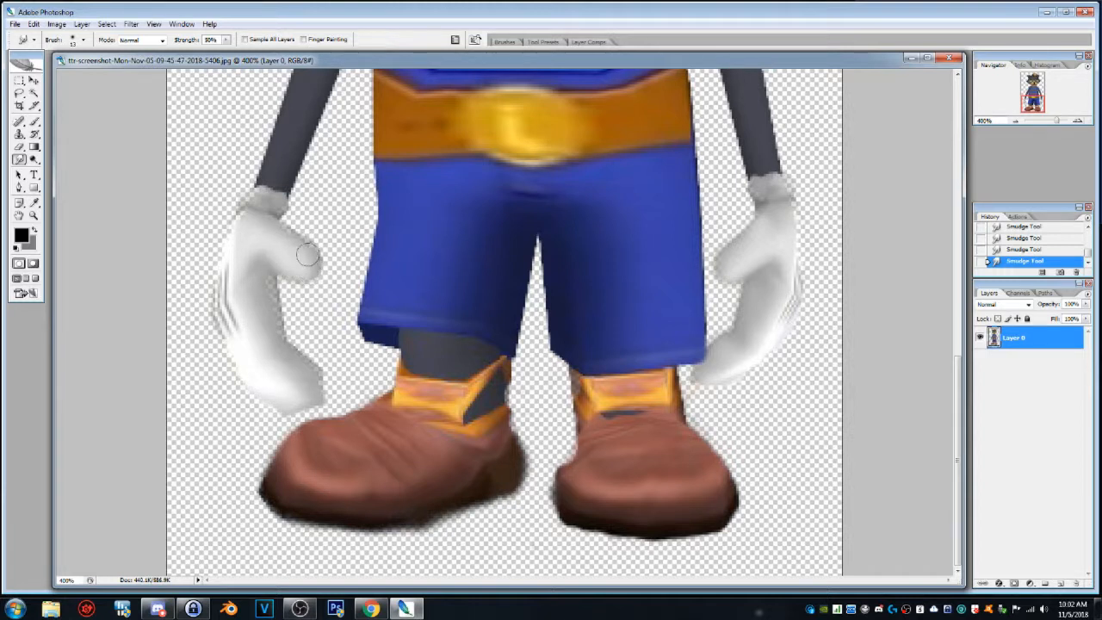
mouse_move(315, 255)
left_mouse_down()
mouse_move(307, 261)
mouse_move(307, 248)
left_mouse_up()
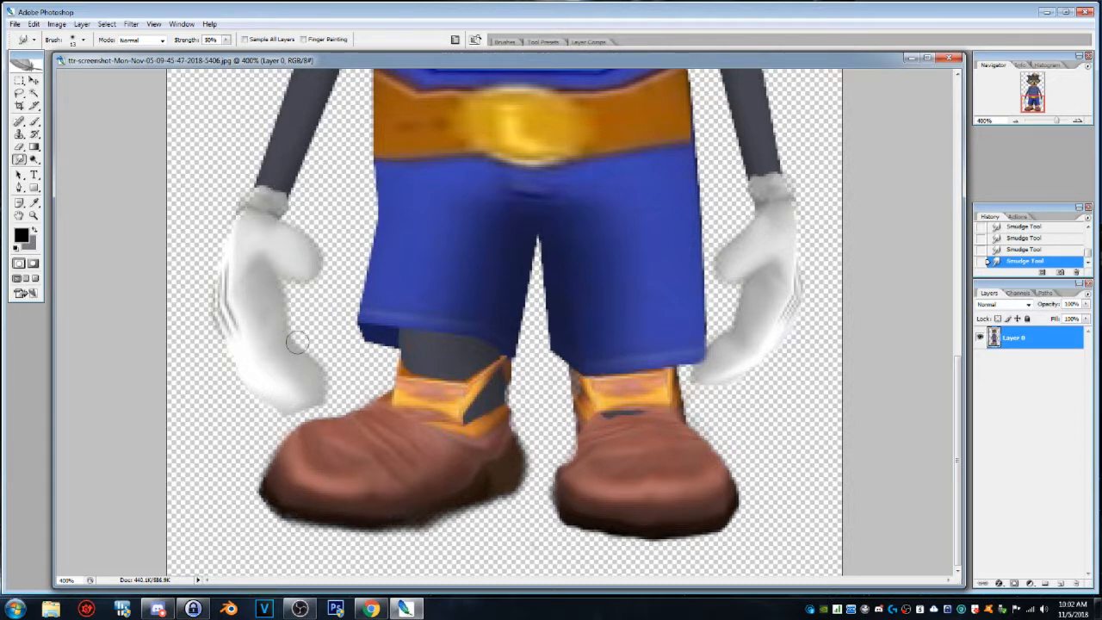
Trim the smudged fringe along the inner edges and fingertips of both gloves with the regular Eraser.
left_click(19, 148)
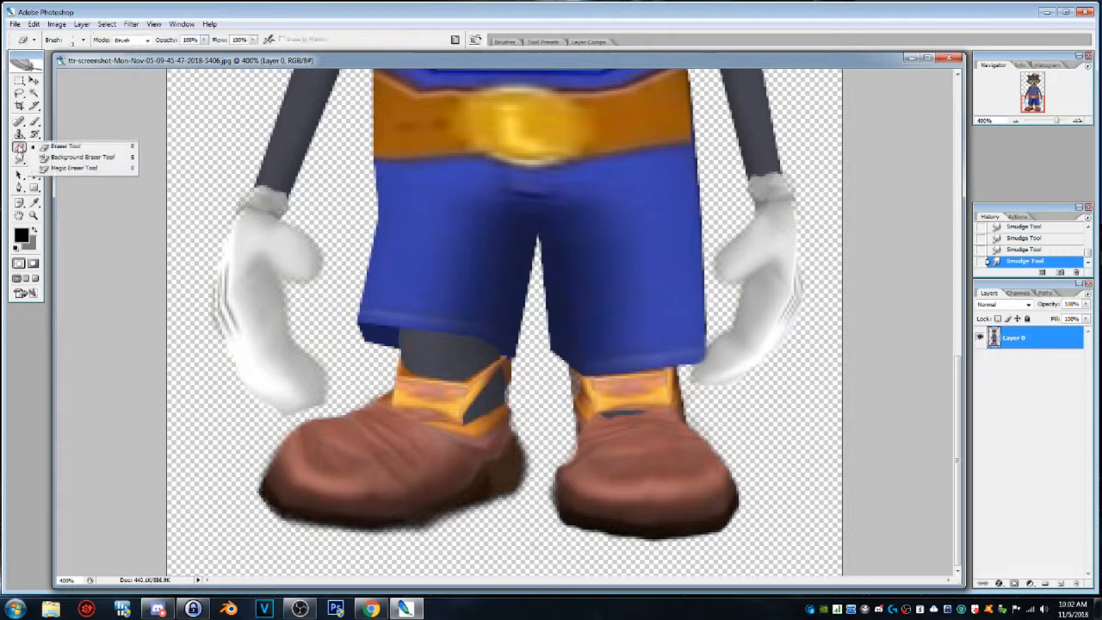
left_click(65, 149)
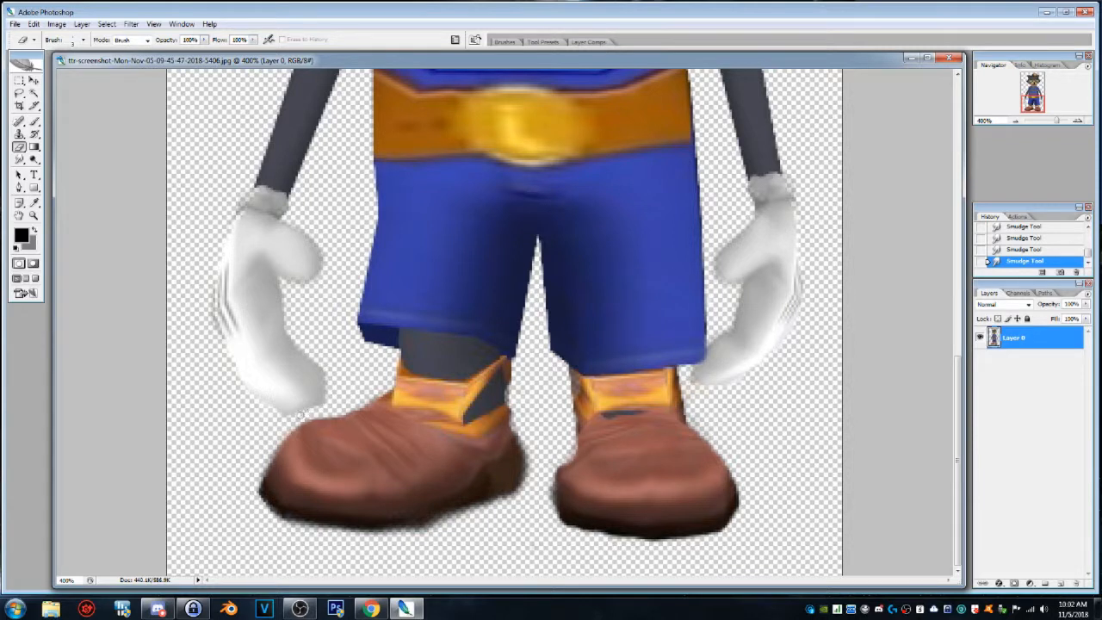
left_click_drag(286, 419, 277, 417)
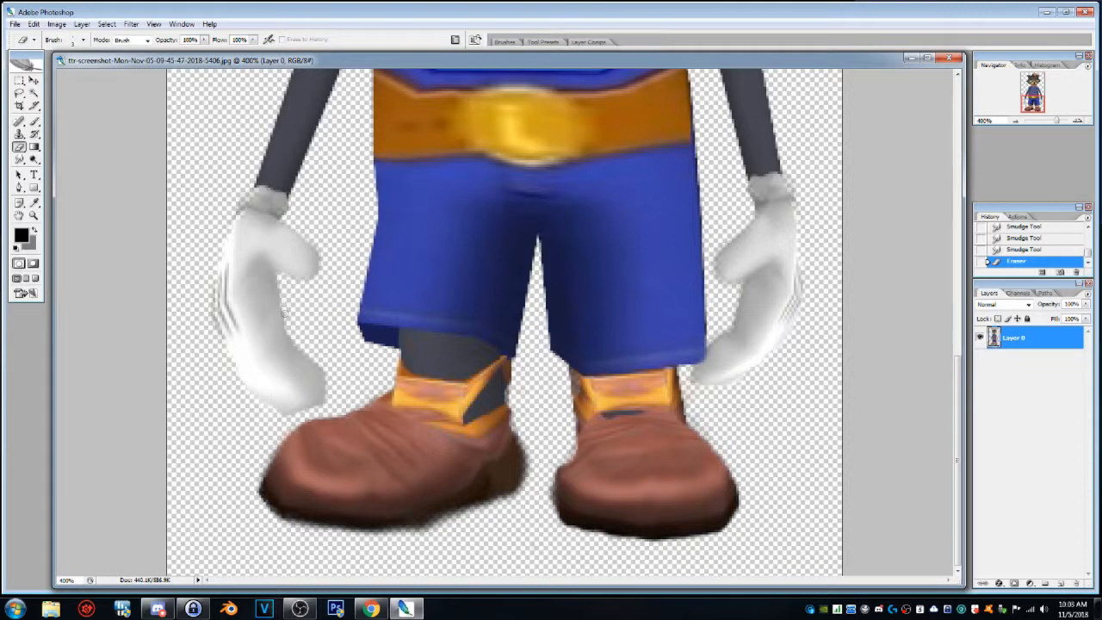
left_click_drag(293, 338, 317, 353)
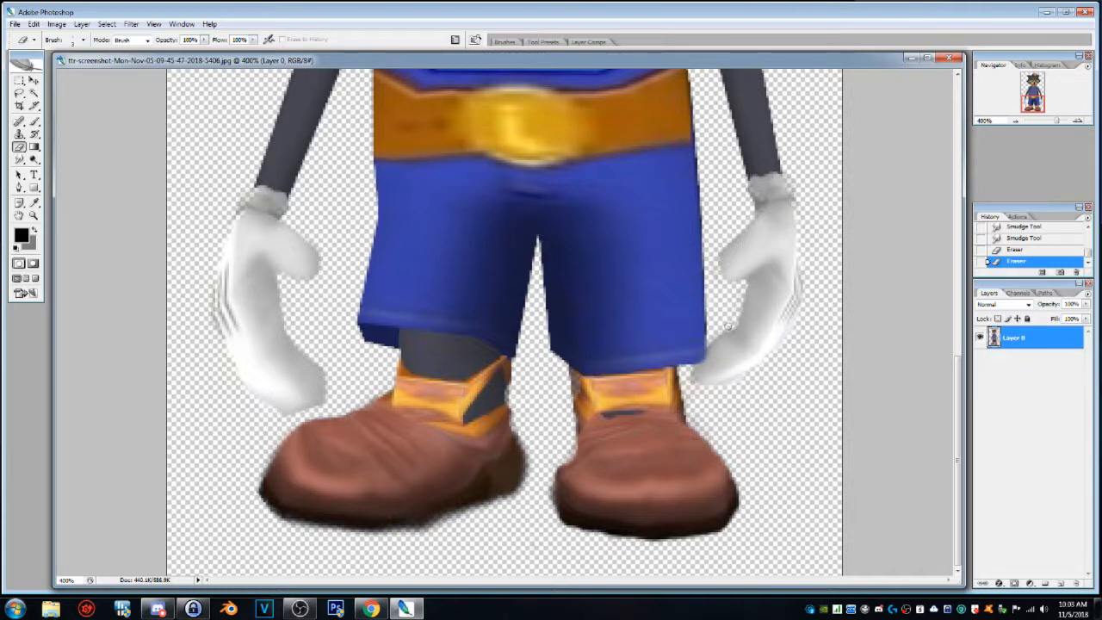
left_click_drag(719, 336, 705, 349)
left_click(749, 375)
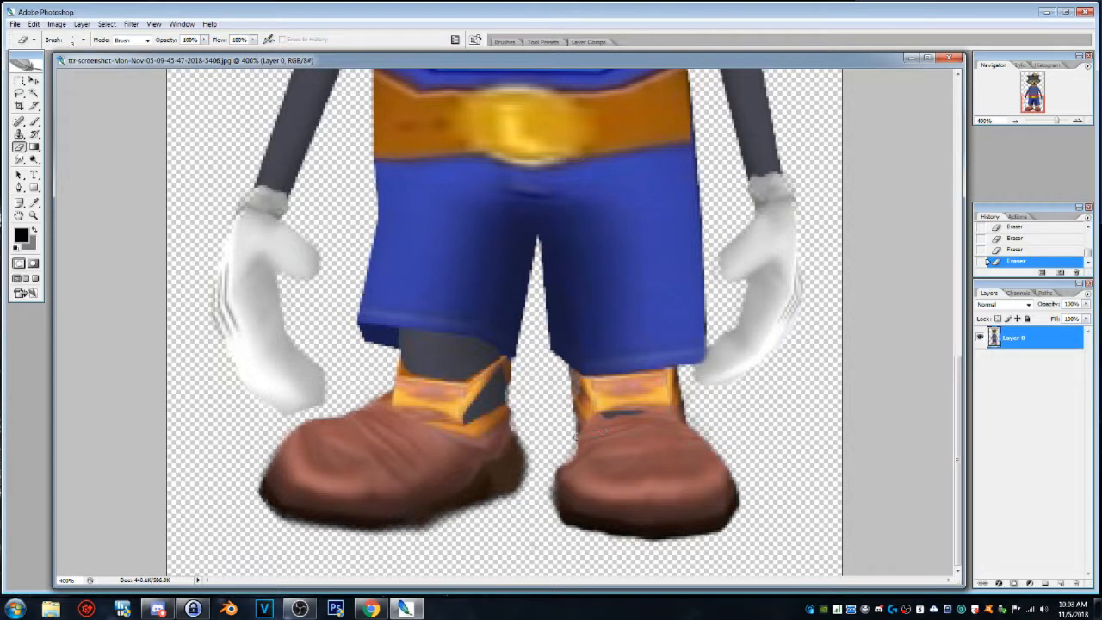
Erase the smudged excess along the right-side shoe's inner edge and around the left-side shoe's heel and sole.
mouse_move(563, 452)
left_mouse_down()
mouse_move(556, 506)
mouse_move(581, 531)
left_mouse_up()
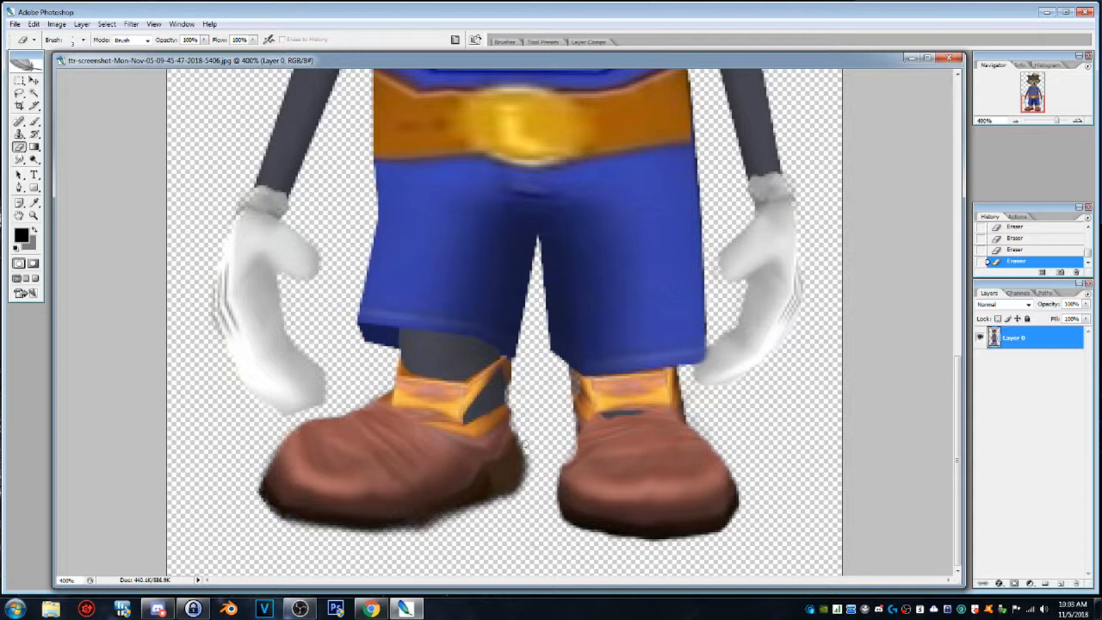
left_click_drag(519, 435, 521, 479)
mouse_move(515, 485)
left_mouse_down()
mouse_move(417, 529)
mouse_move(481, 508)
left_mouse_up()
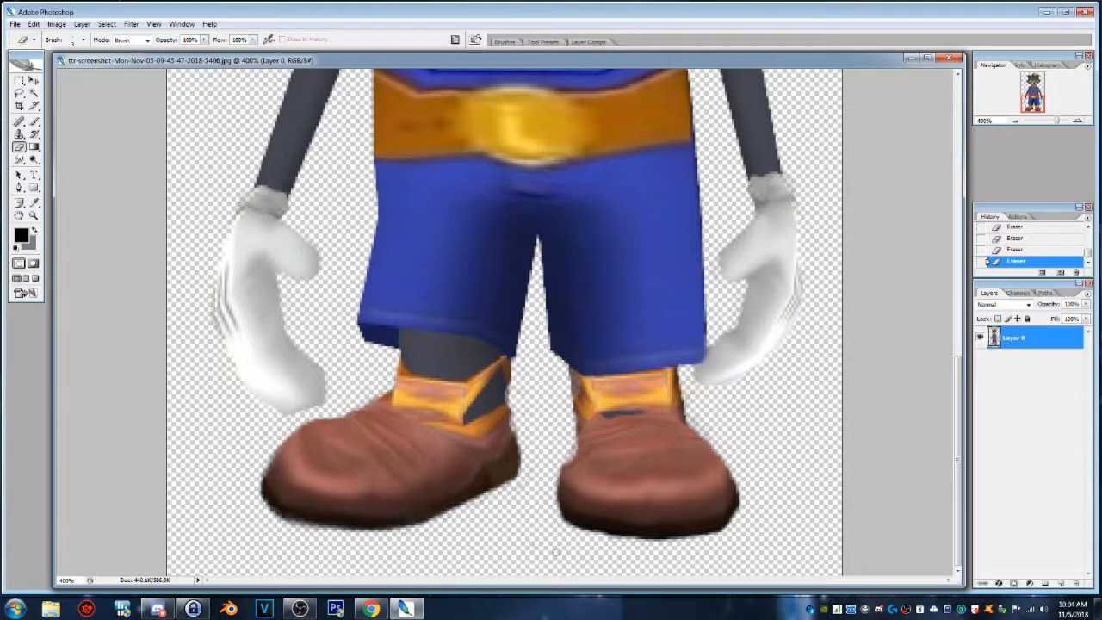
Shift the cut-out toon slightly down and to the left on its canvas with the Move tool.
left_click(34, 216)
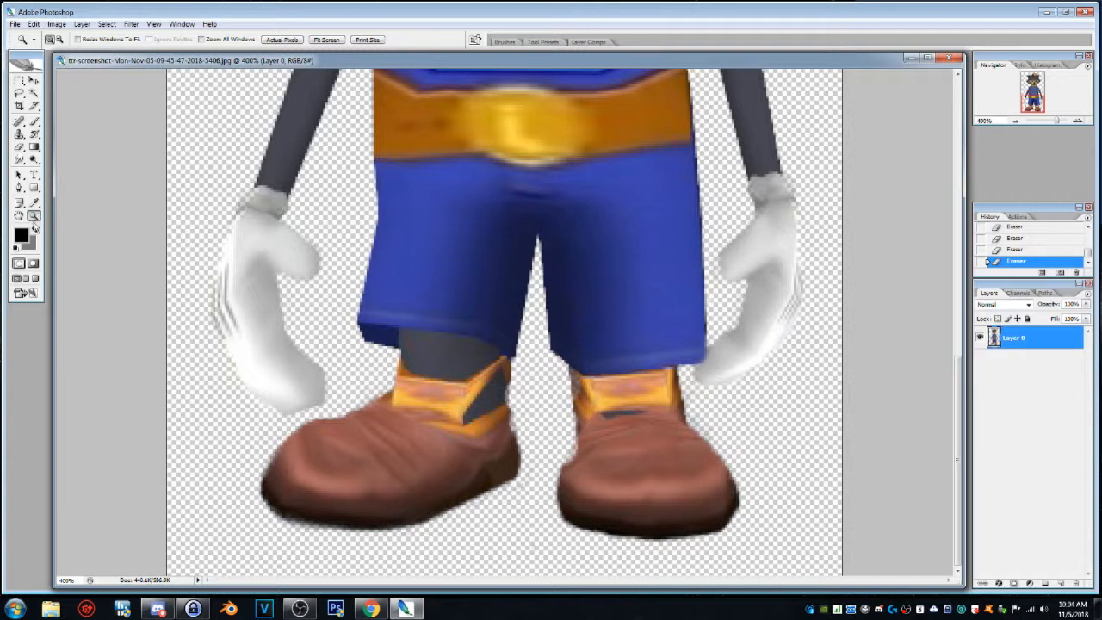
right_click(470, 296)
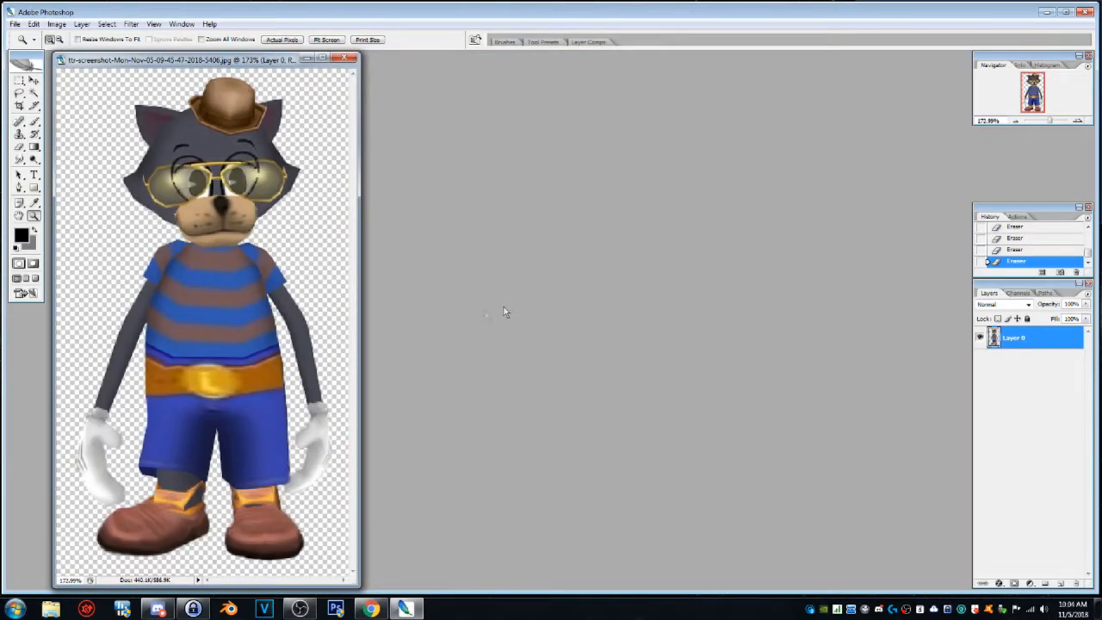
left_click_drag(244, 62, 477, 63)
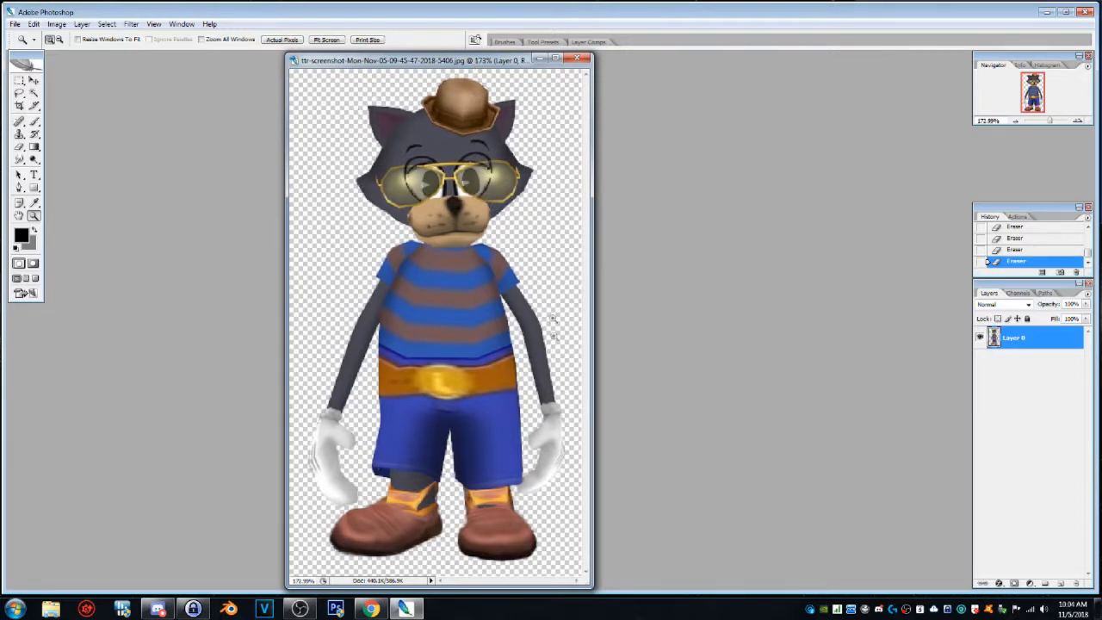
left_click(33, 81)
mouse_move(448, 312)
left_mouse_down()
mouse_move(430, 340)
mouse_move(381, 314)
mouse_move(385, 244)
mouse_move(406, 206)
mouse_move(474, 183)
mouse_move(495, 203)
mouse_move(487, 266)
mouse_move(440, 318)
left_mouse_up()
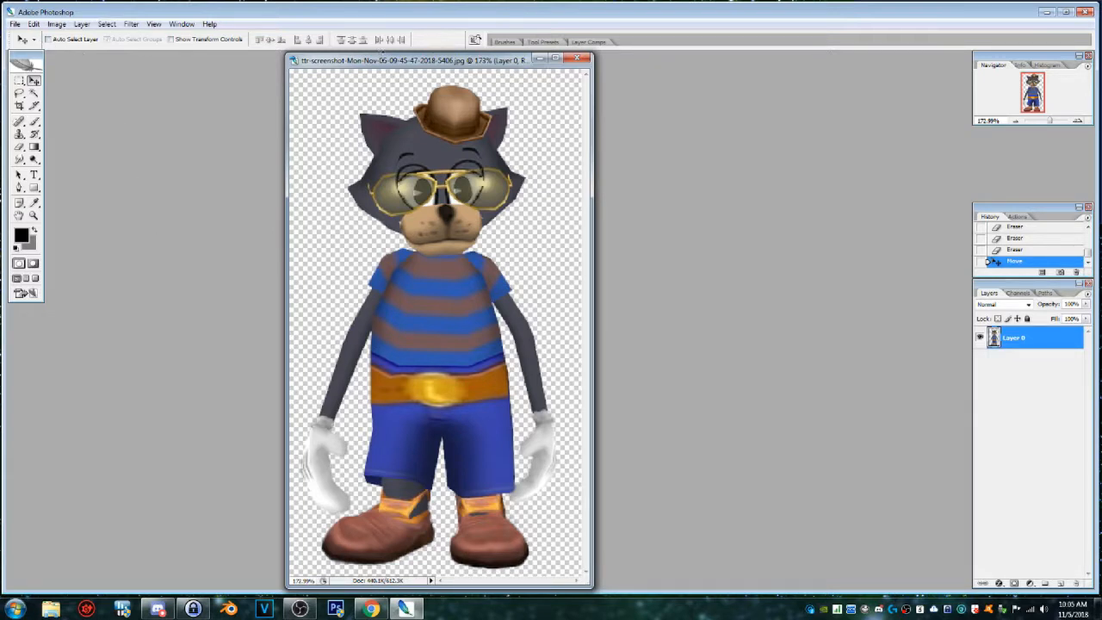
left_click_drag(396, 64, 159, 67)
left_click(15, 24)
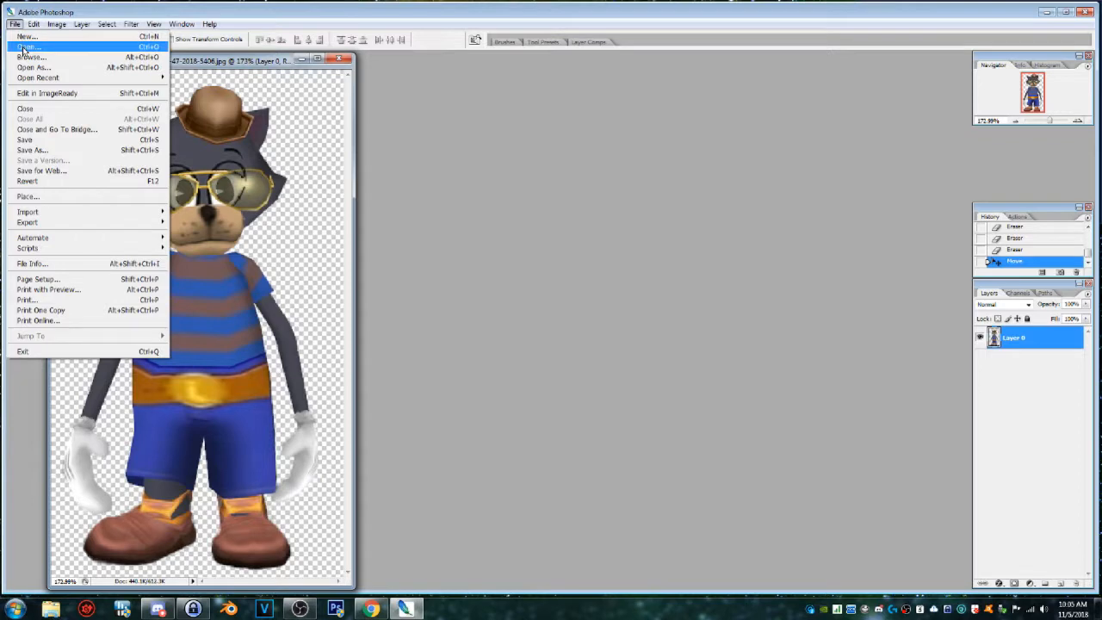
left_click(23, 48)
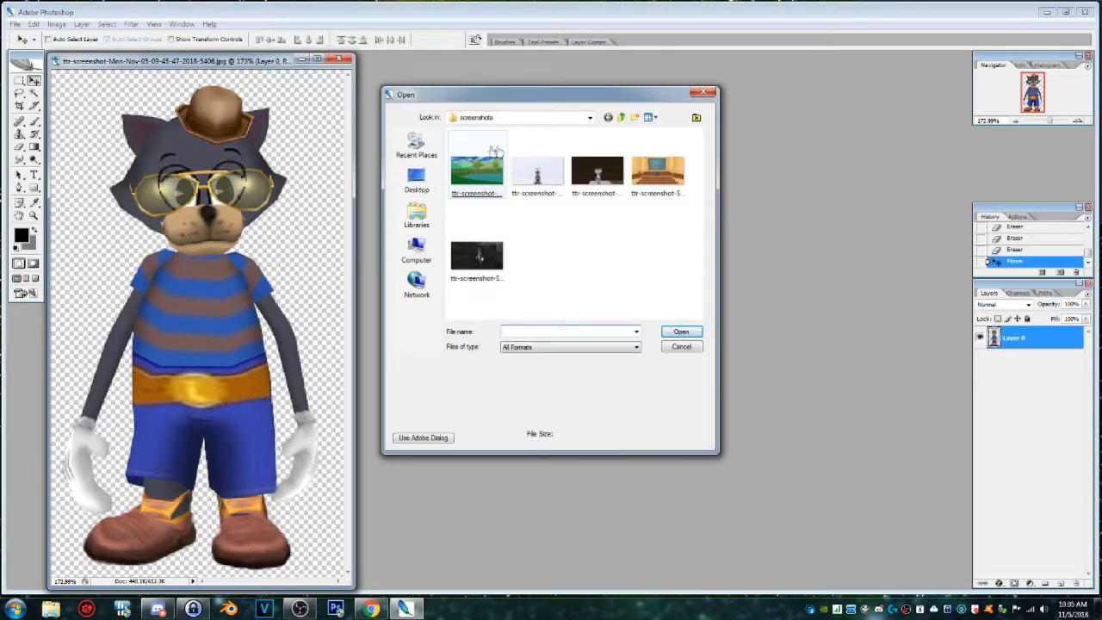
left_click(478, 169)
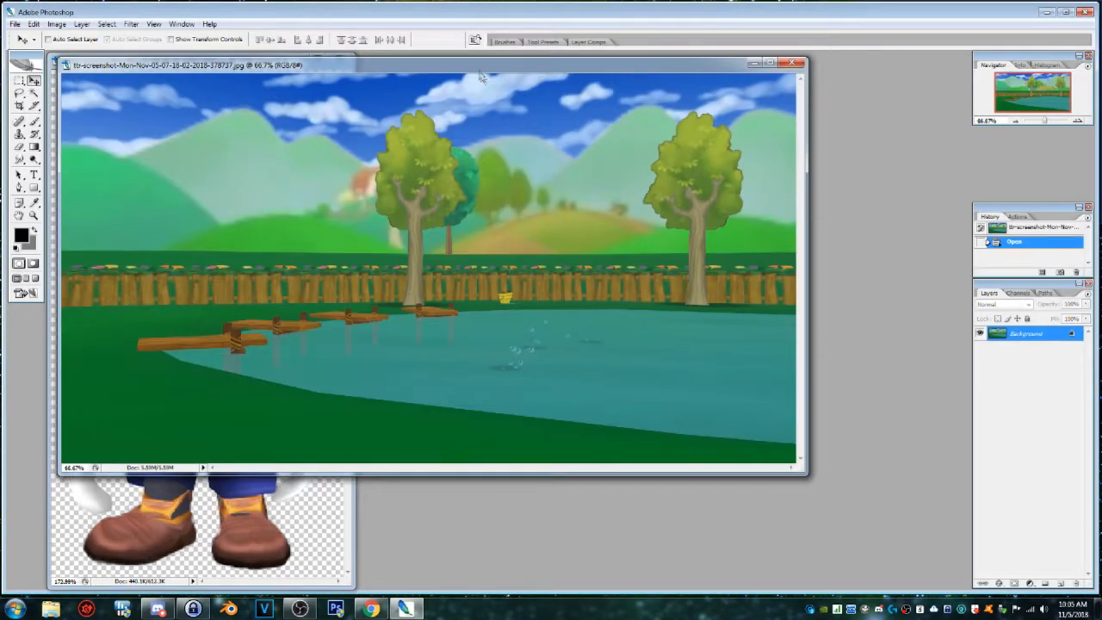
left_click_drag(473, 70, 634, 67)
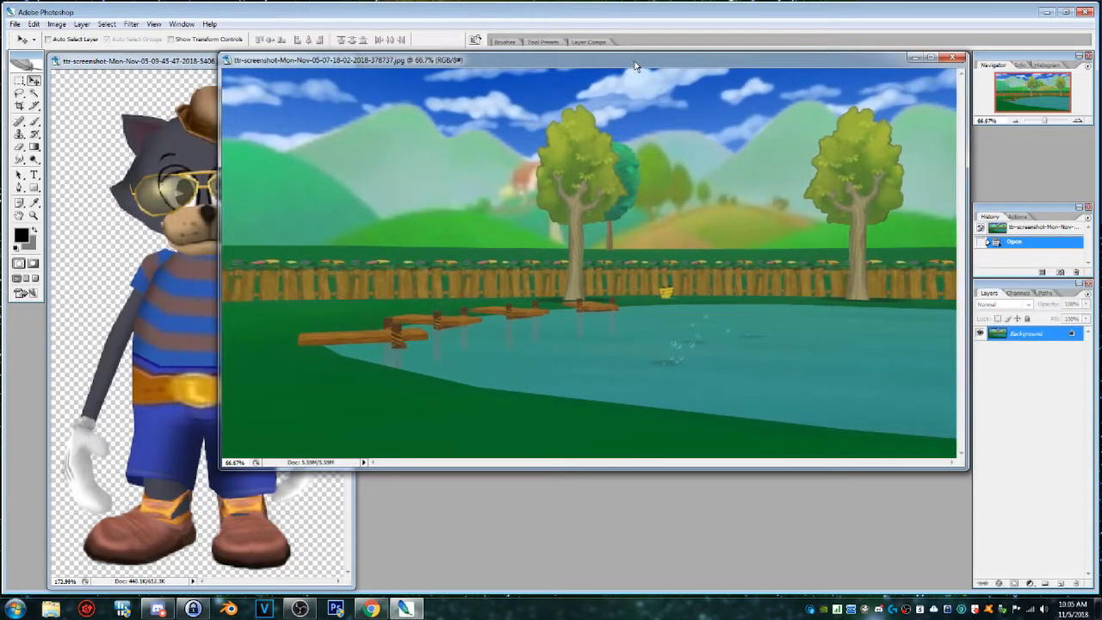
Check the toon image's pixel dimensions in the Image Size settings and accept them without editing.
left_click(146, 66)
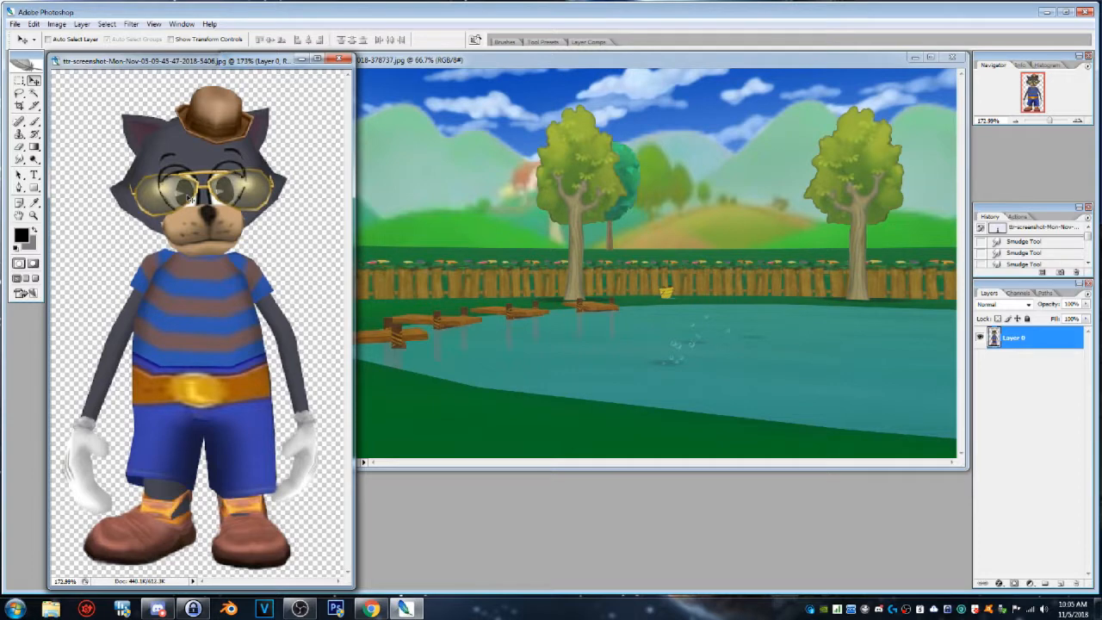
left_click(58, 26)
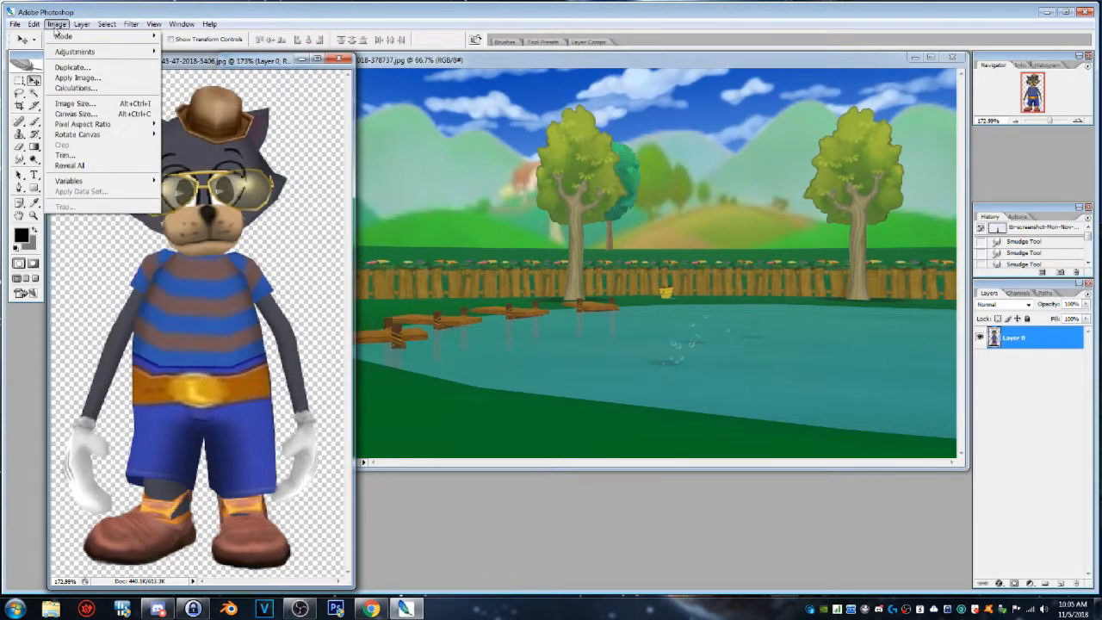
mouse_move(59, 39)
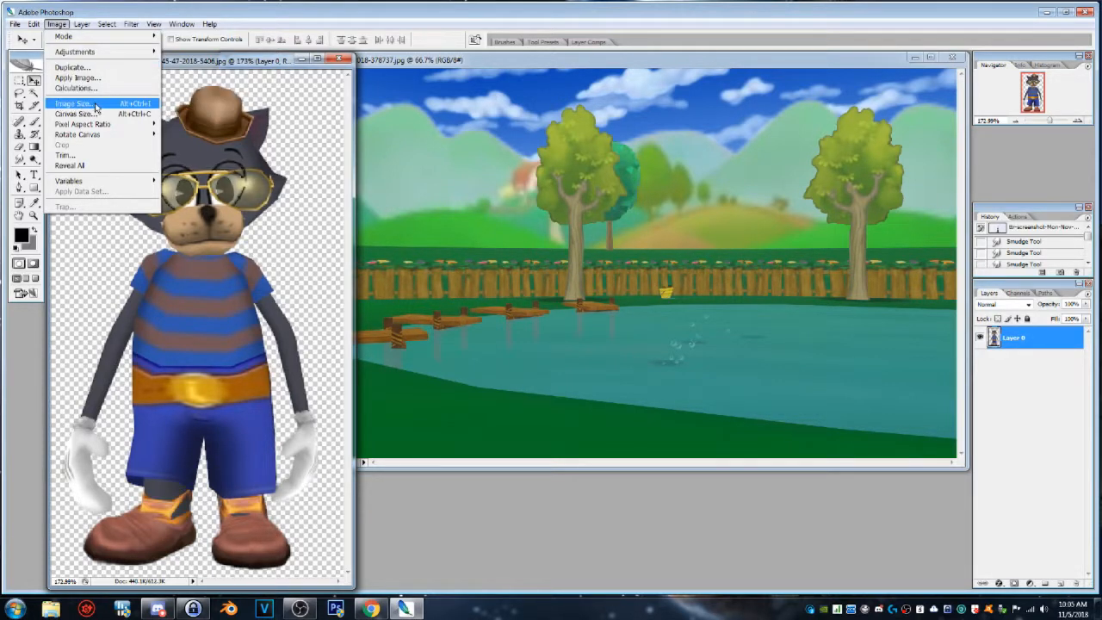
left_click(73, 106)
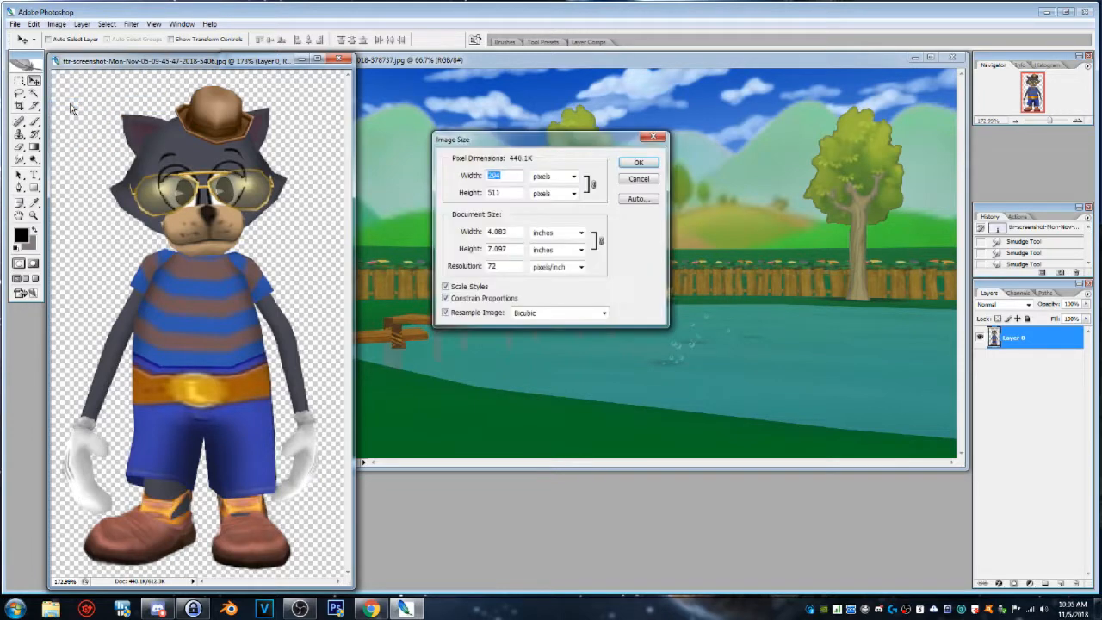
left_click_drag(508, 176, 448, 196)
left_click_drag(509, 176, 469, 188)
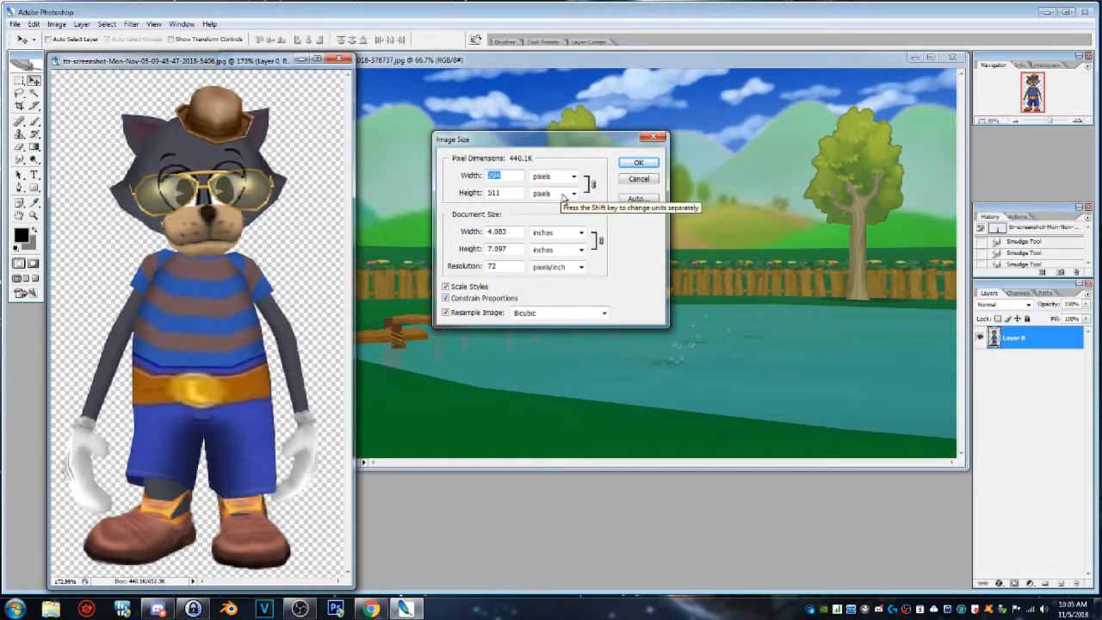
left_click(639, 165)
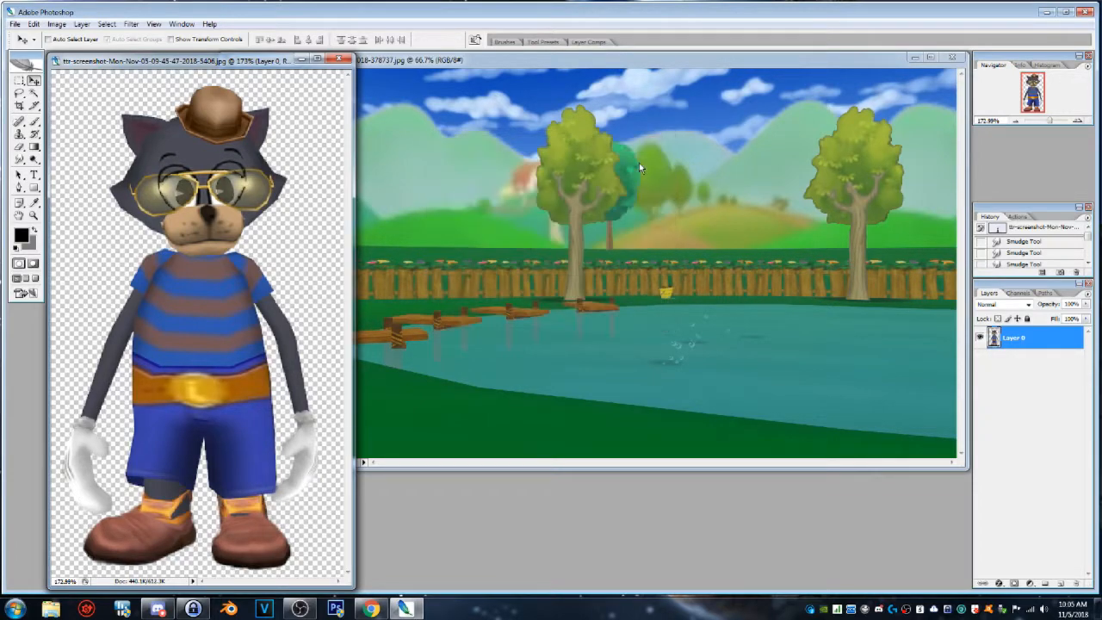
Copy the toon layer into the pond landscape and place it on the grass in the lower-left foreground.
left_click_drag(273, 62, 823, 100)
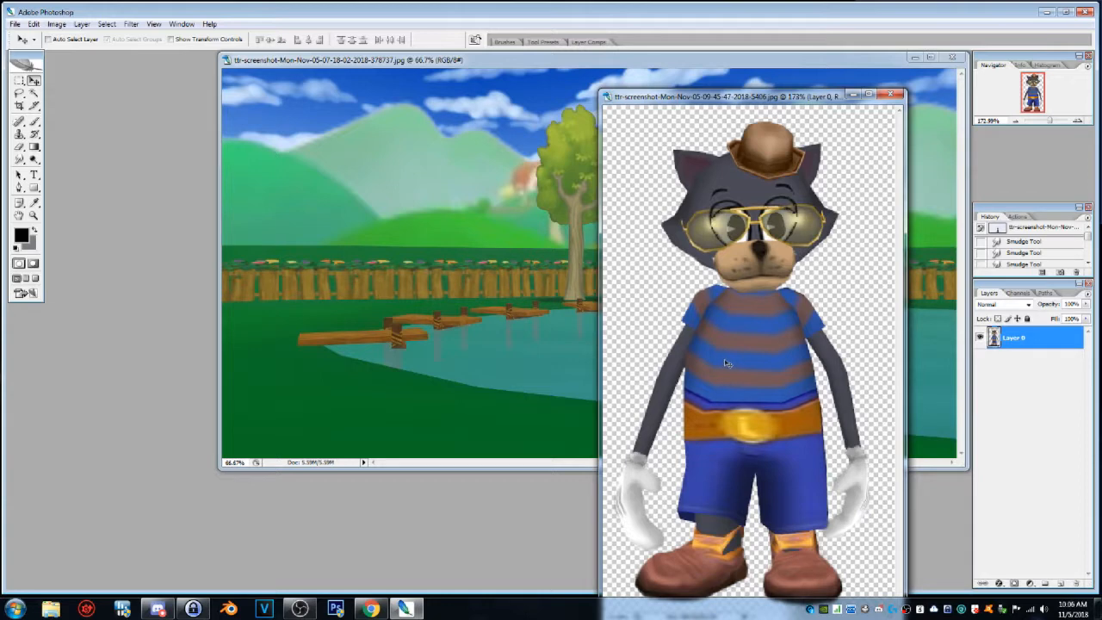
left_click_drag(721, 359, 327, 360)
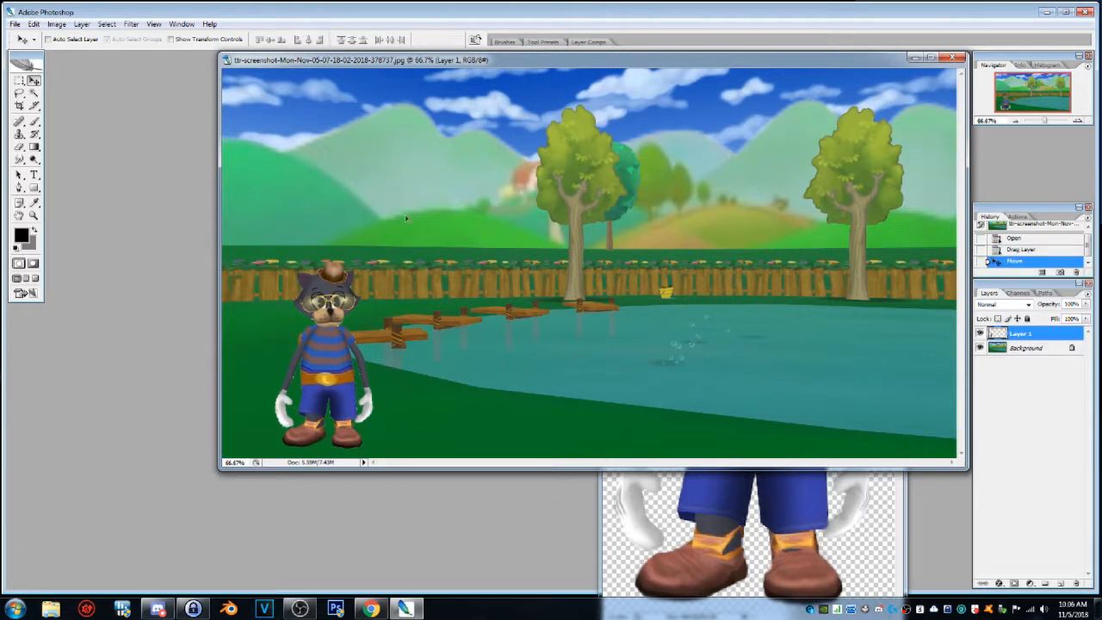
Examine the pasted toon's outline from head to shoes at 300% zoom for leftover fringe and stray pixels.
left_click(33, 215)
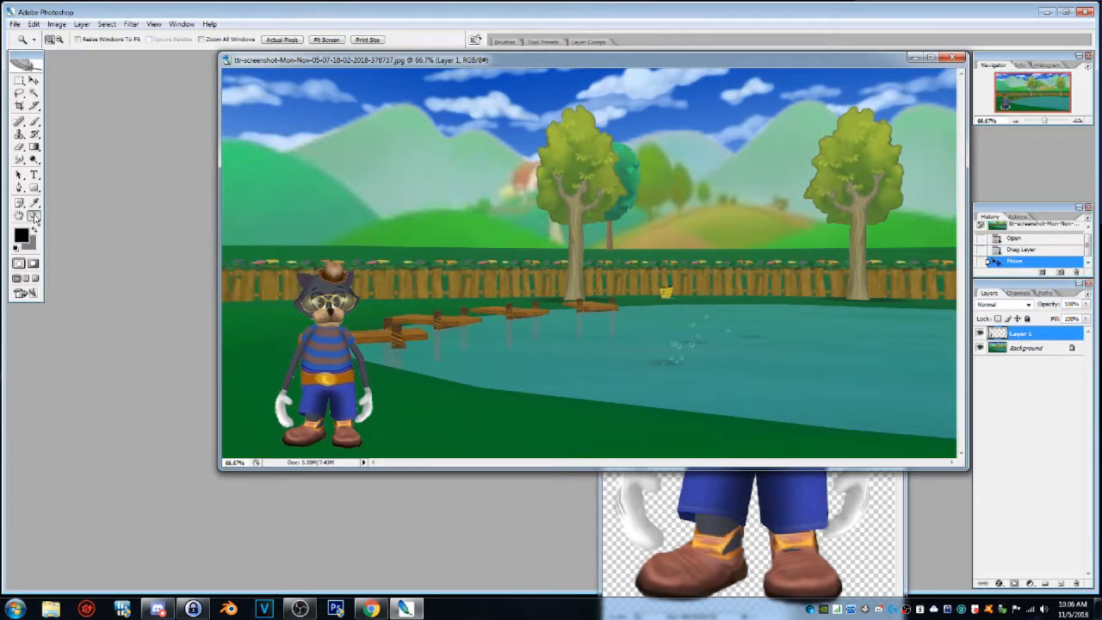
left_click(332, 357)
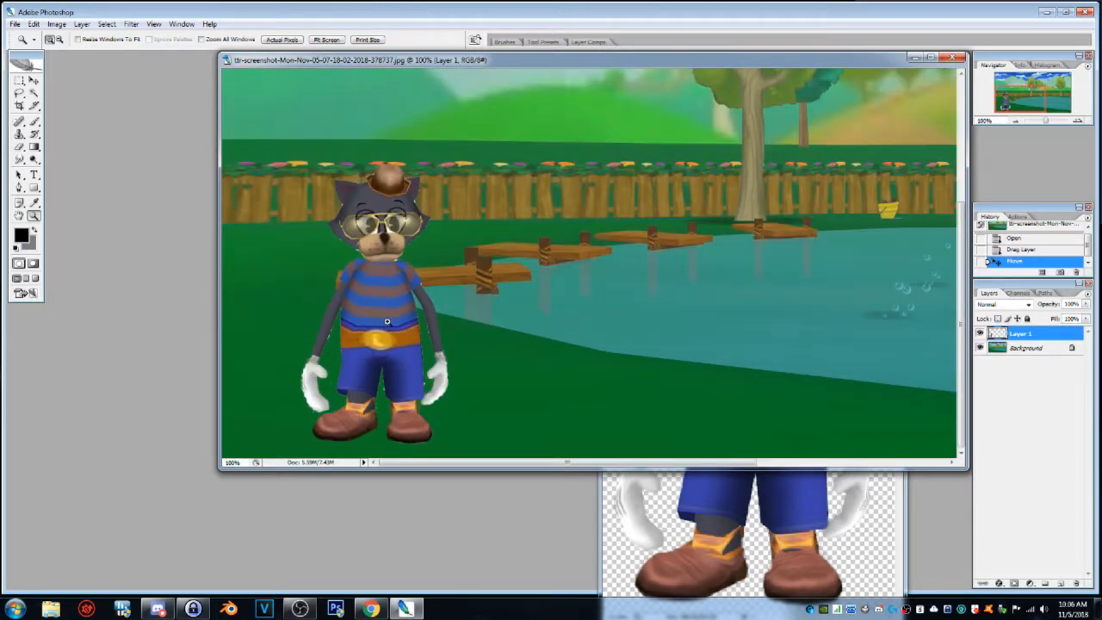
left_click(387, 322)
left_click(582, 279)
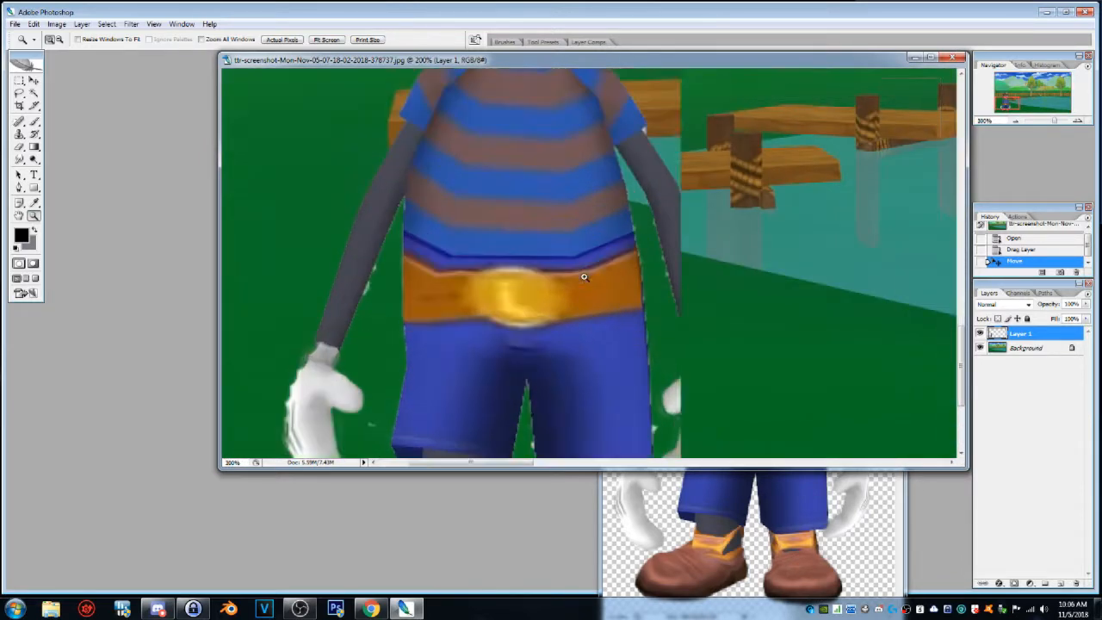
scroll(655, 260, "up", 8)
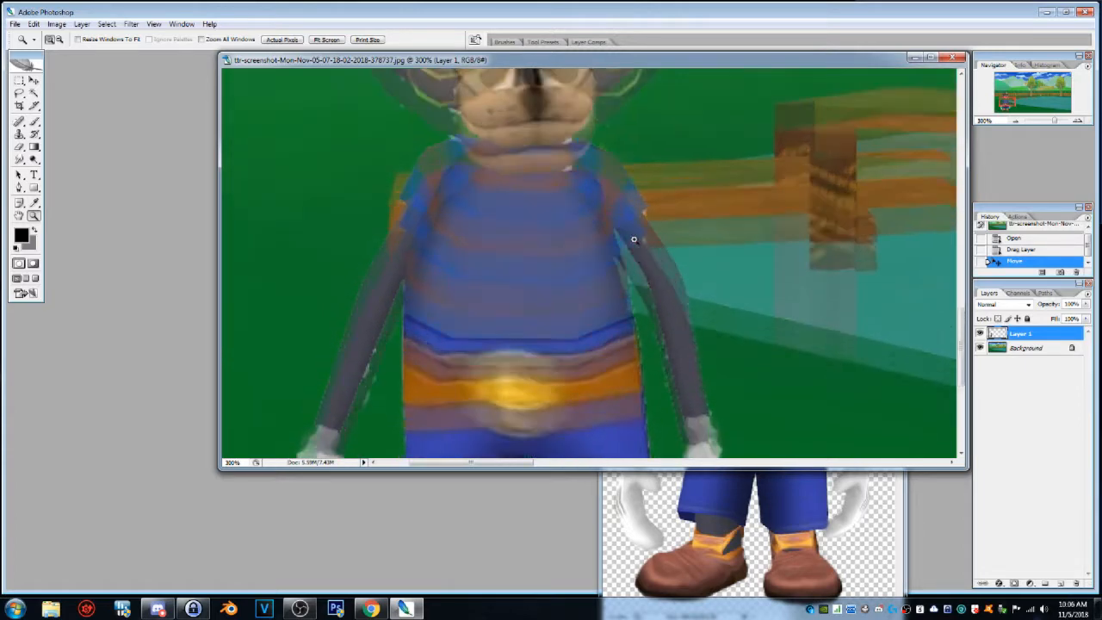
scroll(633, 239, "up", 4)
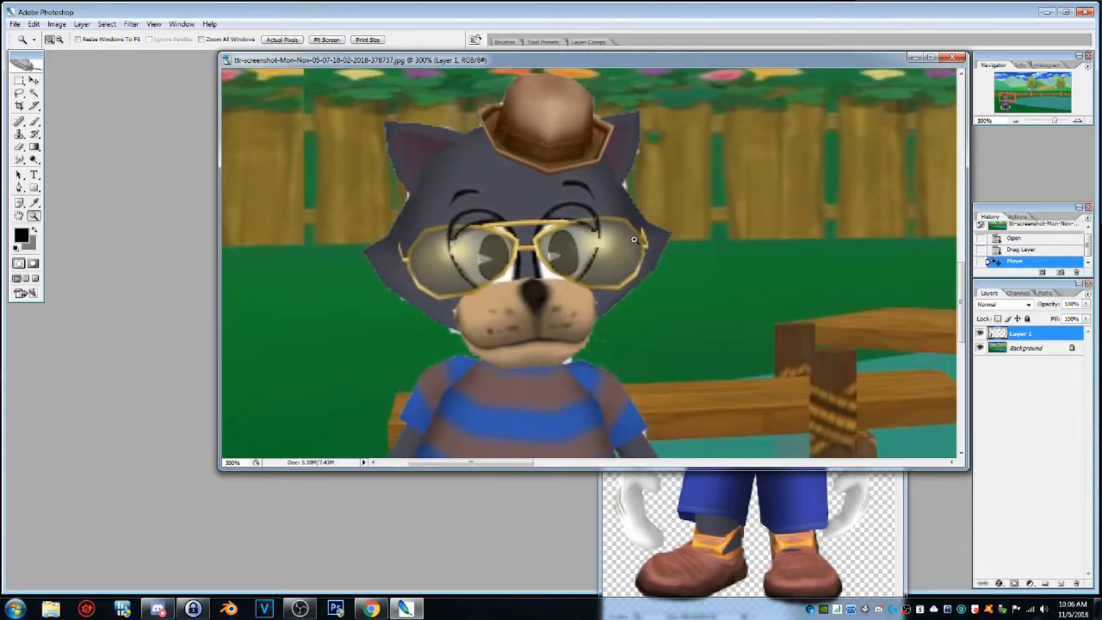
left_click(33, 80)
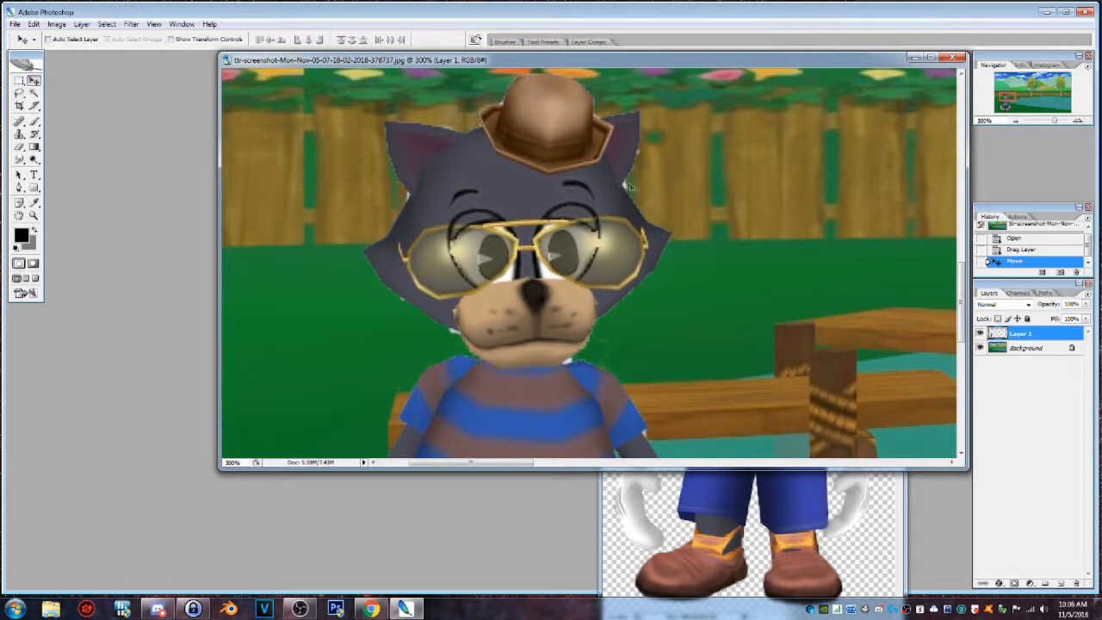
scroll(627, 203, "down", 3)
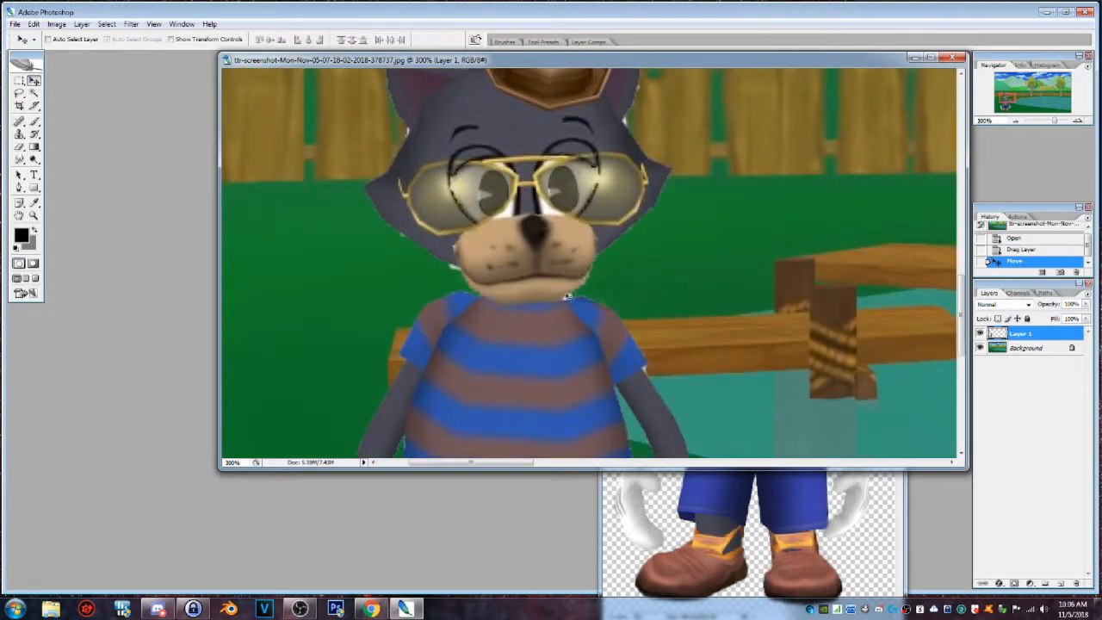
scroll(592, 306, "down", 3)
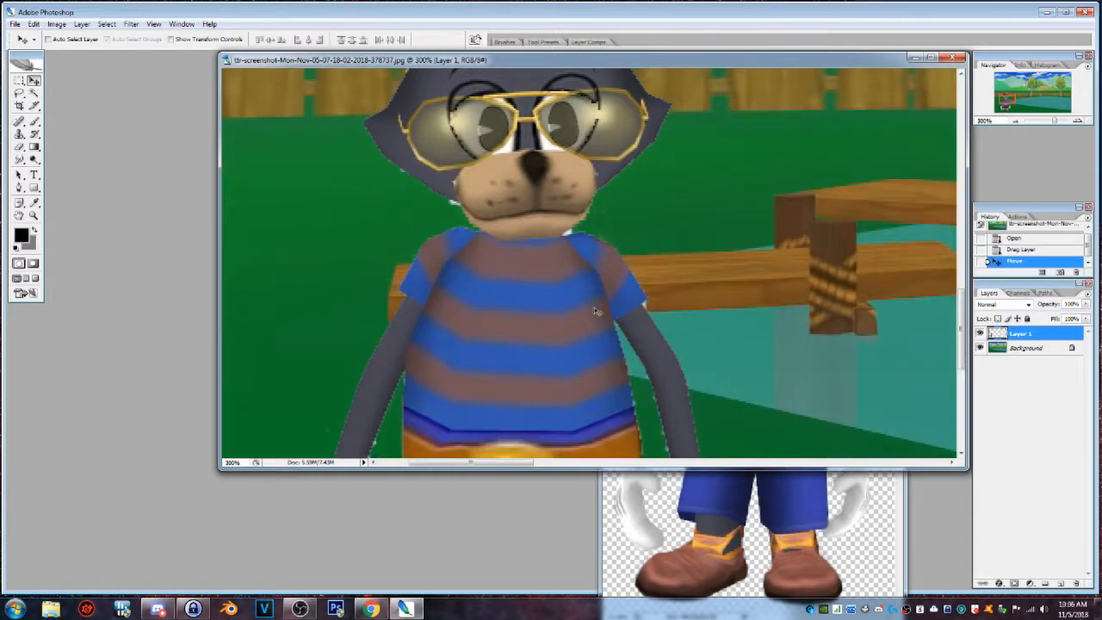
scroll(631, 316, "down", 15)
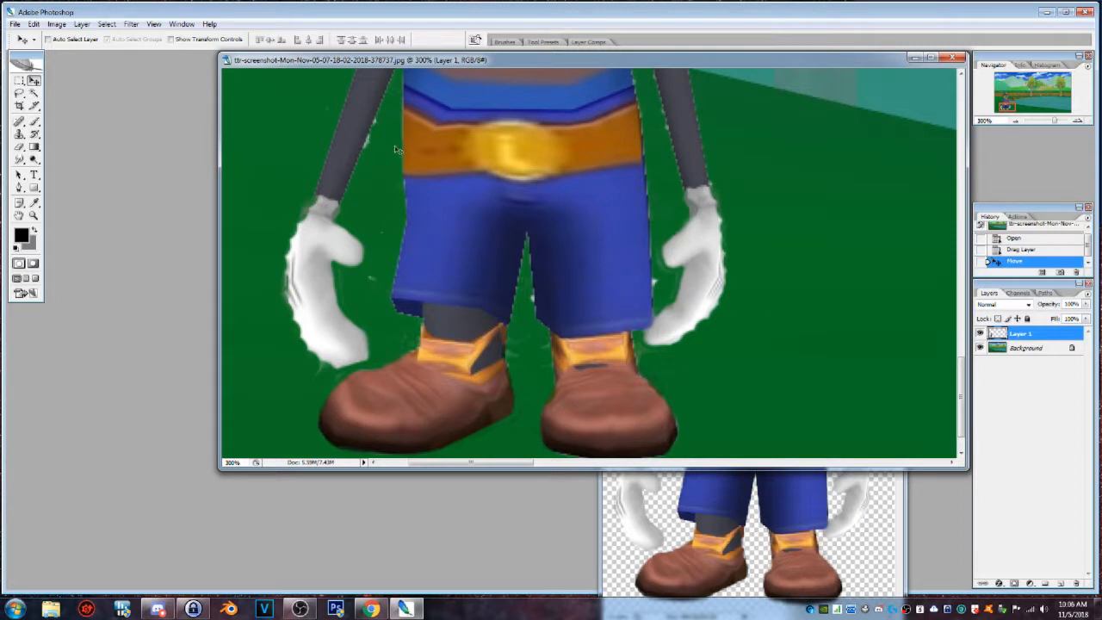
Erase the jagged white fringe and stray pixels around the toon's gloves, arms, trousers and shoes.
left_click(19, 149)
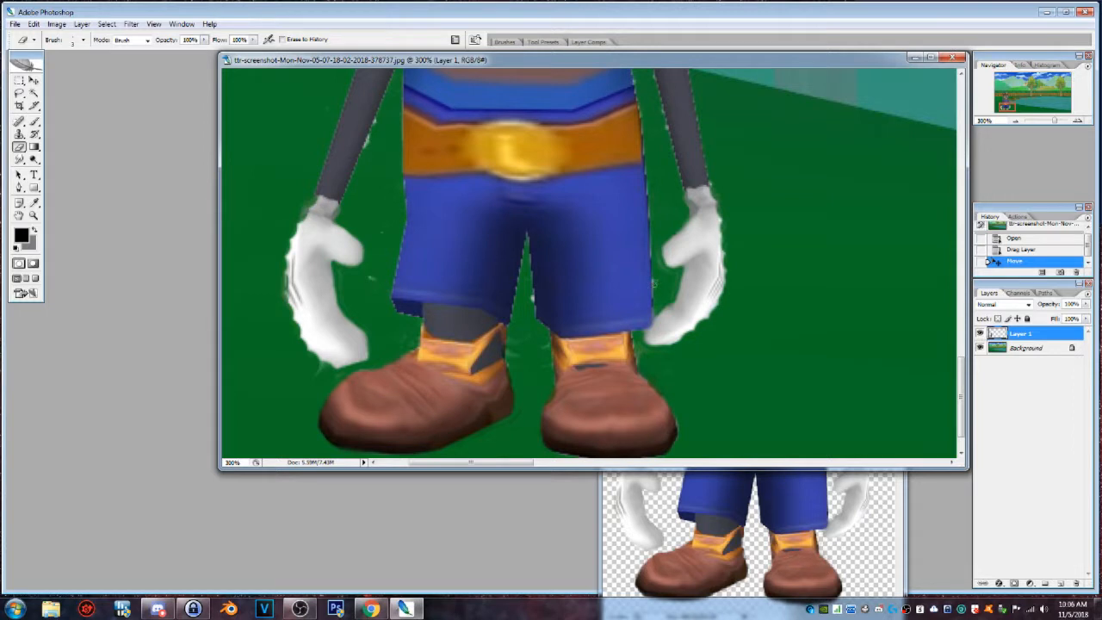
left_click_drag(654, 275, 668, 263)
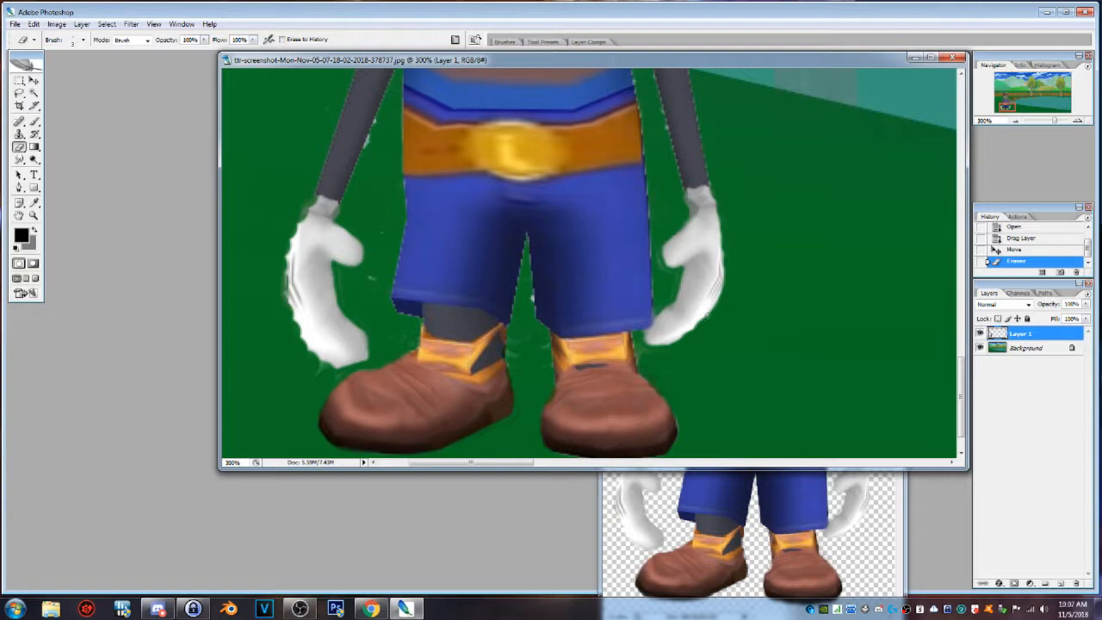
left_click_drag(723, 289, 721, 276)
left_click(656, 175)
scroll(658, 179, "down", 2)
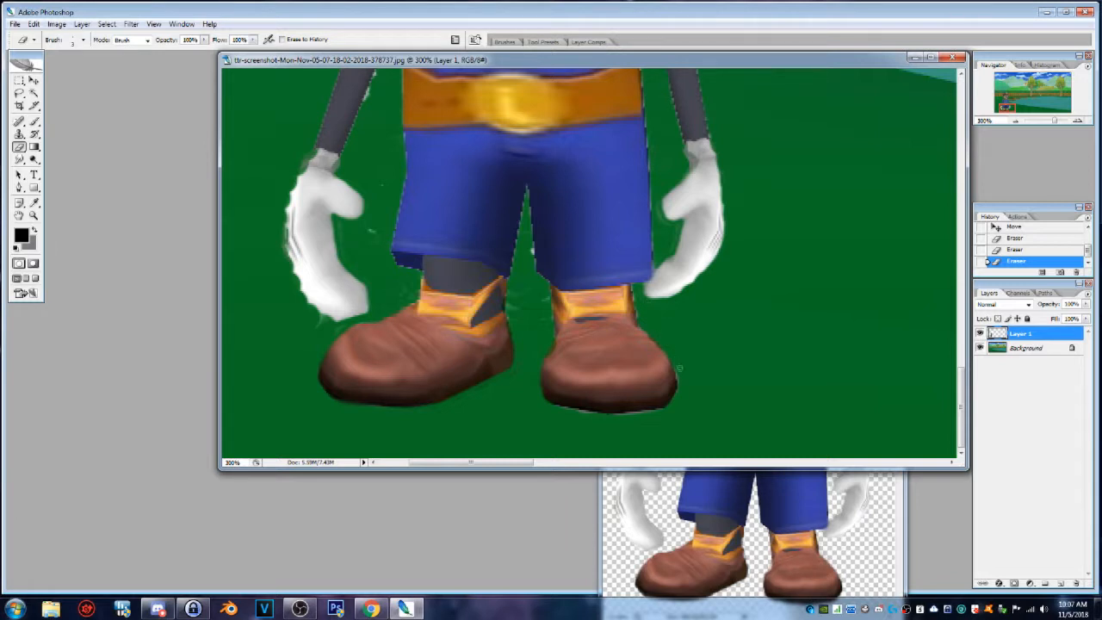
left_click(680, 360)
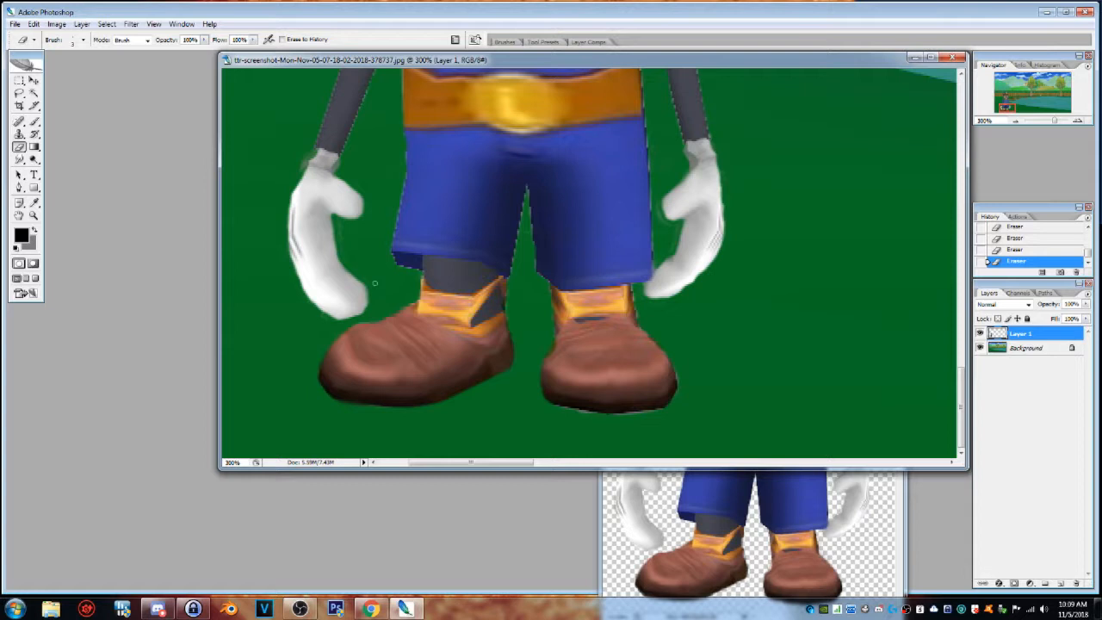
scroll(486, 239, "up", 5)
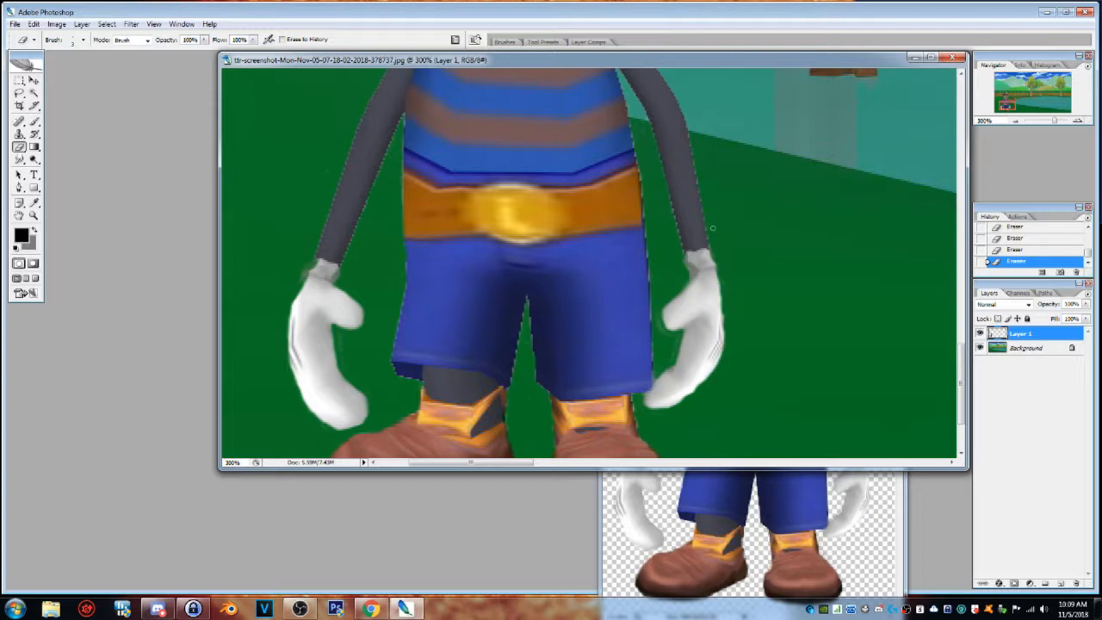
scroll(436, 135, "up", 3)
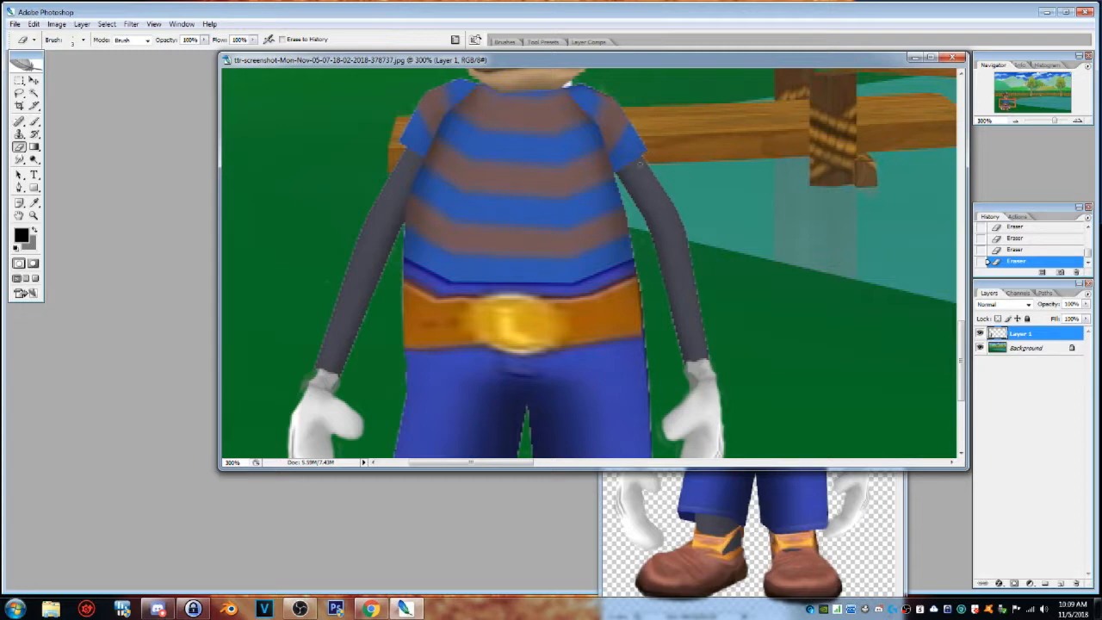
Reduce the Eraser diameter to 1 px and erase the white fringe around the toon's face, ears and collar.
scroll(501, 244, "up", 5)
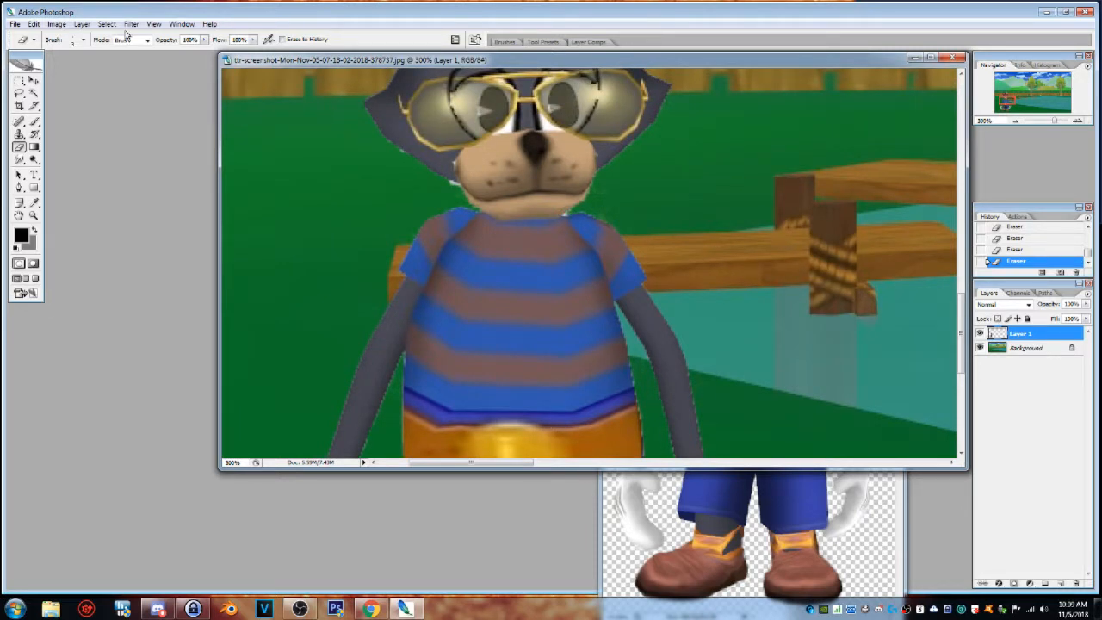
left_click(83, 41)
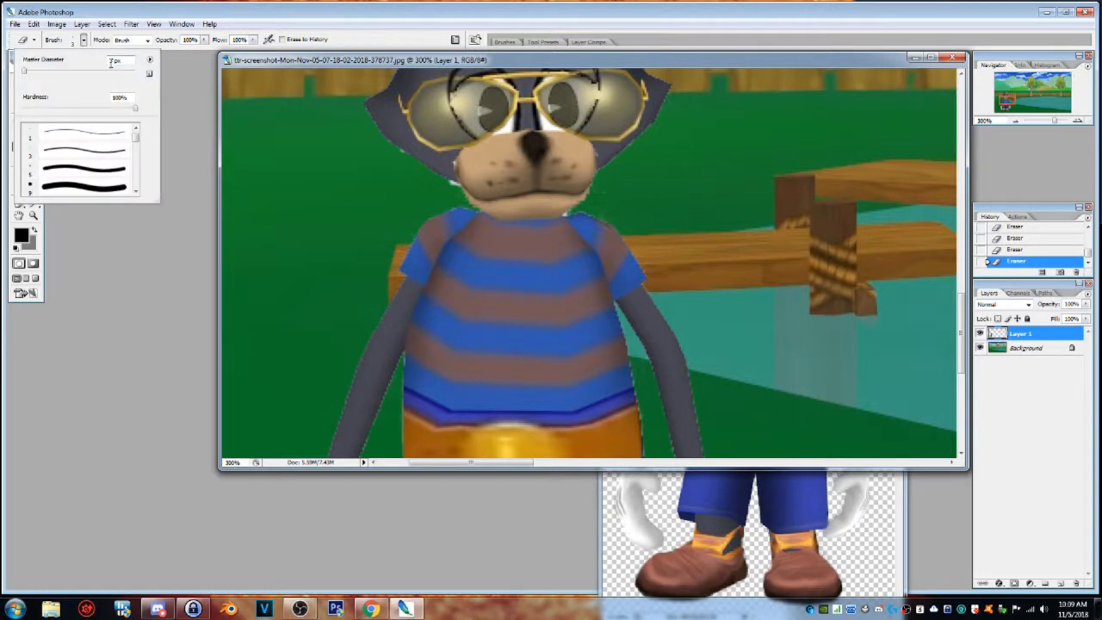
left_click_drag(113, 61, 101, 61)
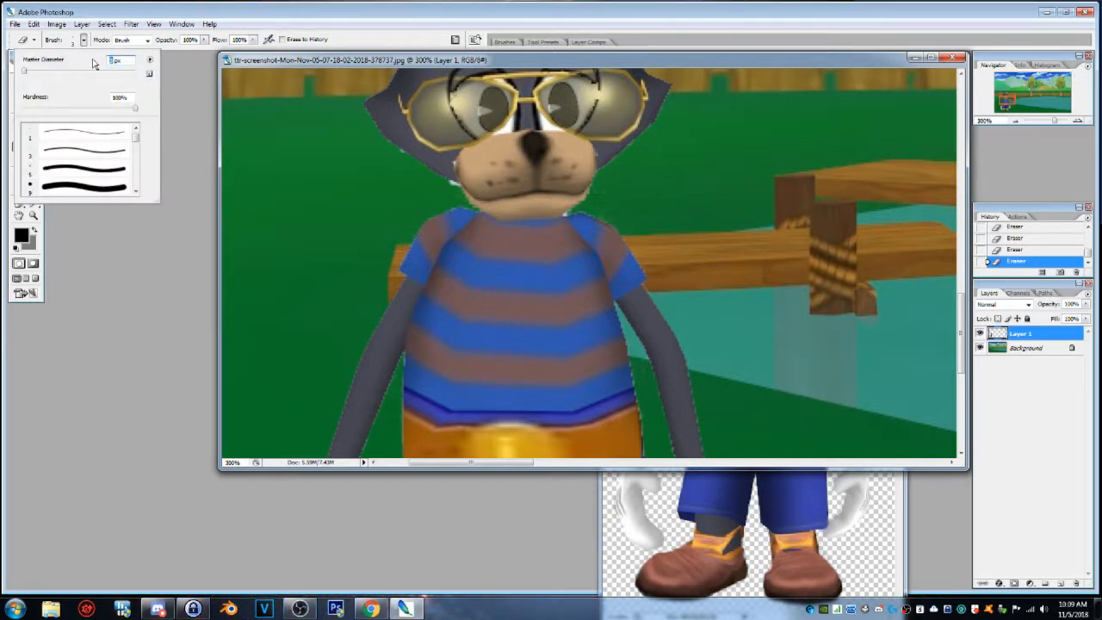
type("1")
left_click(35, 218)
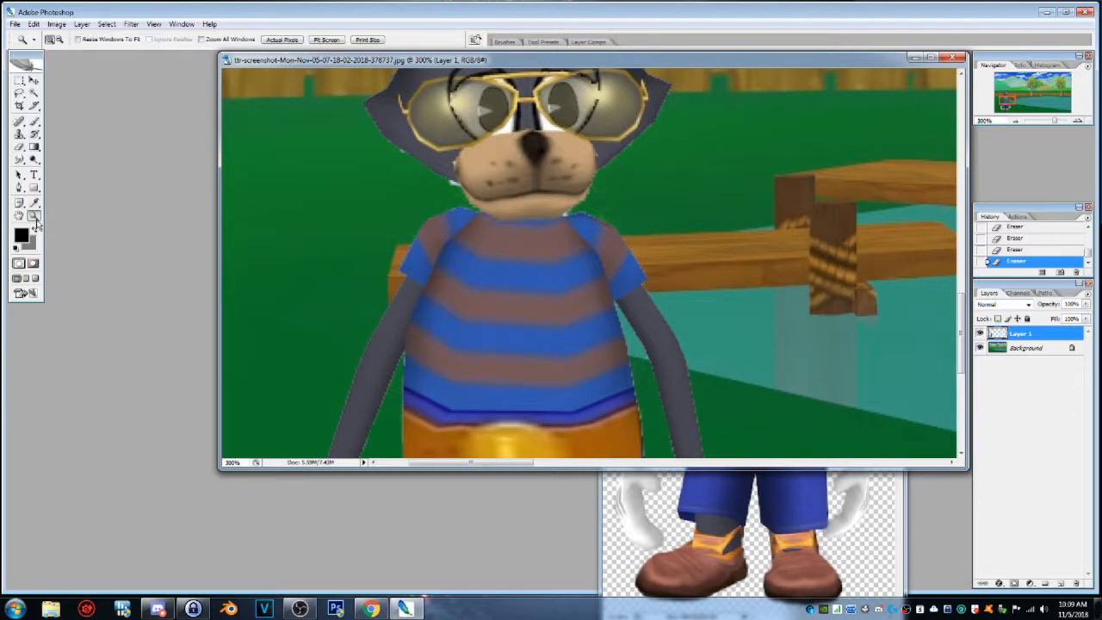
left_click(539, 199)
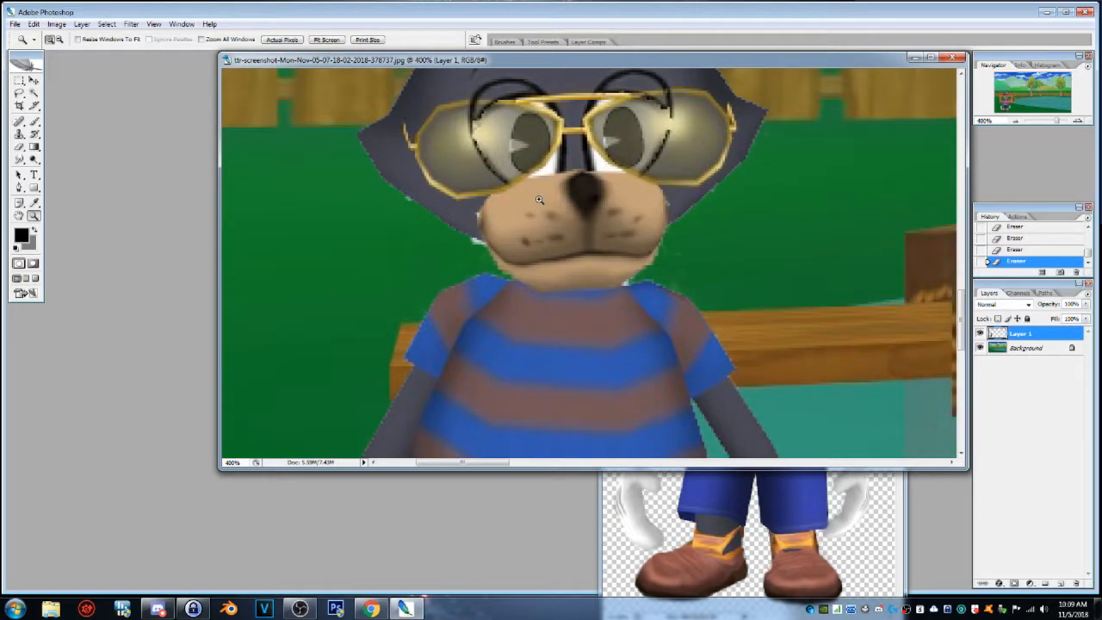
left_click(537, 198)
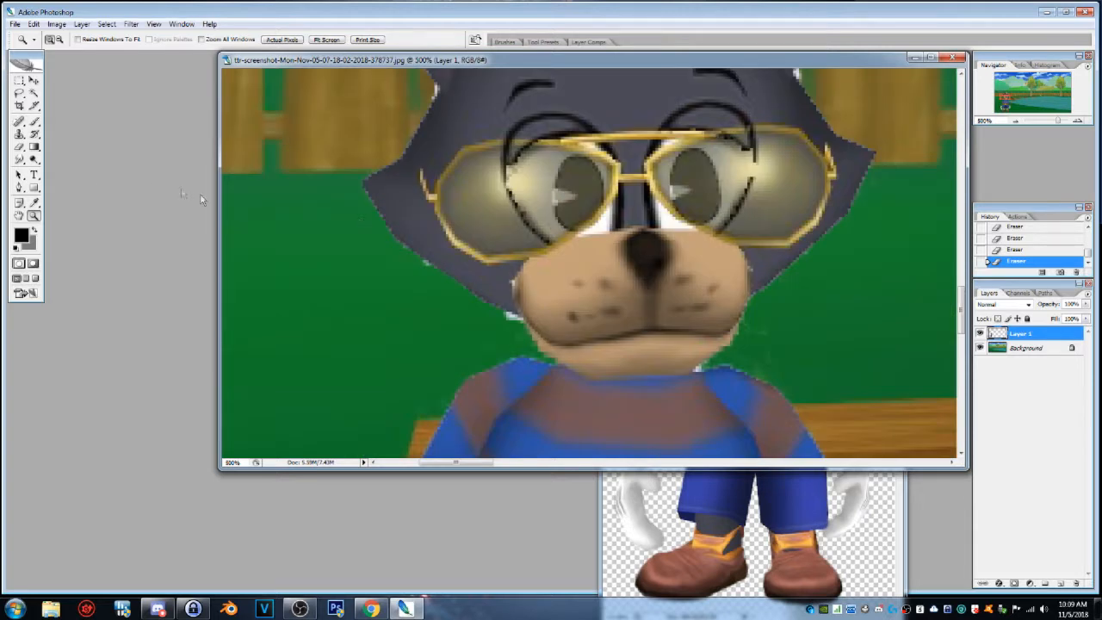
left_click(20, 147)
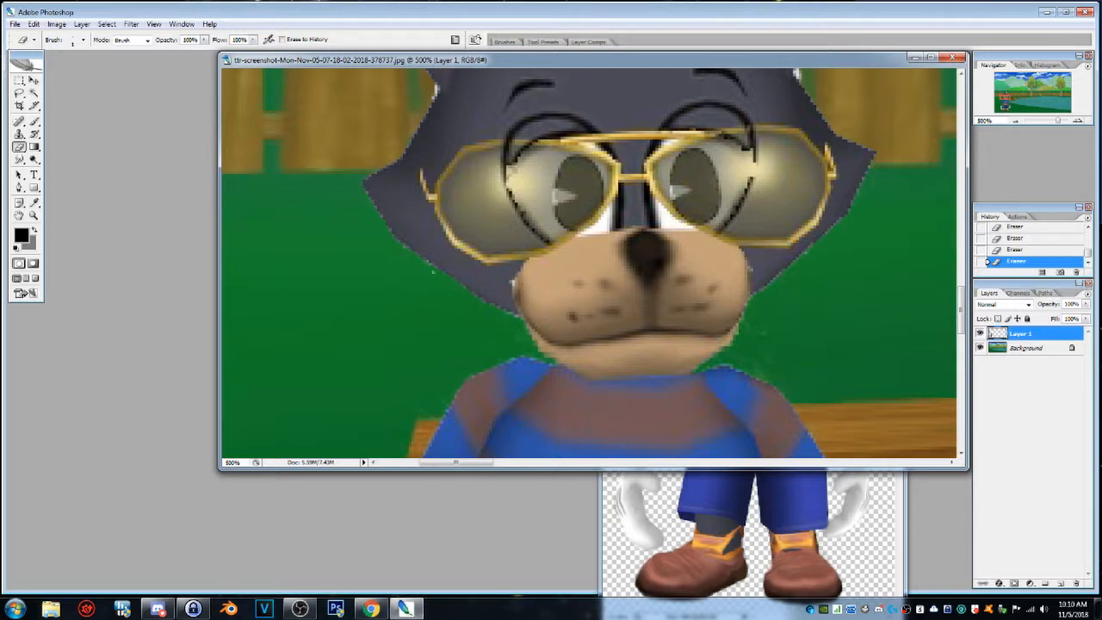
scroll(732, 272, "up", 5)
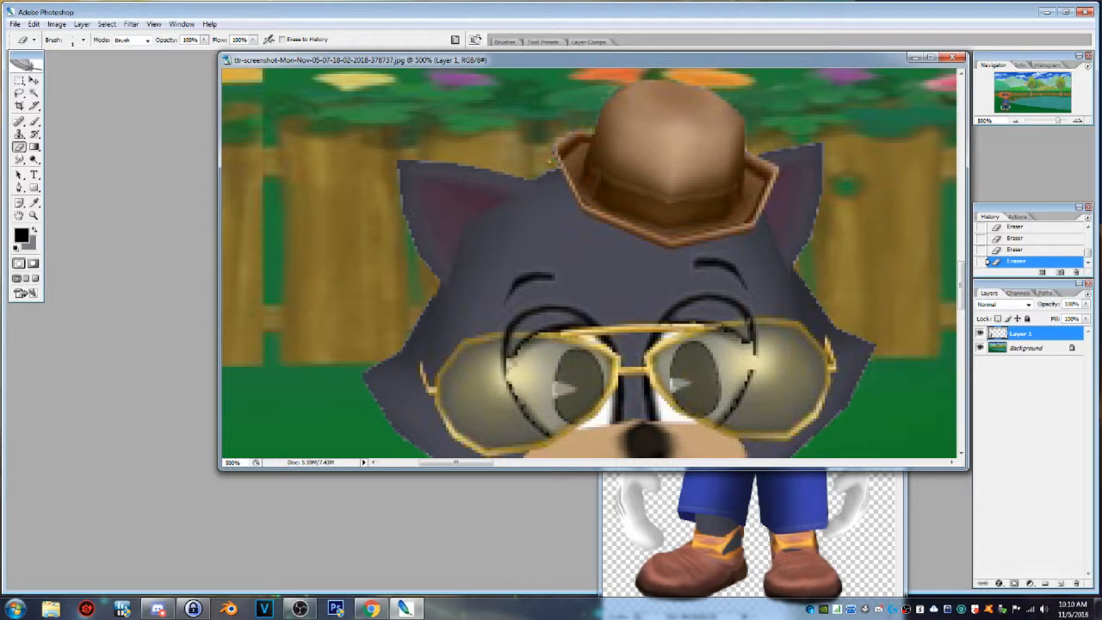
scroll(791, 227, "down", 5)
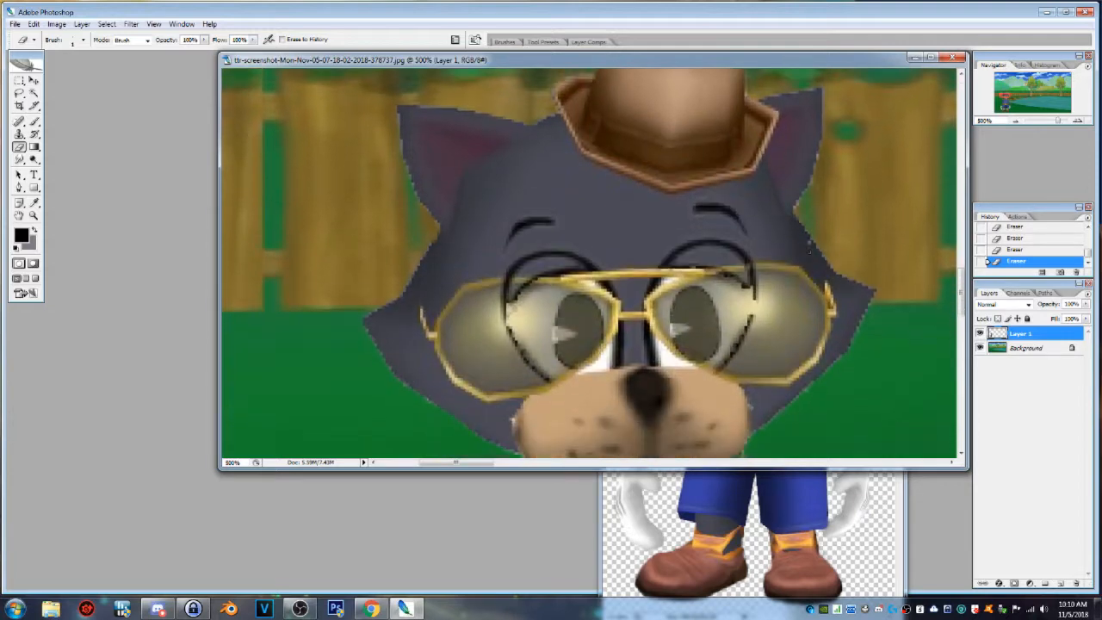
scroll(588, 262, "down", 1)
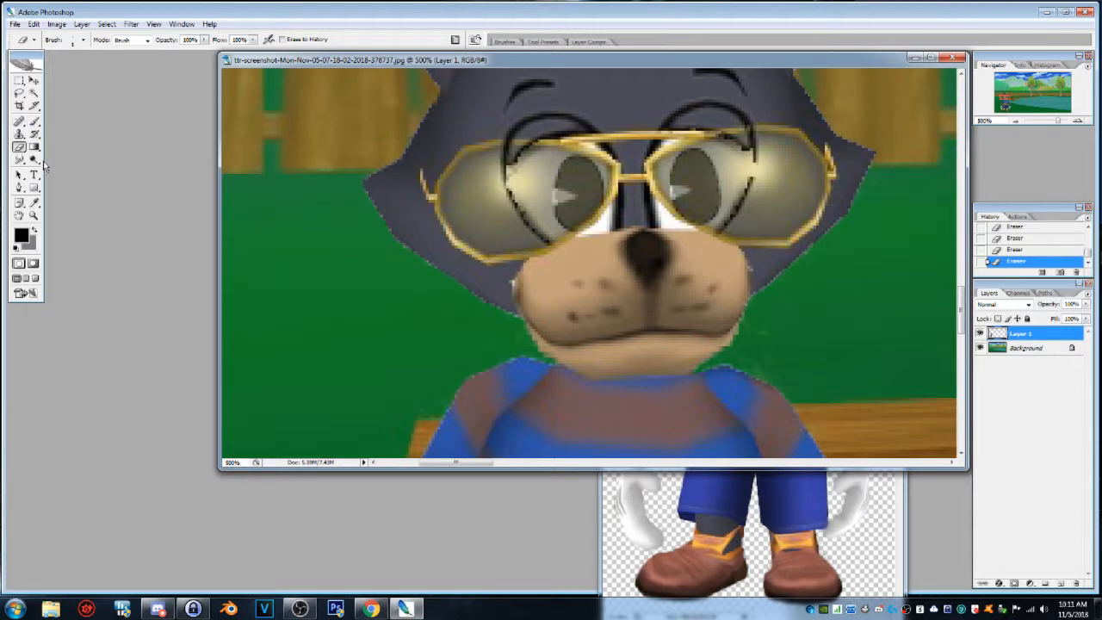
Sample the dark grey fur color from the toon's face below the glasses with the Eyedropper.
left_click(35, 205)
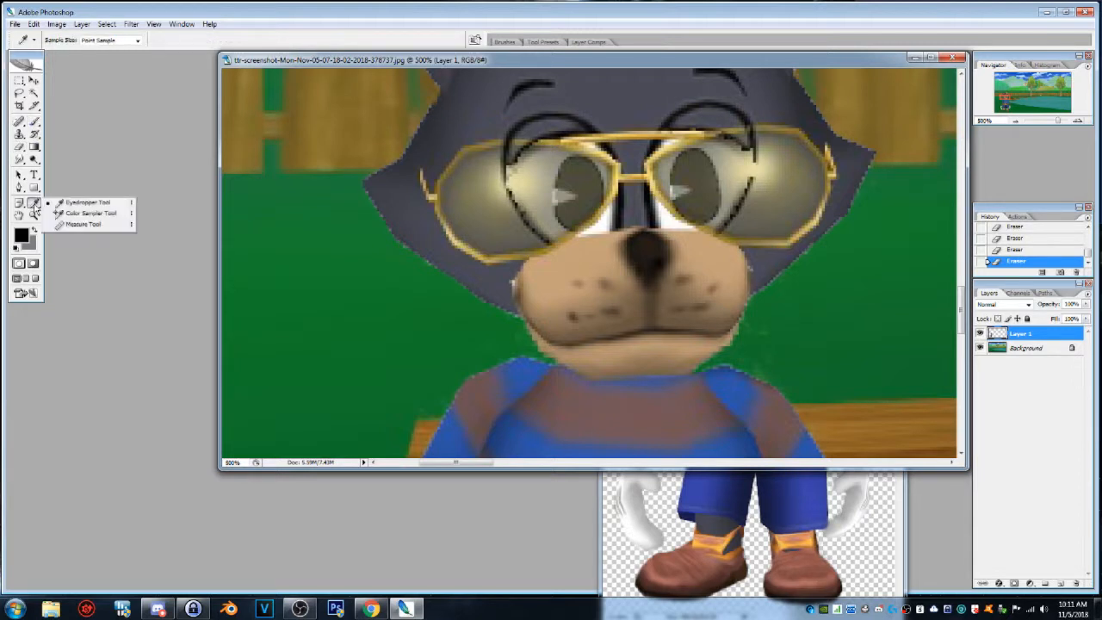
left_click(92, 203)
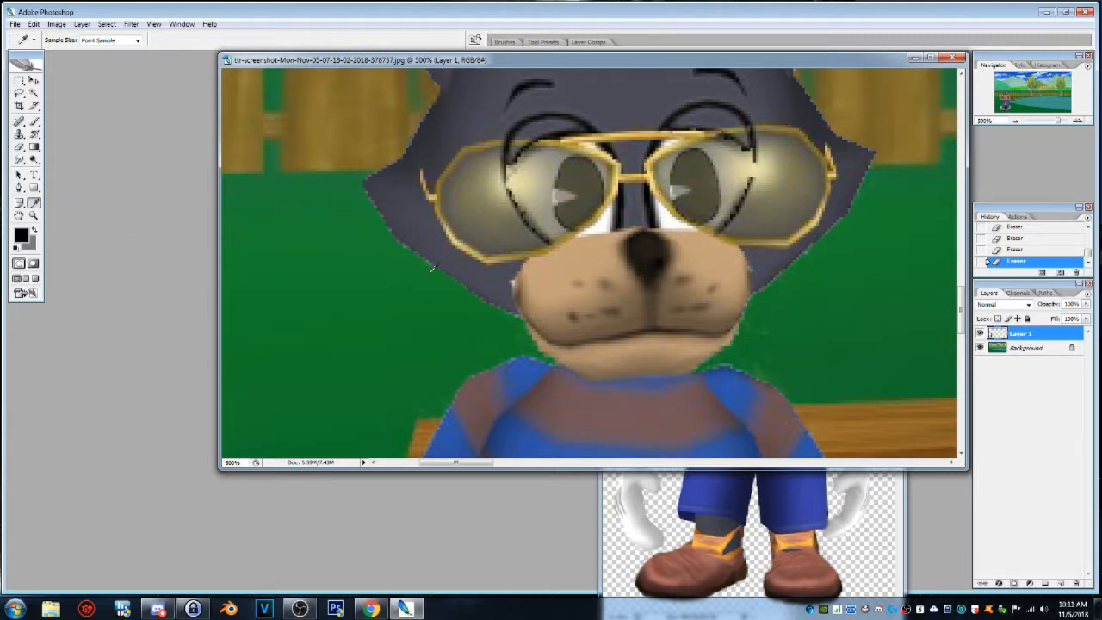
left_click(507, 272)
Paint over the white specks on both sides of the toon's muzzle using the Brush at 2 px diameter.
left_click(36, 125)
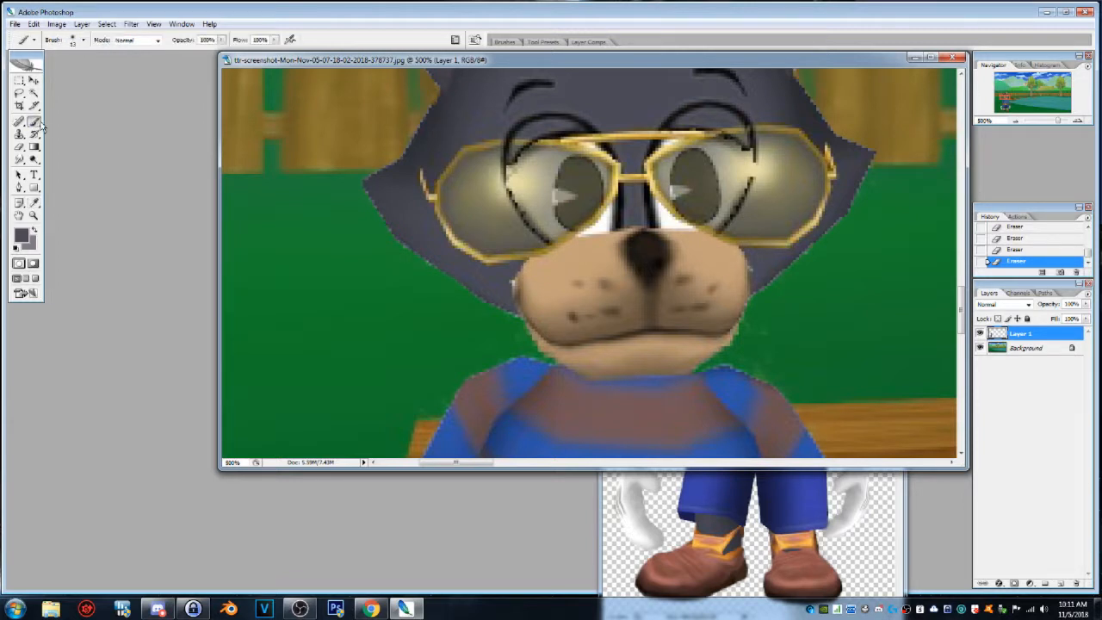
left_click(35, 125)
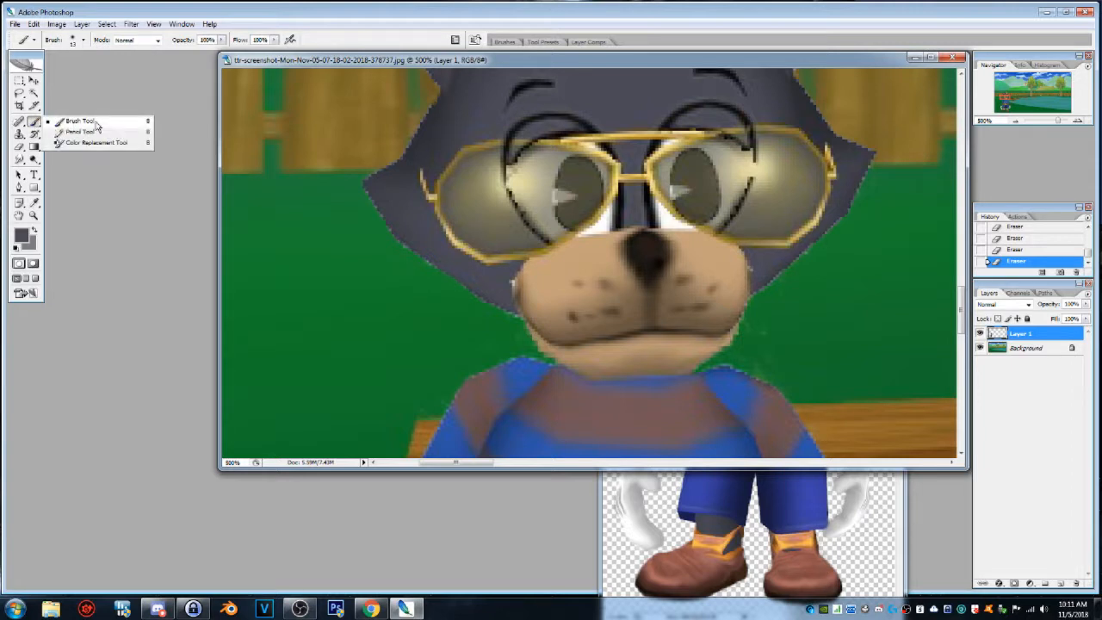
left_click(74, 130)
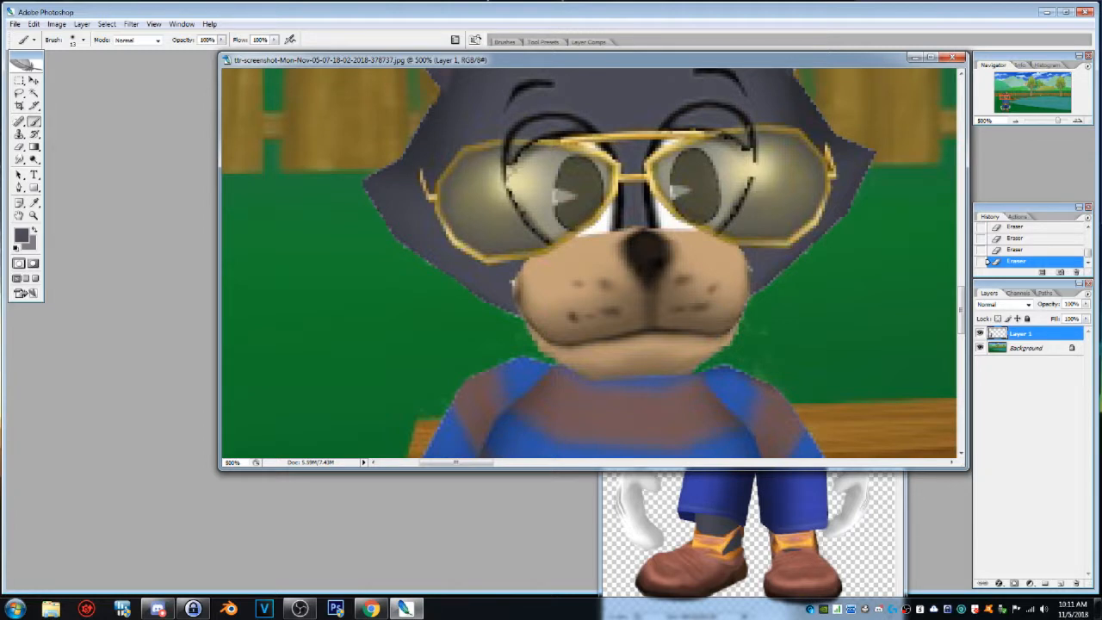
left_click(83, 41)
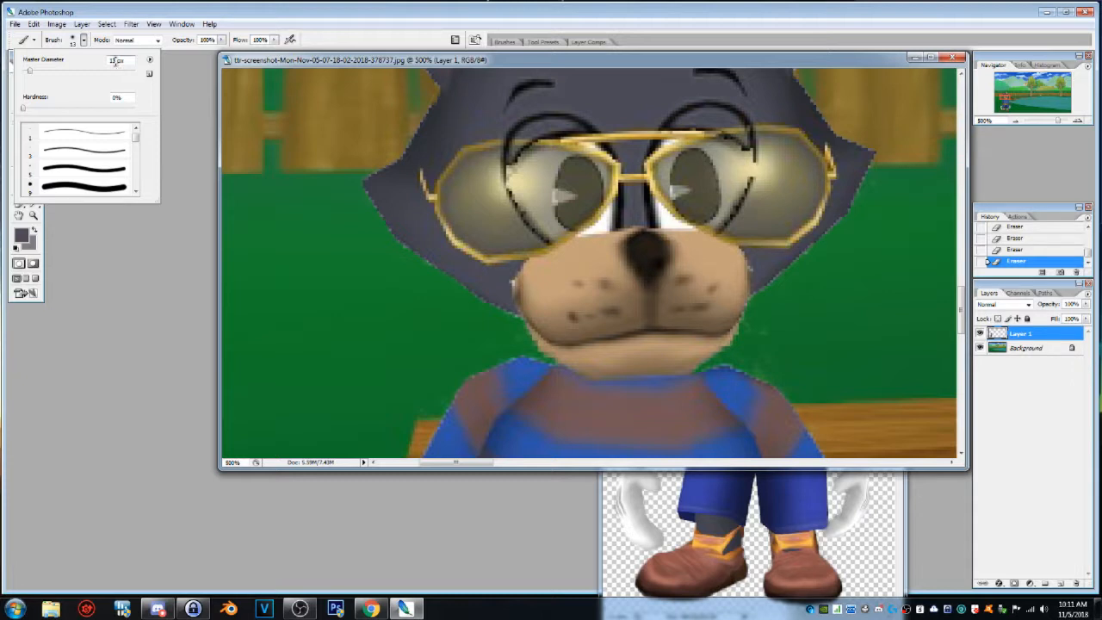
left_click_drag(116, 62, 103, 61)
type("2")
left_click(512, 284)
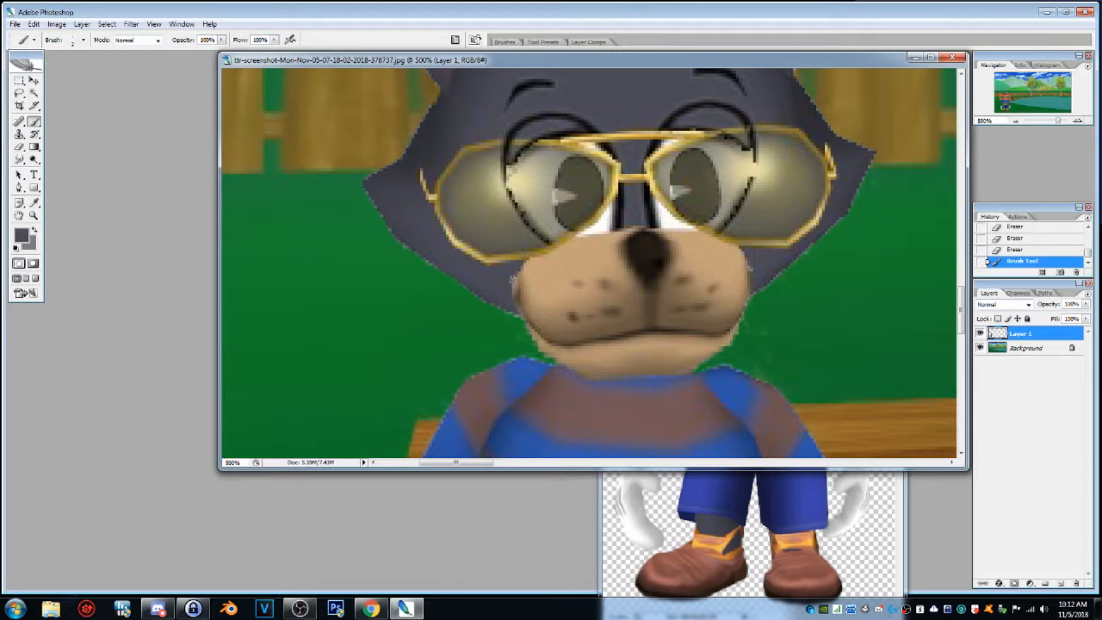
left_click(511, 283)
left_click(748, 265)
scroll(623, 303, "down", 1)
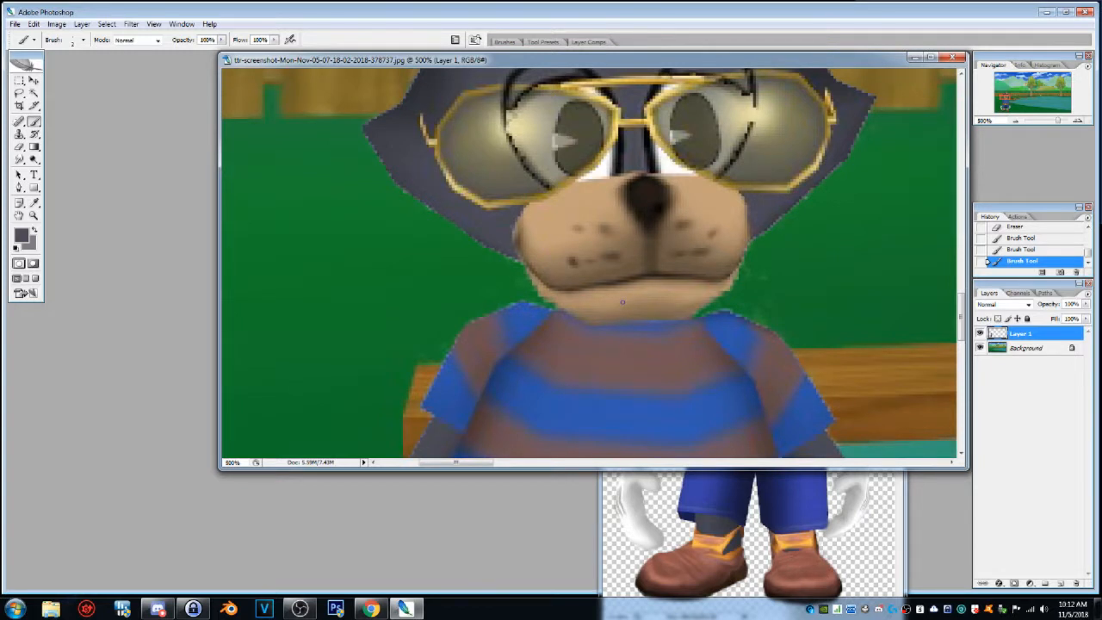
scroll(622, 301, "down", 2)
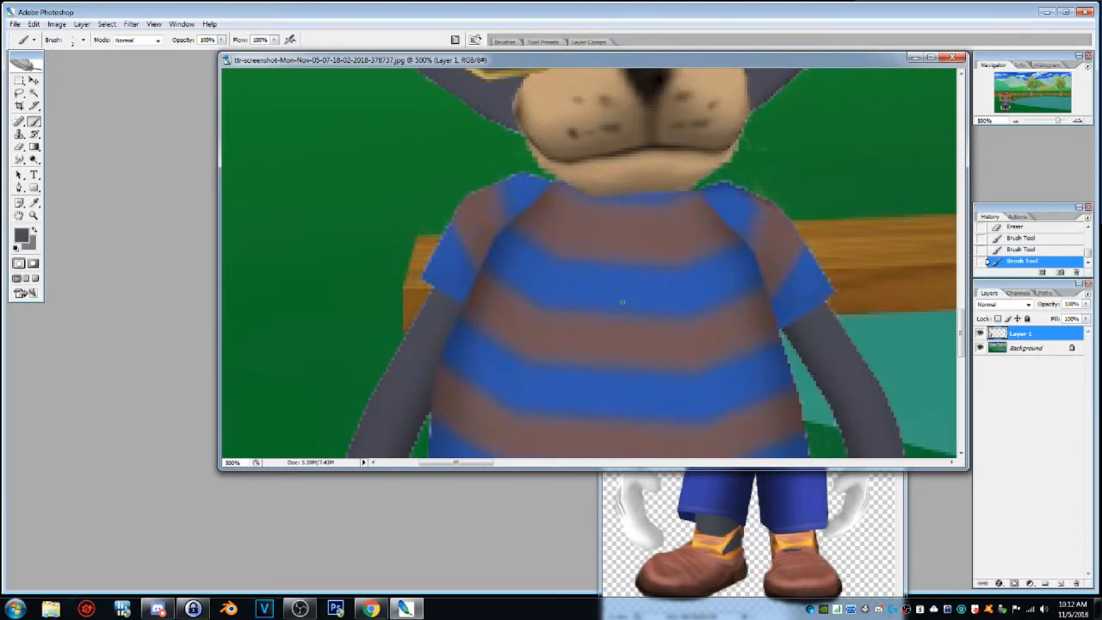
scroll(623, 301, "down", 2)
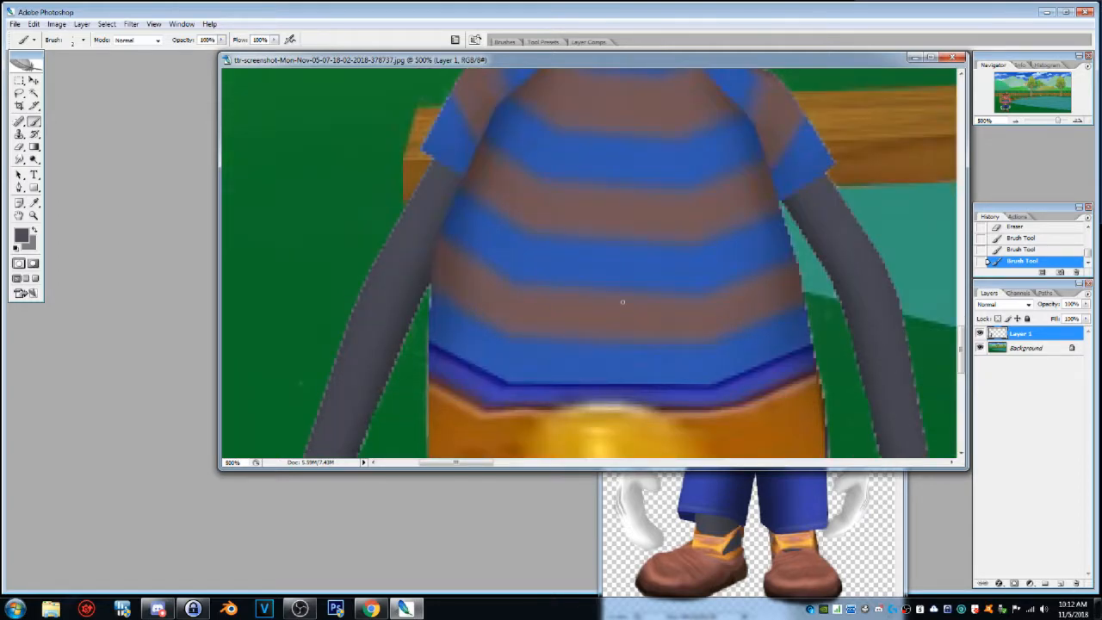
Set the Eraser diameter to 15 px and erase the grey smudges around the cuff of the glove farthest from the pond.
scroll(622, 301, "down", 2)
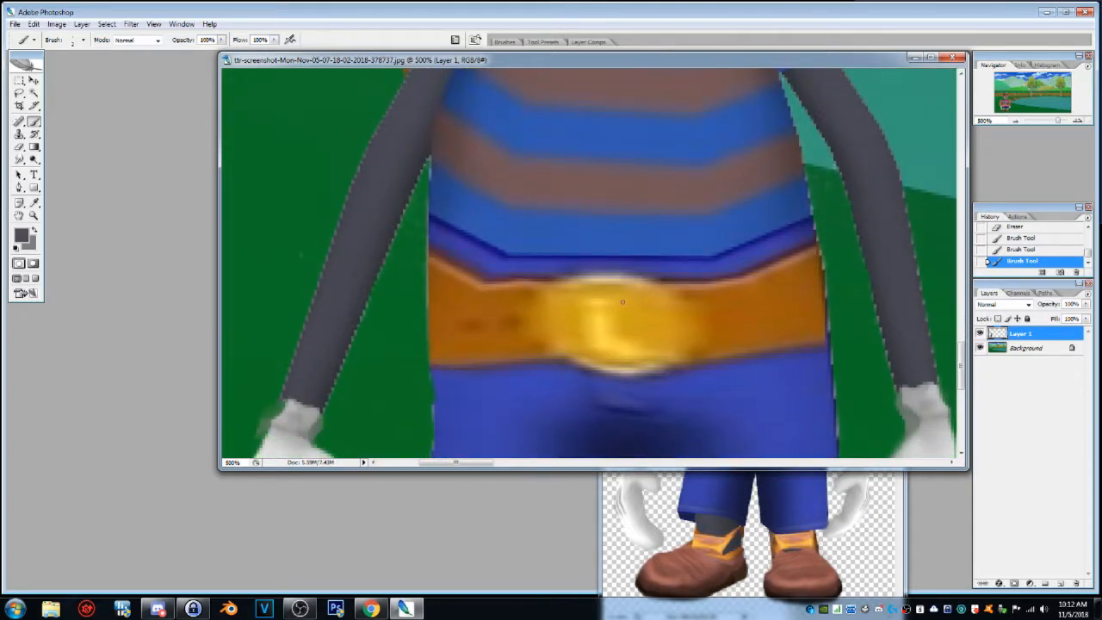
scroll(622, 301, "down", 2)
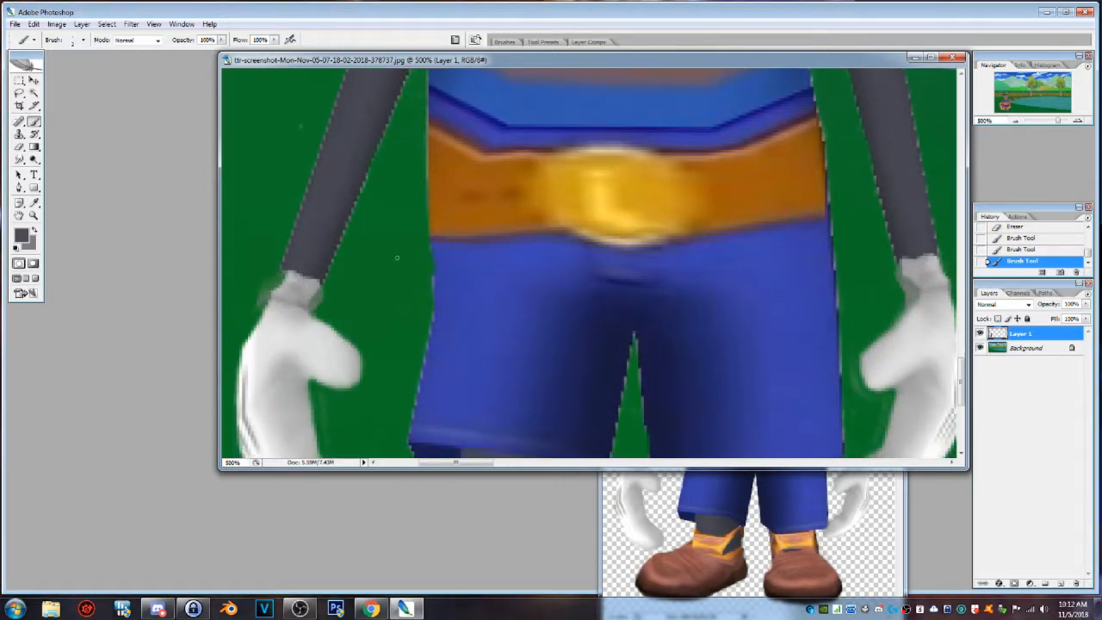
left_click(19, 148)
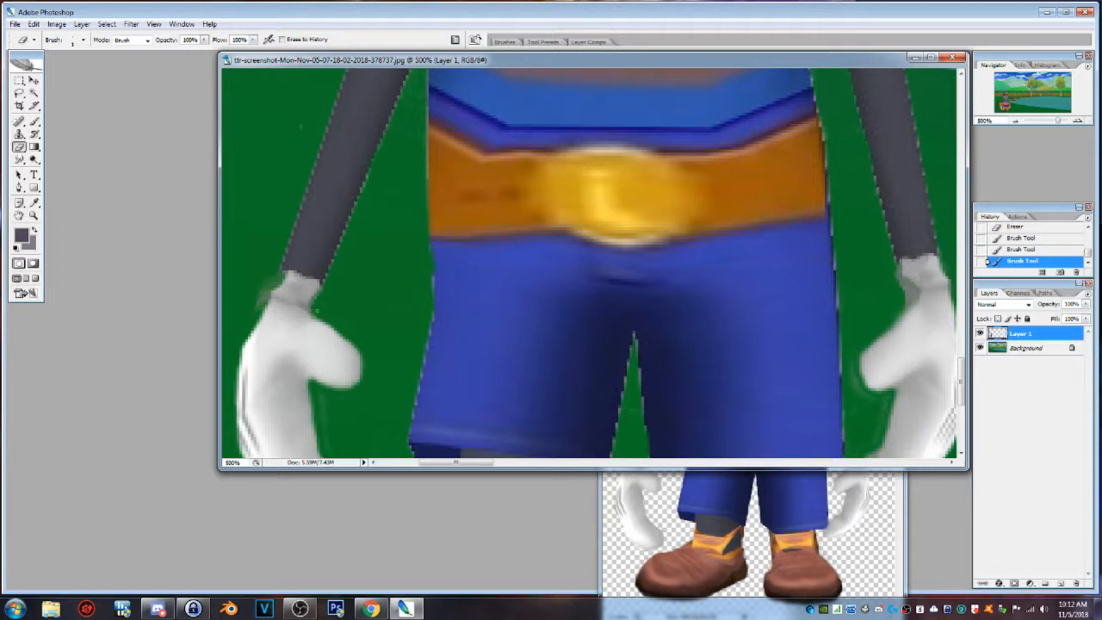
left_click(314, 310)
left_click(84, 40)
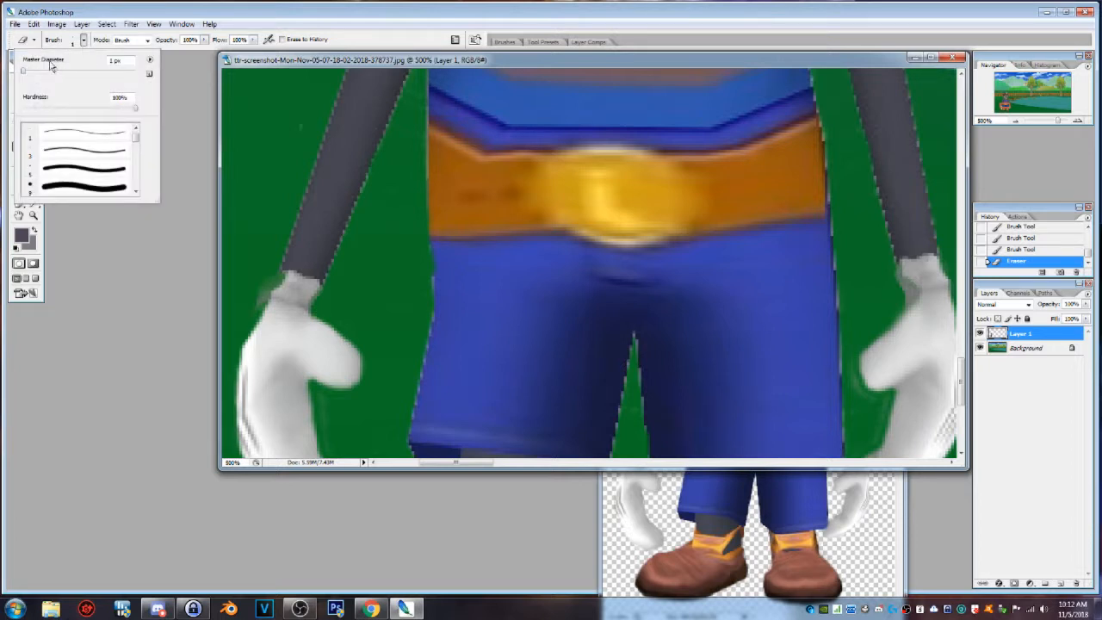
type("1")
key("Return")
type("15")
key("Return")
mouse_move(261, 269)
left_mouse_down()
mouse_move(207, 319)
mouse_move(218, 336)
left_mouse_up()
Erase the faint residue beside the pond-side glove's thumb and check the trousers and shoes for leftover fringe.
scroll(644, 246, "down", 3)
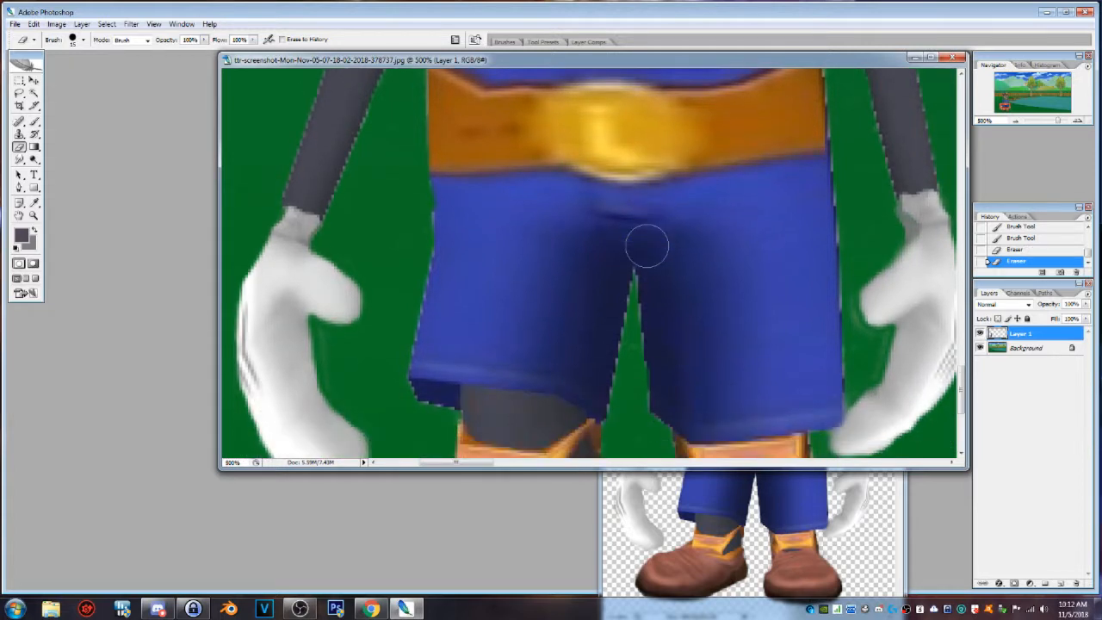
scroll(646, 246, "down", 1)
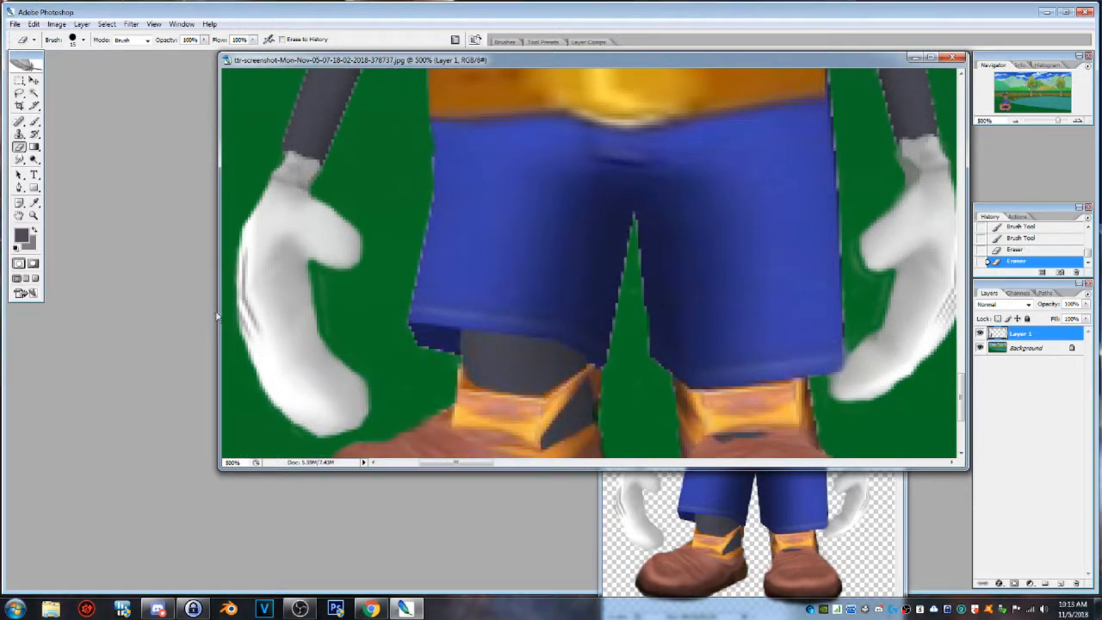
left_click_drag(218, 314, 162, 312)
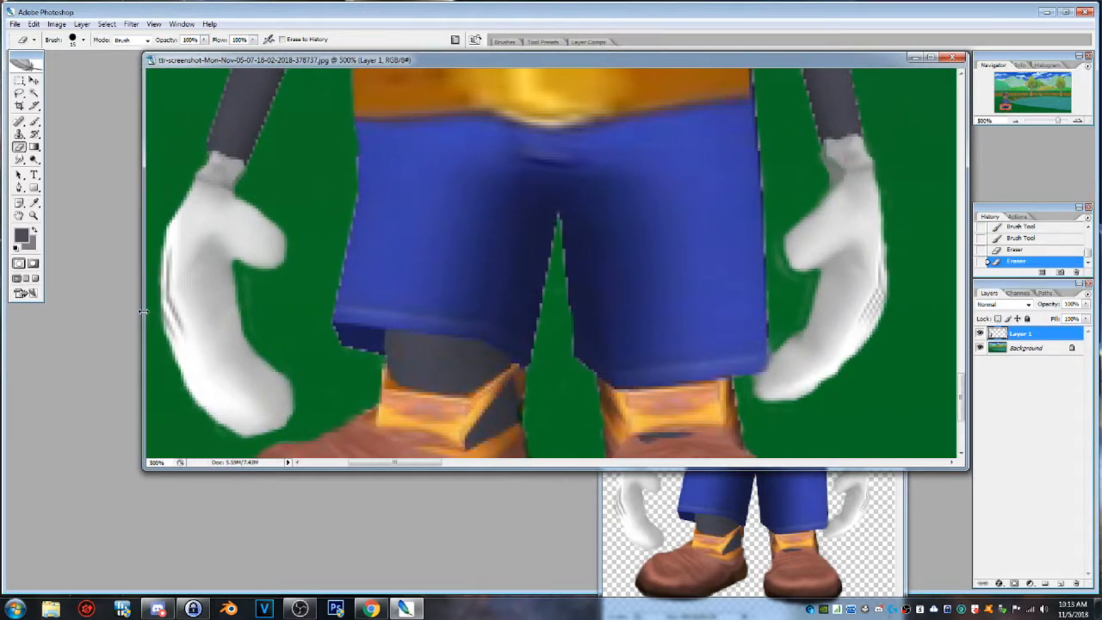
left_click_drag(394, 464, 390, 466)
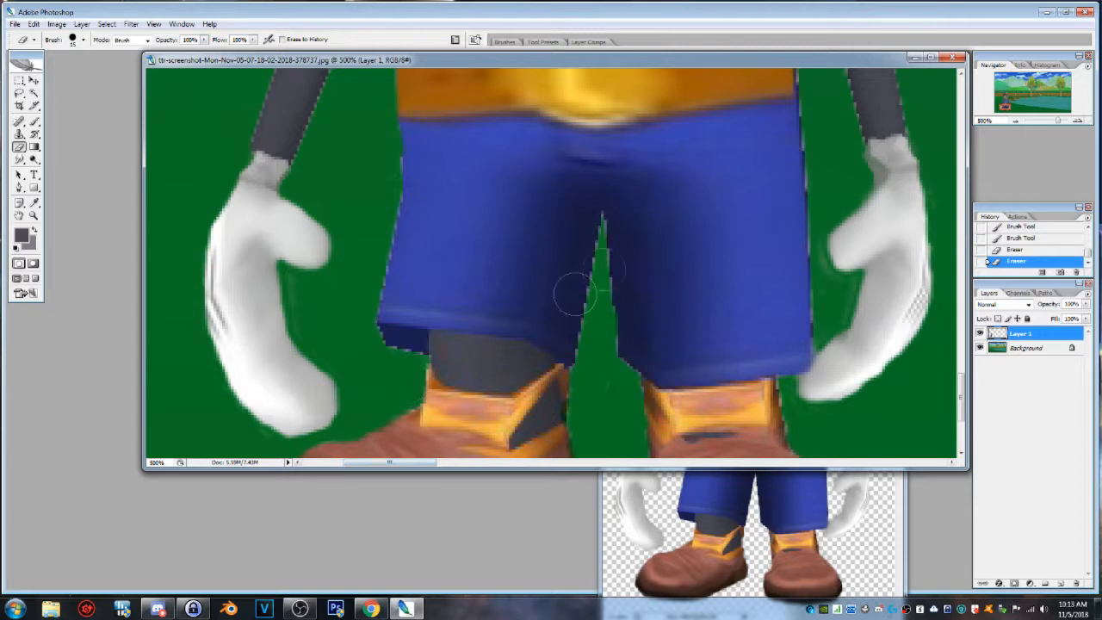
left_click(833, 297)
left_click(832, 310)
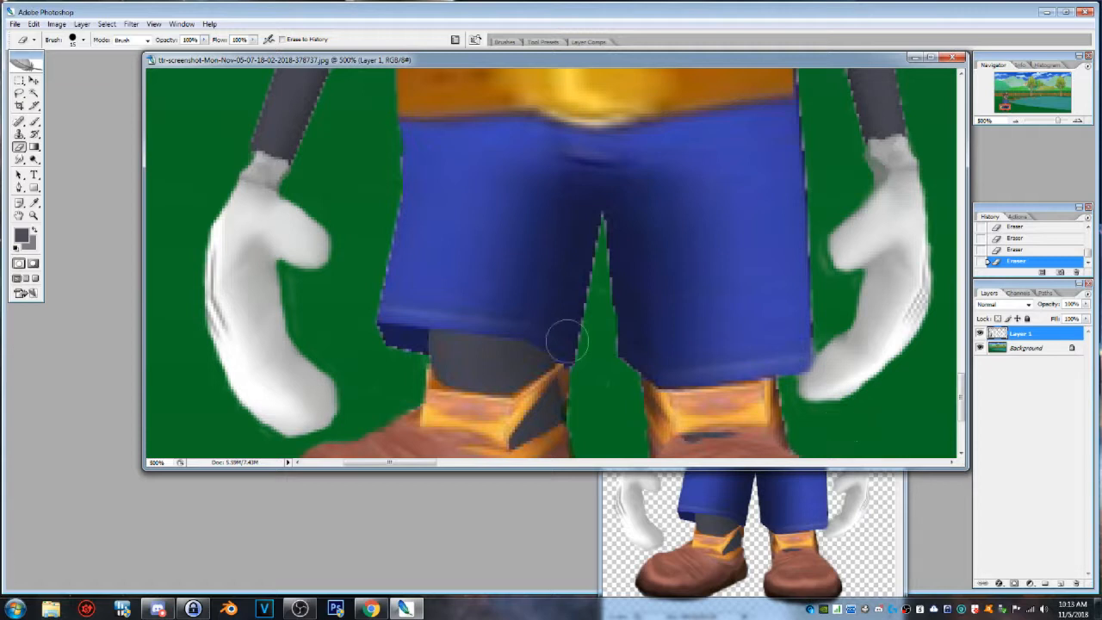
scroll(531, 283, "down", 5)
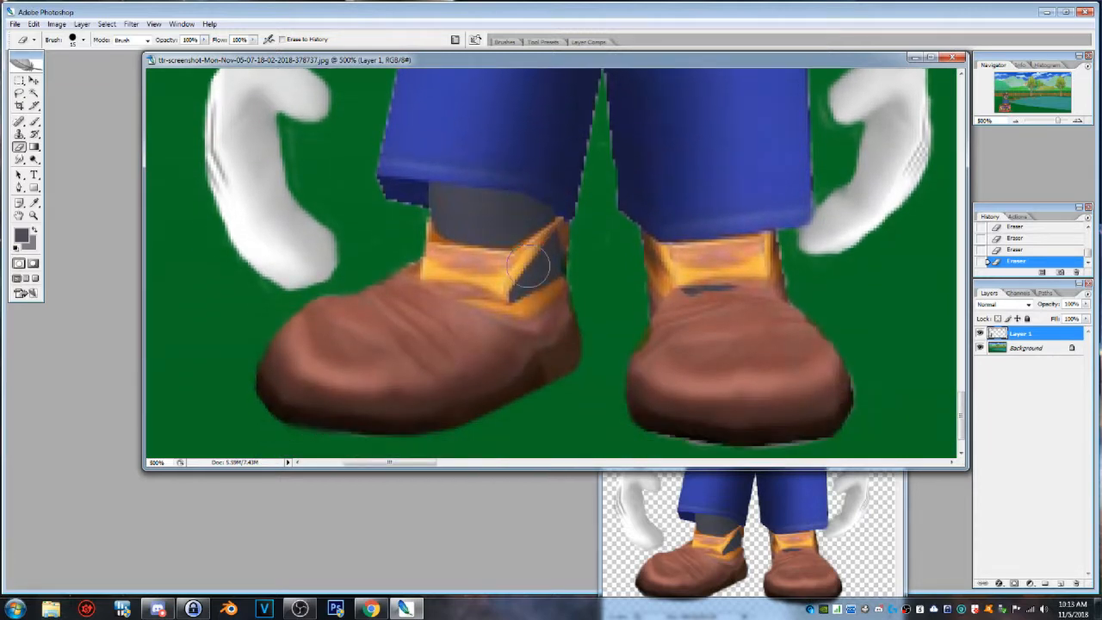
scroll(529, 268, "down", 2)
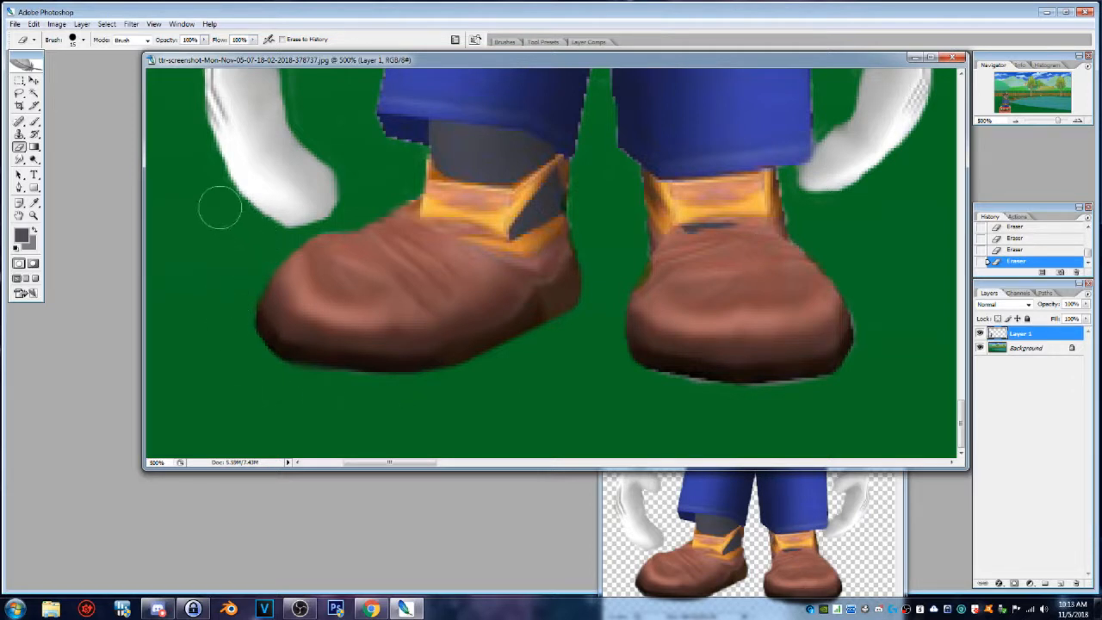
Fit the whole pond image on screen and move the toon toward the pond's edge, in front of the nearest dock.
left_click(34, 216)
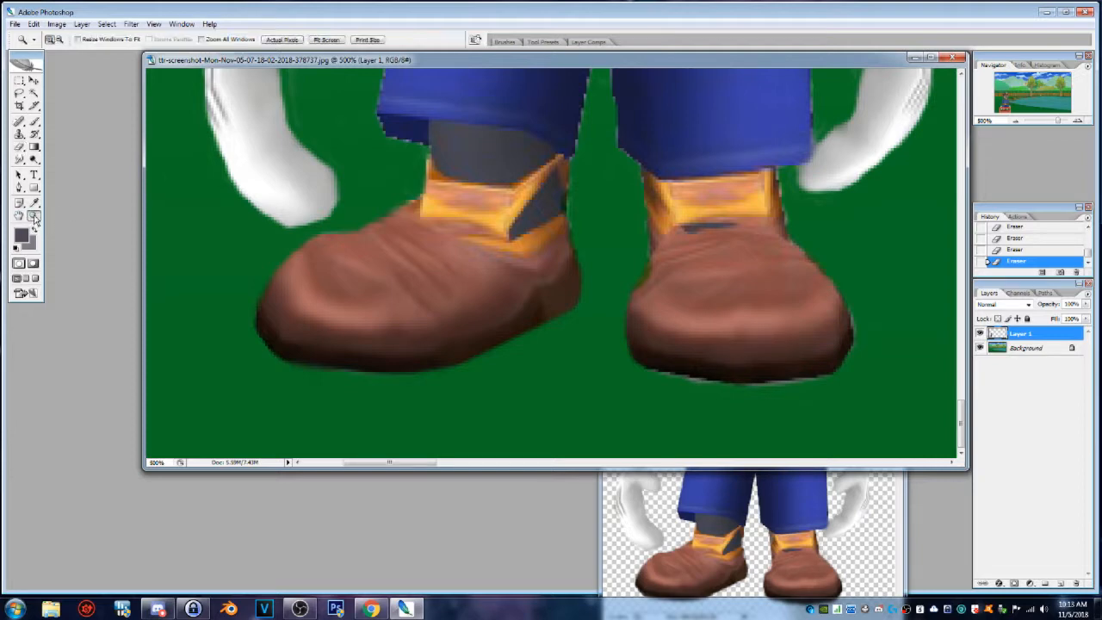
right_click(484, 233)
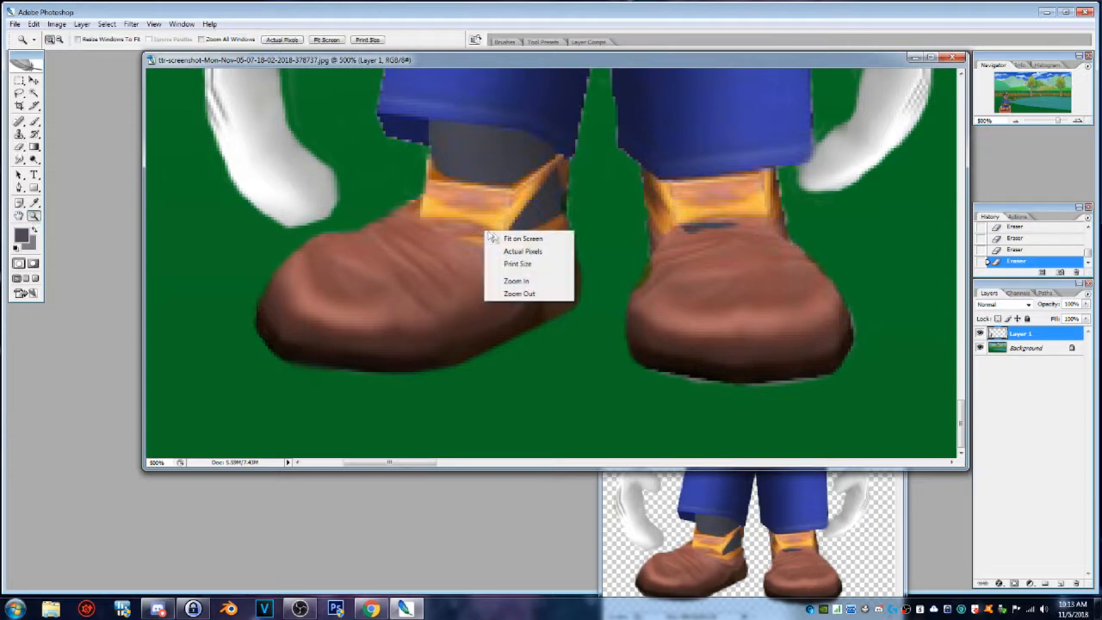
left_click(500, 237)
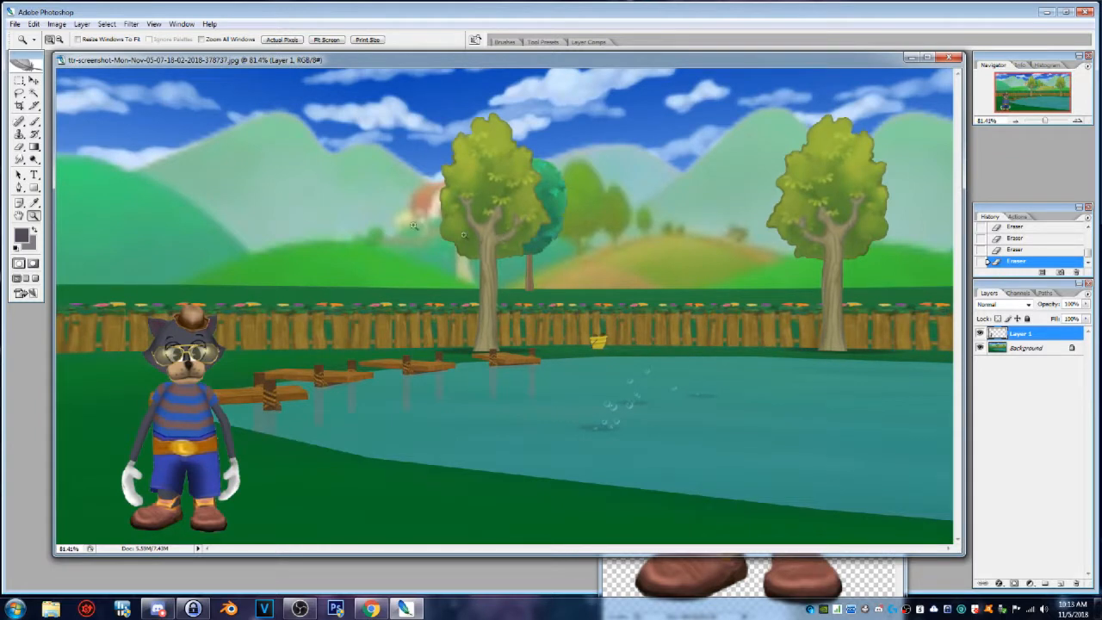
left_click(33, 81)
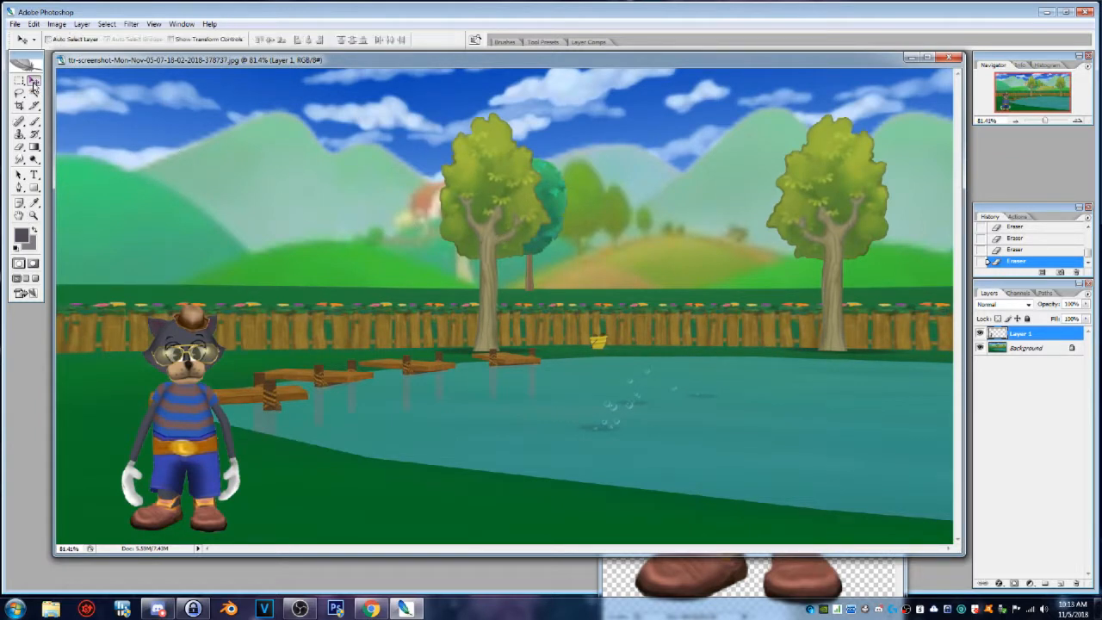
mouse_move(197, 440)
left_mouse_down()
mouse_move(231, 387)
mouse_move(251, 401)
mouse_move(276, 422)
mouse_move(150, 440)
mouse_move(193, 506)
mouse_move(290, 519)
mouse_move(299, 420)
left_mouse_up()
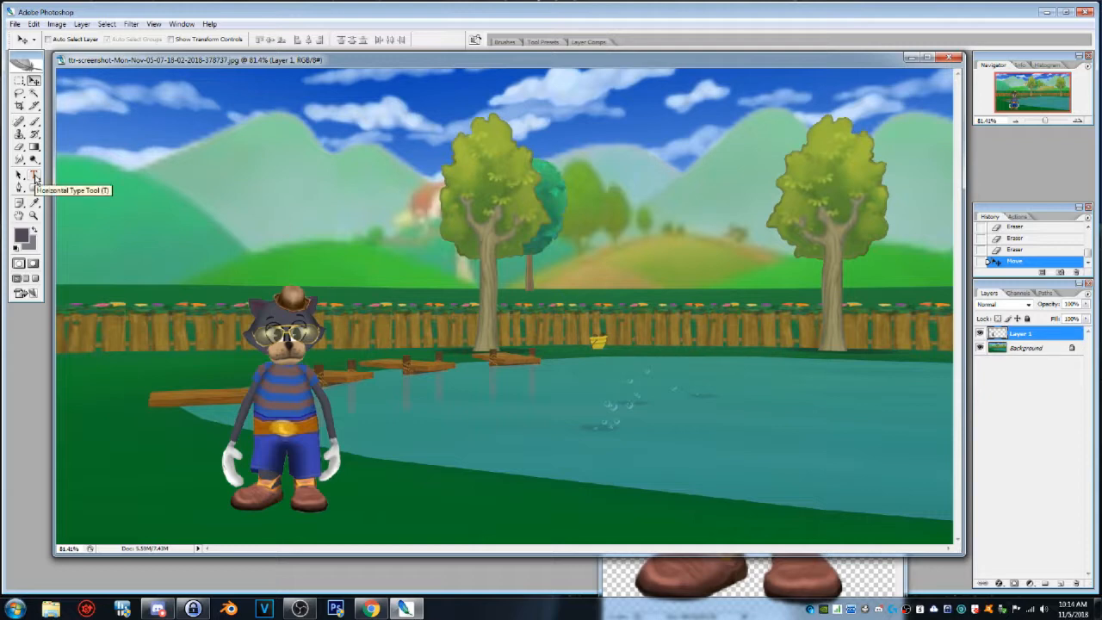
Open Speech Bubble Right.png from the Text Bubbles folder inside ATTA on the Server Folders (D:) drive.
left_click(15, 24)
left_click(24, 46)
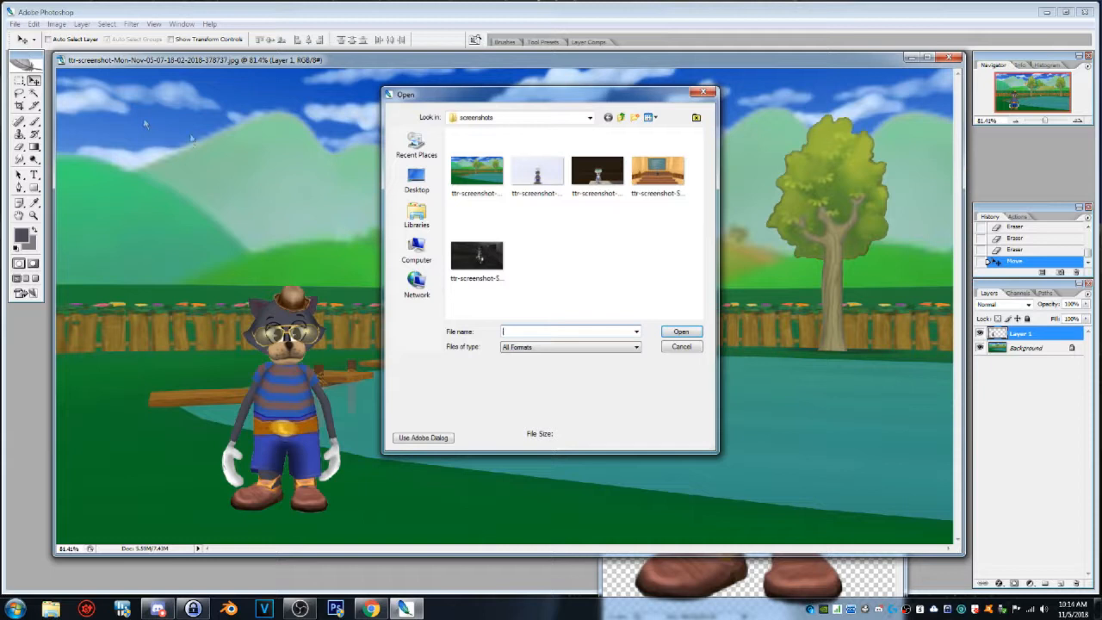
left_click(415, 249)
double_click(511, 192)
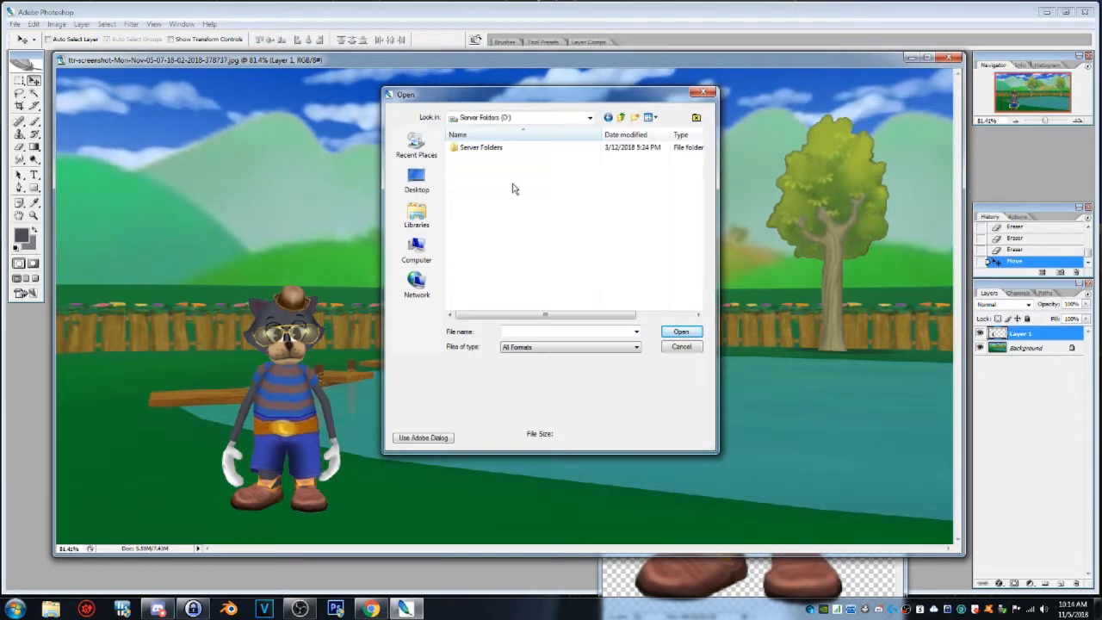
double_click(488, 152)
double_click(478, 158)
left_click_drag(698, 157, 693, 245)
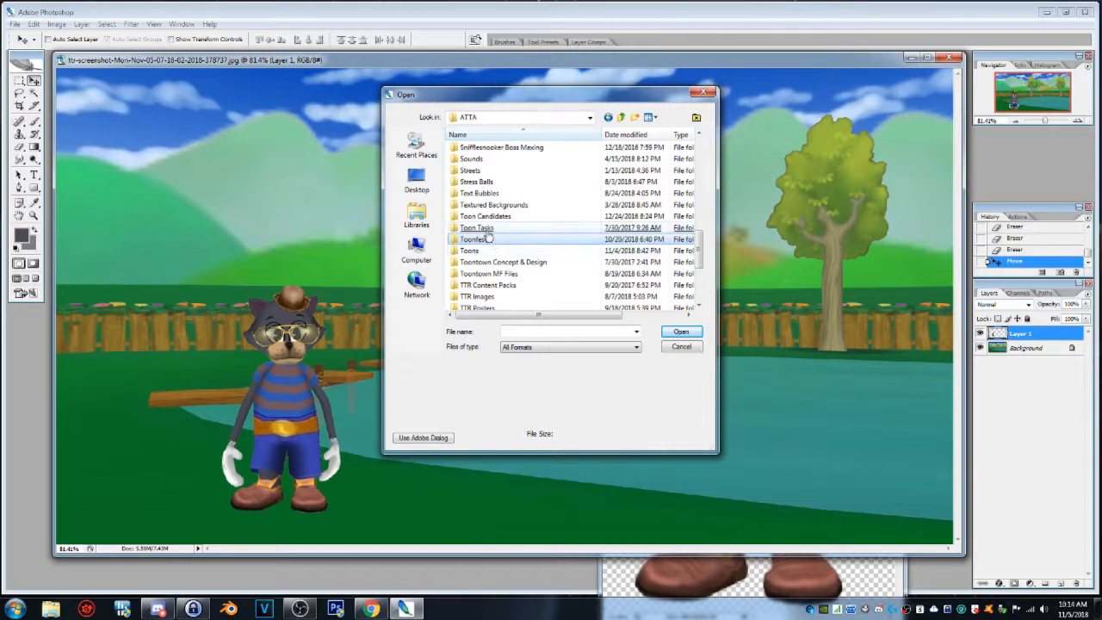
double_click(478, 197)
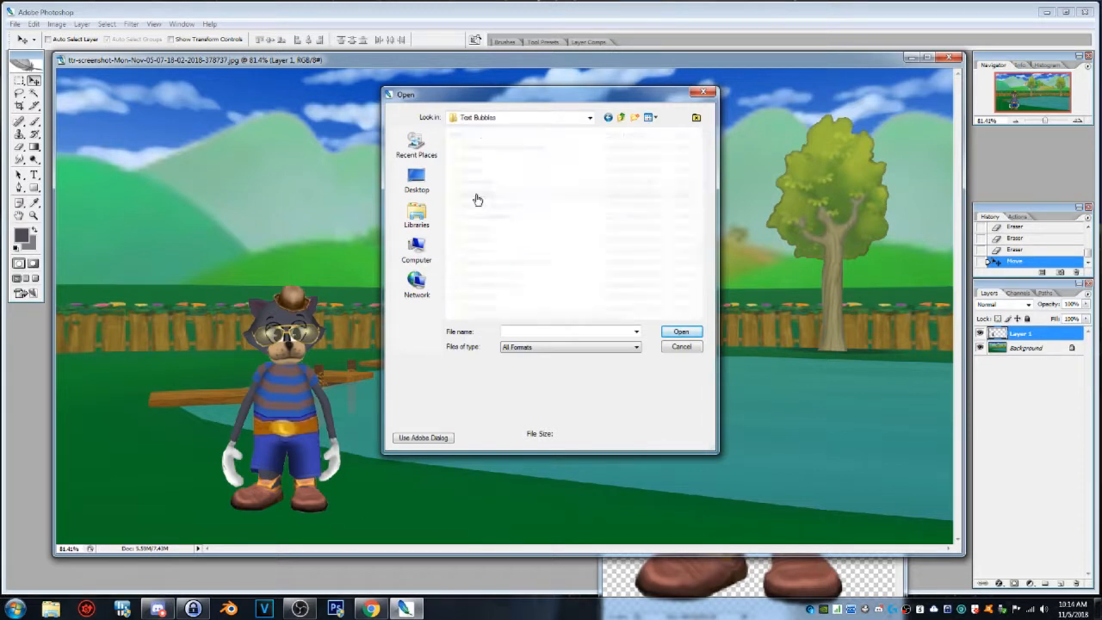
left_click(486, 268)
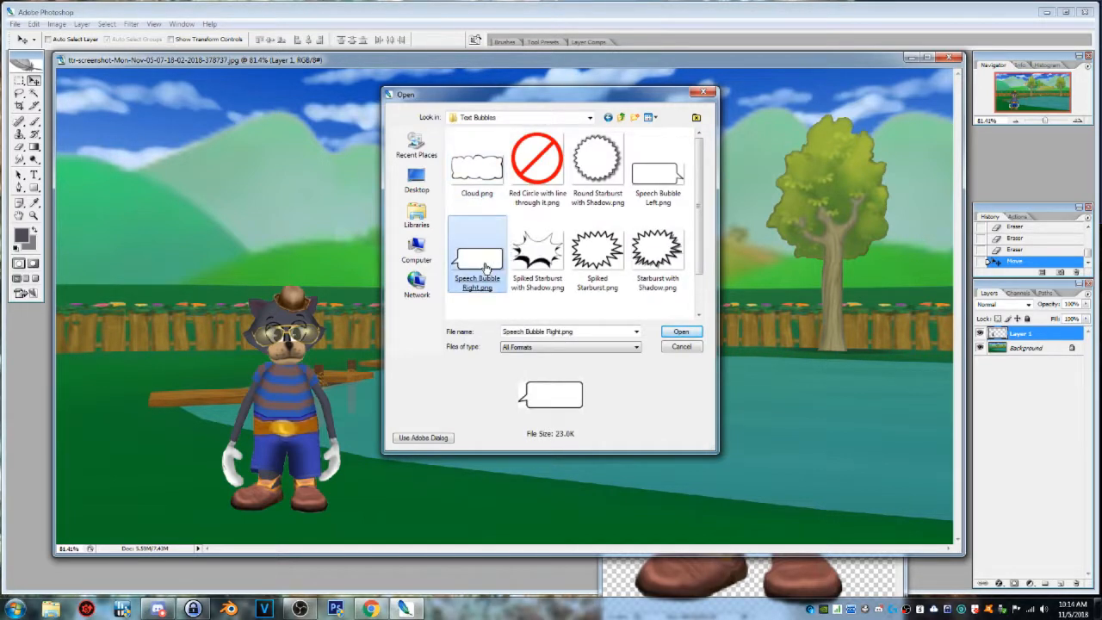
double_click(486, 268)
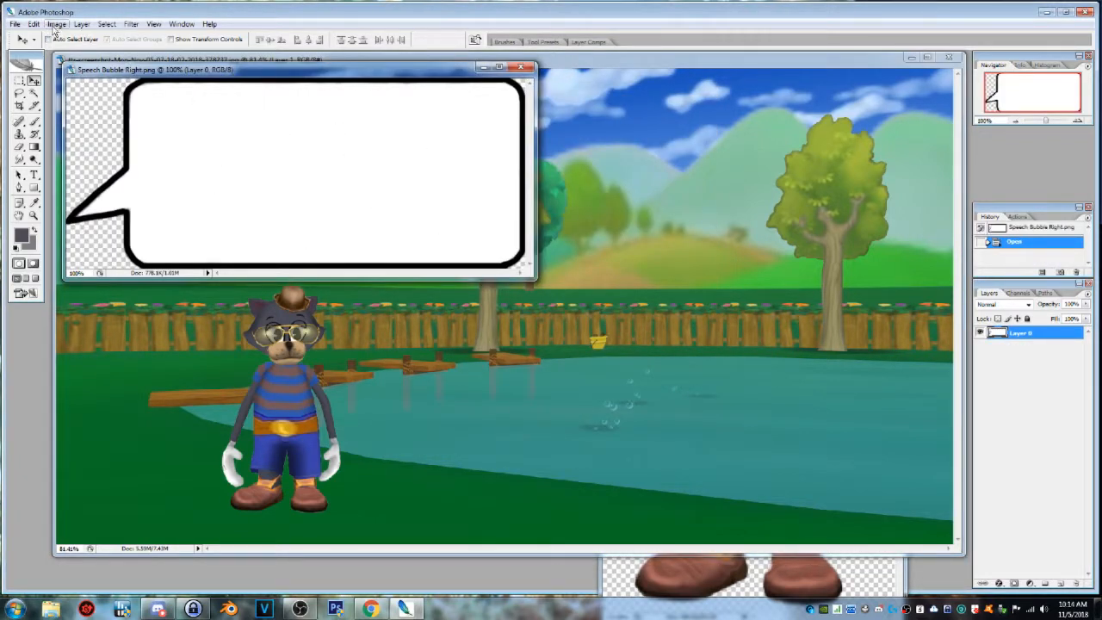
Resize the speech bubble image to 400 pixels wide and place it in the pond image with its tail at the toon's face.
left_click(56, 24)
left_click(83, 104)
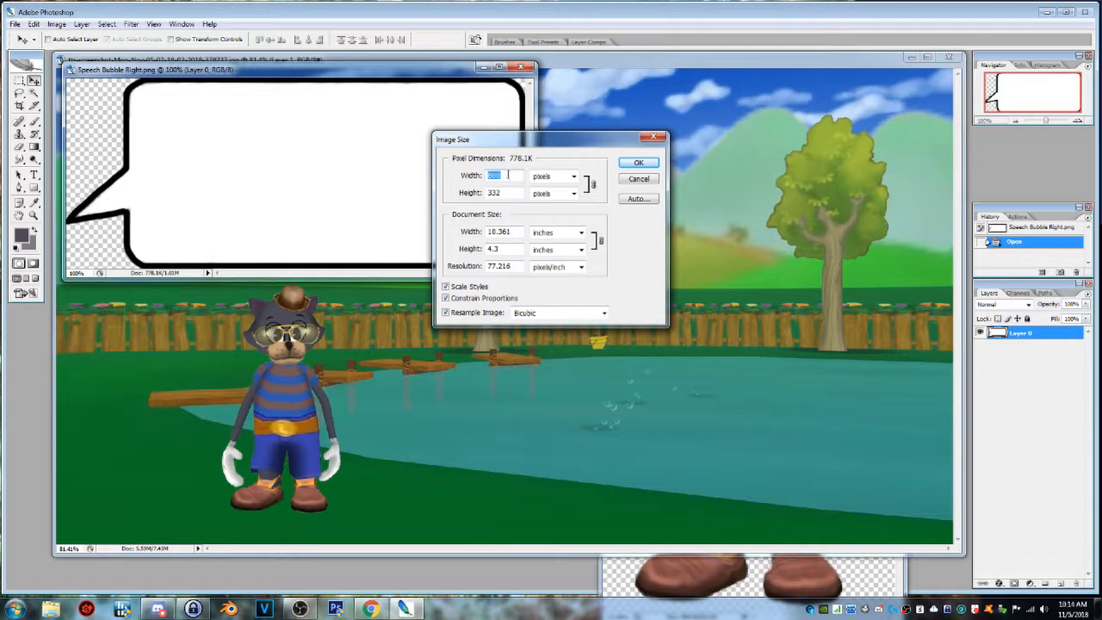
type("400")
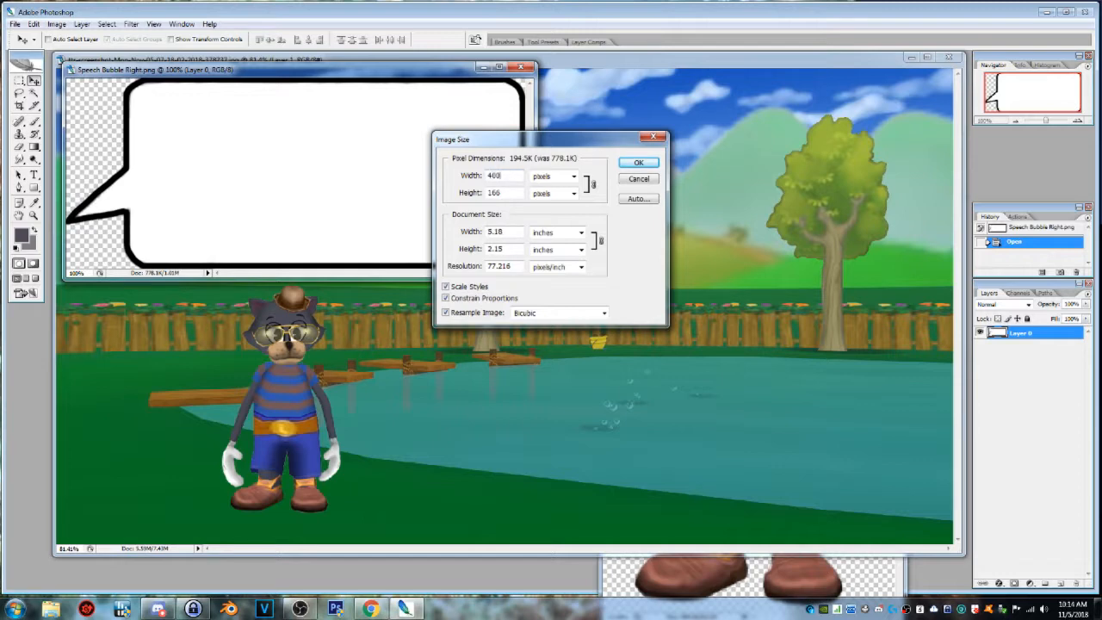
left_click(637, 163)
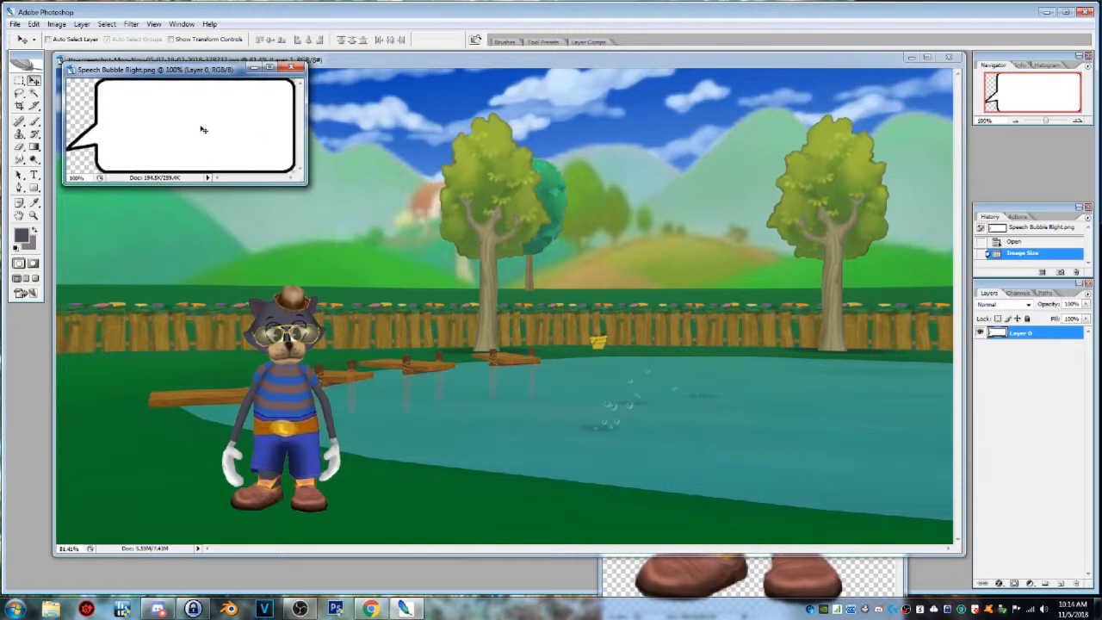
left_click_drag(203, 128, 442, 319)
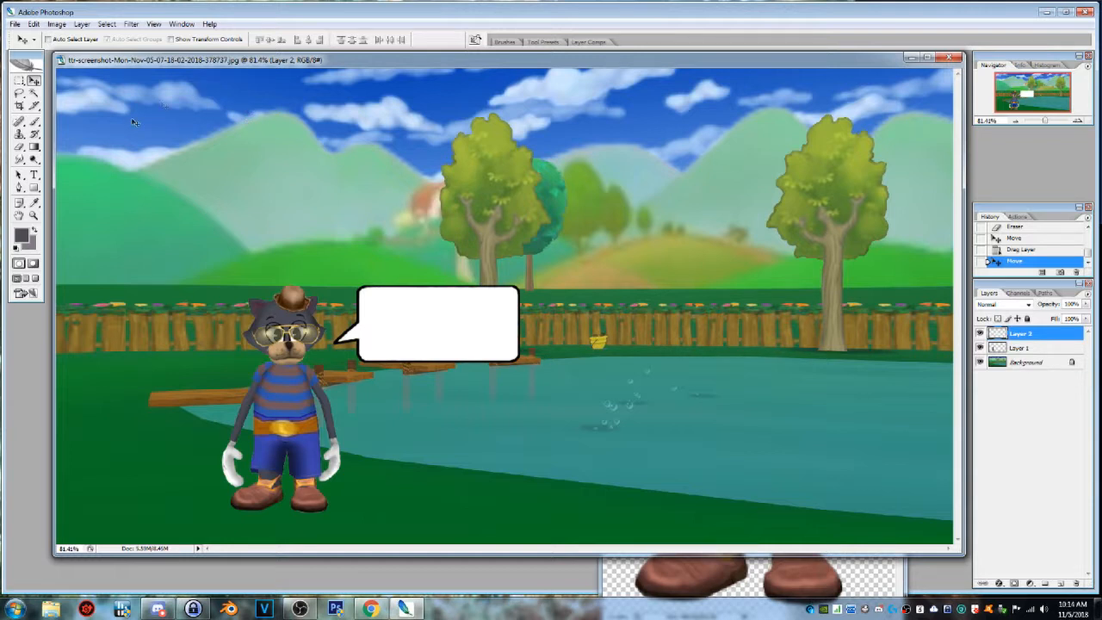
Activate the Horizontal Type tool and choose the Impress BT font for the speech bubble text.
left_click(35, 176)
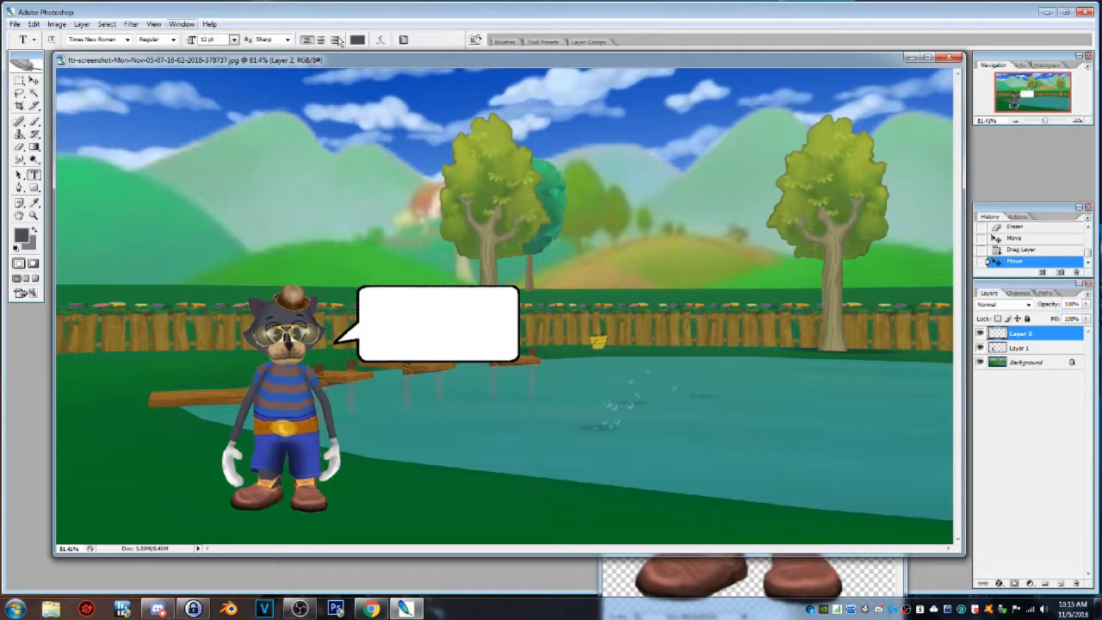
left_click(128, 41)
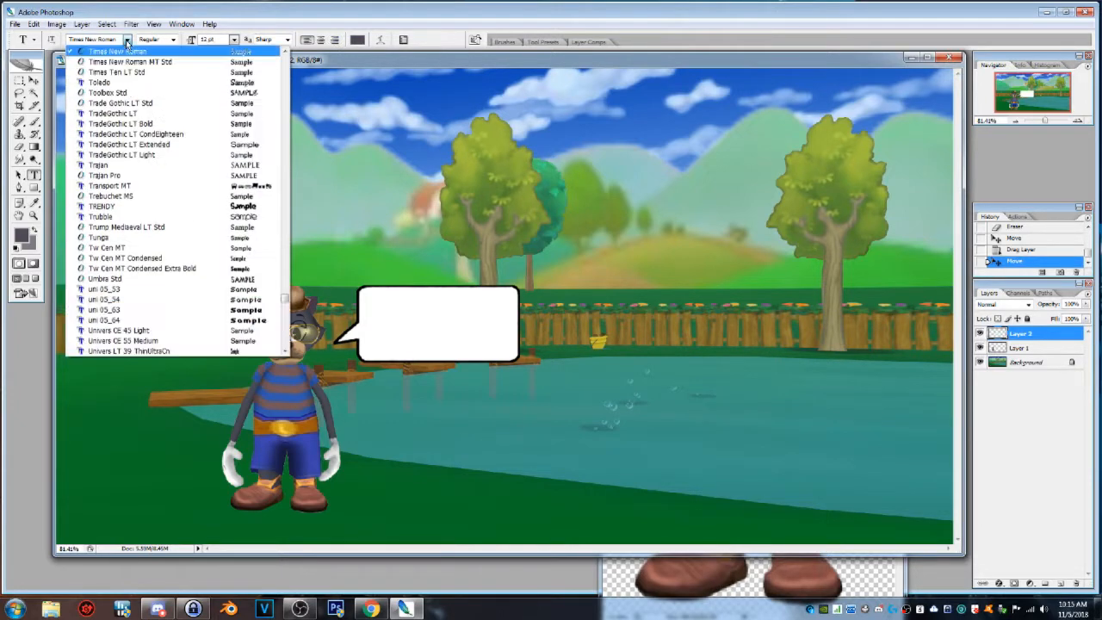
left_click(286, 81)
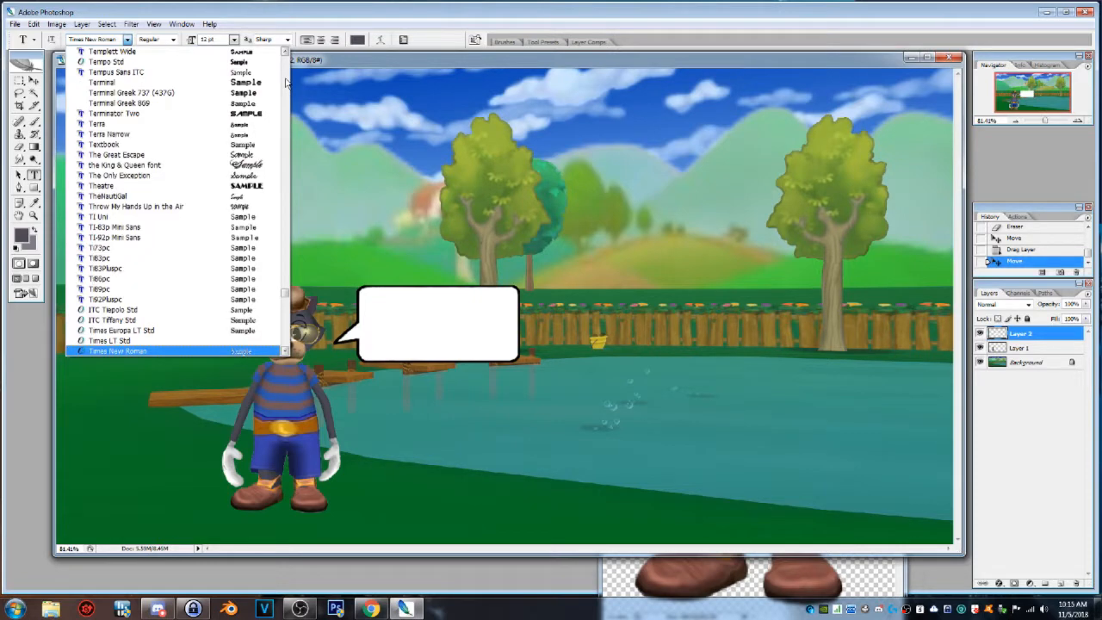
scroll(286, 82, "up", 20)
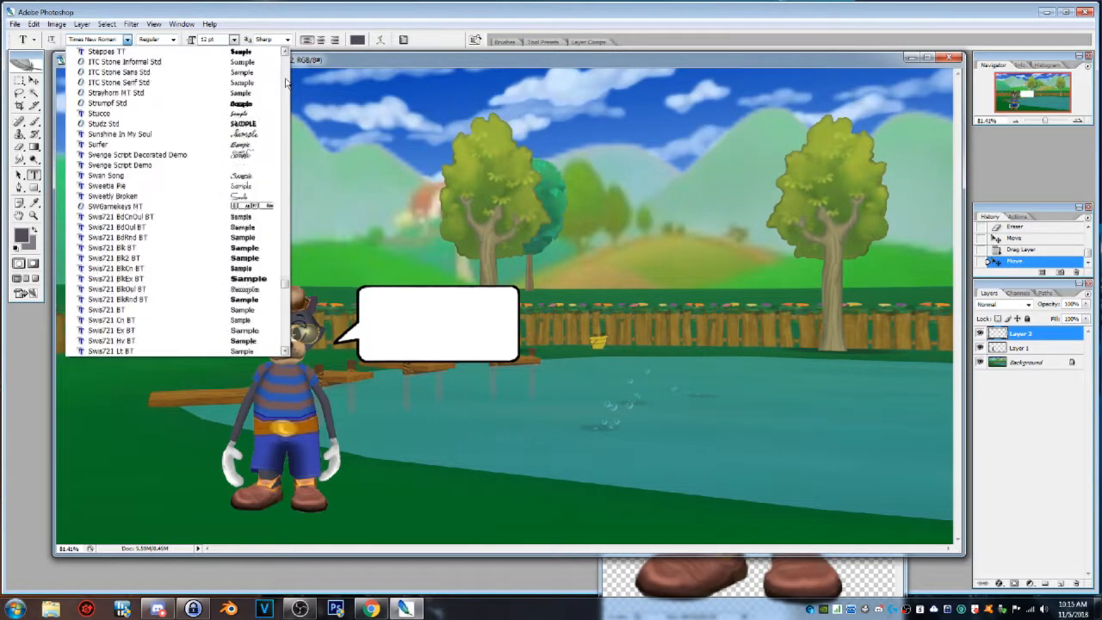
scroll(285, 82, "up", 3)
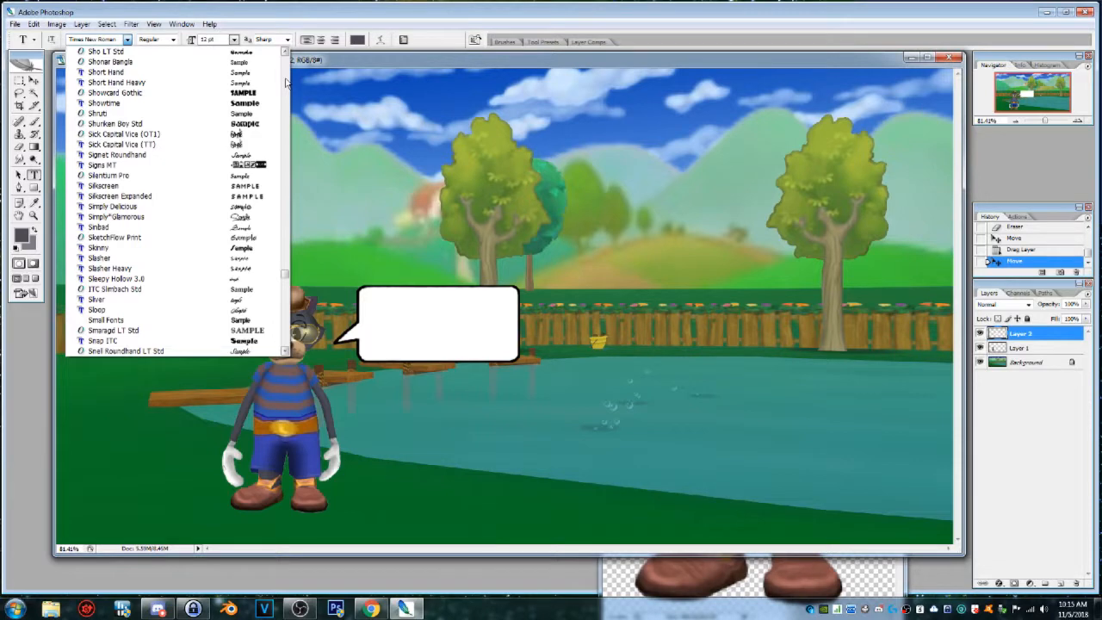
scroll(285, 82, "up", 20)
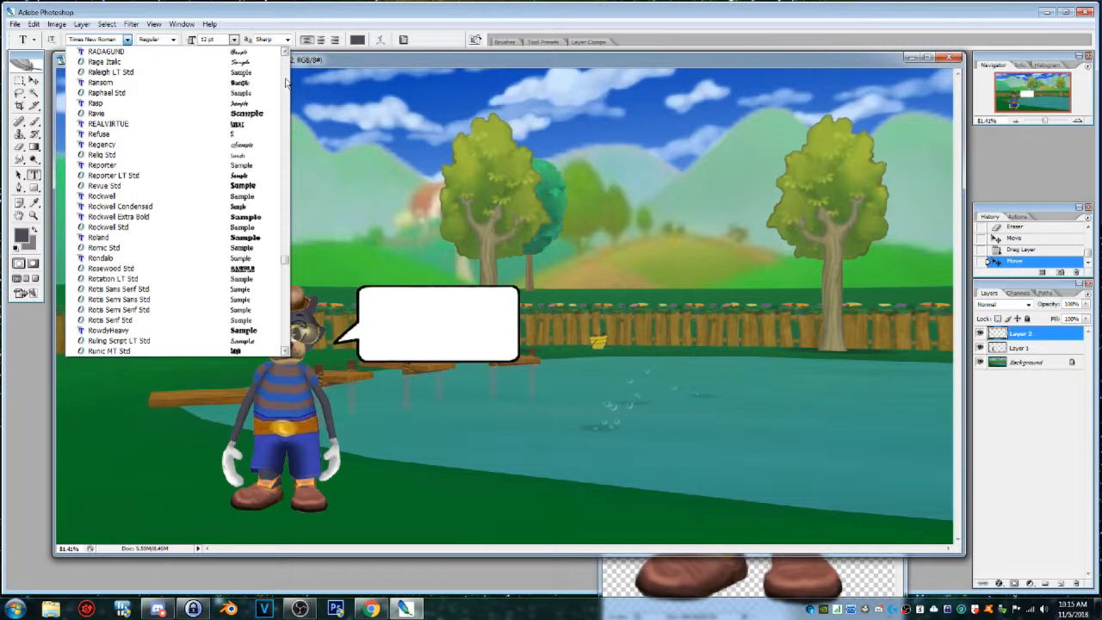
scroll(286, 82, "up", 20)
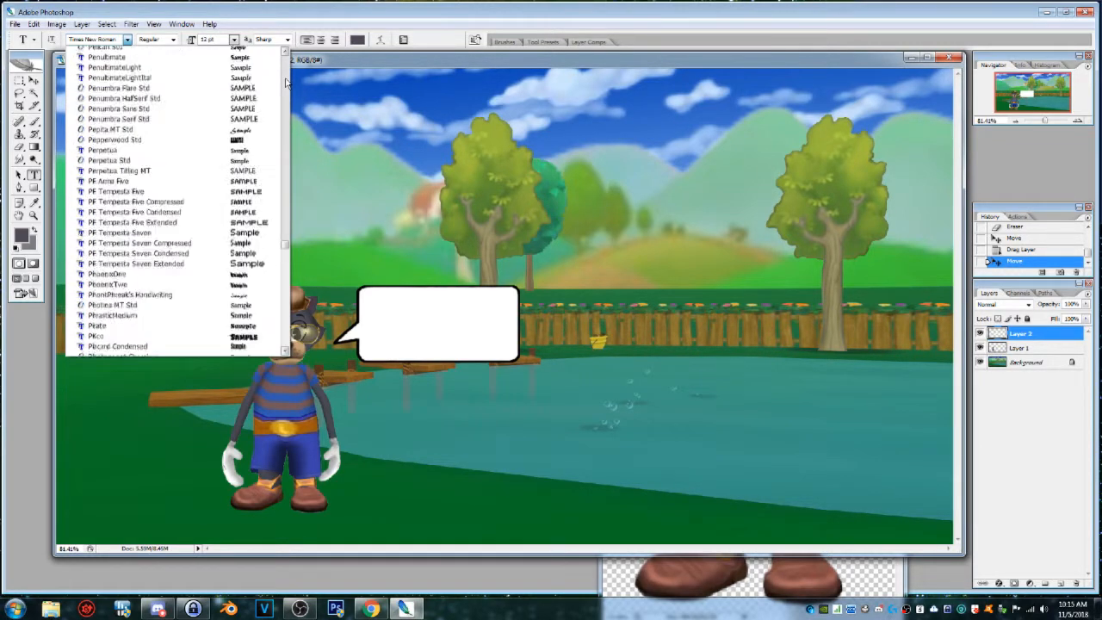
scroll(285, 82, "up", 15)
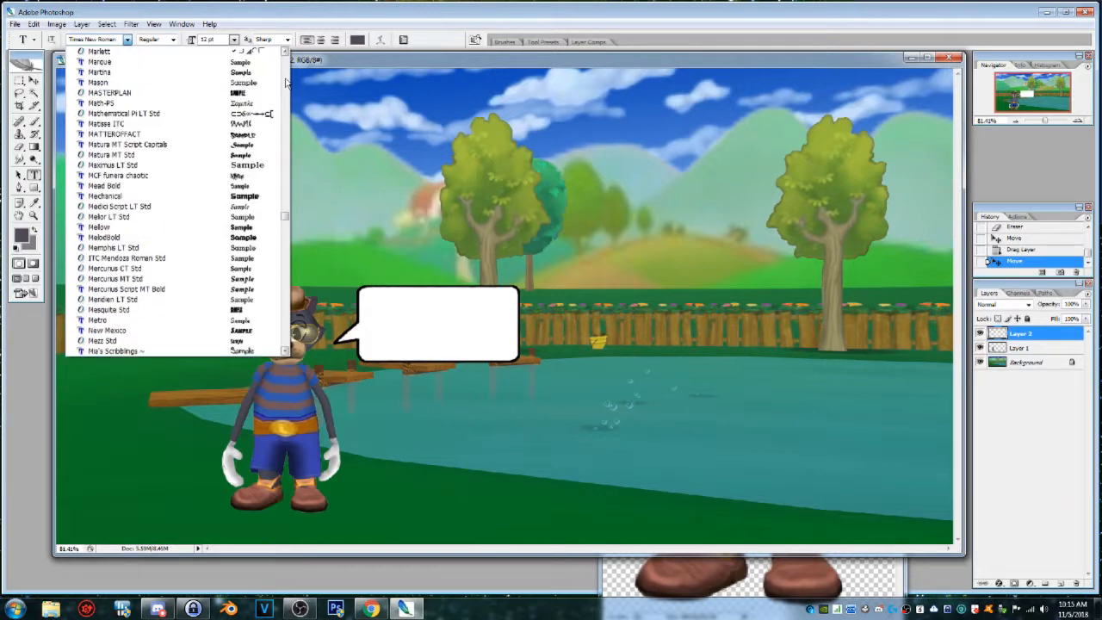
scroll(286, 82, "up", 10)
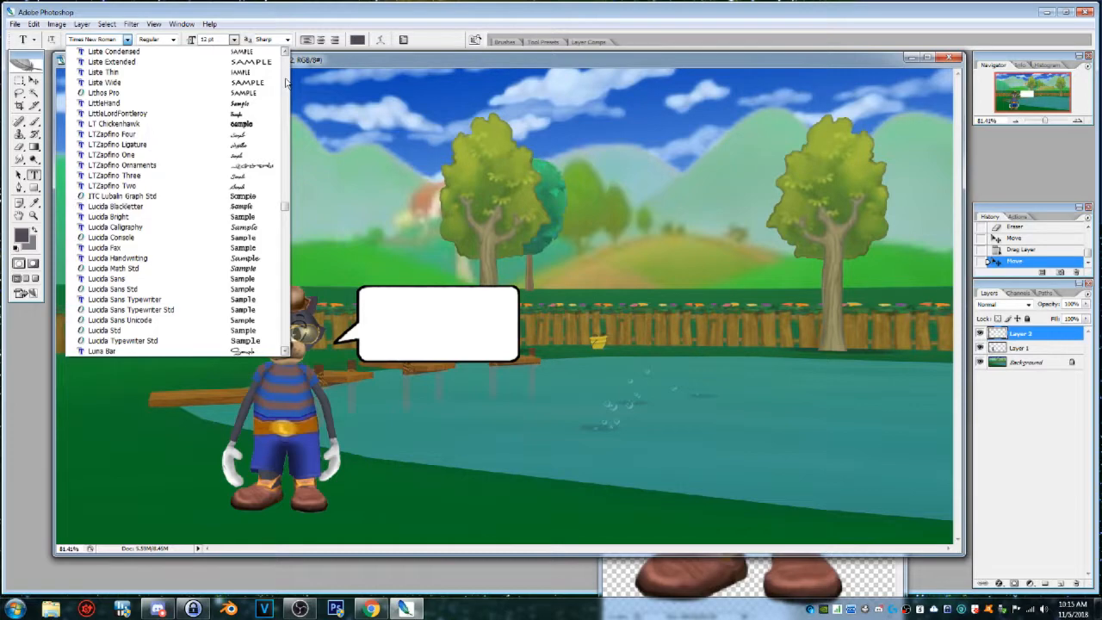
scroll(285, 82, "up", 10)
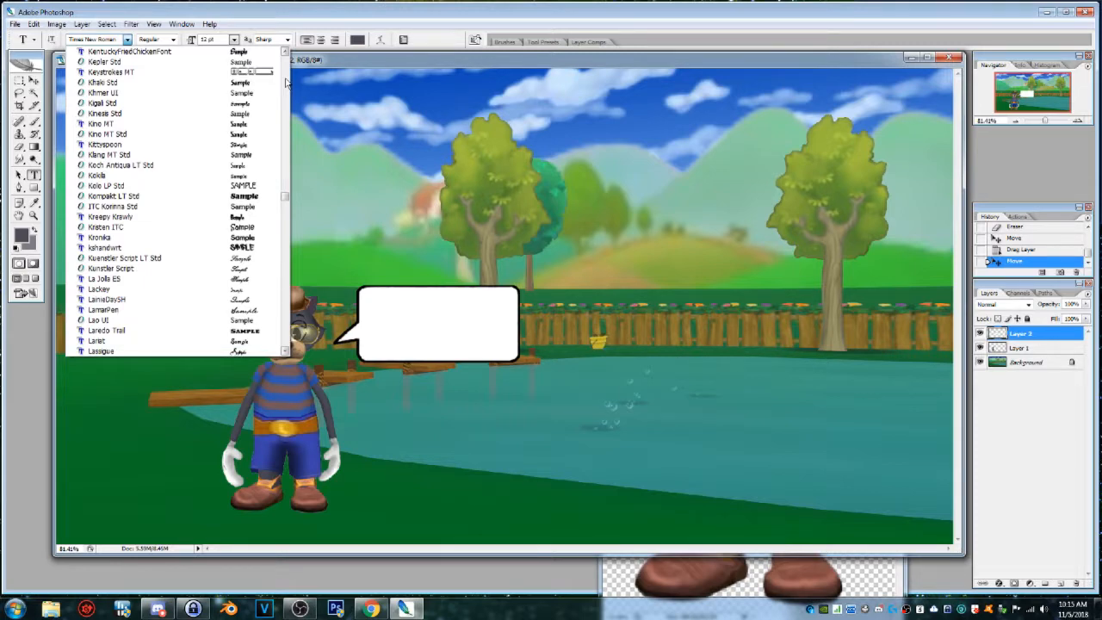
scroll(286, 82, "up", 10)
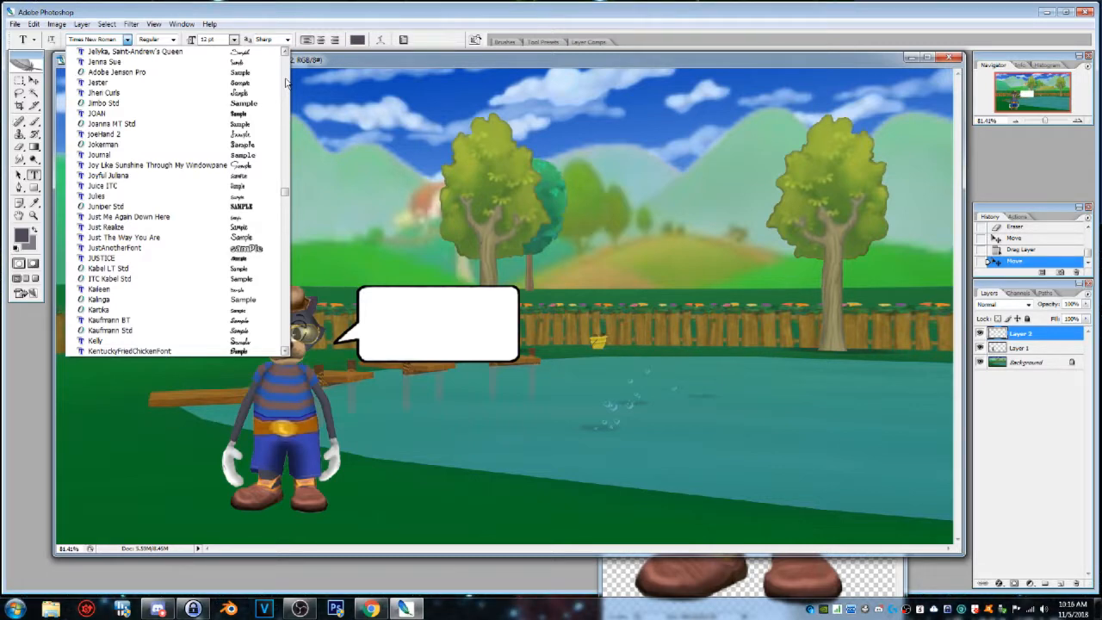
scroll(286, 82, "up", 10)
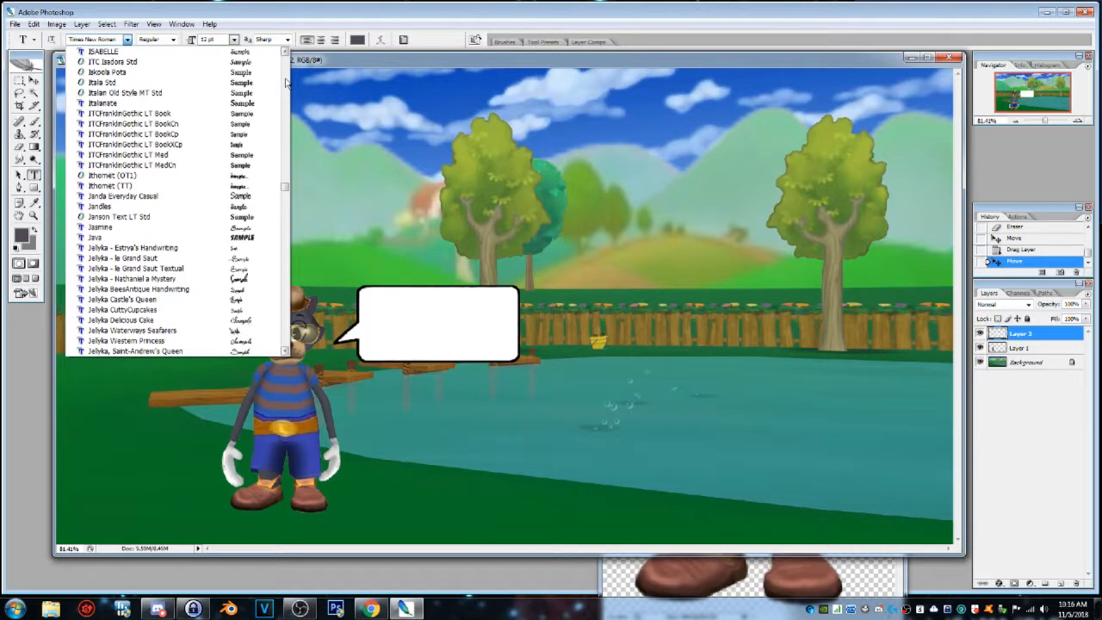
scroll(286, 81, "up", 10)
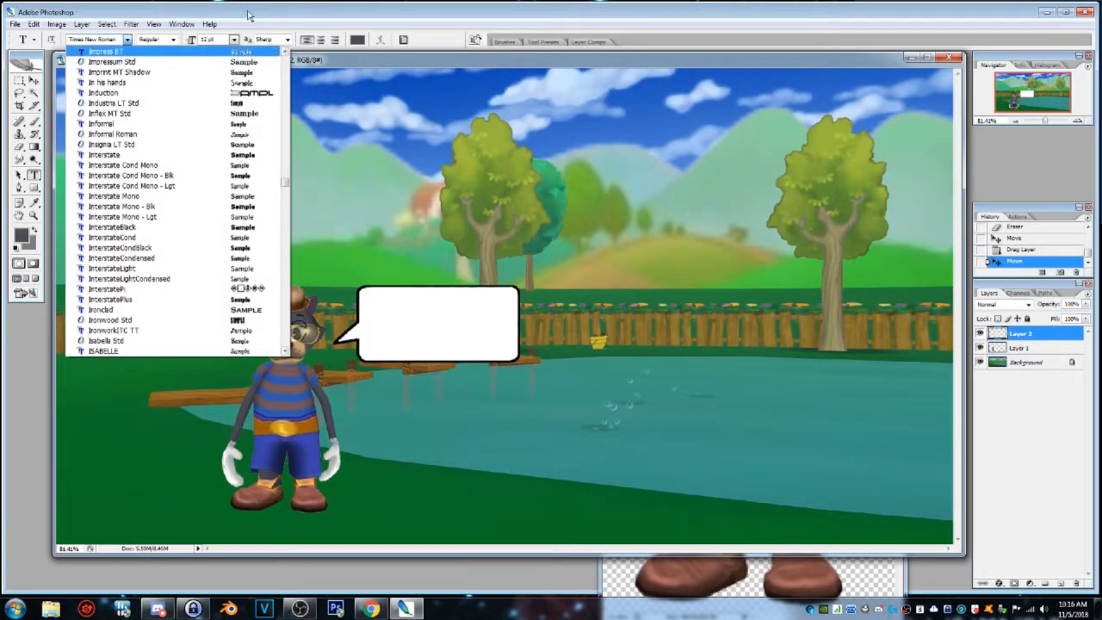
left_click(286, 55)
left_click(286, 54)
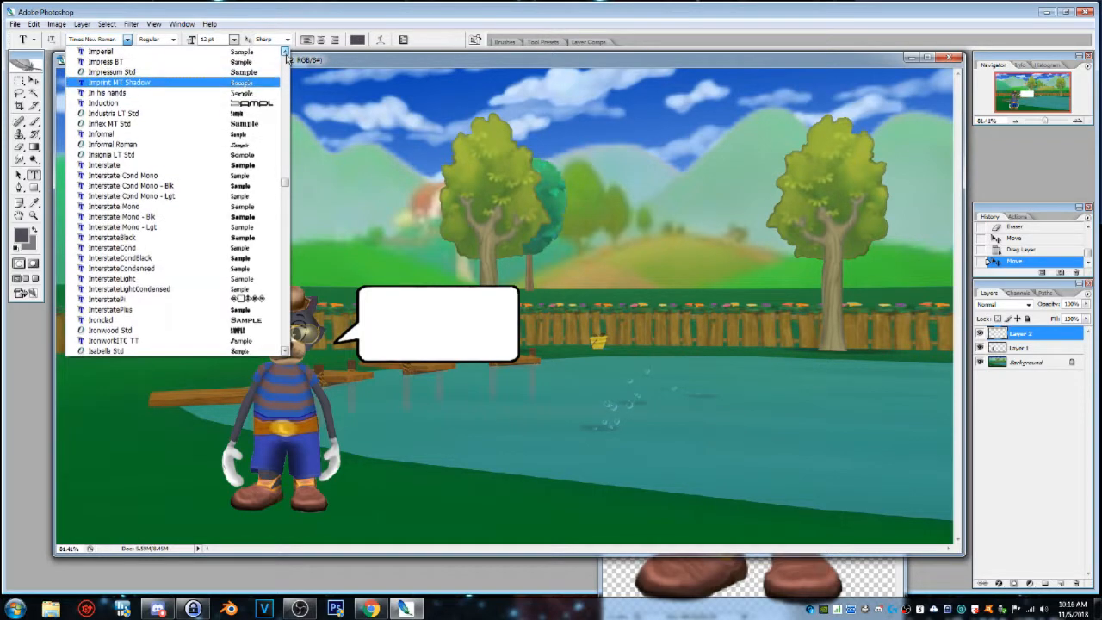
left_click(286, 56)
left_click(286, 56)
left_click(286, 56)
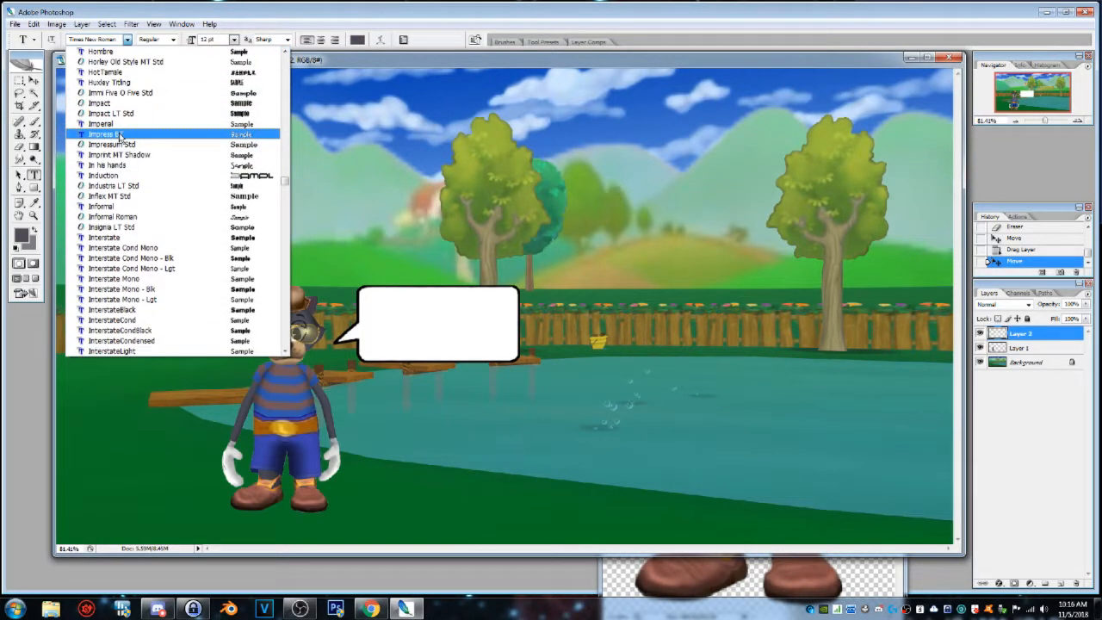
left_click(252, 136)
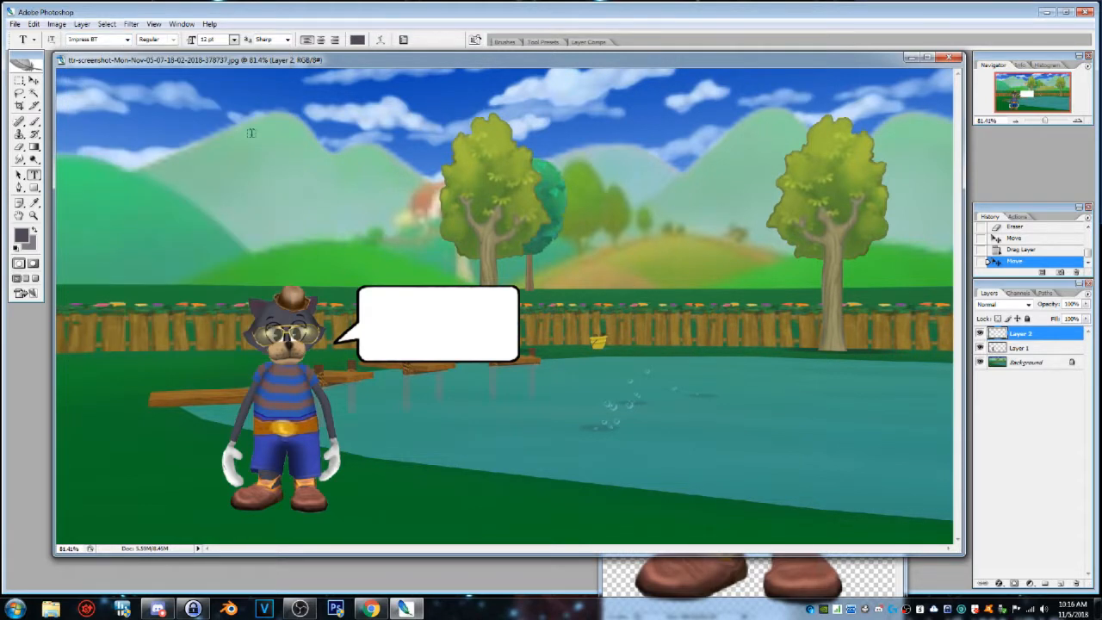
Draw a paragraph text box filling the inside of the speech bubble and set the font size to 48 pt.
left_click(233, 41)
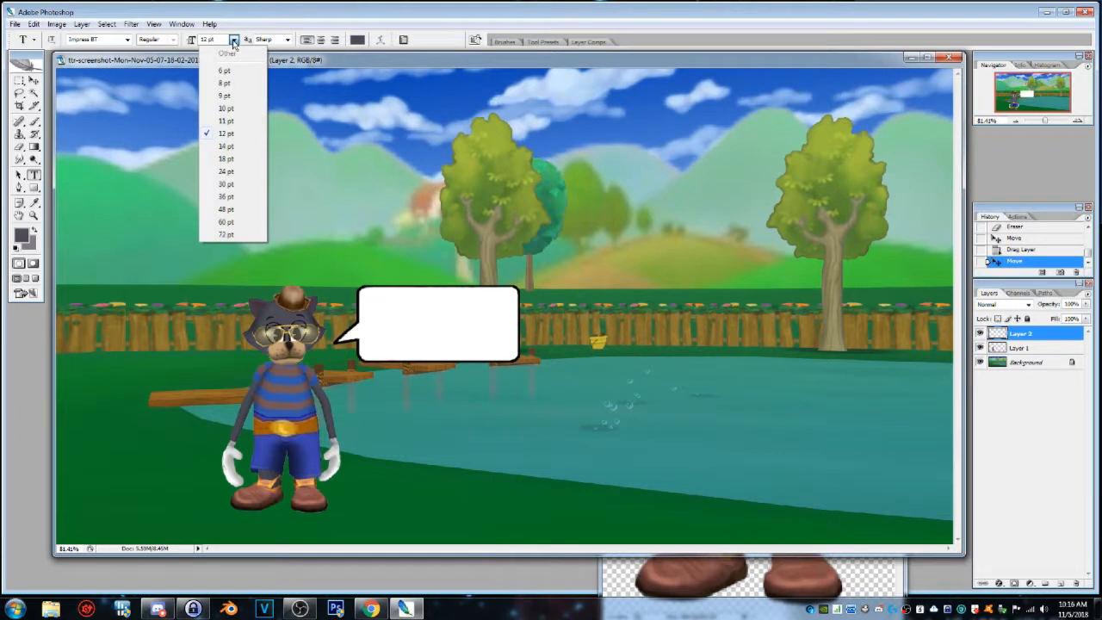
left_click(225, 171)
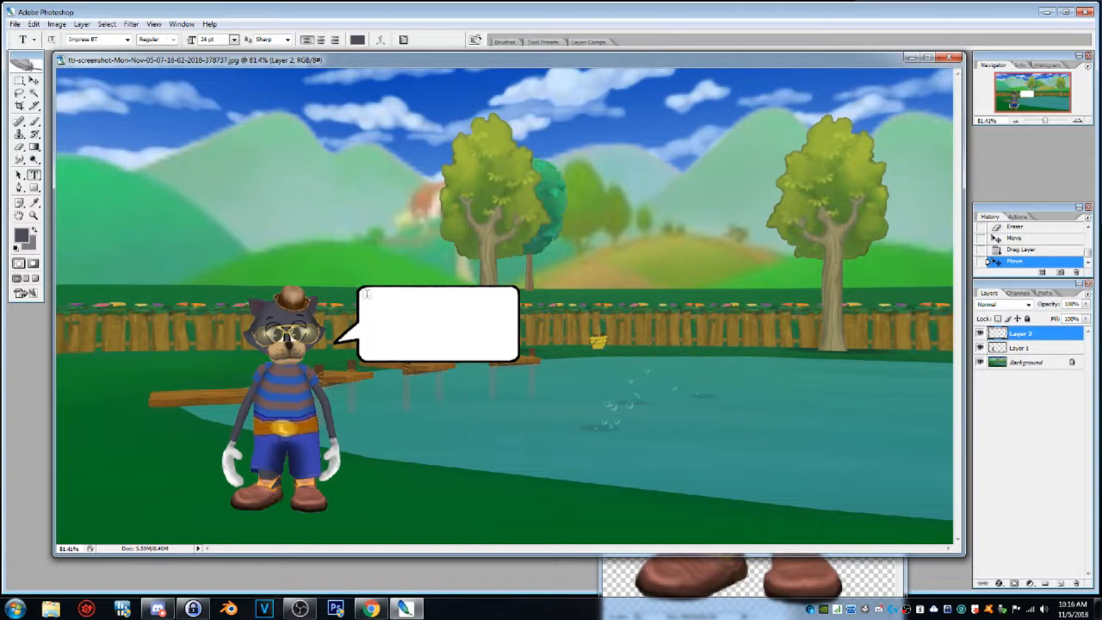
left_click_drag(368, 294, 511, 353)
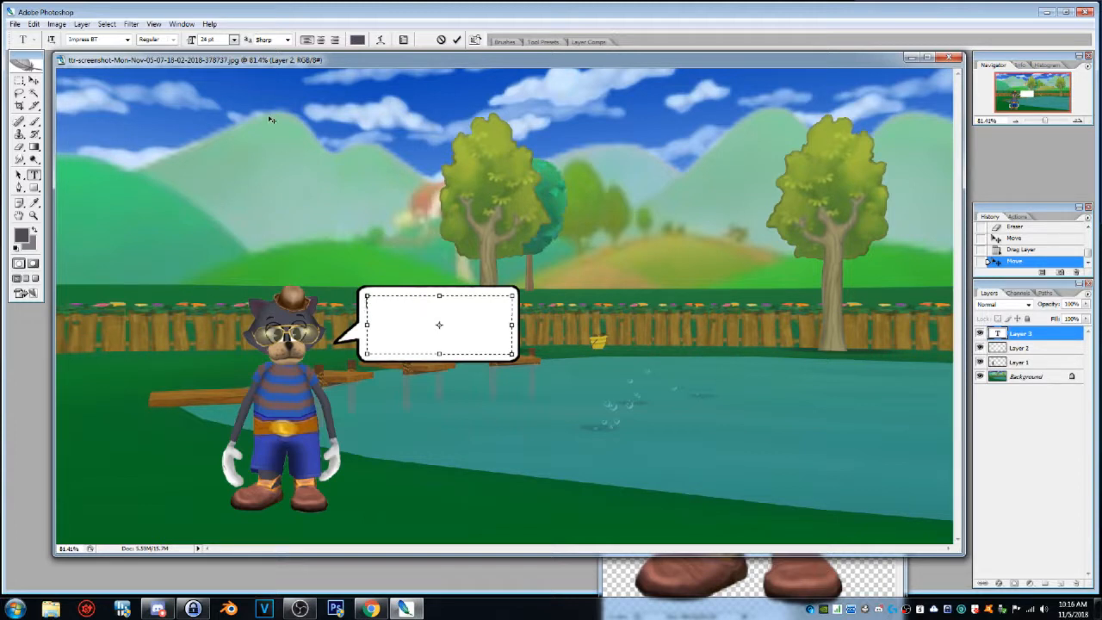
left_click(233, 40)
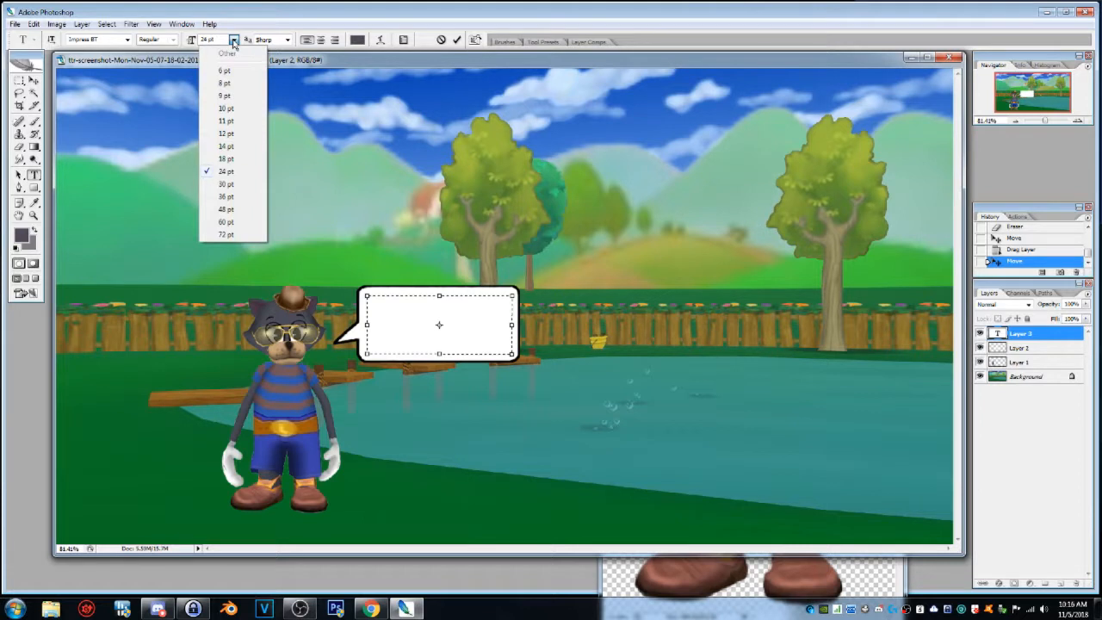
left_click(229, 212)
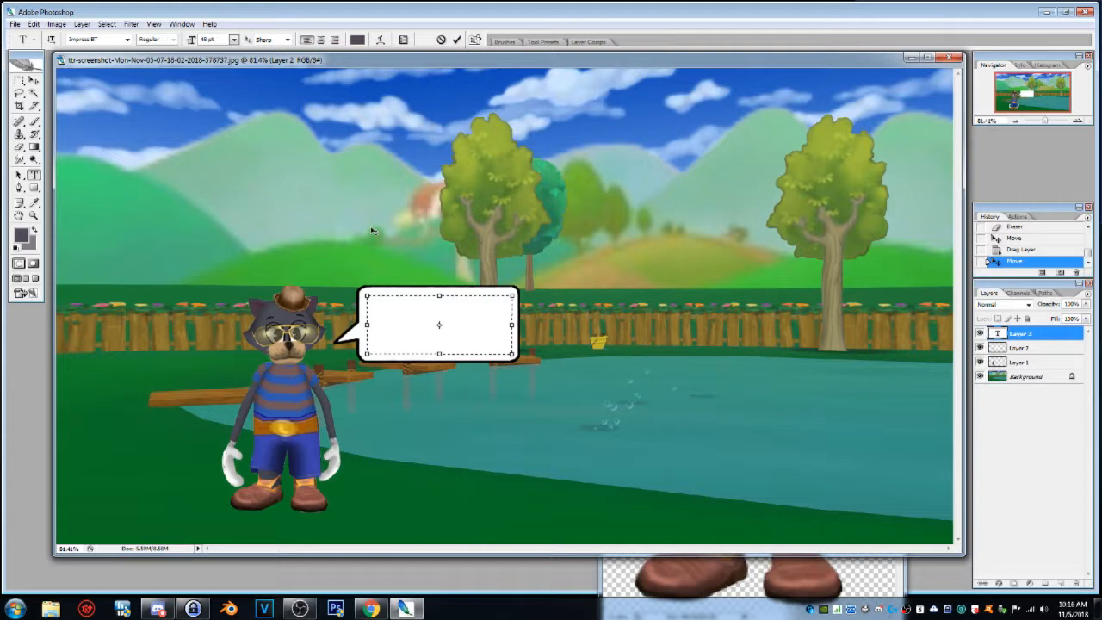
Enter "And that's how you place a toon on a background." and extend the text box downward to fit the whole sentence.
type("And that's how")
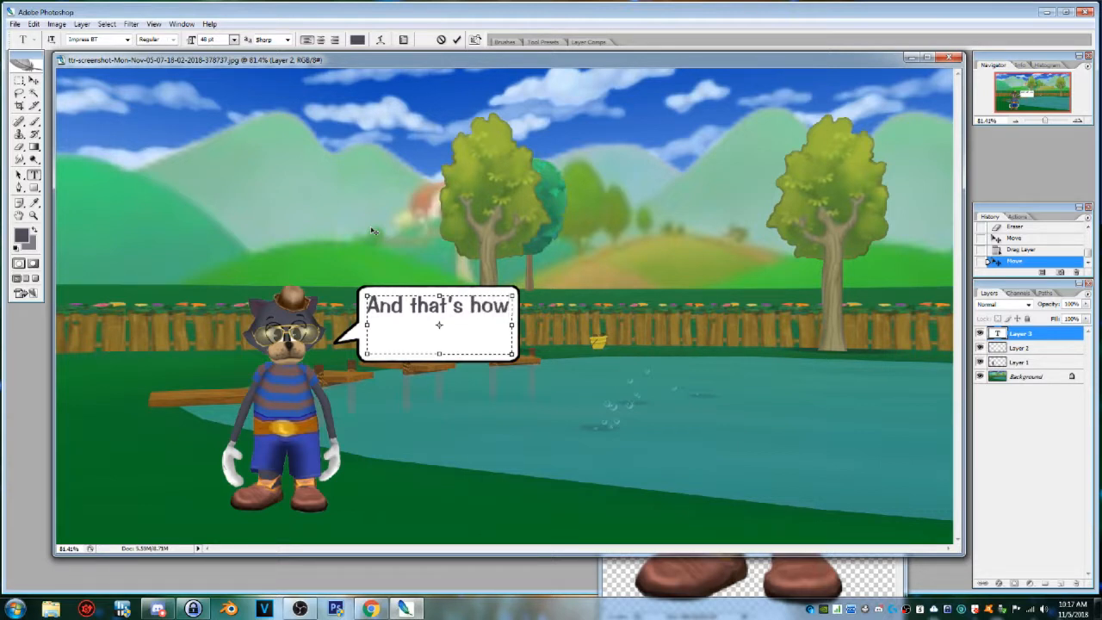
type(" you pl")
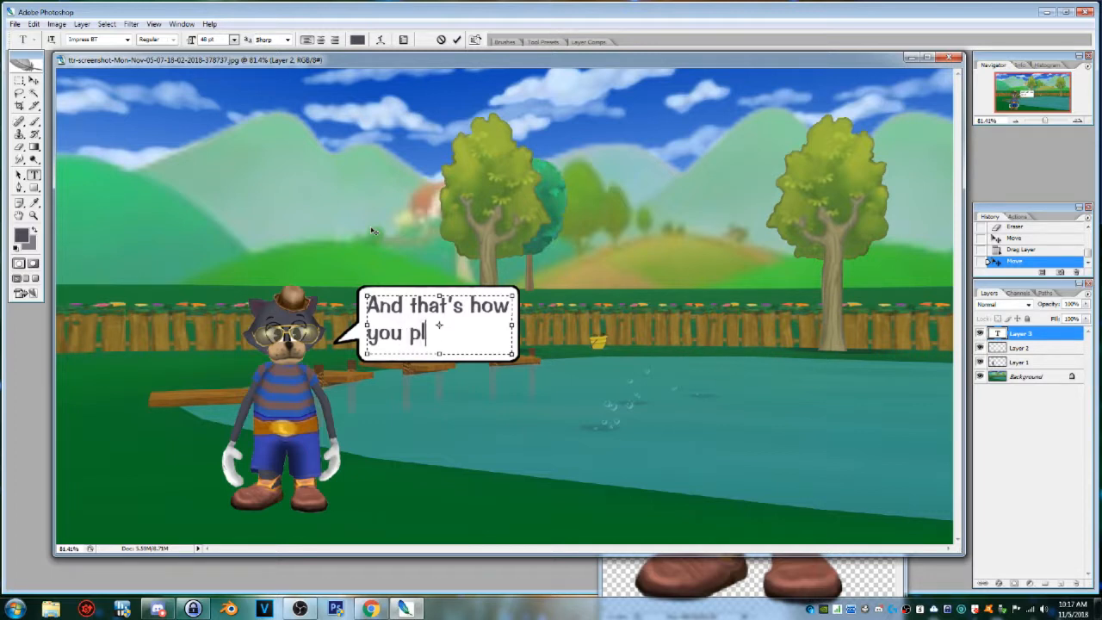
type("ace a to")
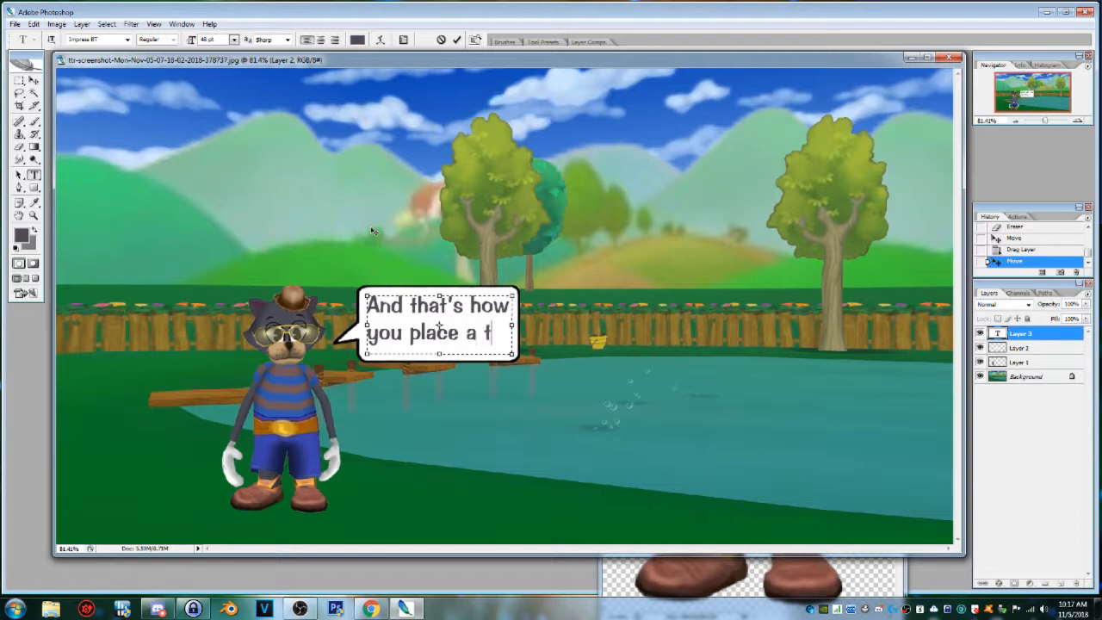
key("BackSpace")
key("BackSpace")
left_click_drag(439, 354, 434, 428)
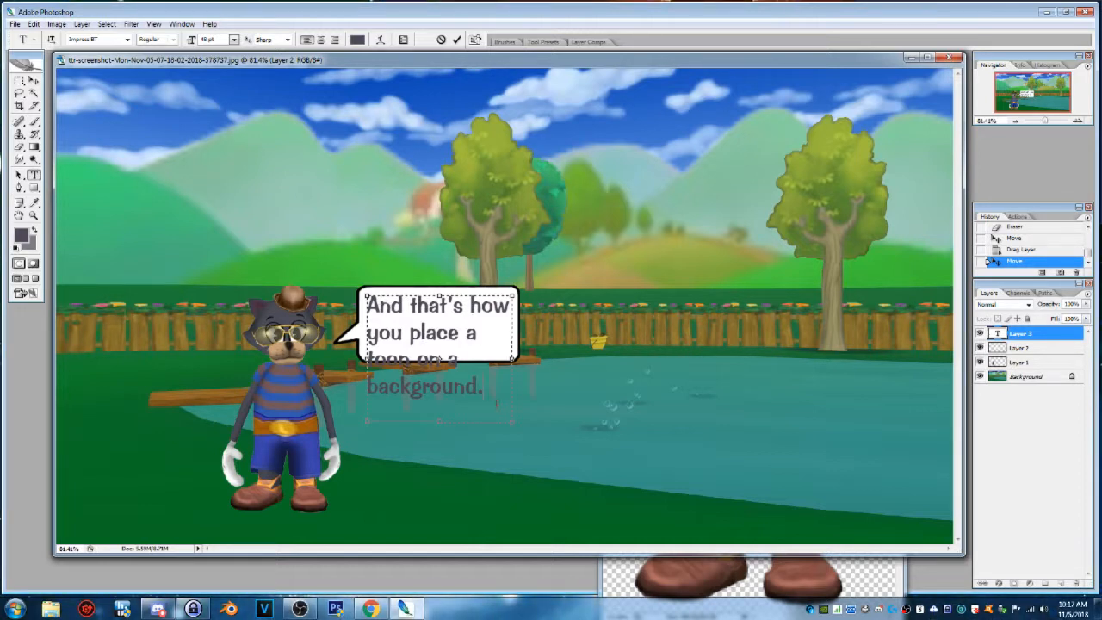
Select the entire sentence in the text box and change its color to black (000000).
left_click_drag(483, 387, 346, 303)
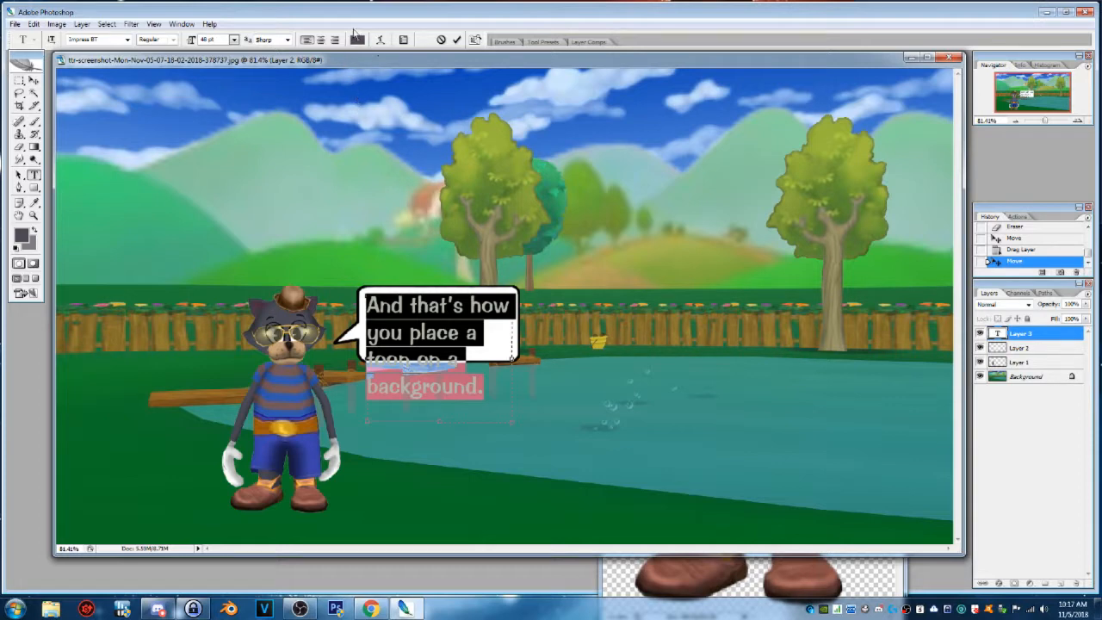
left_click(357, 39)
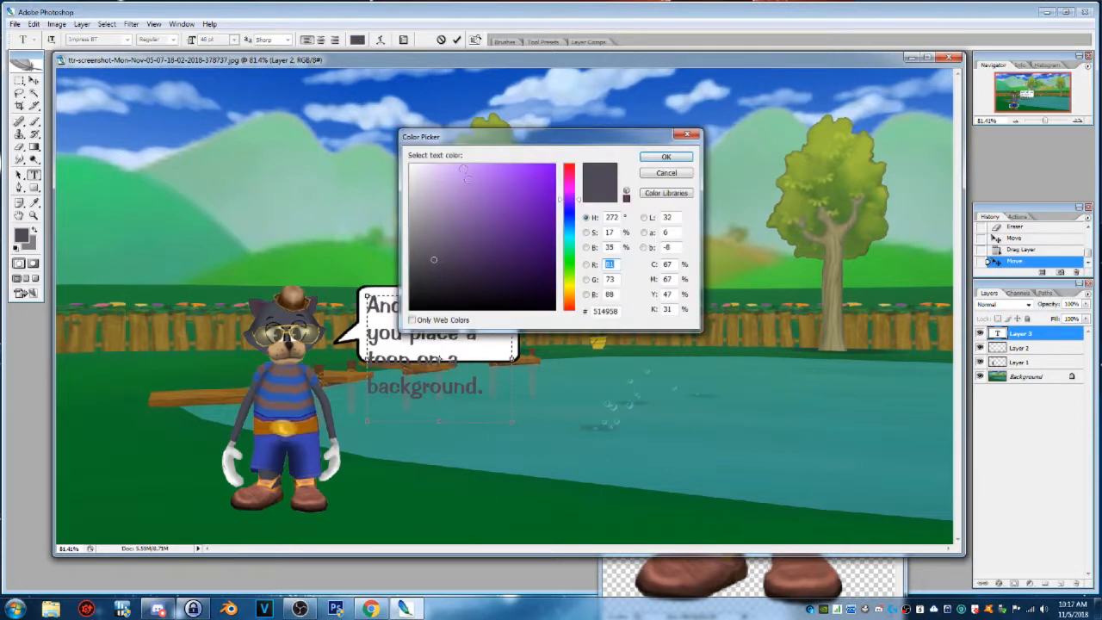
left_click_drag(475, 226, 566, 328)
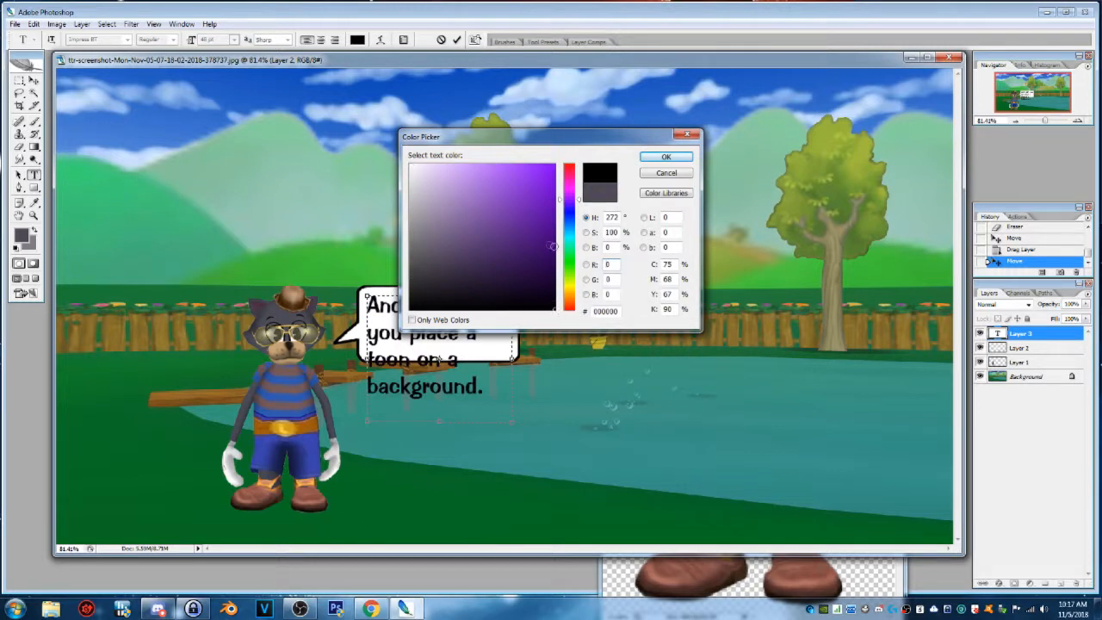
left_click_drag(582, 204, 572, 164)
left_click(664, 157)
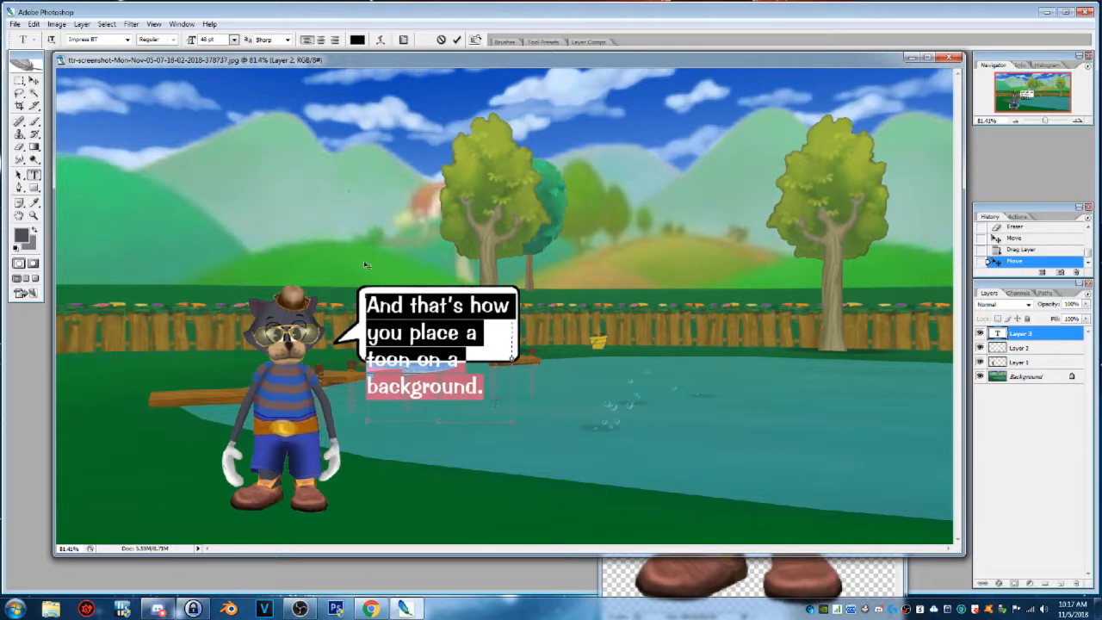
Try the selected sentence at 30 pt, and settle on a font size of 36 pt.
left_click(233, 41)
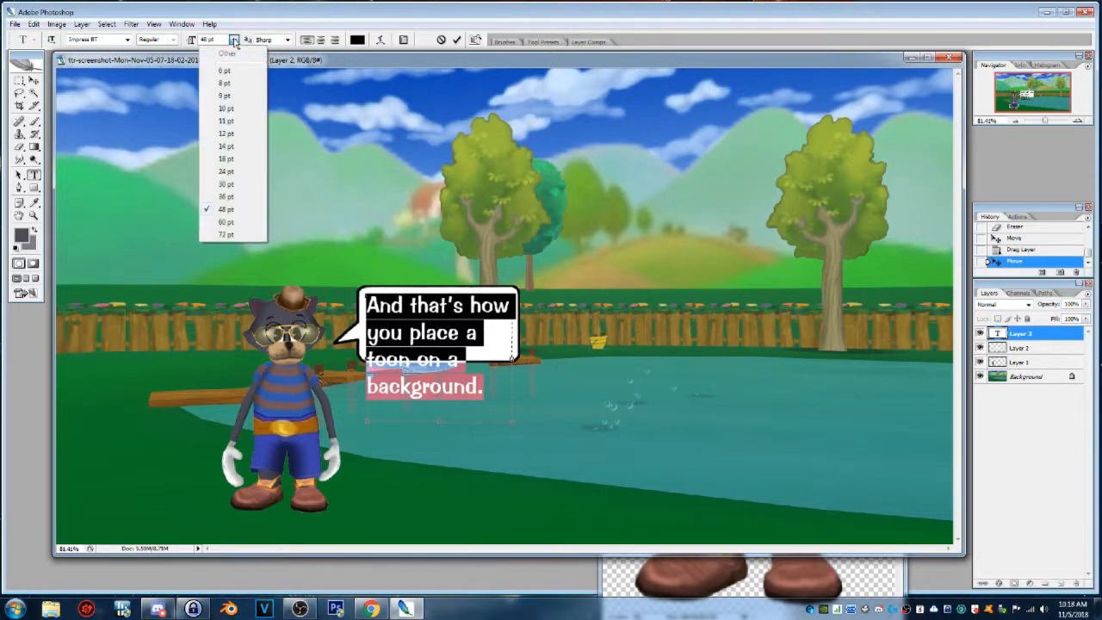
left_click(228, 184)
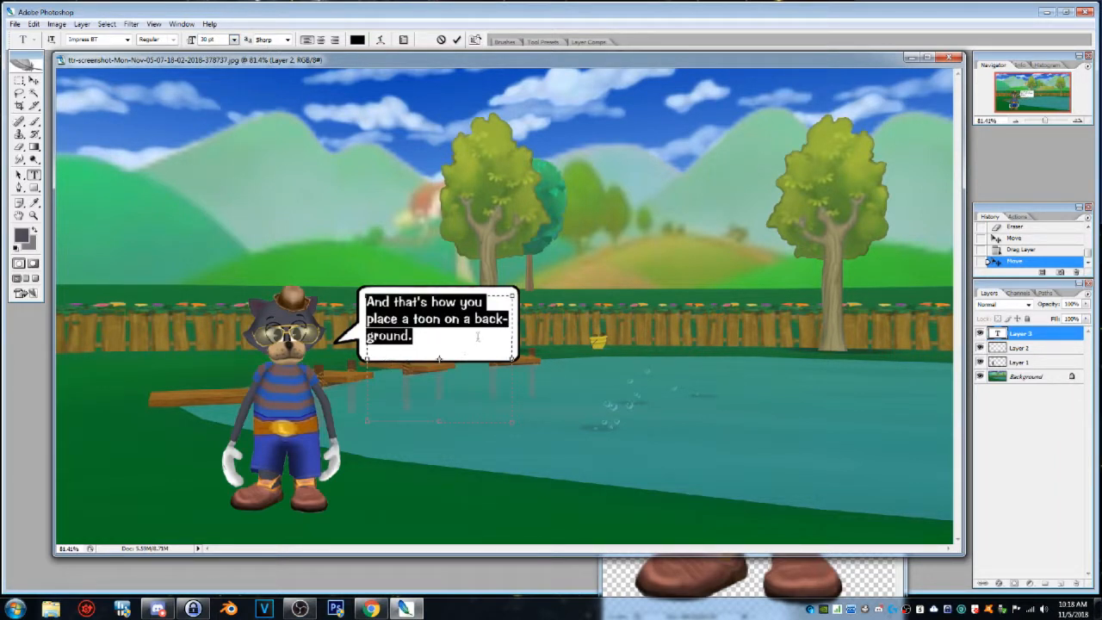
left_click(233, 40)
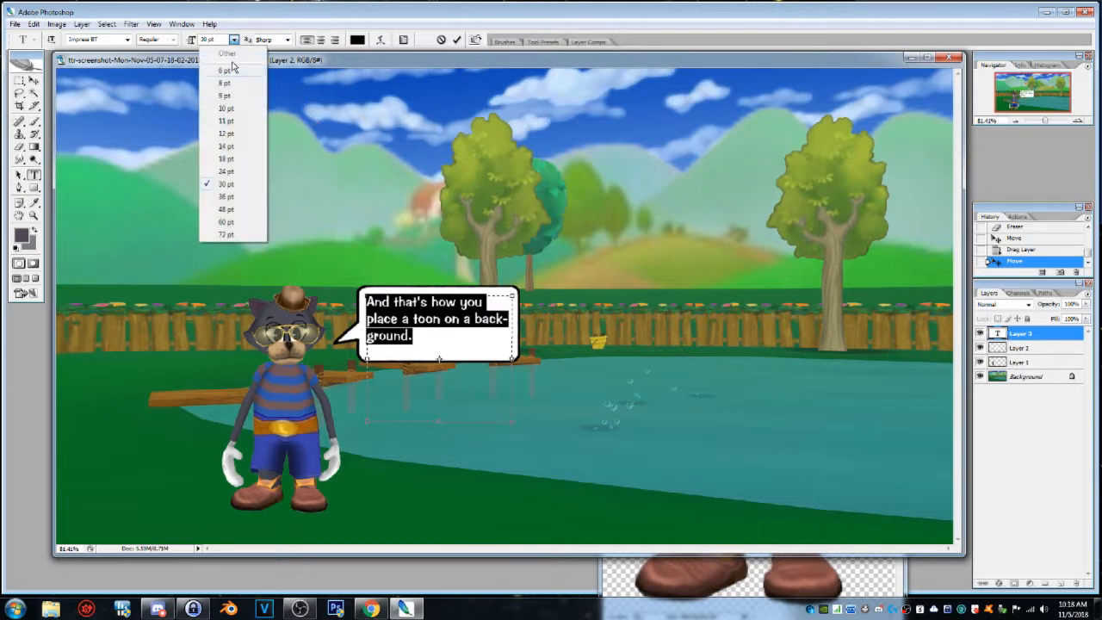
left_click(230, 196)
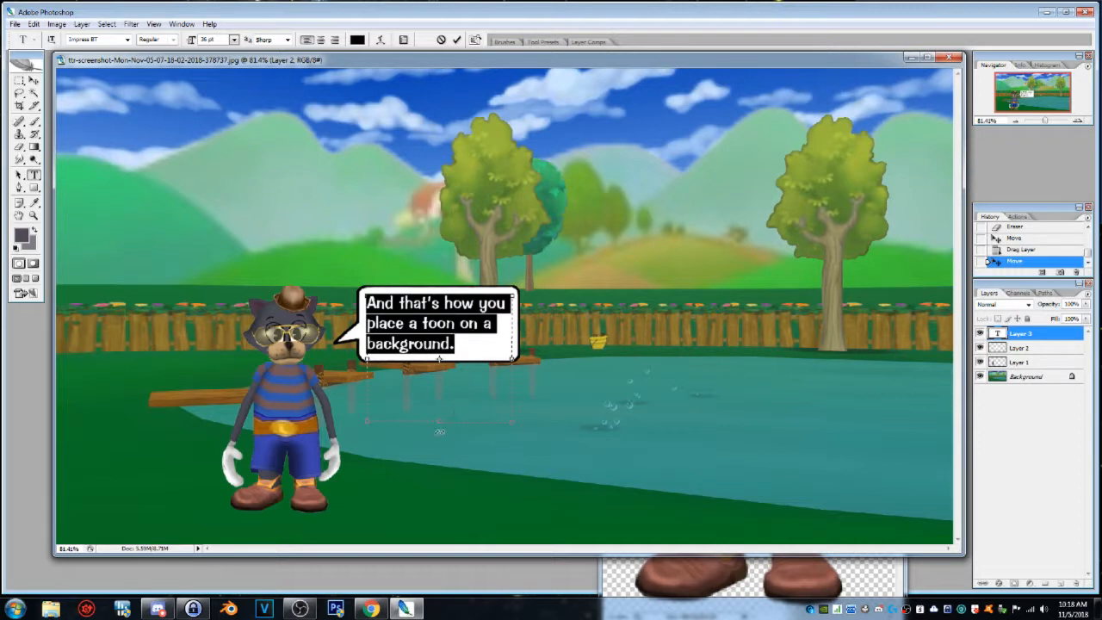
Shorten the text box to the speech bubble's height, center-align the sentence and commit the text.
left_click_drag(443, 425, 438, 366)
left_click(321, 40)
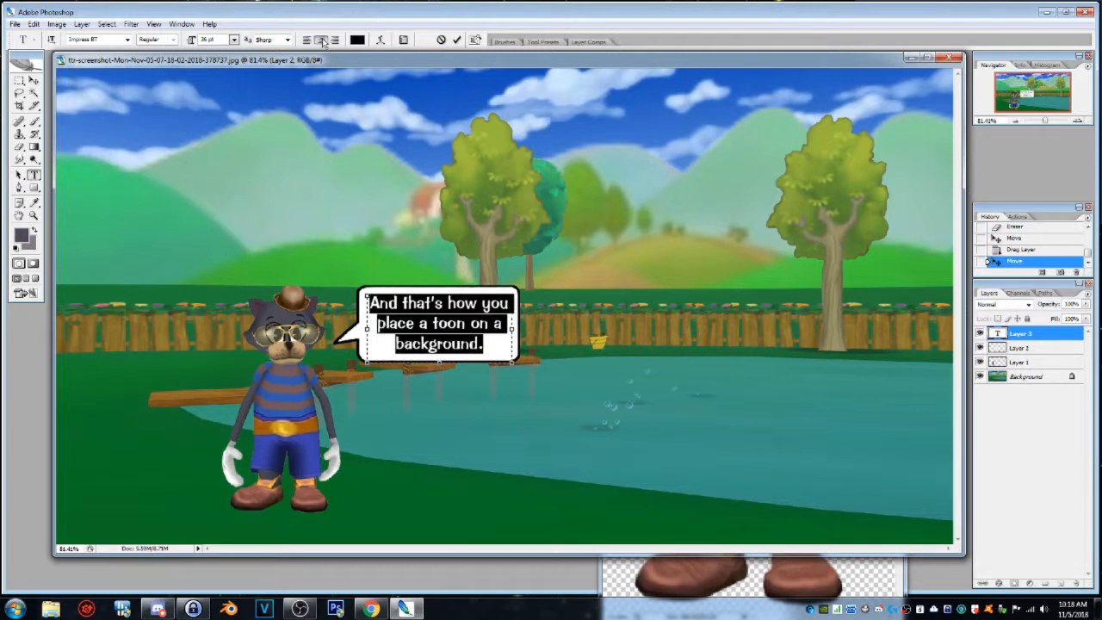
key("ctrl+Return")
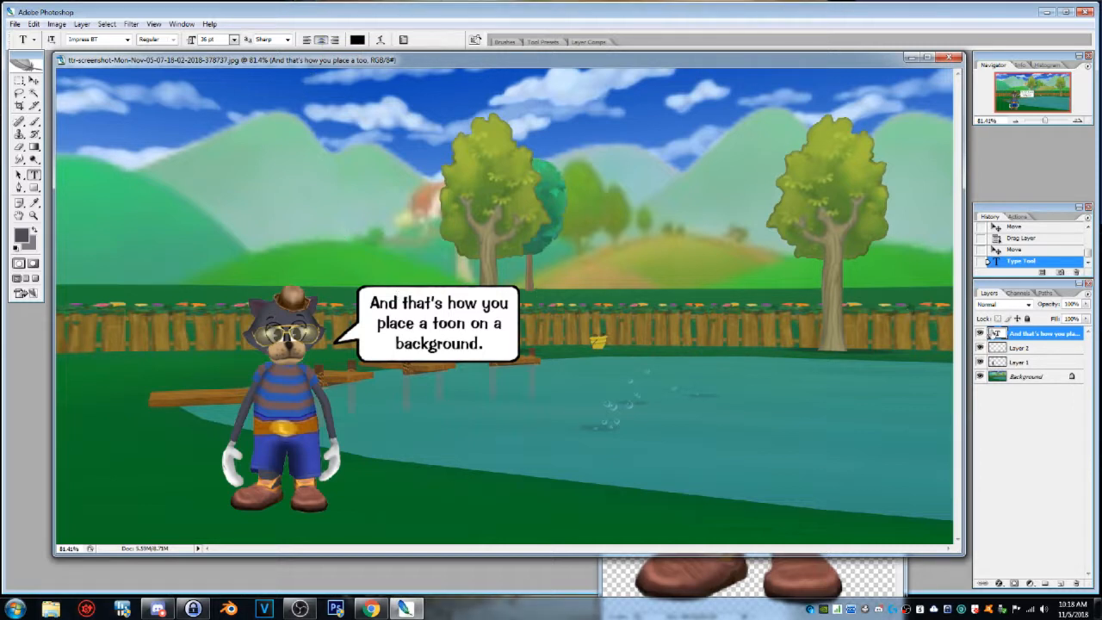
Hide the first sentence's text layer, draw a new text box inside the speech bubble and set its font to VTPortableRemington.
left_click(979, 334)
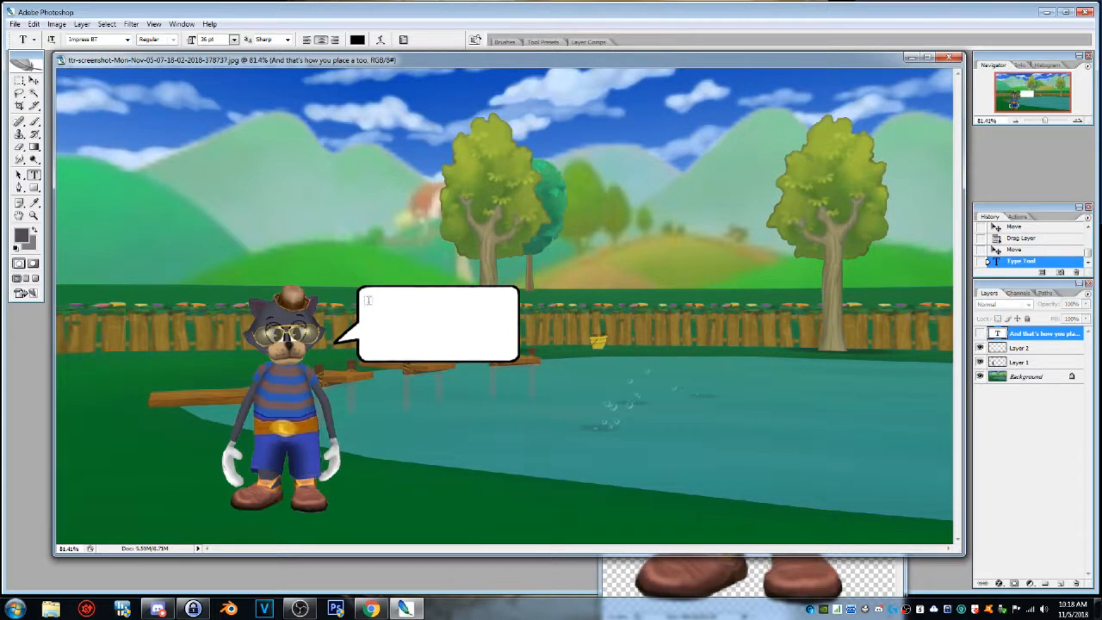
left_click_drag(366, 297, 515, 364)
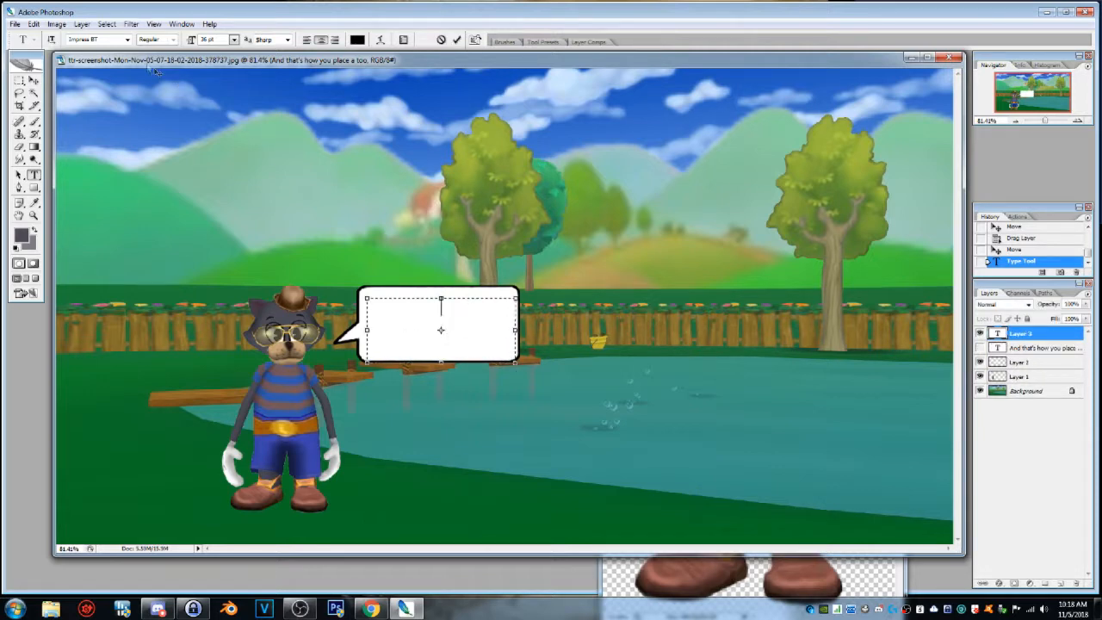
left_click(127, 39)
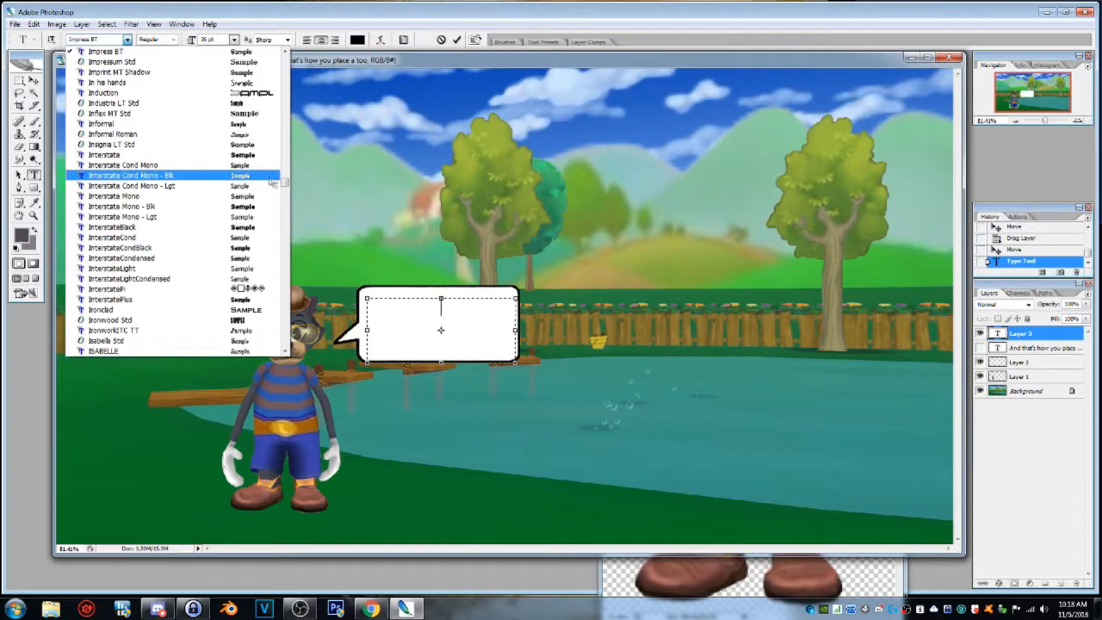
left_click_drag(286, 183, 265, 313)
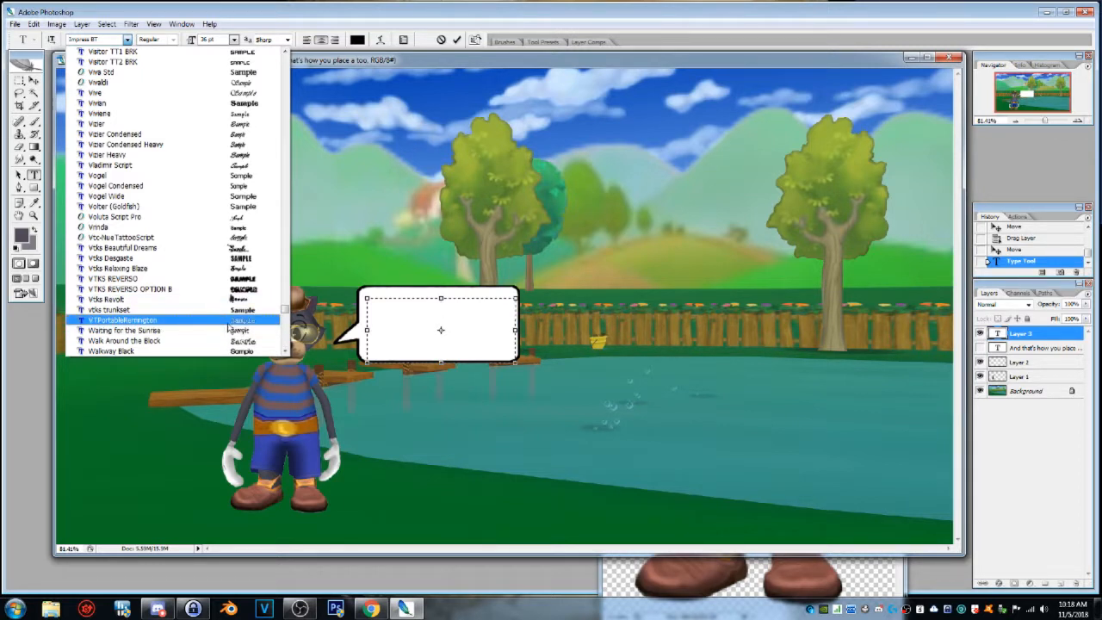
left_click(145, 322)
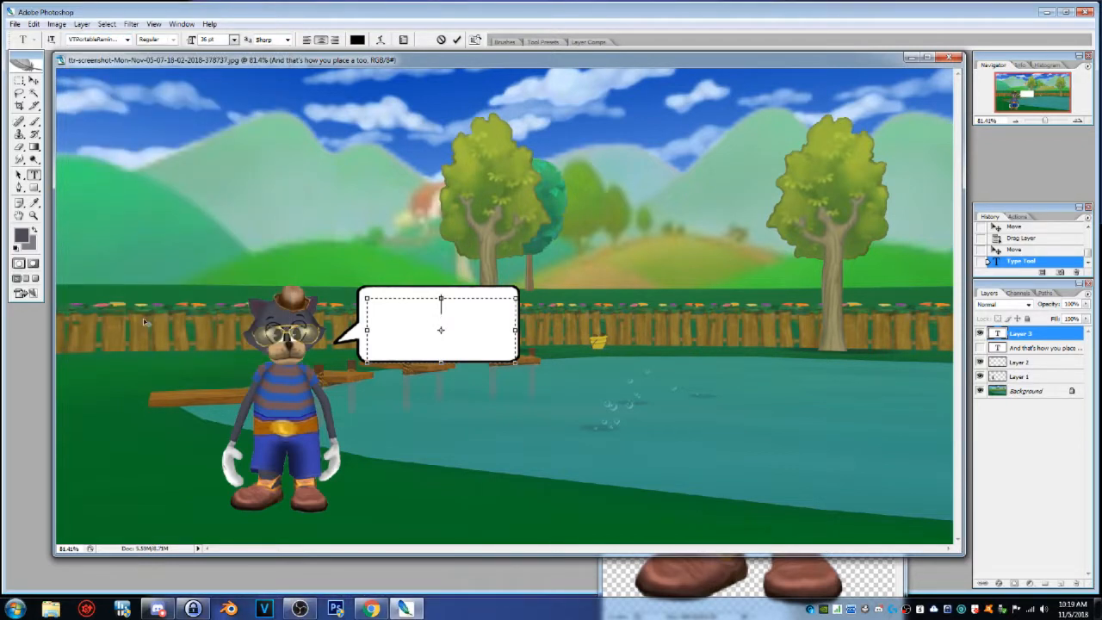
Enter "Wah, wah, wah... I'm talking cog!" in the bubble, shift the text slightly up and left to center it, and commit it.
type("Wah, wah")
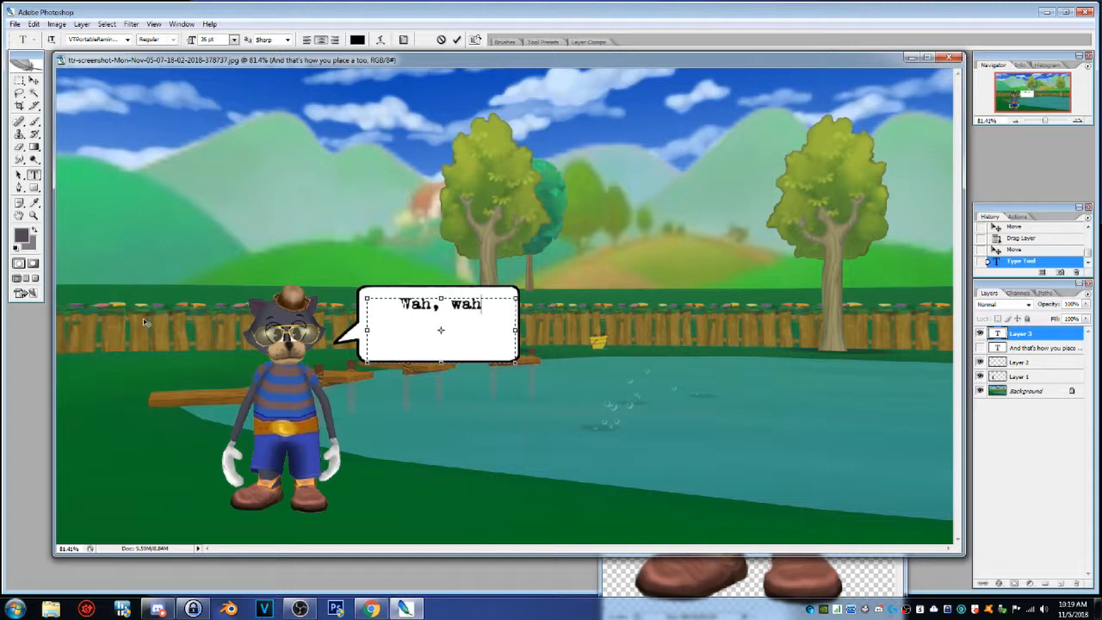
type(", wah")
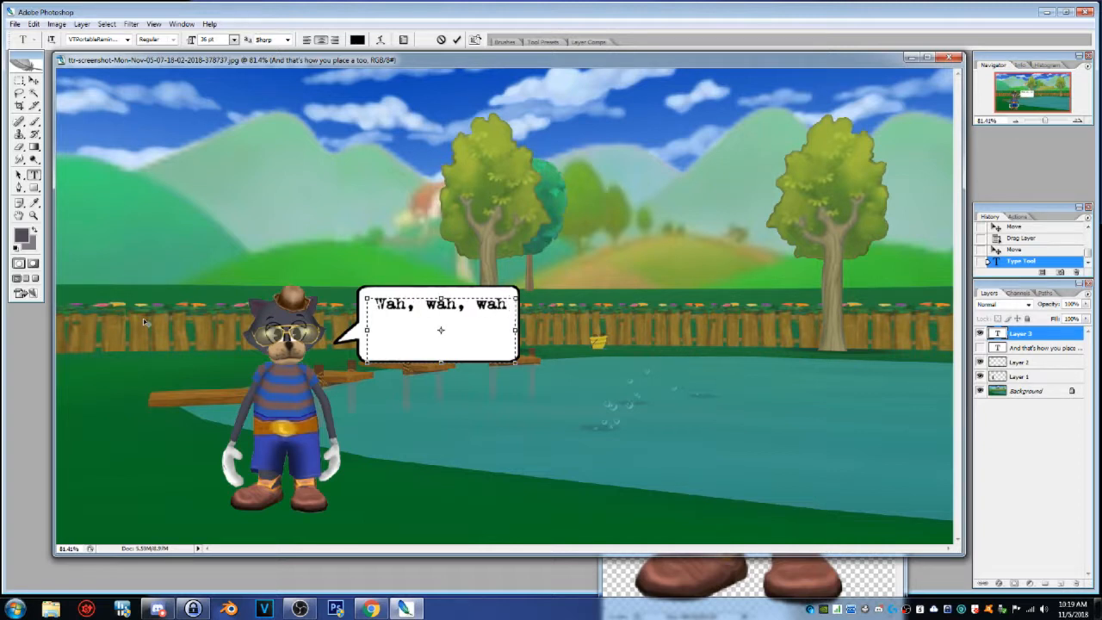
type("...")
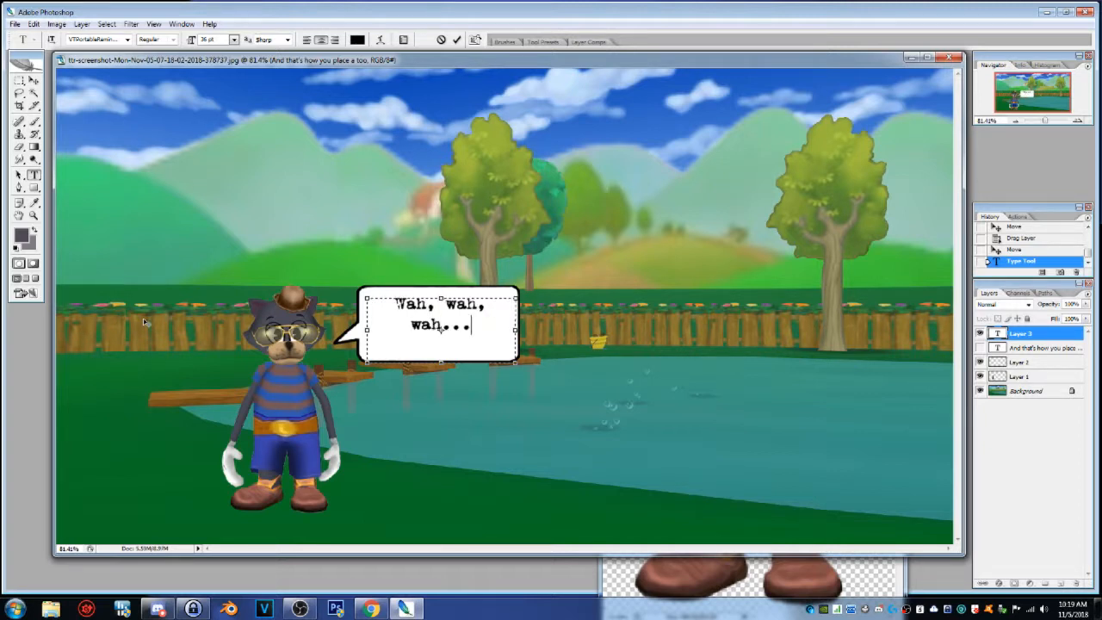
type(" I'm tal")
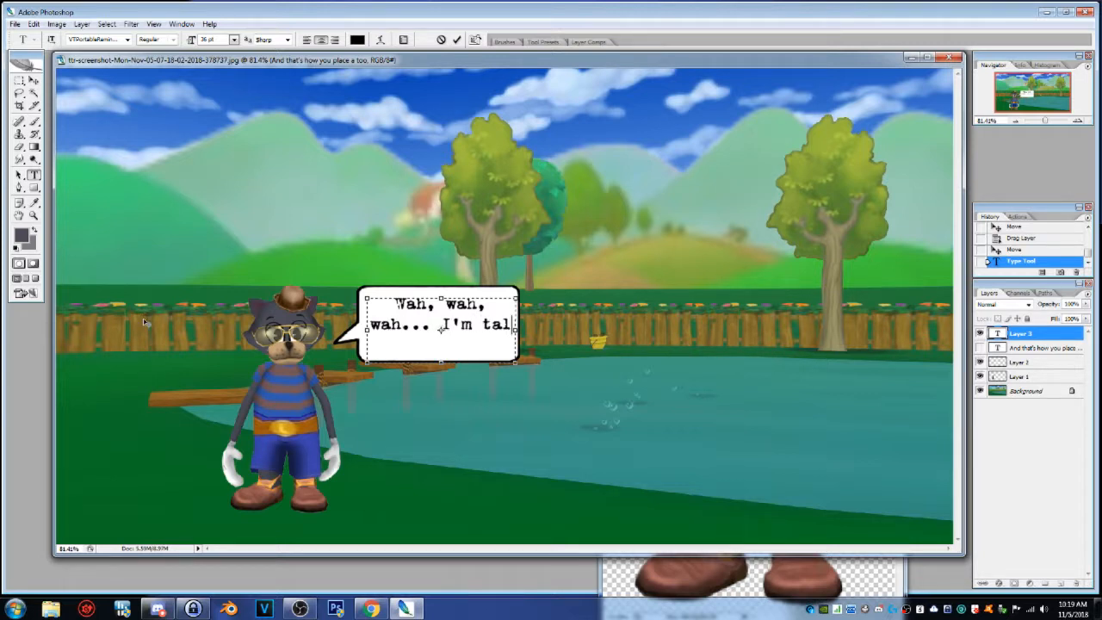
type("king cog!")
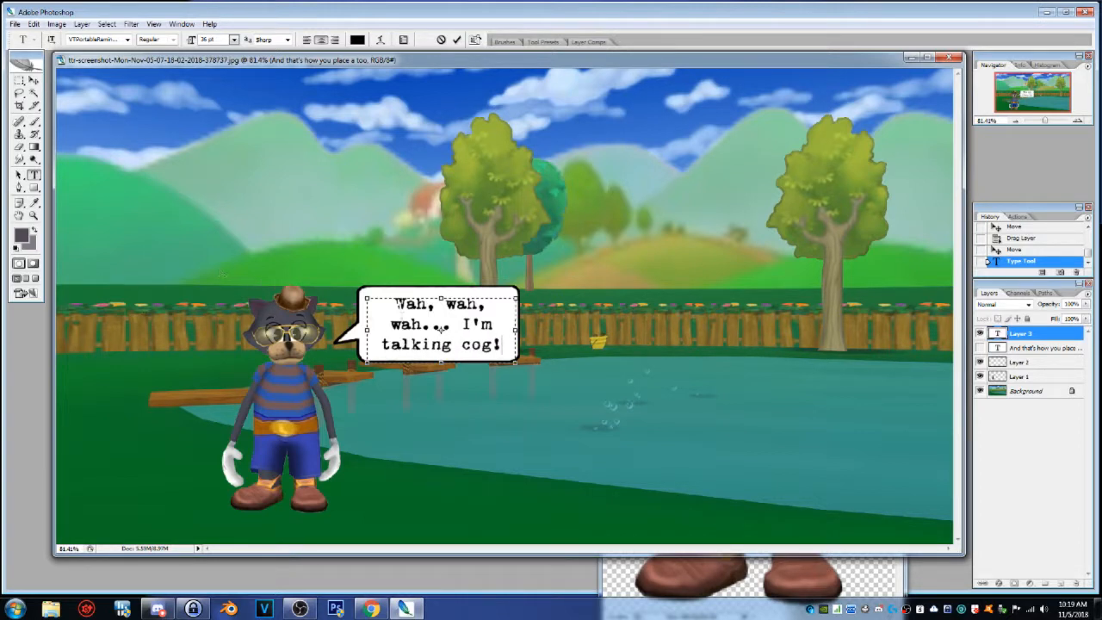
mouse_move(445, 255)
left_mouse_down()
mouse_move(453, 318)
mouse_move(534, 321)
mouse_move(610, 263)
mouse_move(600, 178)
mouse_move(515, 123)
mouse_move(439, 251)
left_mouse_up()
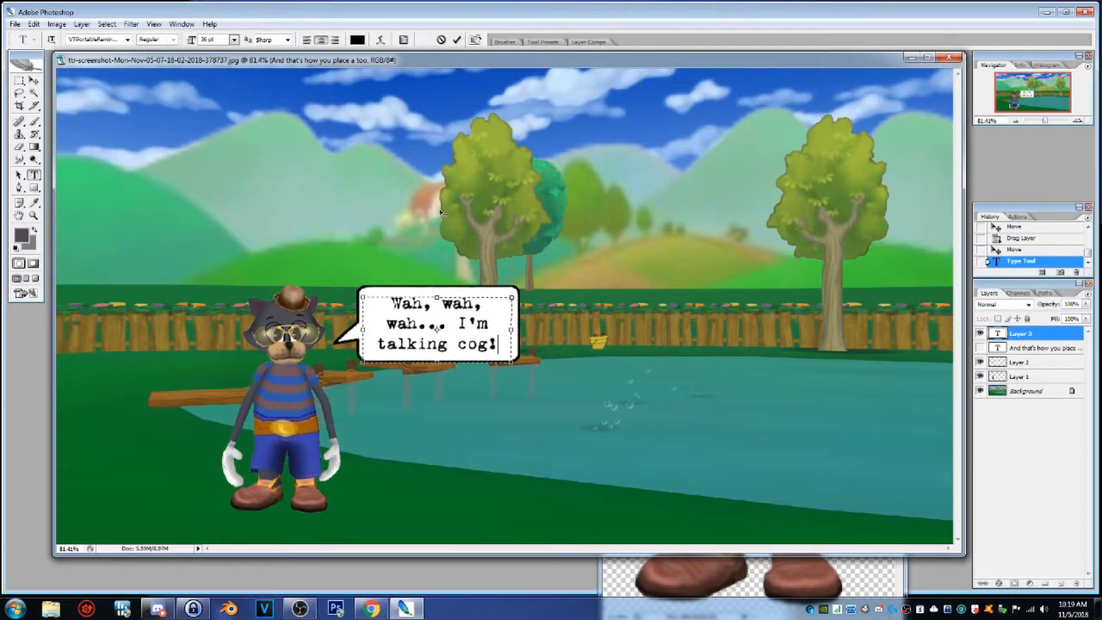
key("ctrl+Return")
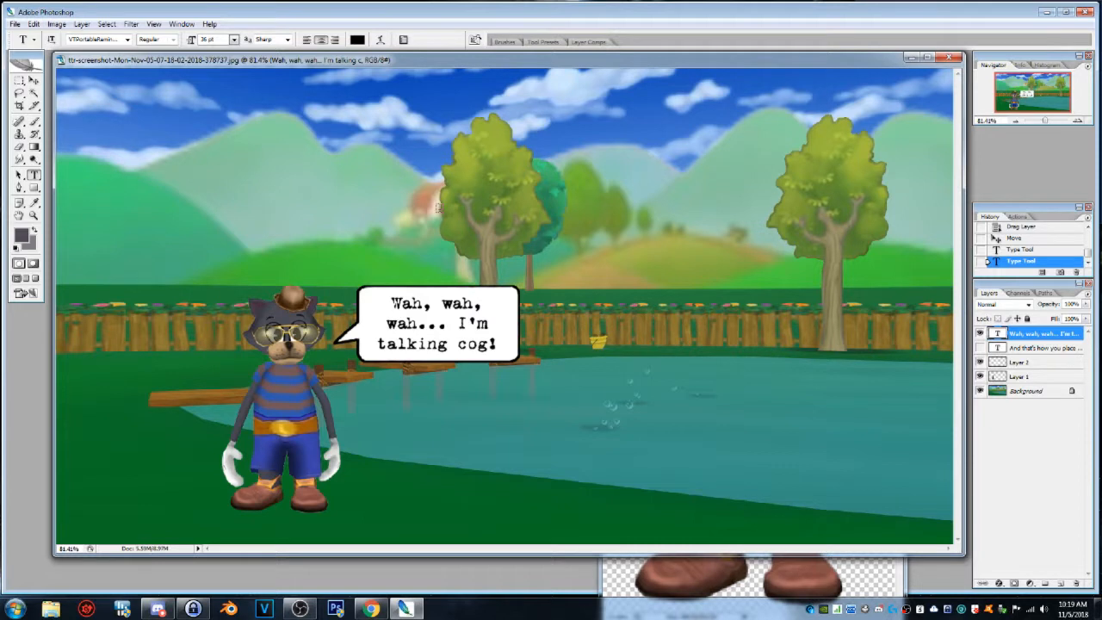
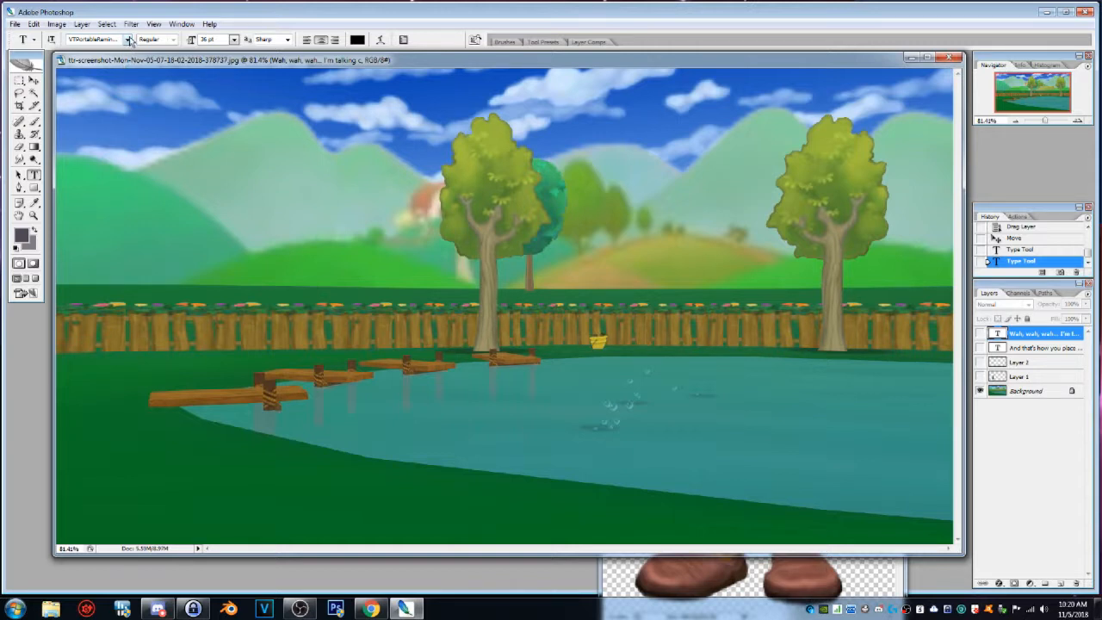
Set the text font to Minnie and the font size to 72 pt.
left_click(126, 40)
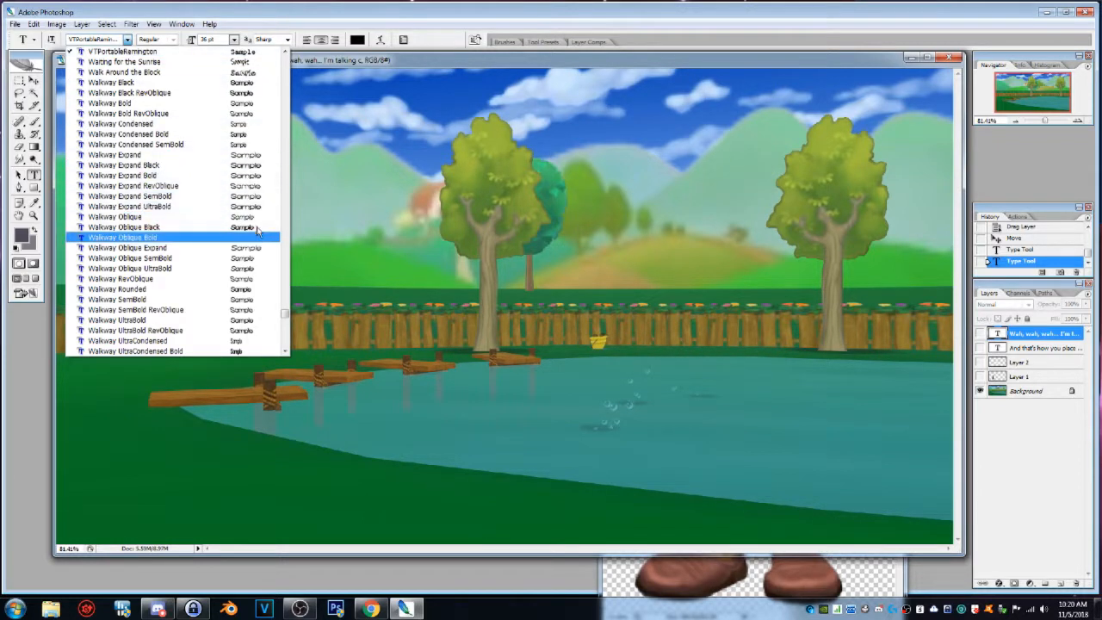
left_click_drag(285, 316, 286, 299)
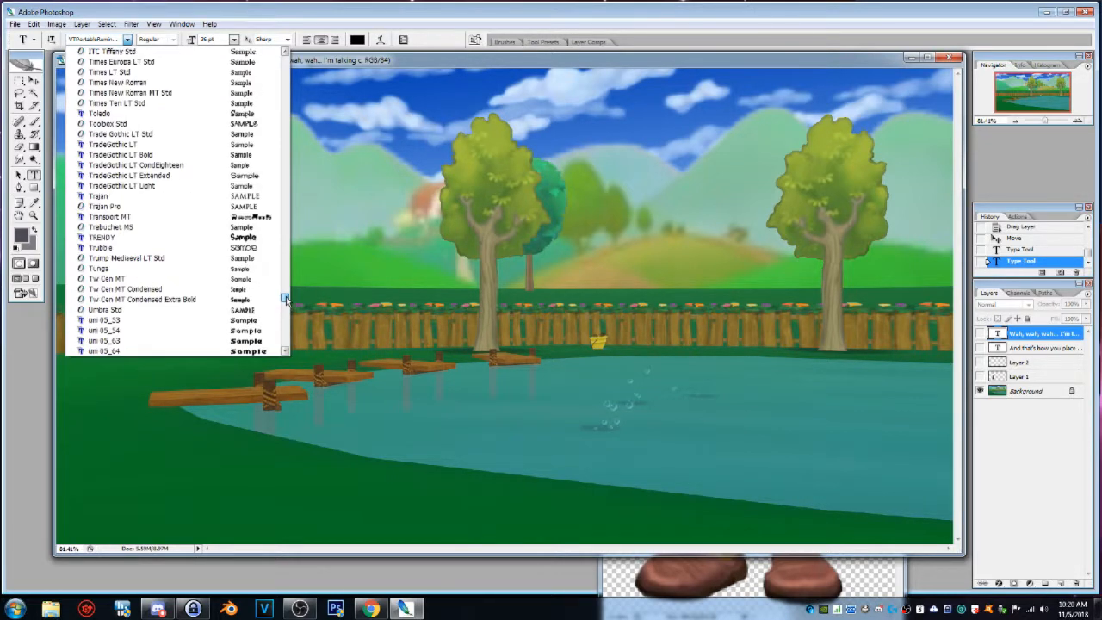
left_click_drag(286, 299, 286, 268)
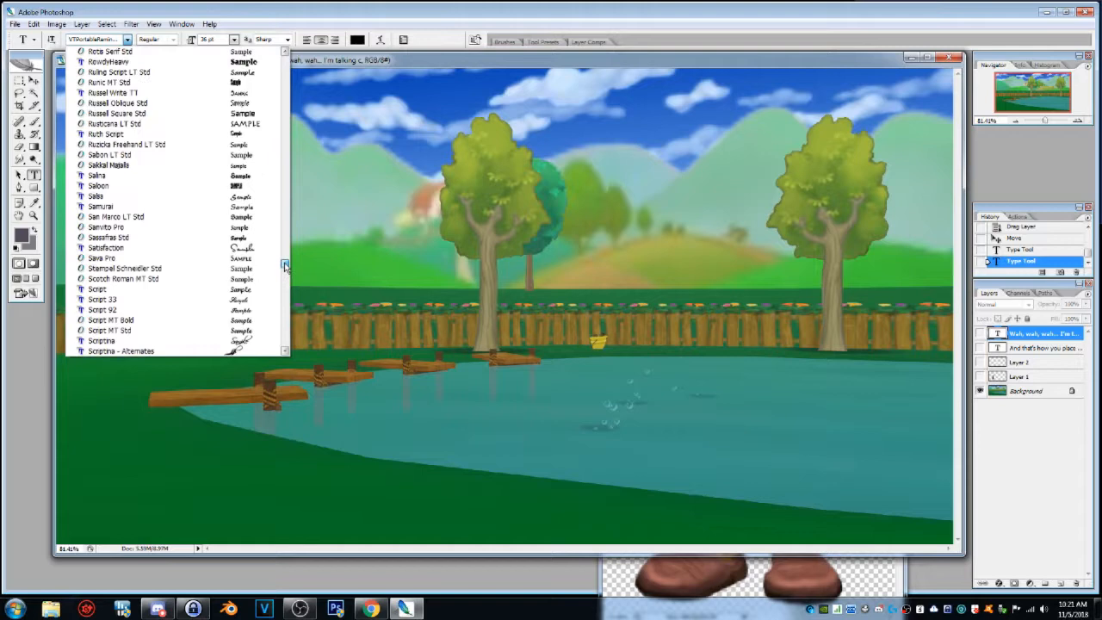
left_click_drag(285, 268, 284, 240)
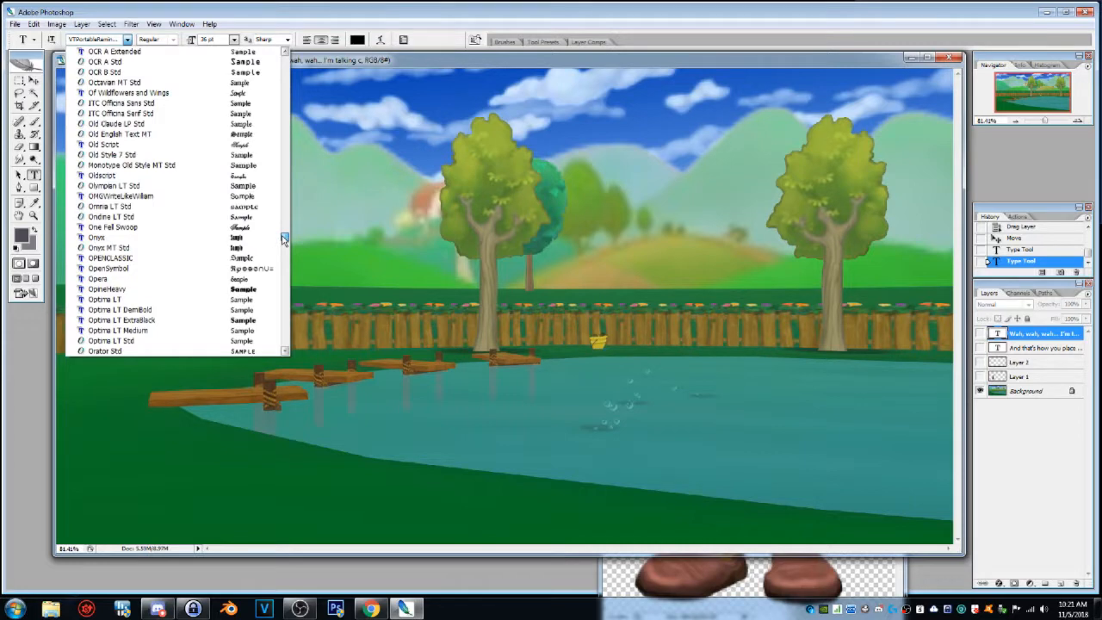
left_click_drag(284, 239, 284, 226)
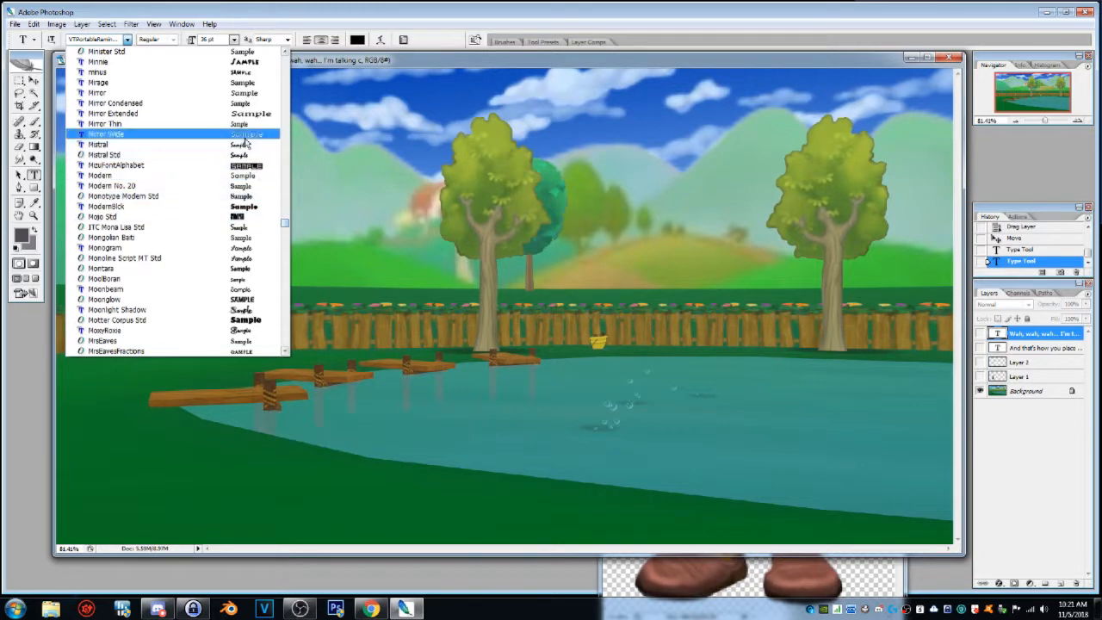
left_click(107, 66)
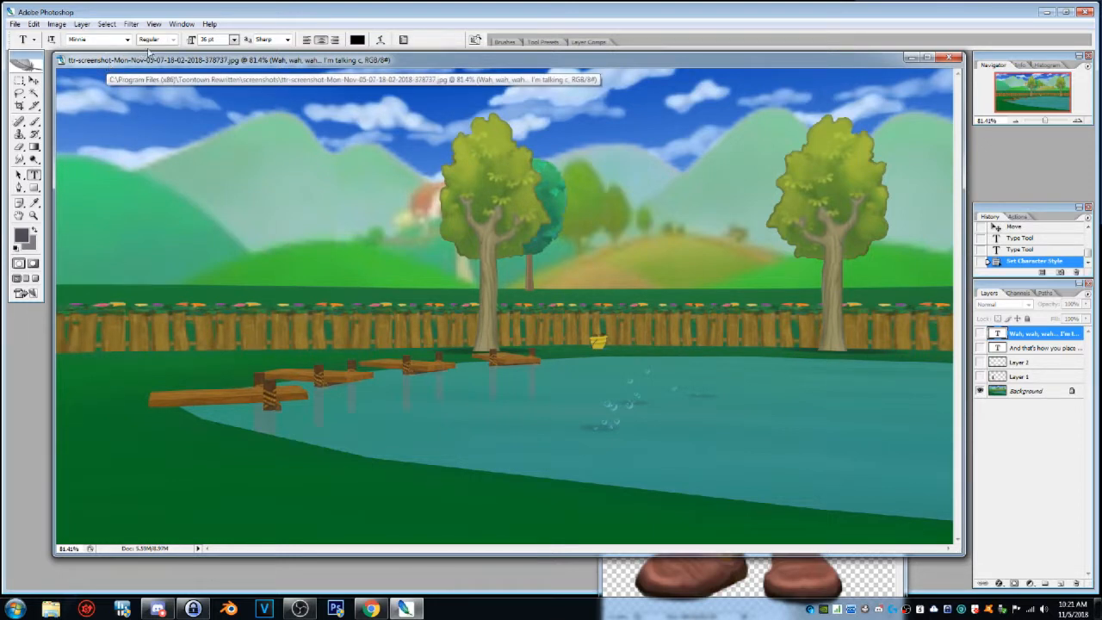
left_click(233, 39)
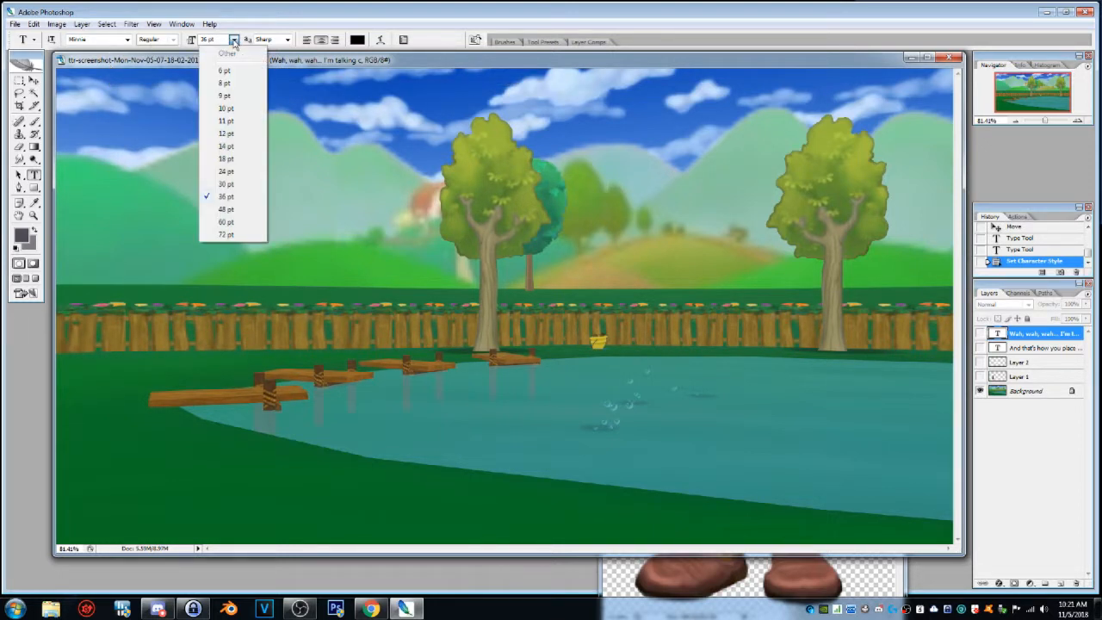
left_click(226, 235)
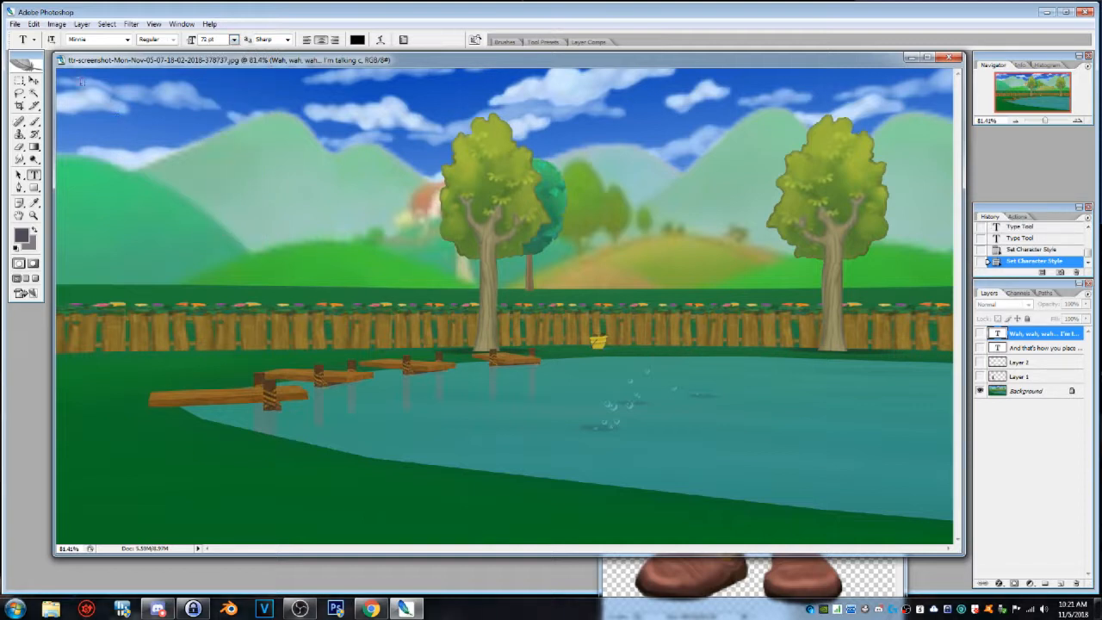
Draw a wide text box across the sky, spanning nearly the full image width, and enter "This is my poster title!".
left_click_drag(89, 97, 942, 166)
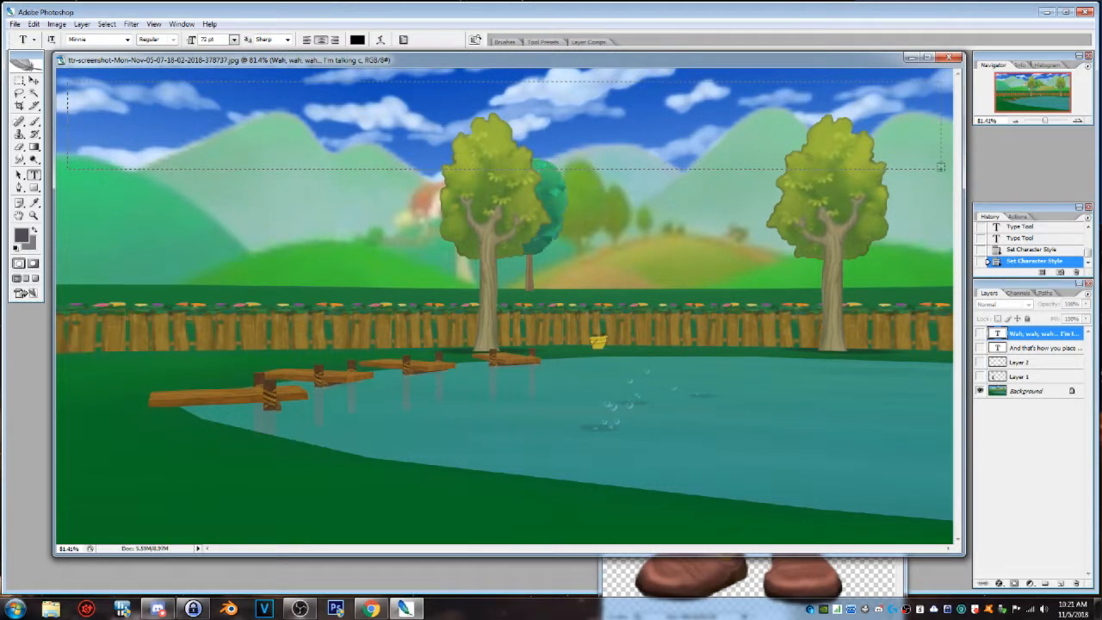
left_click_drag(941, 166, 940, 168)
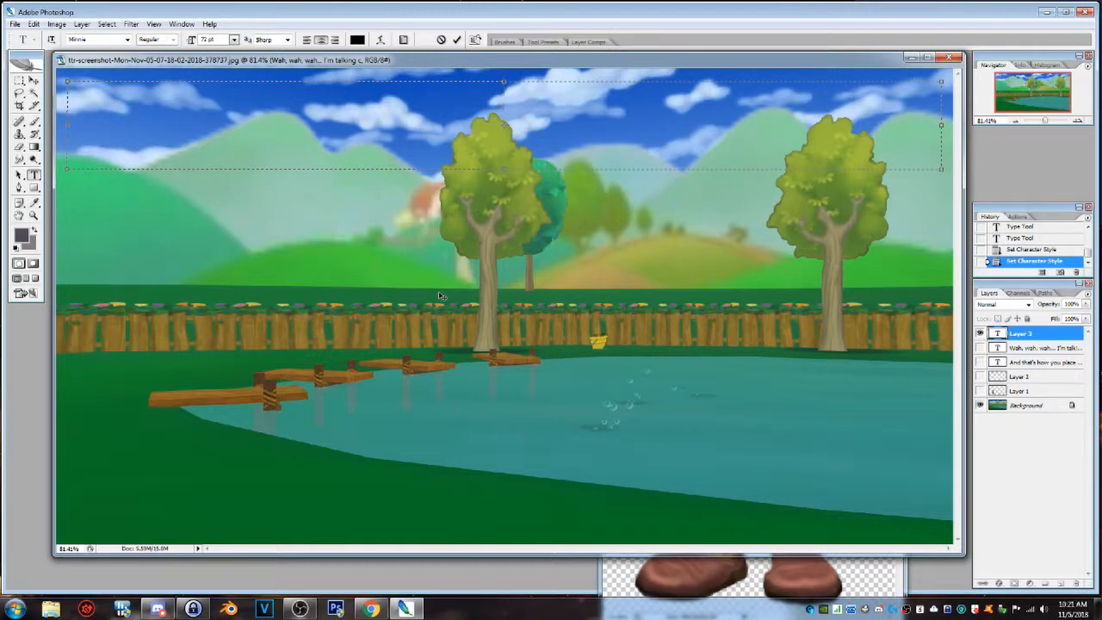
type("THIS")
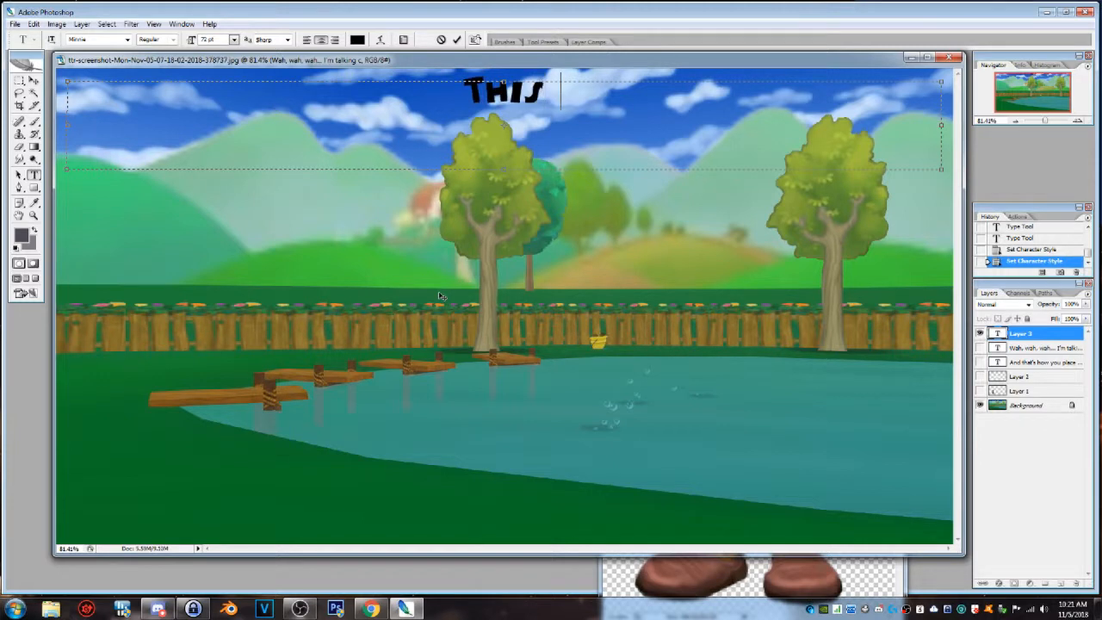
type(" IS MY P")
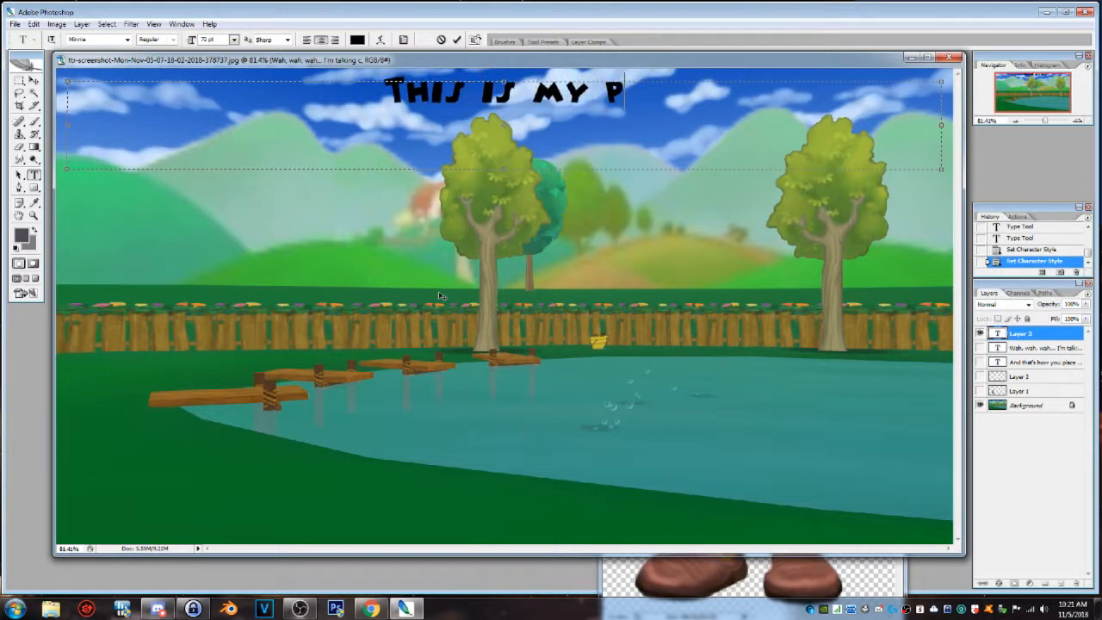
type("OSTER TITLE")
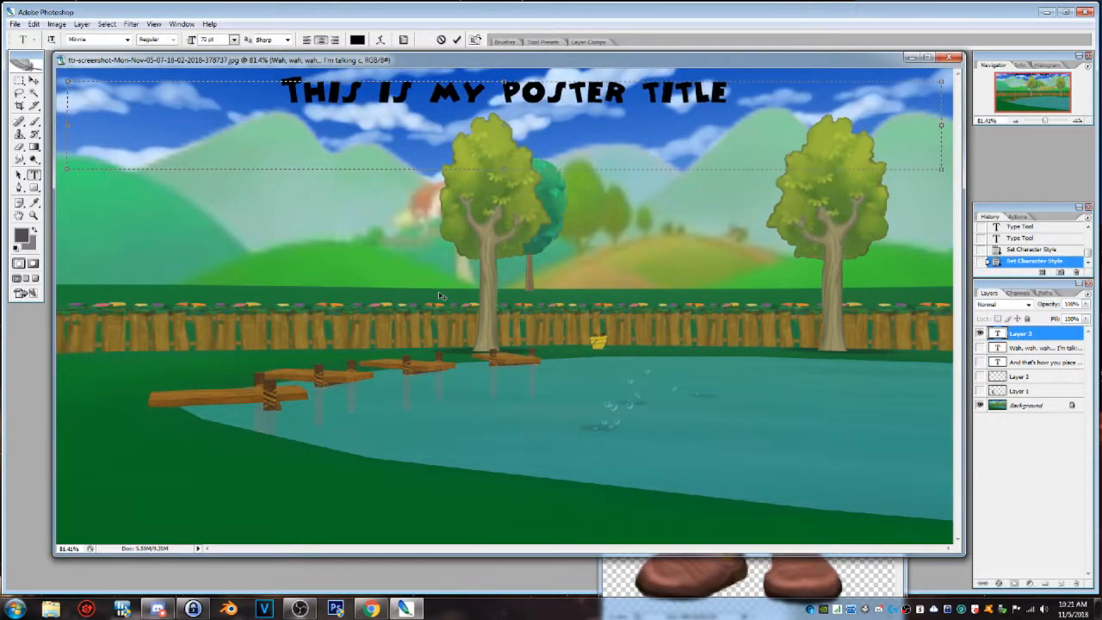
type("!")
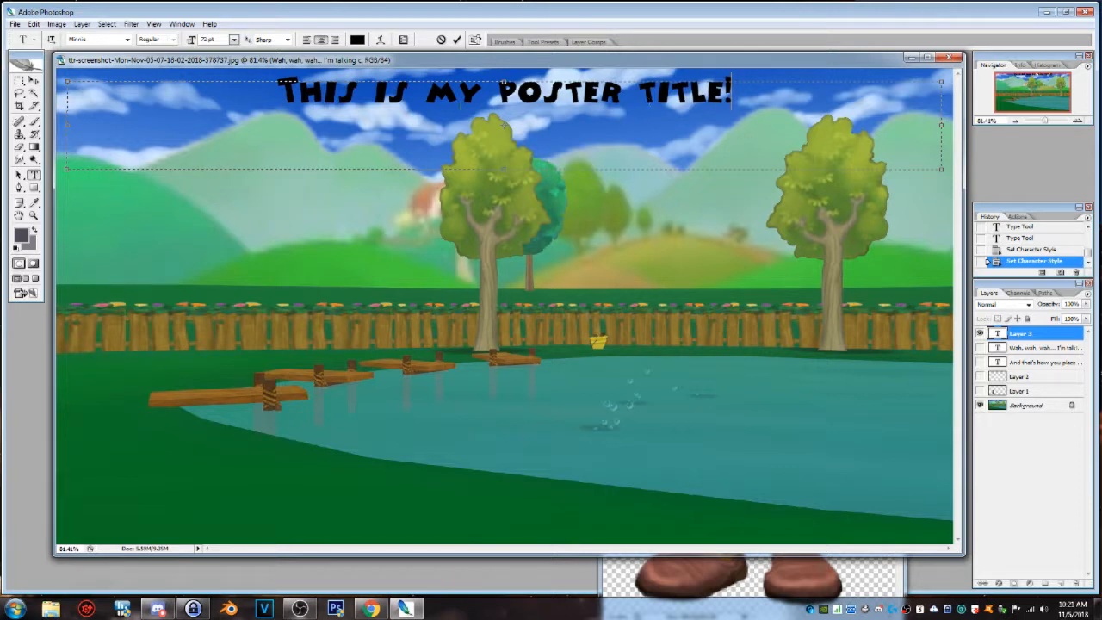
Set the entire poster title to 150 pt and extend its text box downward to fit the whole title.
left_click_drag(736, 93, 272, 91)
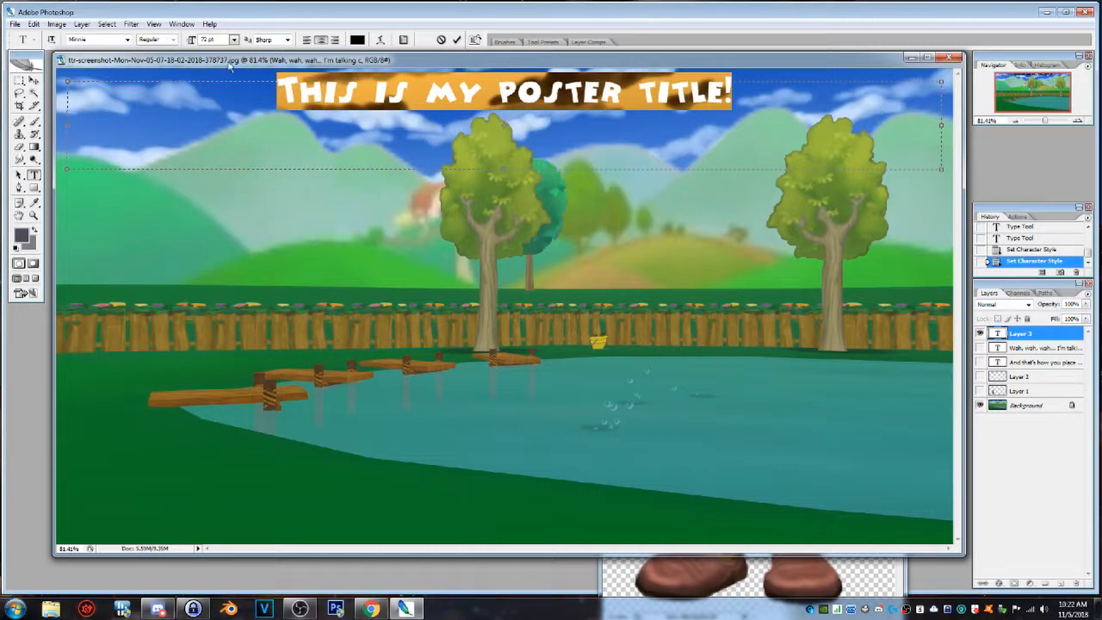
left_click(234, 39)
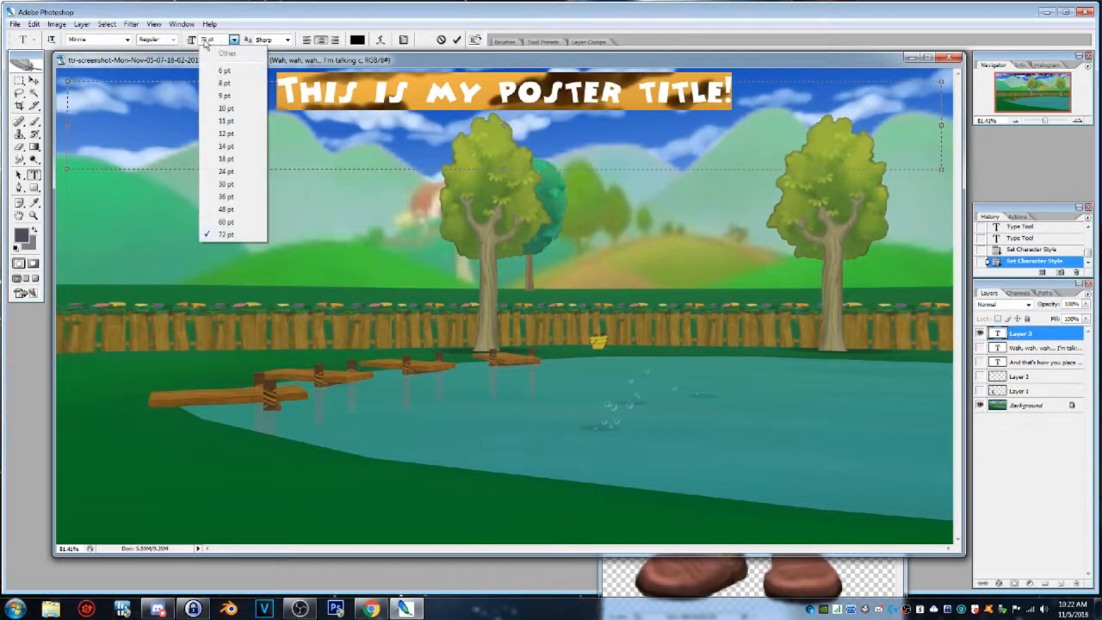
left_click(203, 40)
double_click(204, 40)
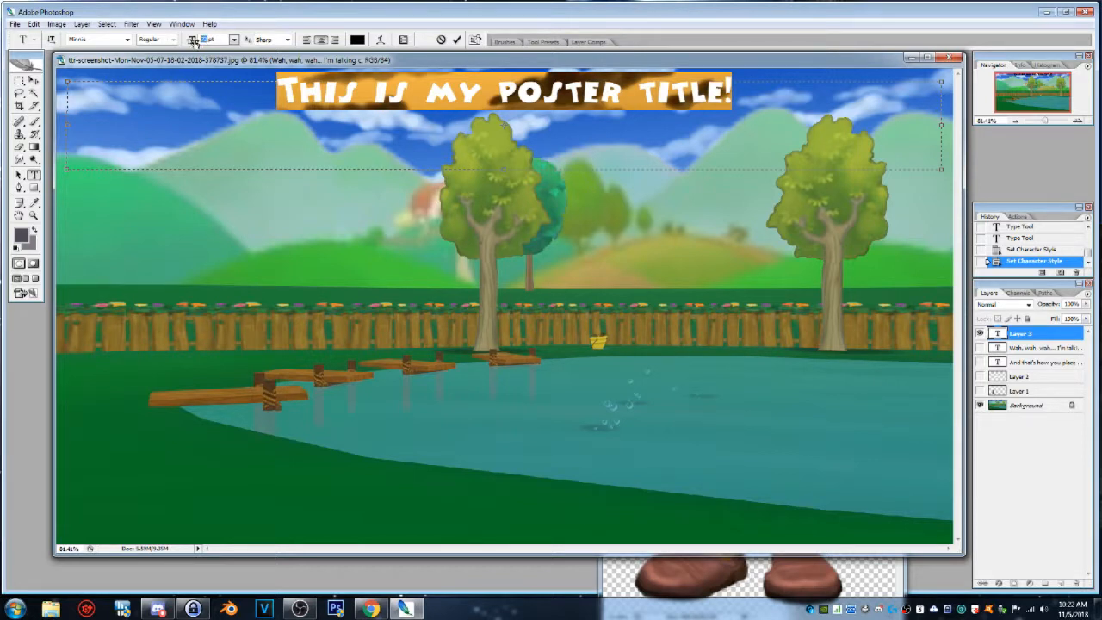
type("150")
key("Return")
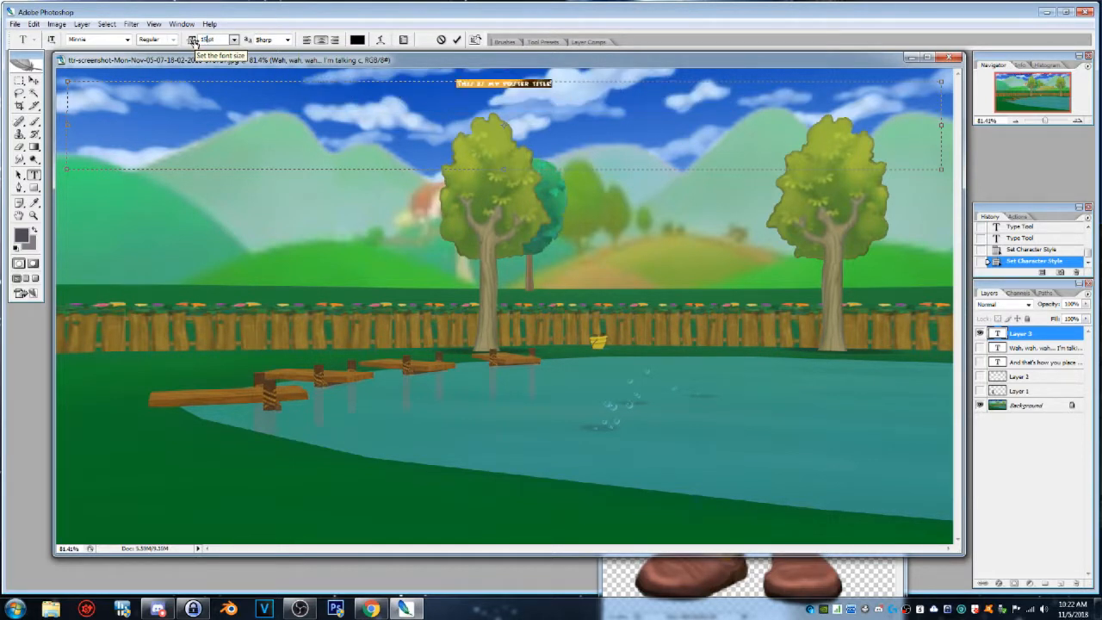
left_click(193, 41)
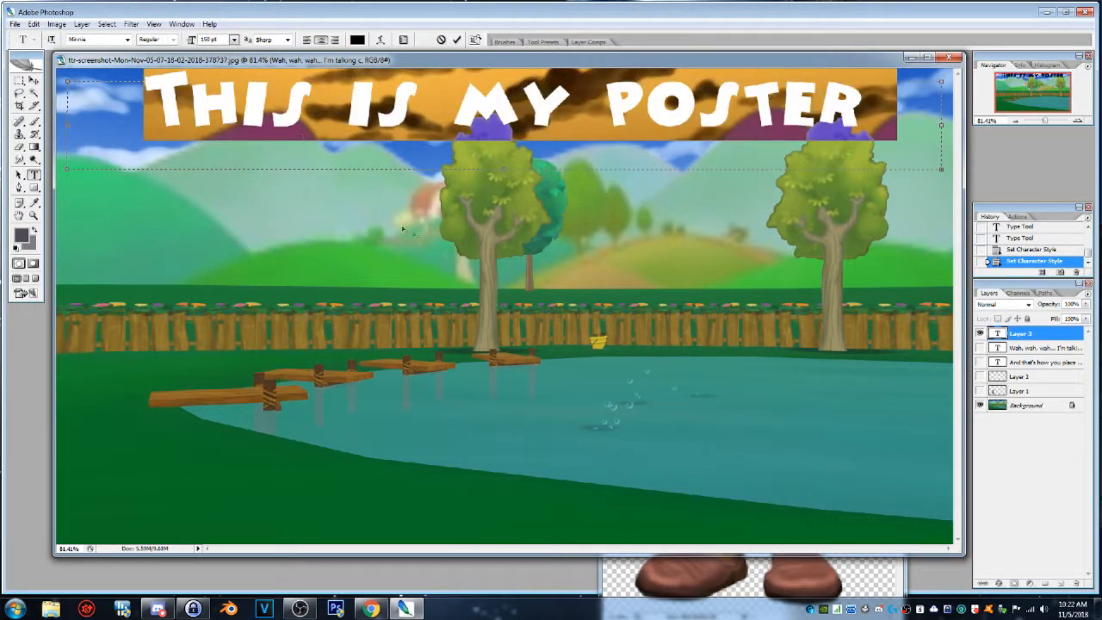
key("ctrl+Return")
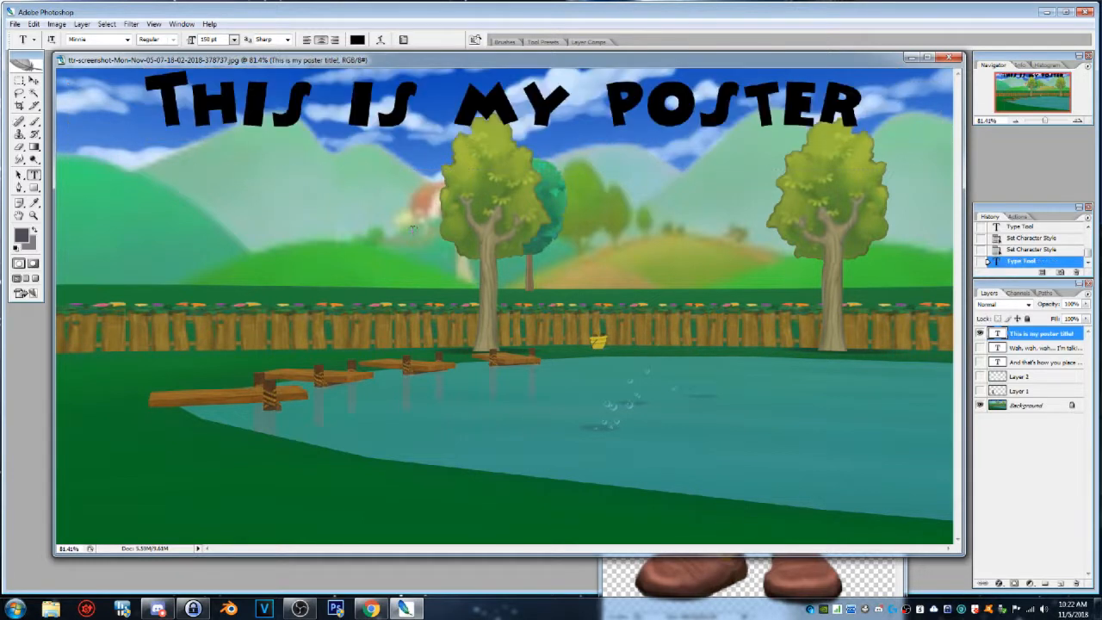
left_click(516, 116)
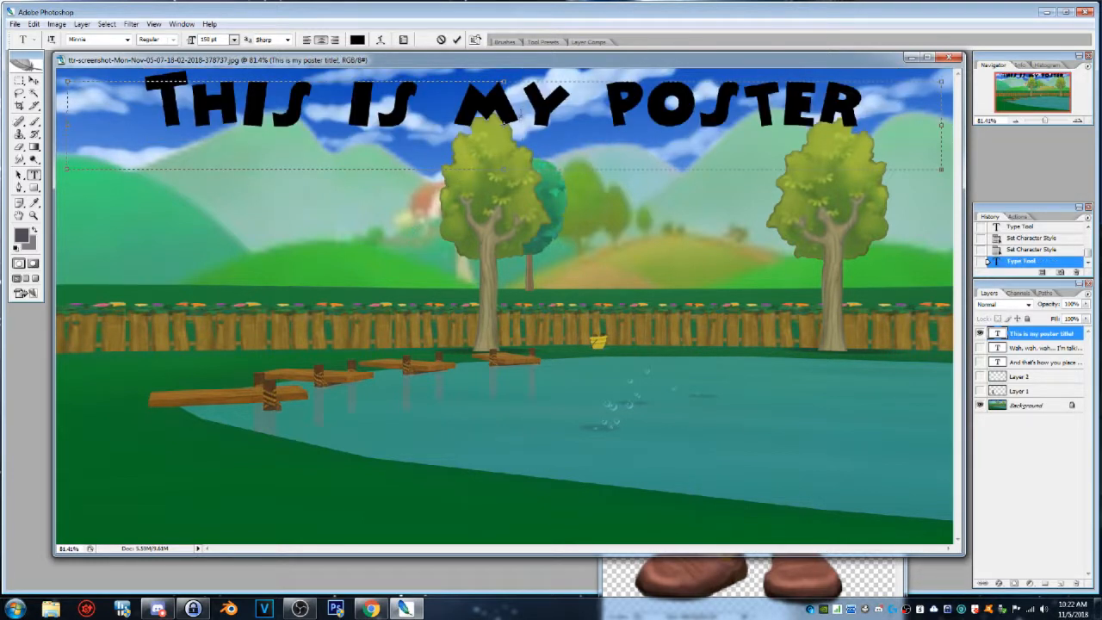
left_click_drag(504, 168, 491, 244)
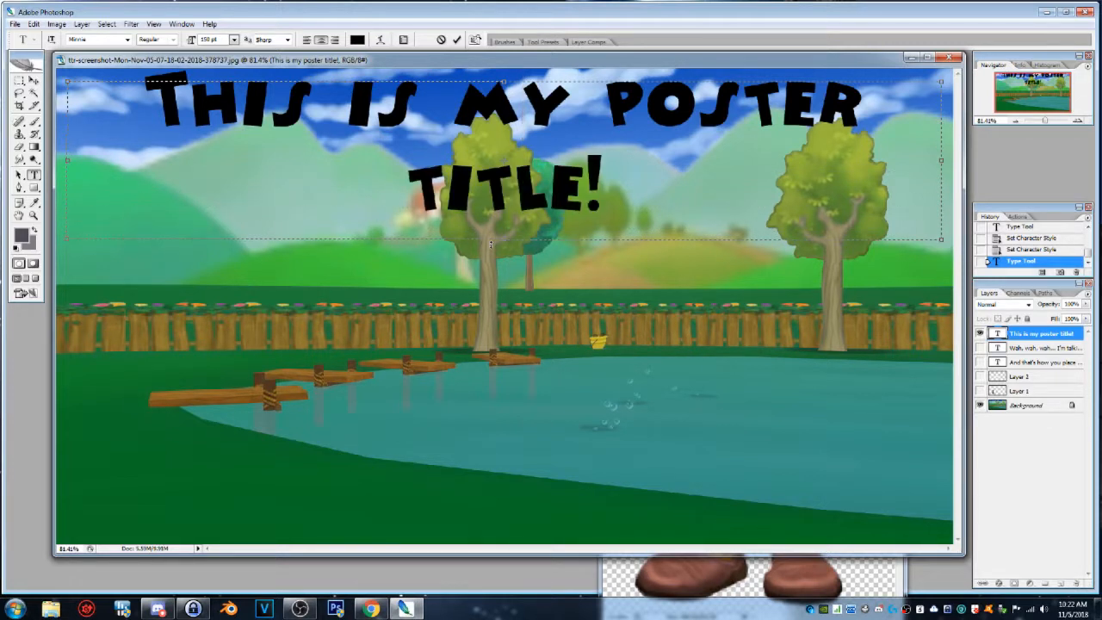
Commit the poster title text and enable a drop shadow in the title layer's style, showing its settings.
key("ctrl+Return")
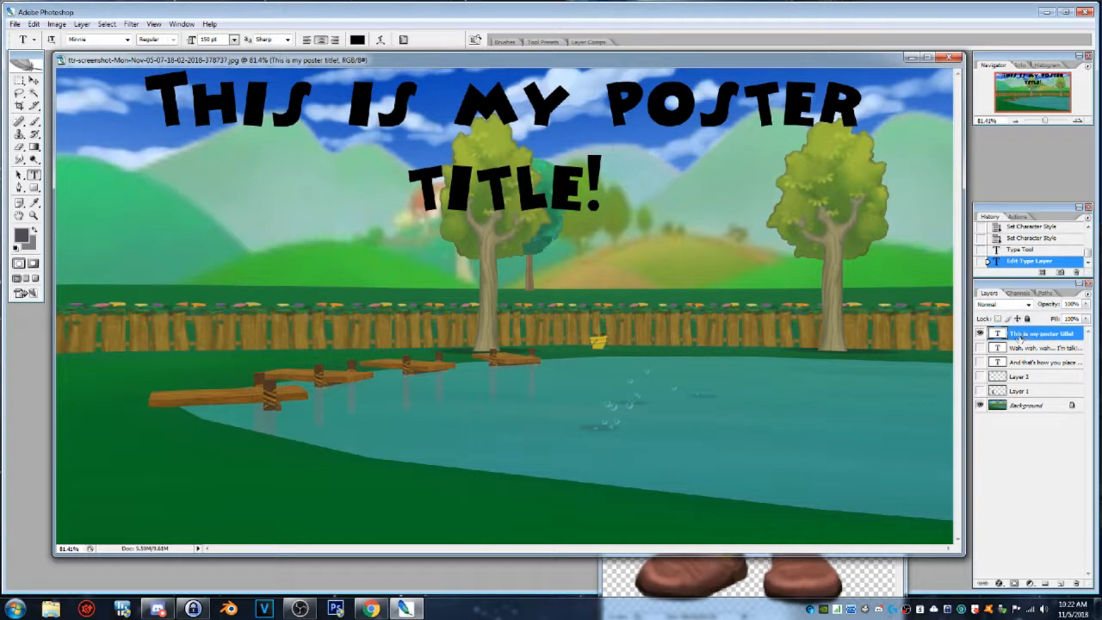
right_click(1024, 337)
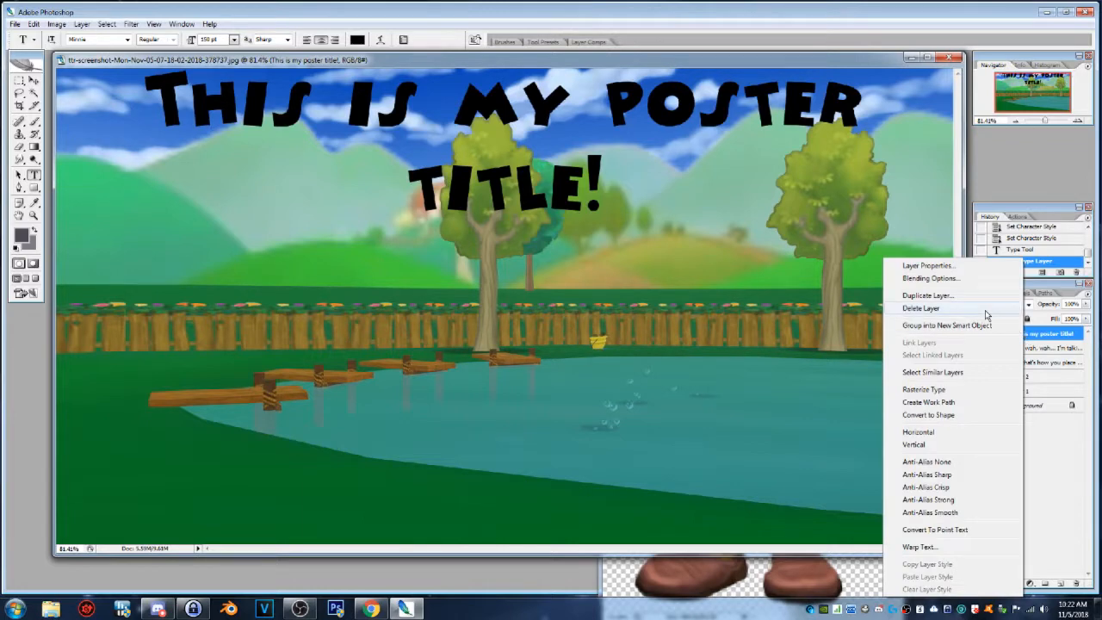
left_click(930, 281)
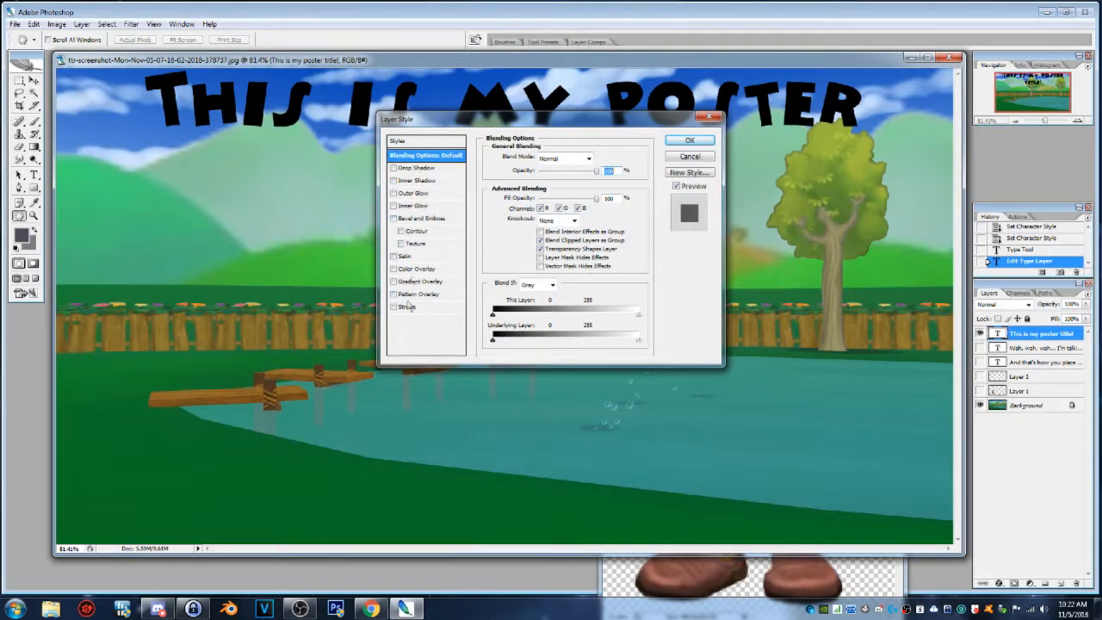
left_click(393, 168)
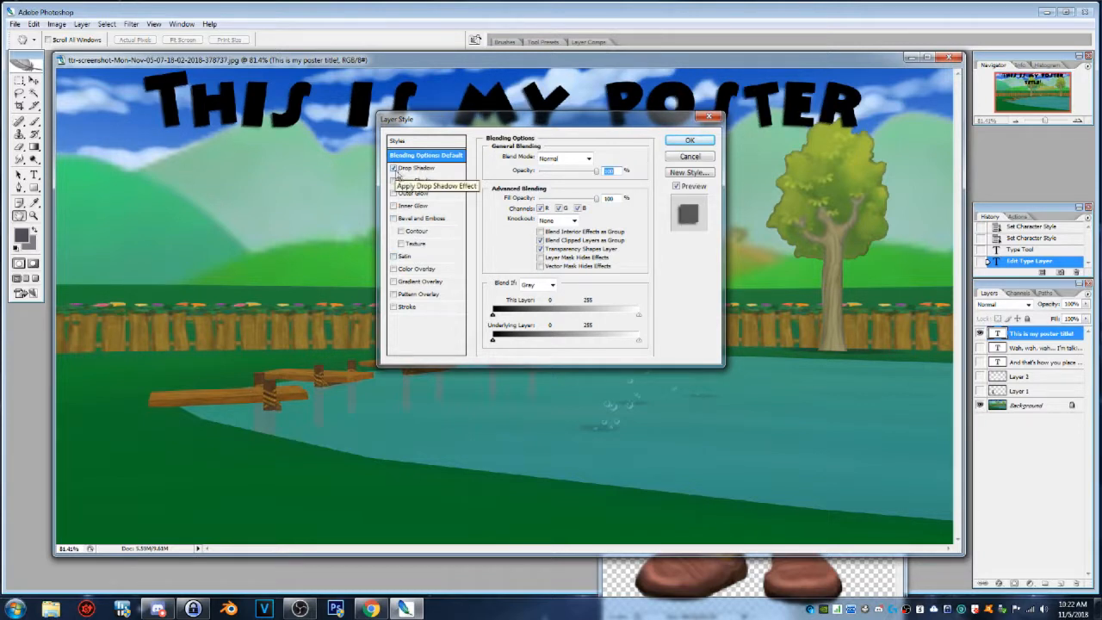
left_click(414, 170)
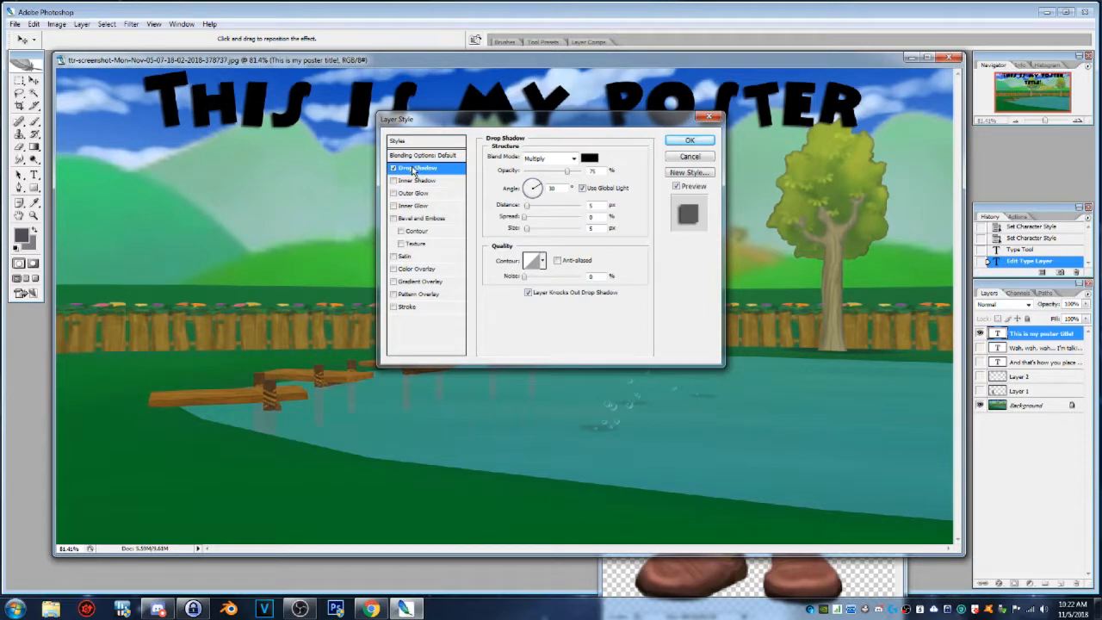
Color the title's drop shadow pure red (ff0000) and rotate its lighting angle to about -53°.
left_click(589, 160)
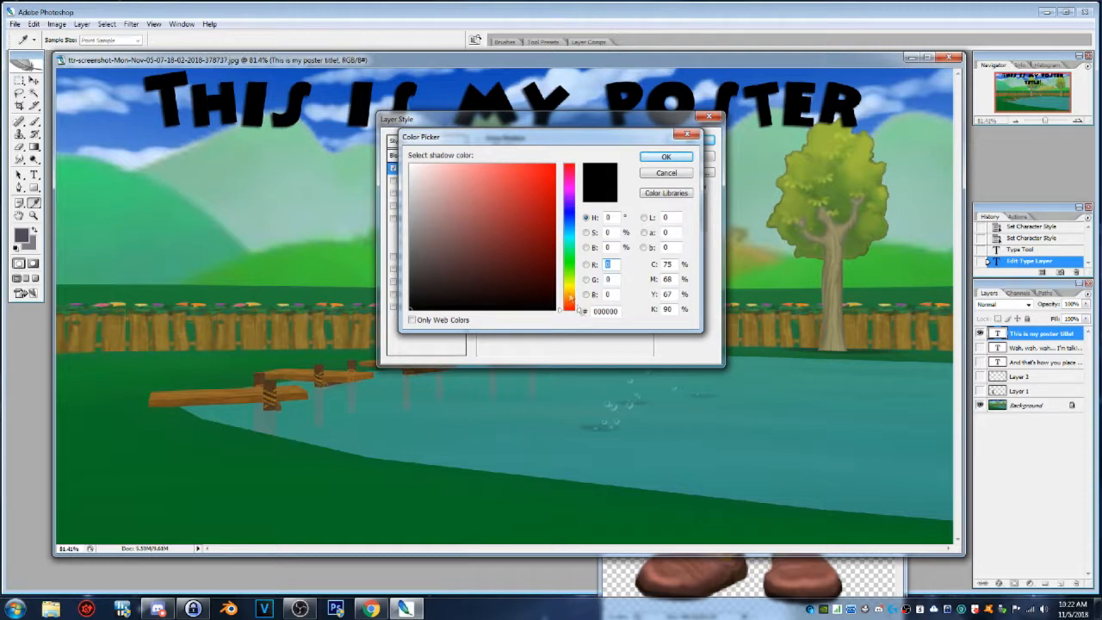
left_click_drag(549, 177, 557, 163)
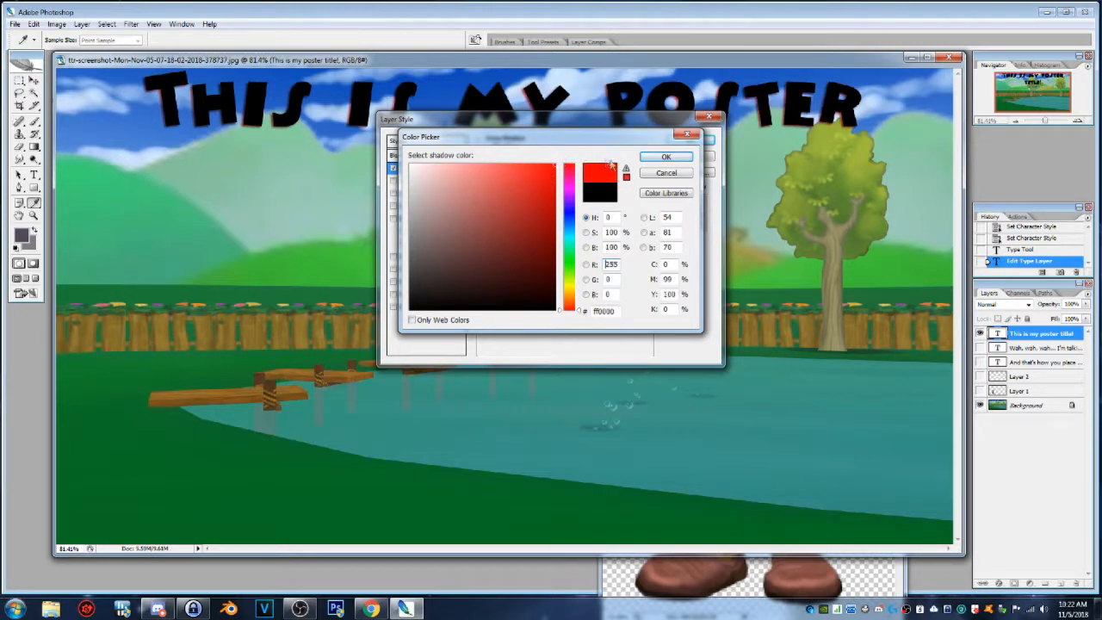
left_click(664, 159)
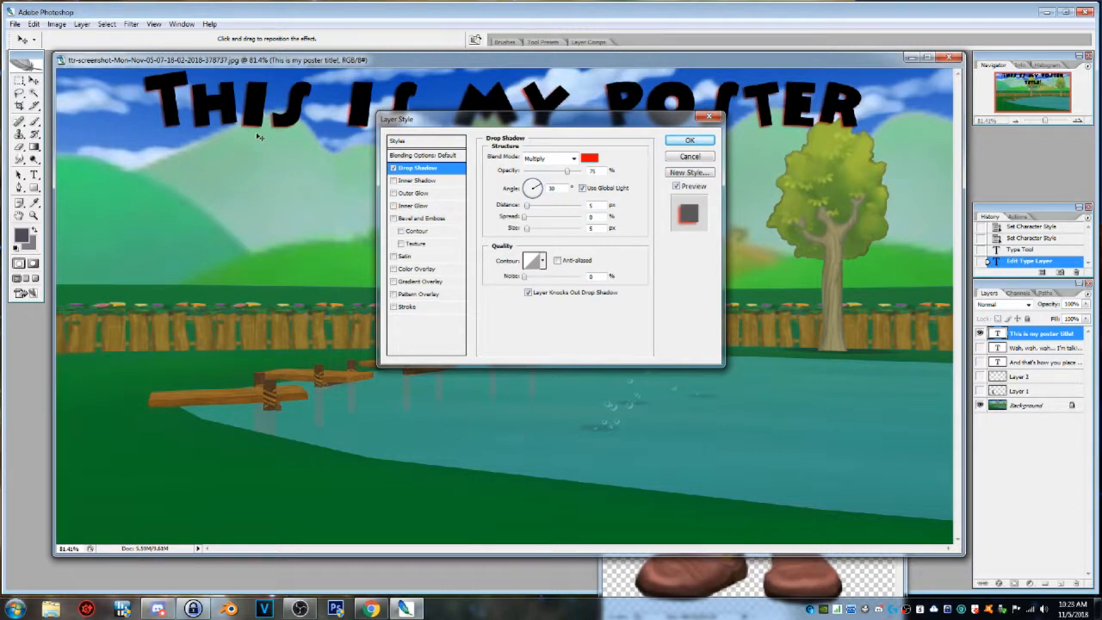
left_click_drag(542, 189, 527, 187)
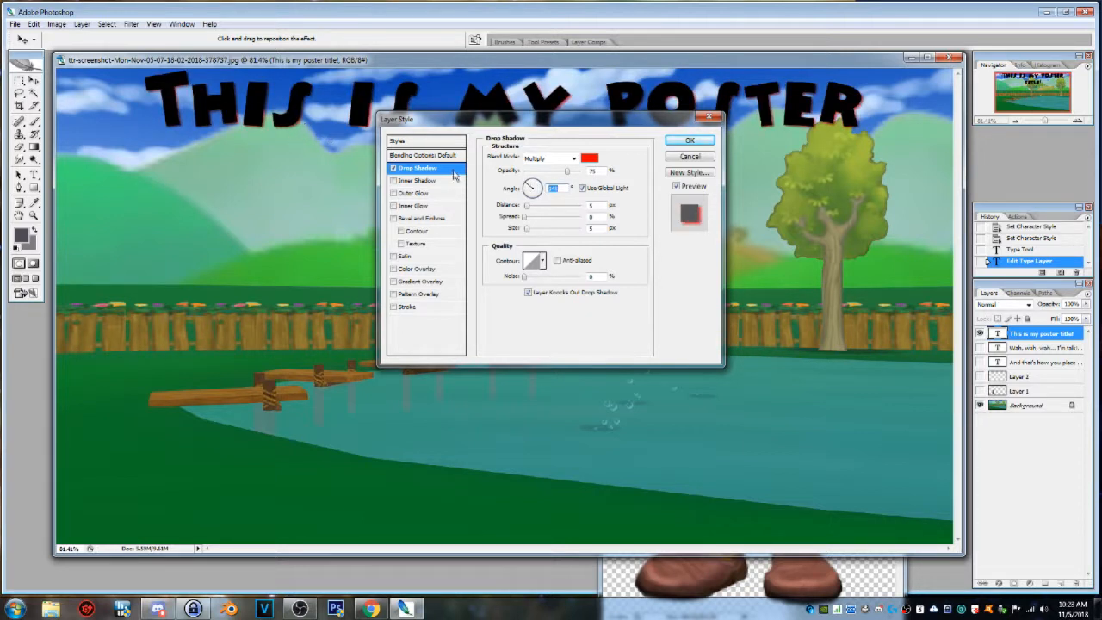
left_click_drag(526, 183, 526, 195)
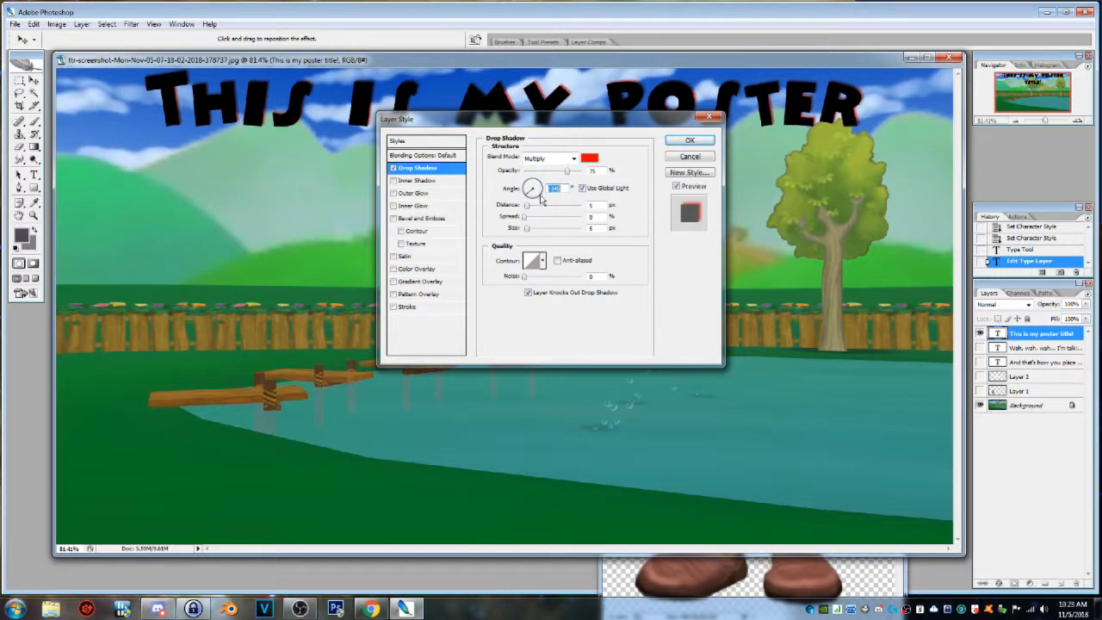
left_click_drag(528, 200, 544, 208)
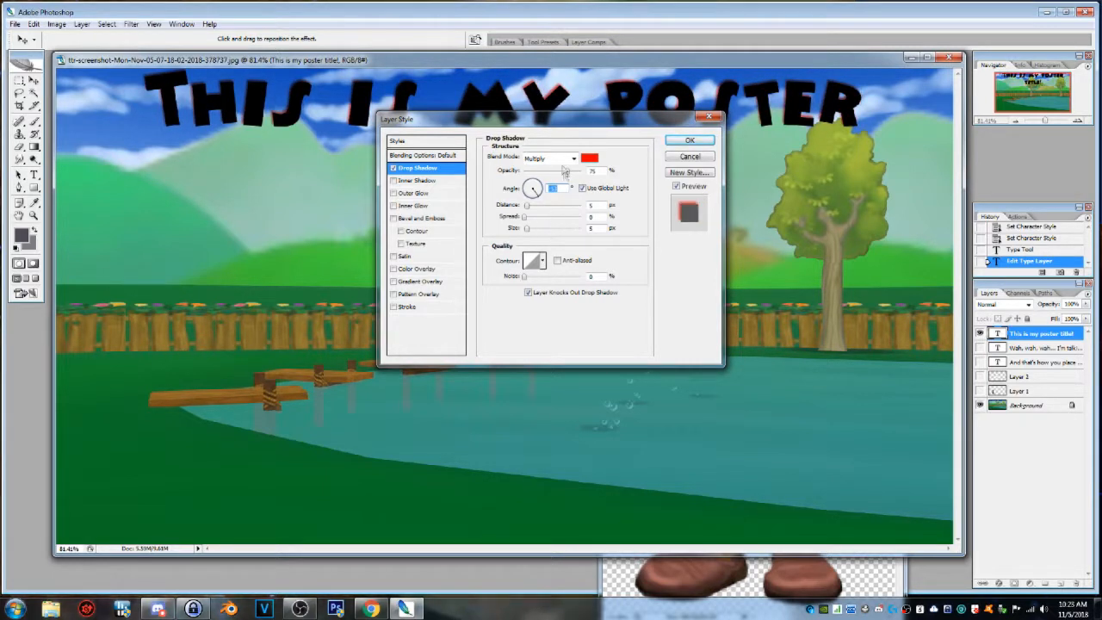
Try a drop shadow distance of 20 px and return it to 5 px.
double_click(593, 205)
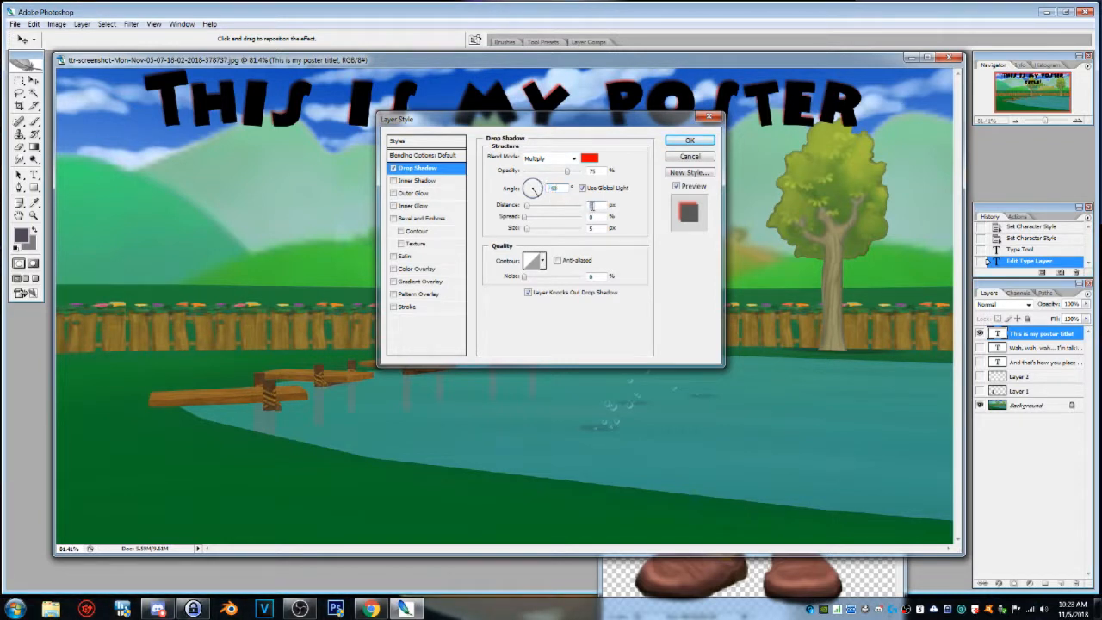
type("20")
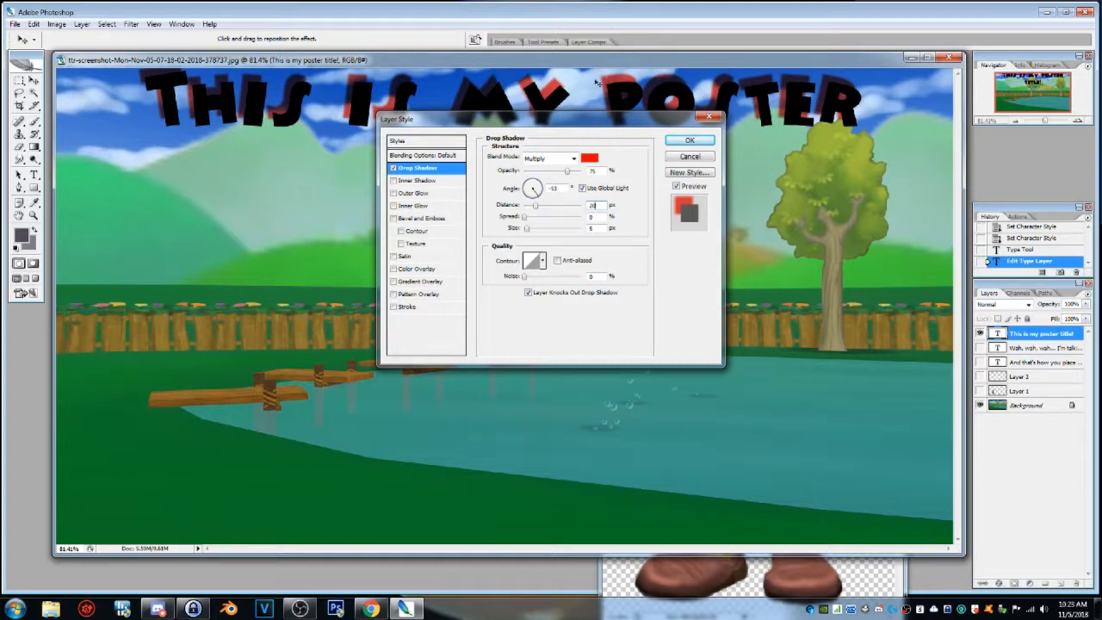
double_click(592, 206)
type("1")
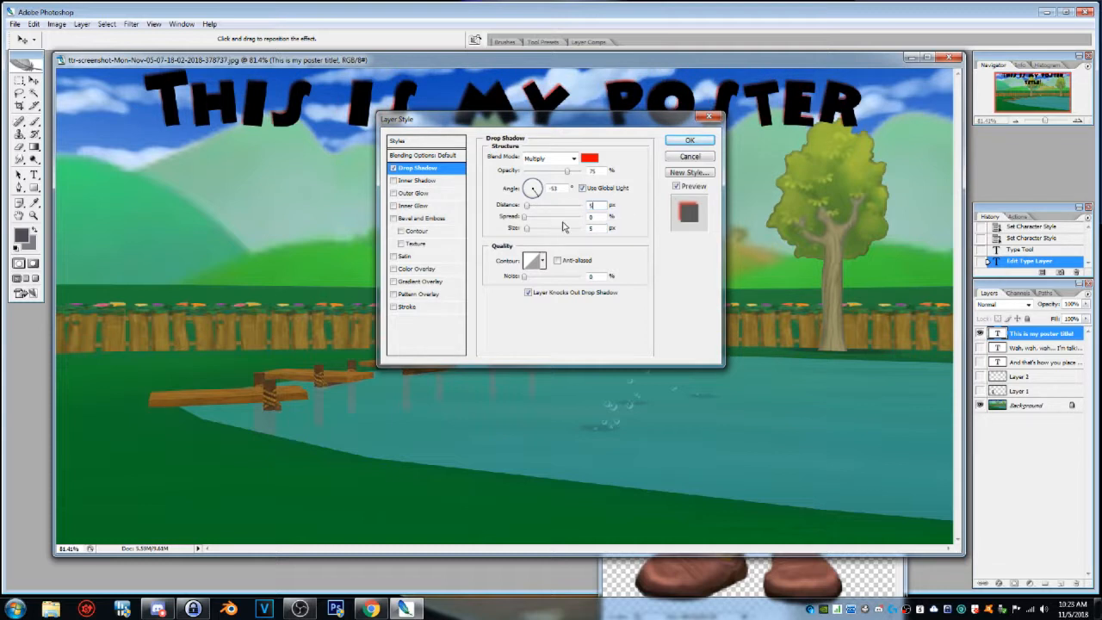
Try a drop shadow spread of 50% and return it to 0%.
key("Tab")
type("50")
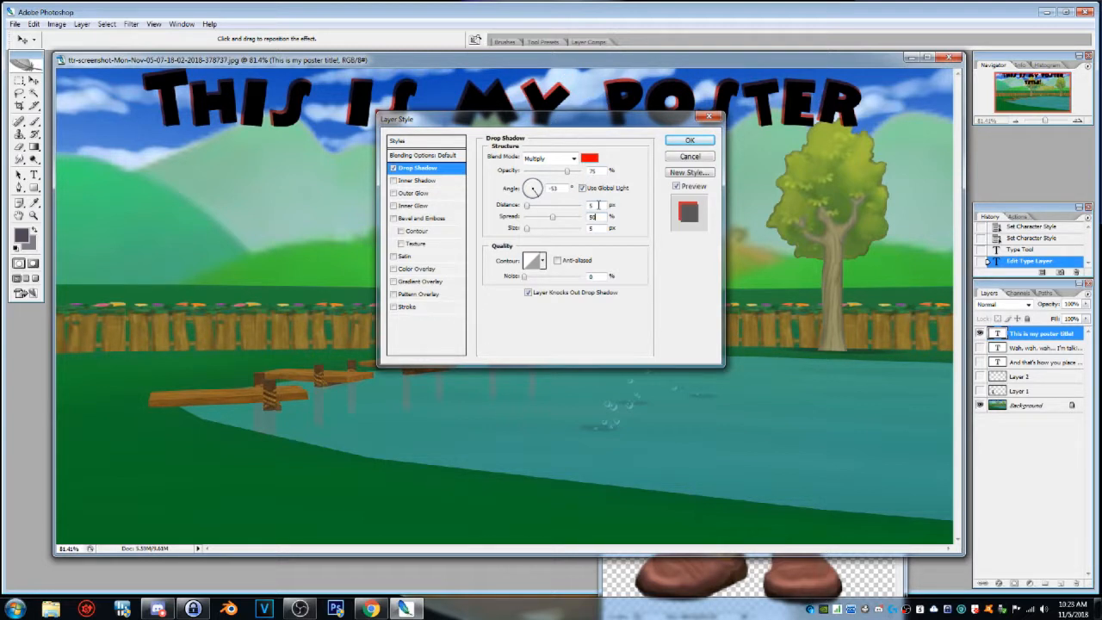
key("Tab")
type("0")
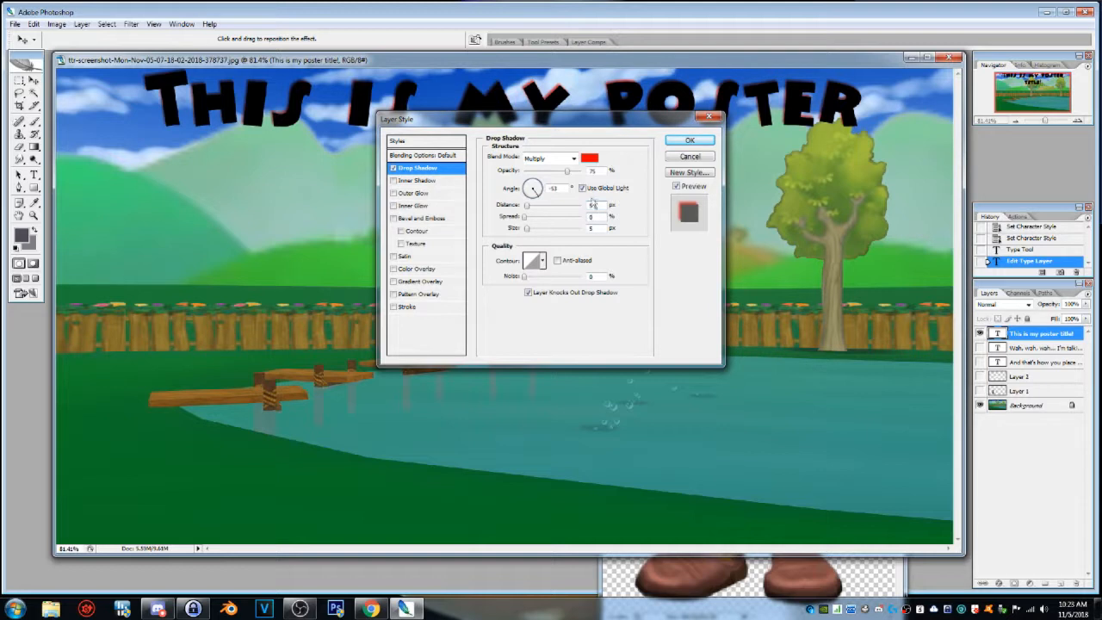
Try a drop shadow size of 20 px and return it to 5 px.
key("Tab")
type("20")
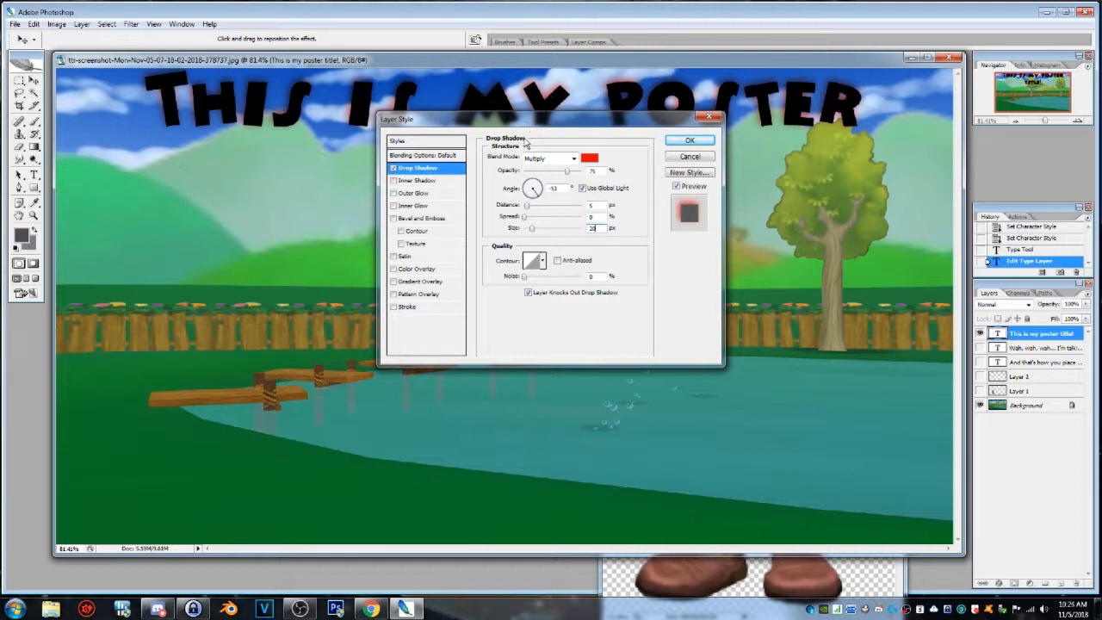
key("BackSpace")
key("BackSpace")
type("5")
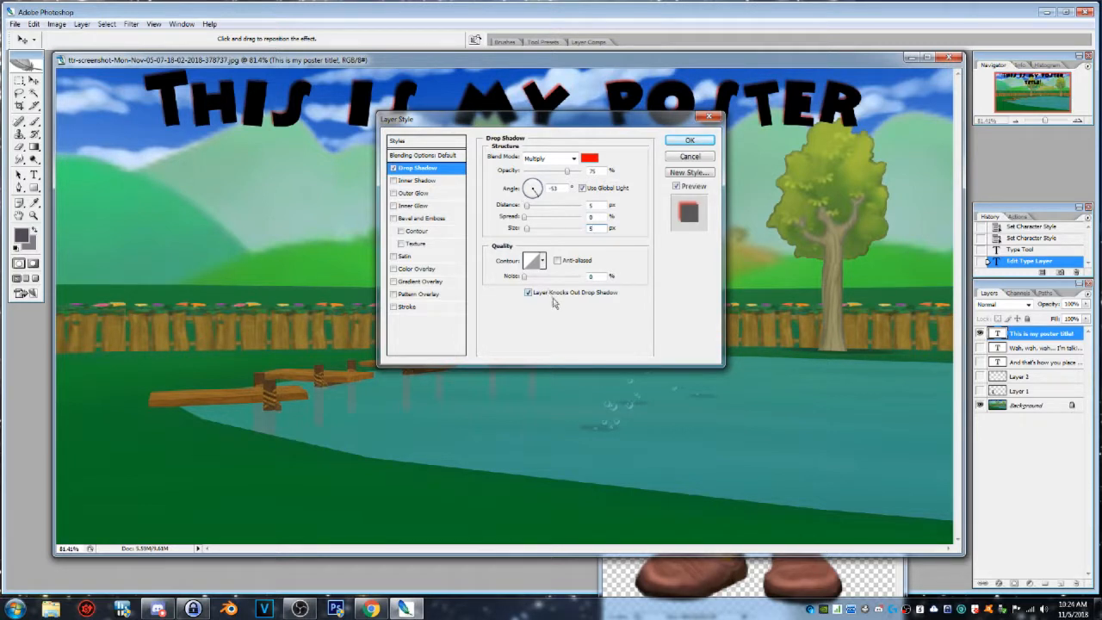
Try the preset contours on the drop shadow one after another and return to the straight diagonal one.
left_click(543, 262)
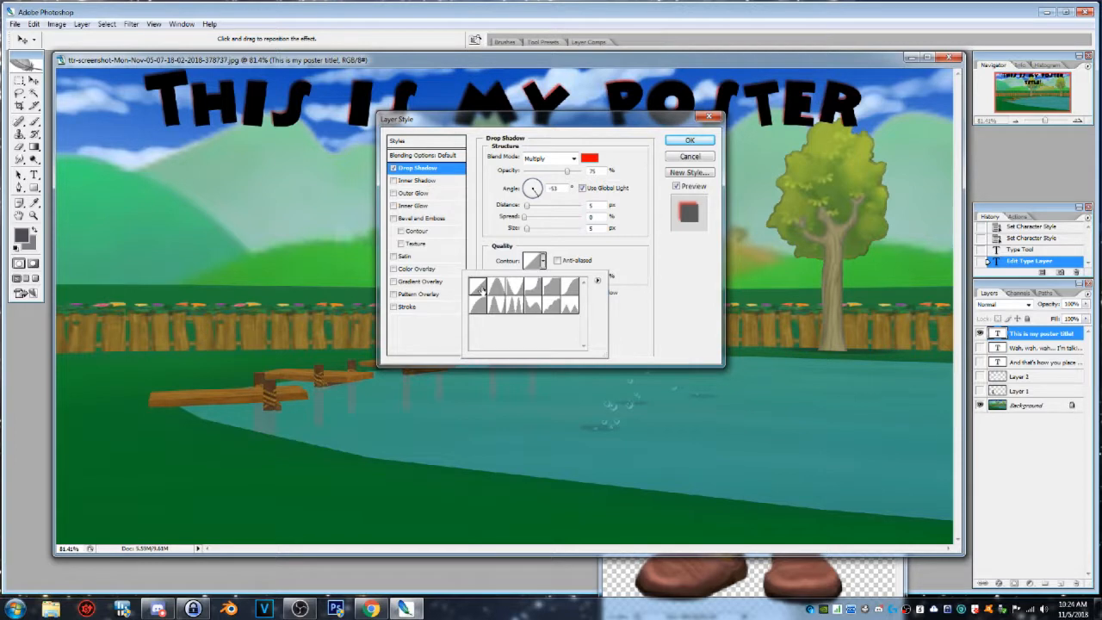
left_click(498, 290)
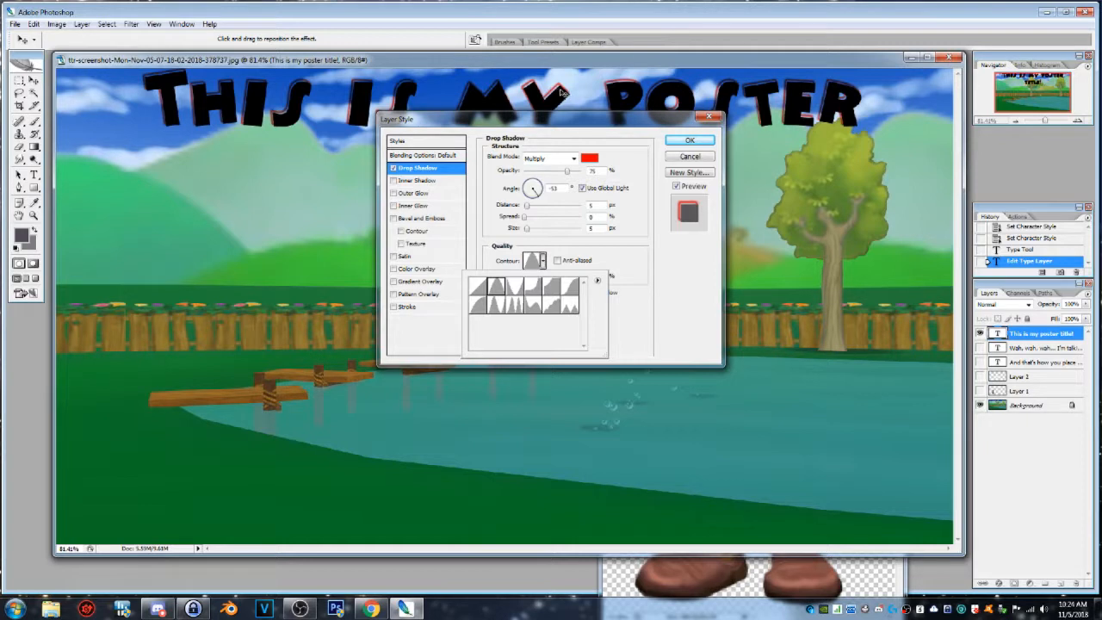
left_click(514, 289)
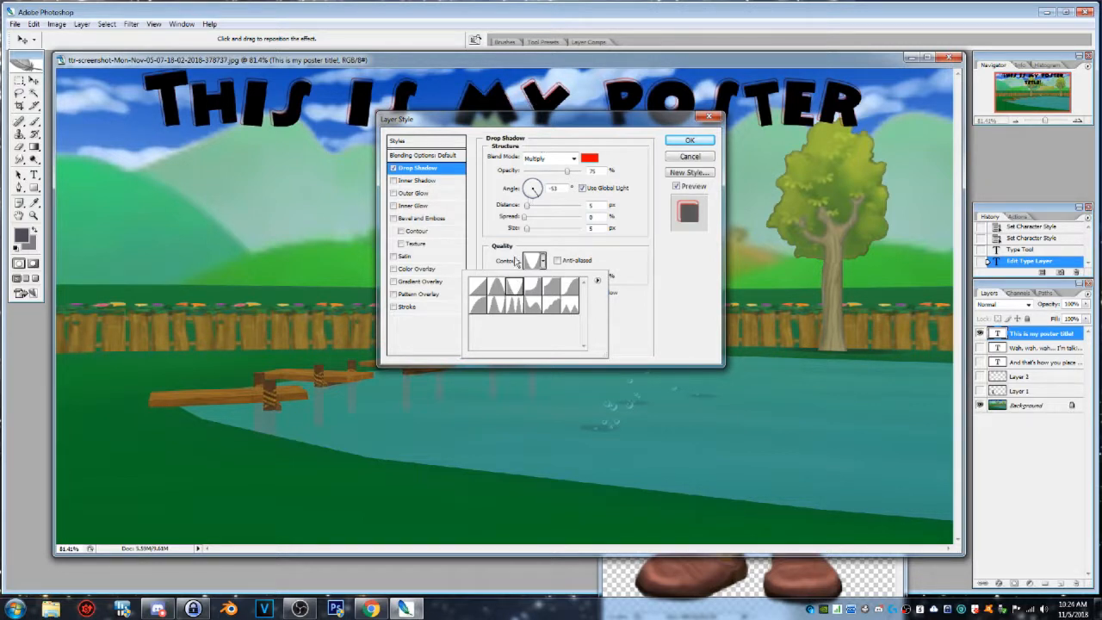
left_click(534, 288)
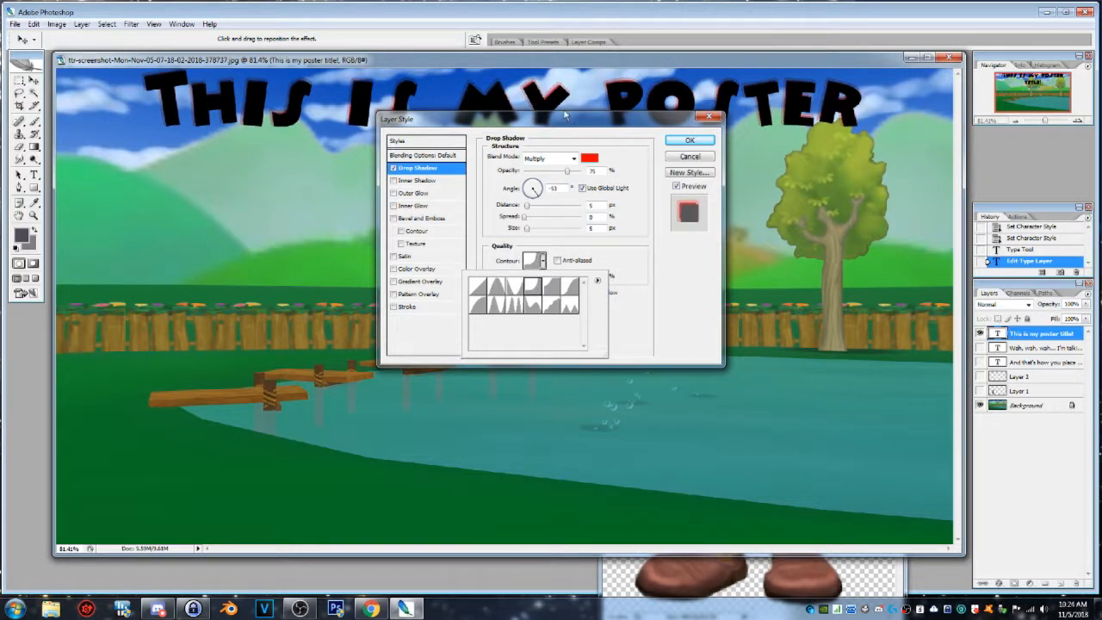
left_click(553, 289)
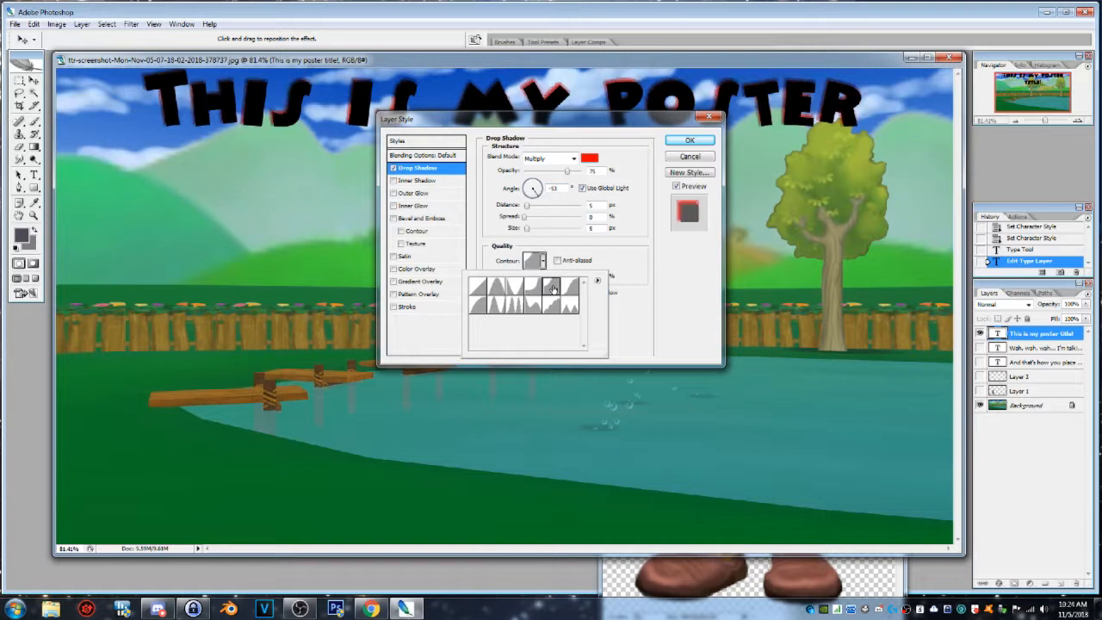
left_click(567, 295)
left_click(479, 306)
left_click(497, 306)
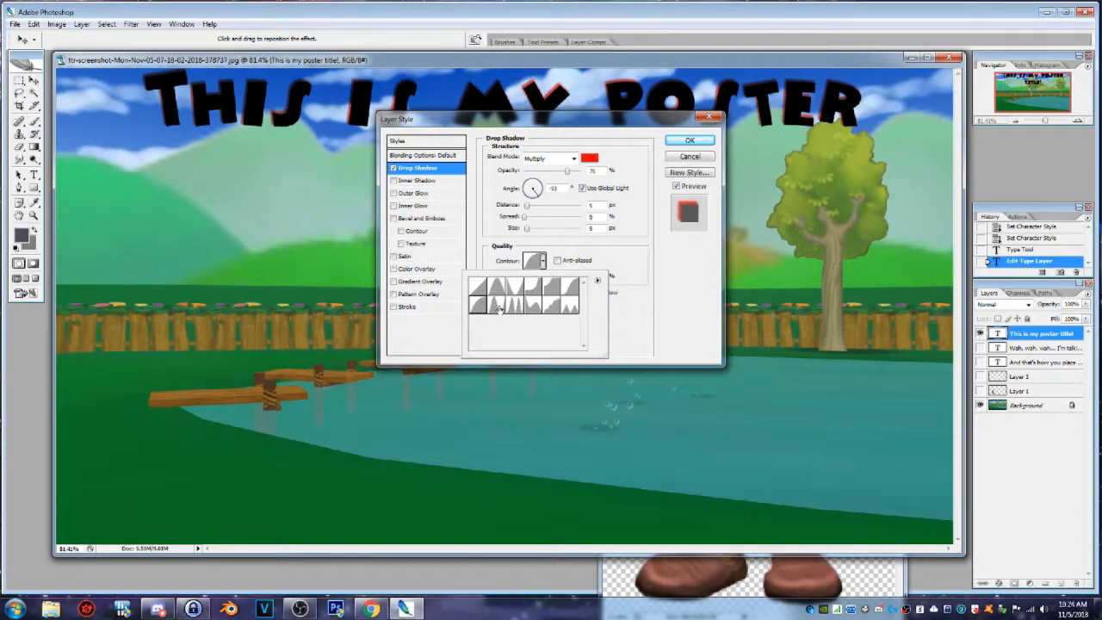
left_click(514, 308)
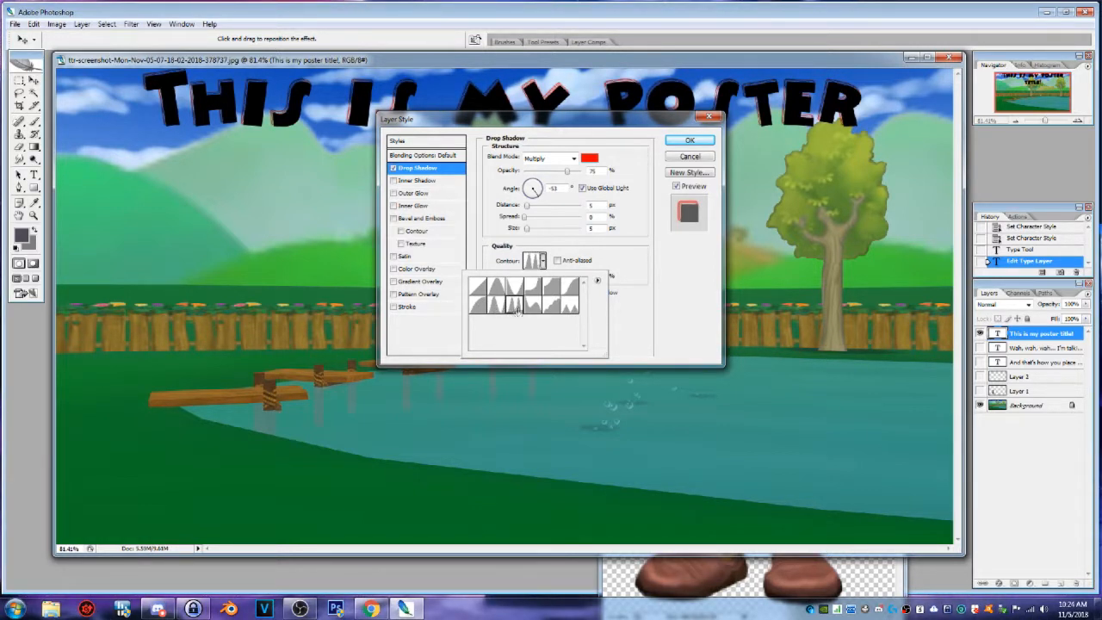
left_click(532, 308)
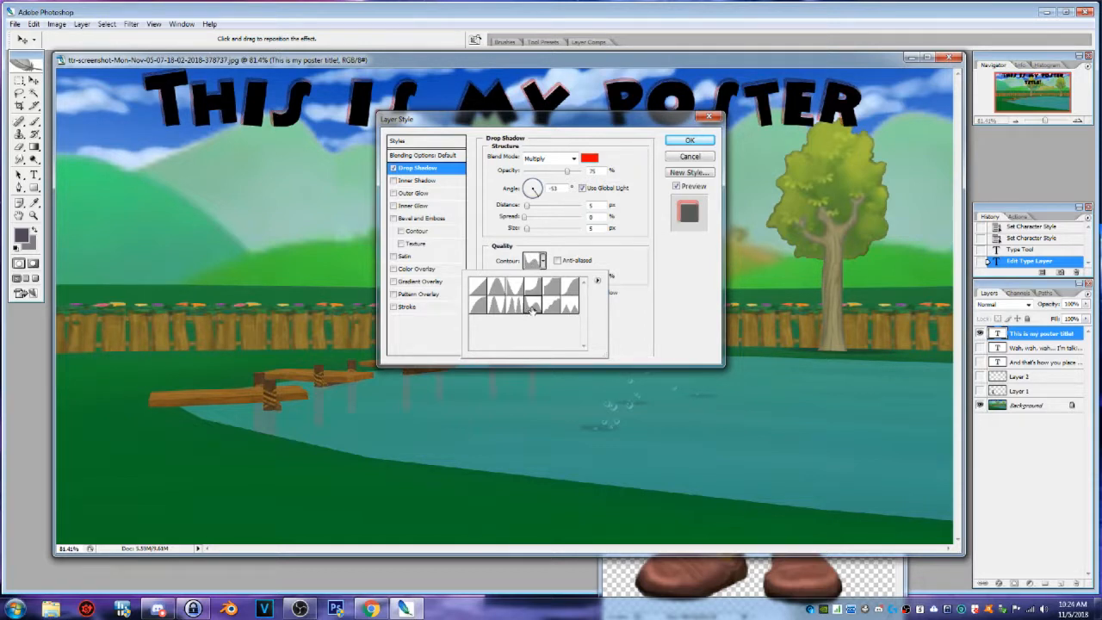
left_click(552, 307)
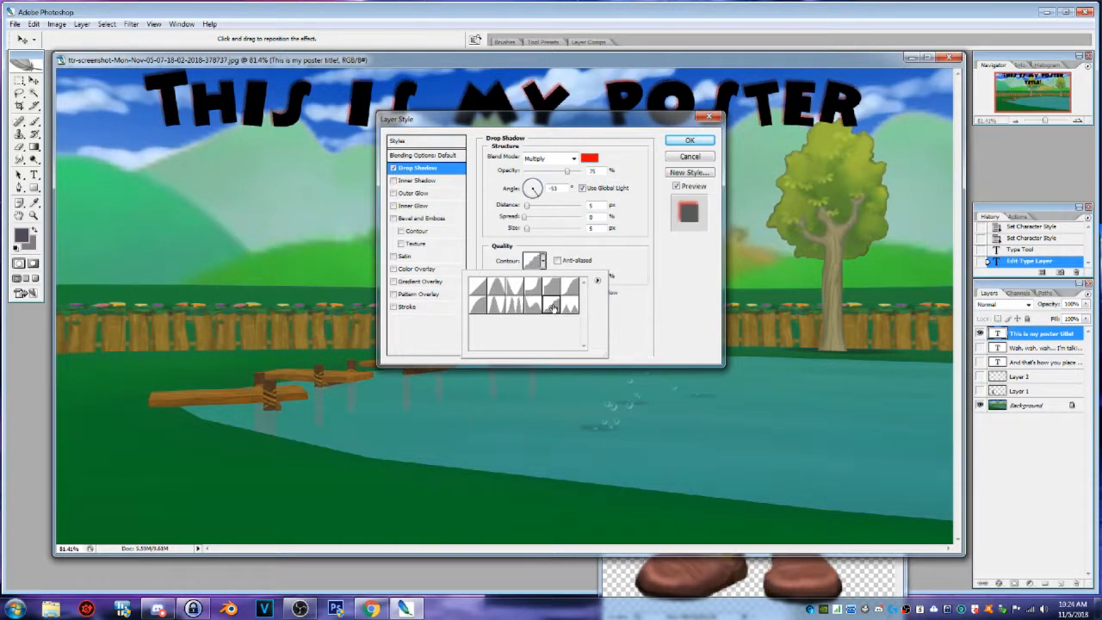
left_click(570, 306)
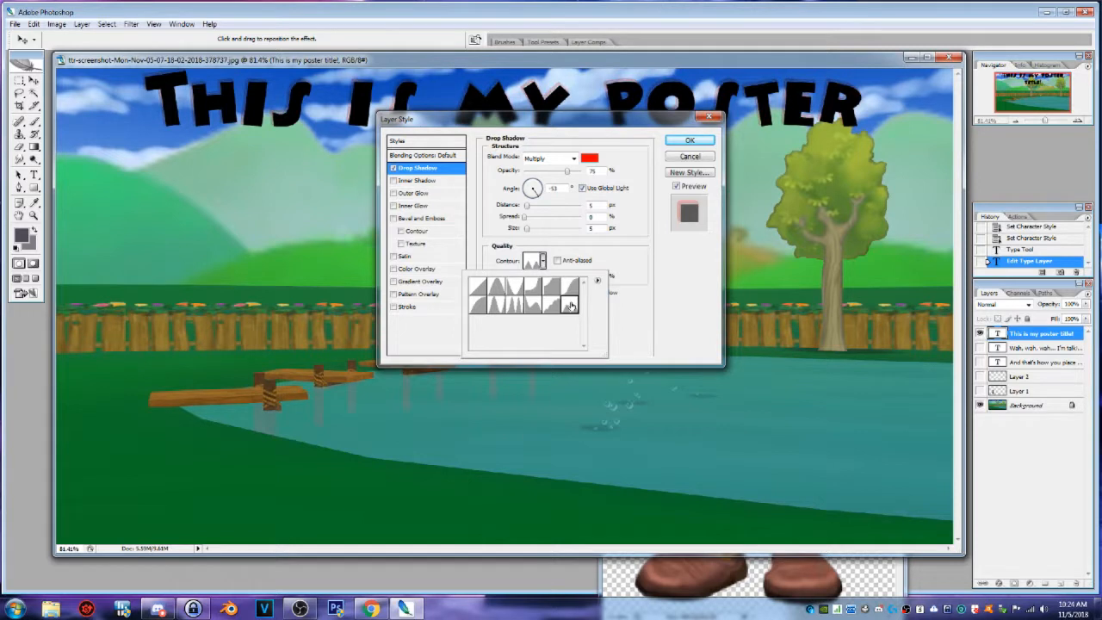
left_click(476, 286)
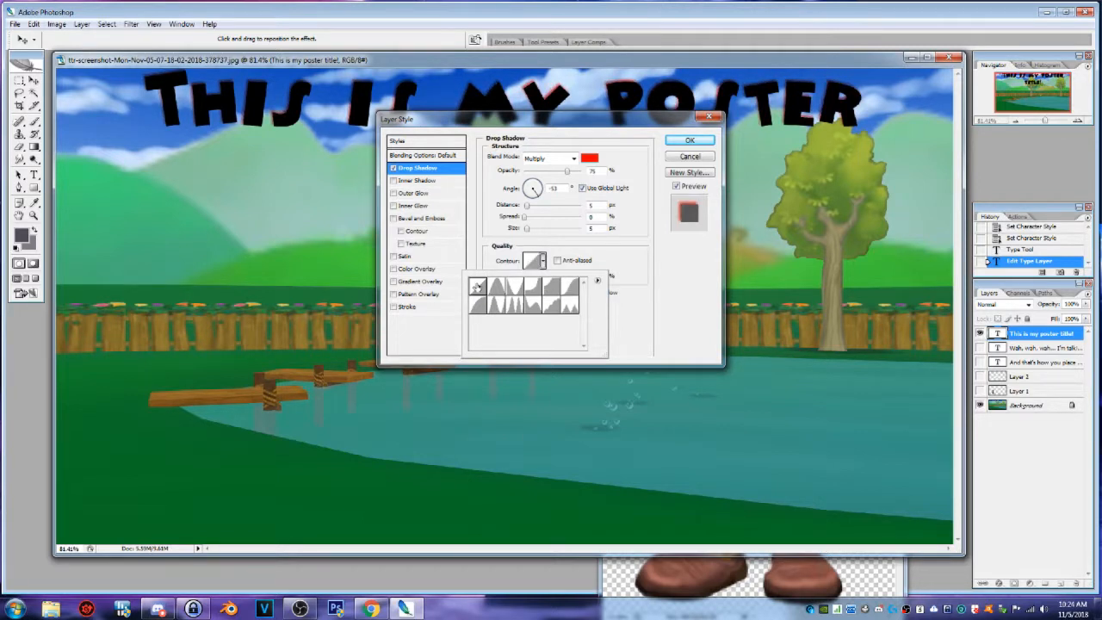
Turn off the title's drop shadow and enable an inner shadow instead, showing its settings.
left_click(393, 168)
left_click(394, 169)
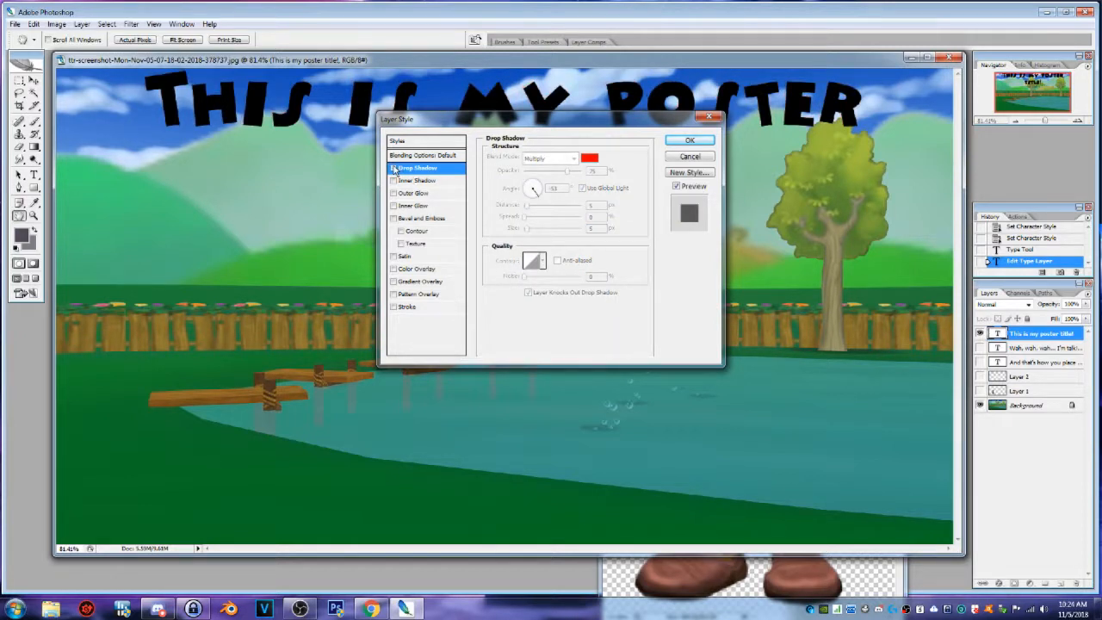
left_click(393, 180)
left_click(408, 182)
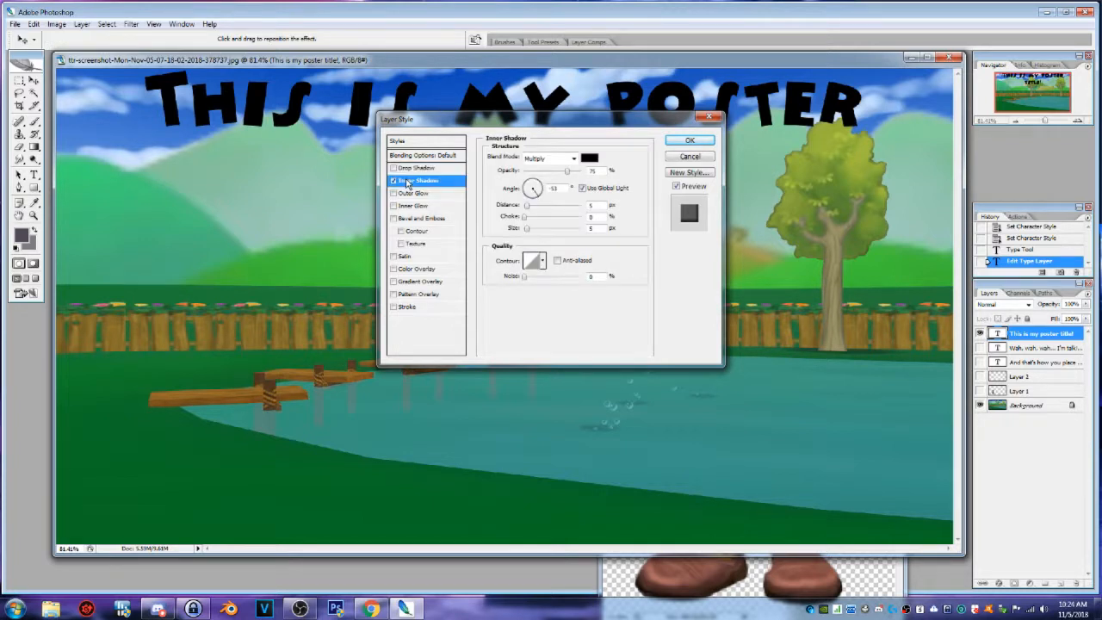
Set the inner shadow's color to light yellow (f8f653).
left_click(589, 158)
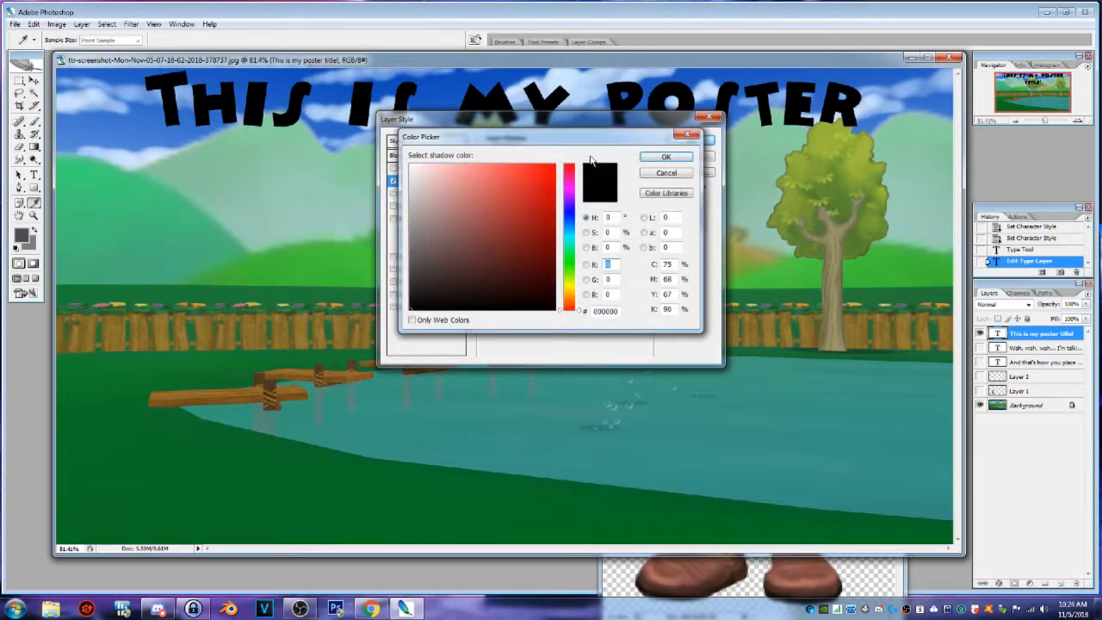
left_click(570, 288)
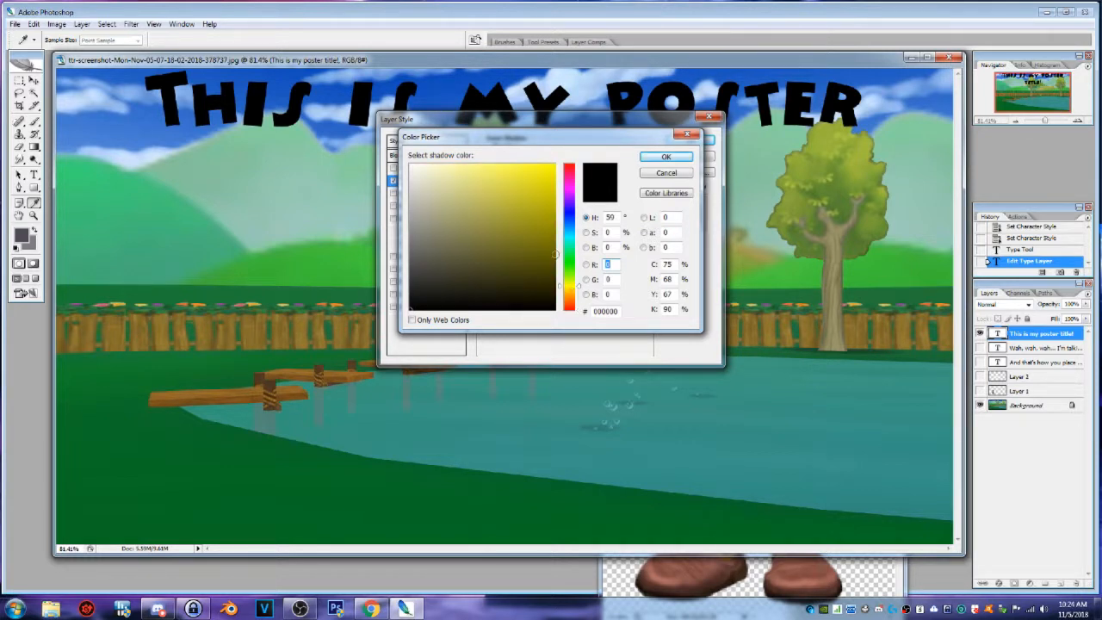
left_click(506, 168)
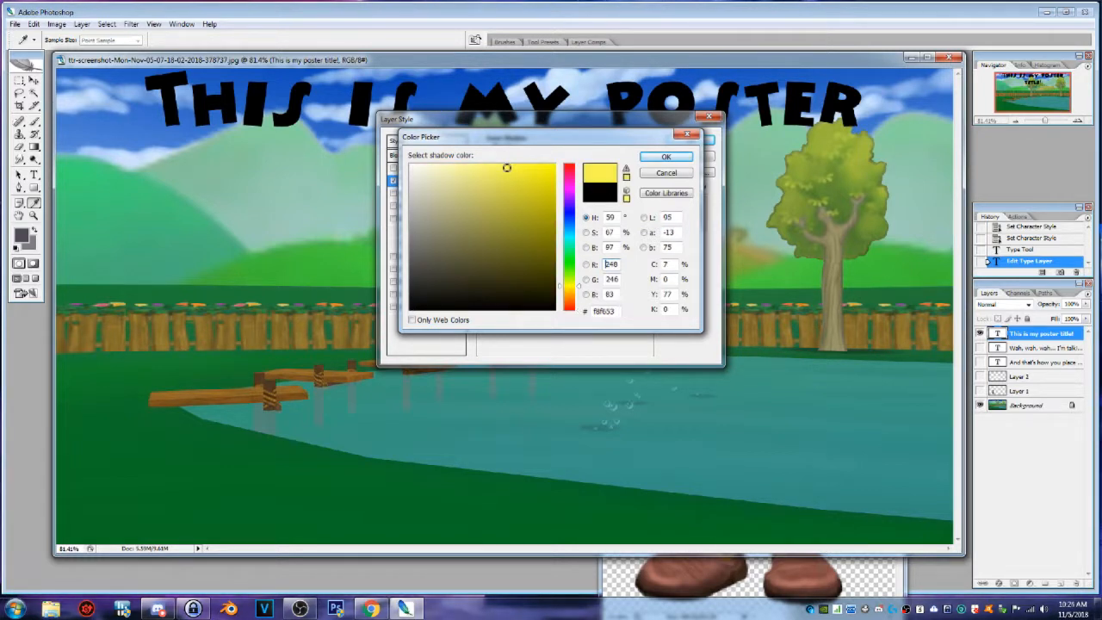
left_click(652, 158)
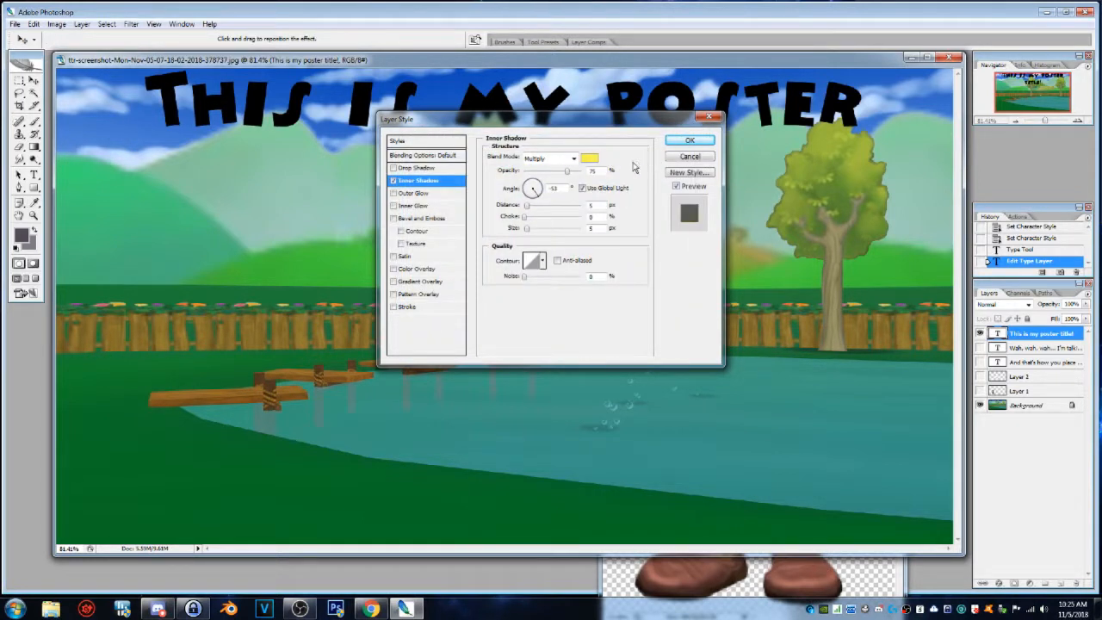
Raise the inner shadow's opacity and apply the layer style to the poster title.
double_click(598, 172)
mouse_move(566, 174)
left_mouse_down()
mouse_move(526, 172)
mouse_move(584, 172)
left_mouse_up()
left_click(685, 141)
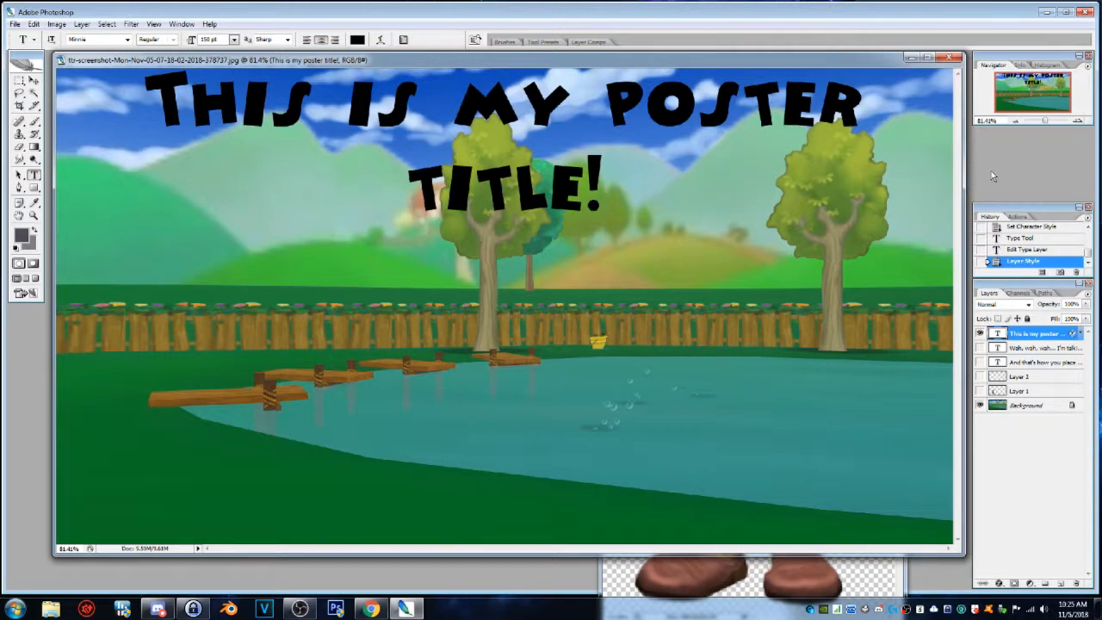
Reopen the title's blending options, turn off the inner shadow and enable an outer glow instead, showing its settings.
right_click(1013, 340)
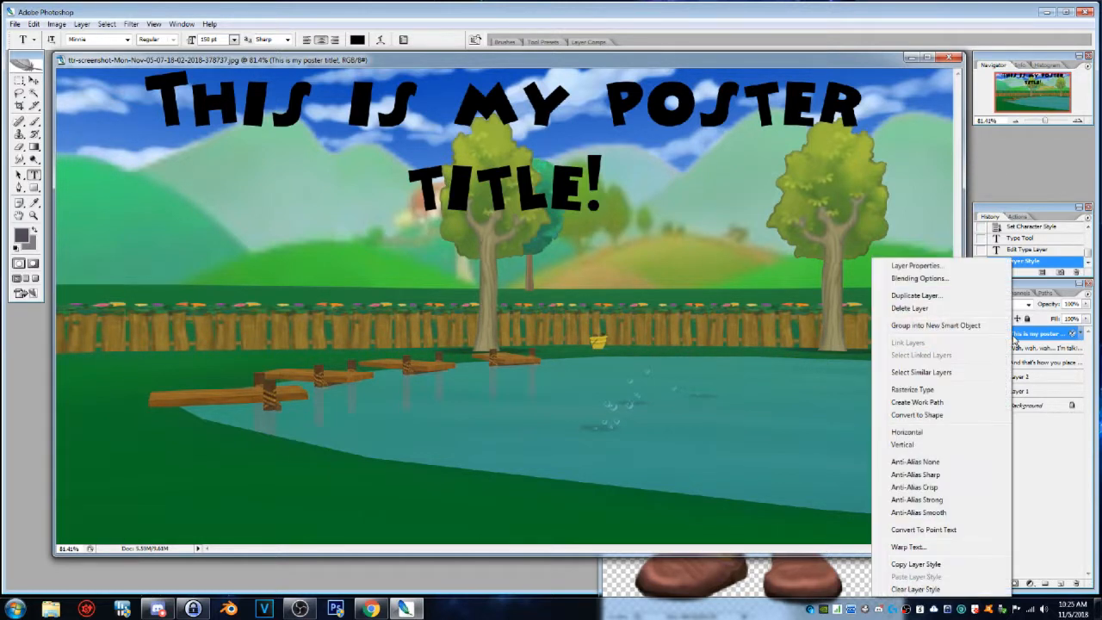
left_click(944, 282)
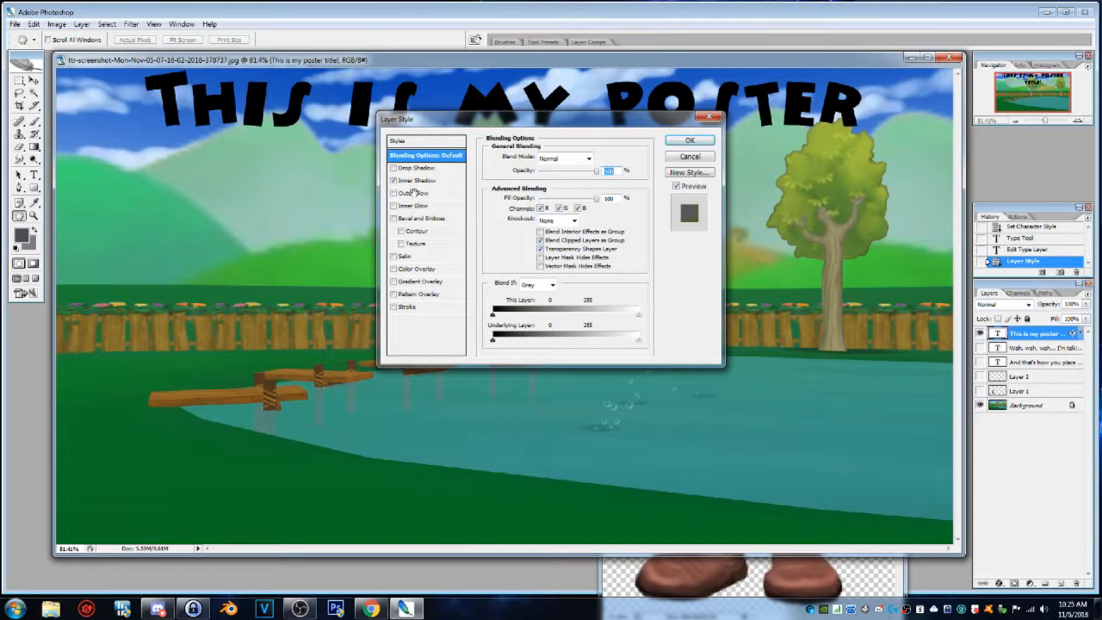
left_click(393, 181)
left_click(393, 182)
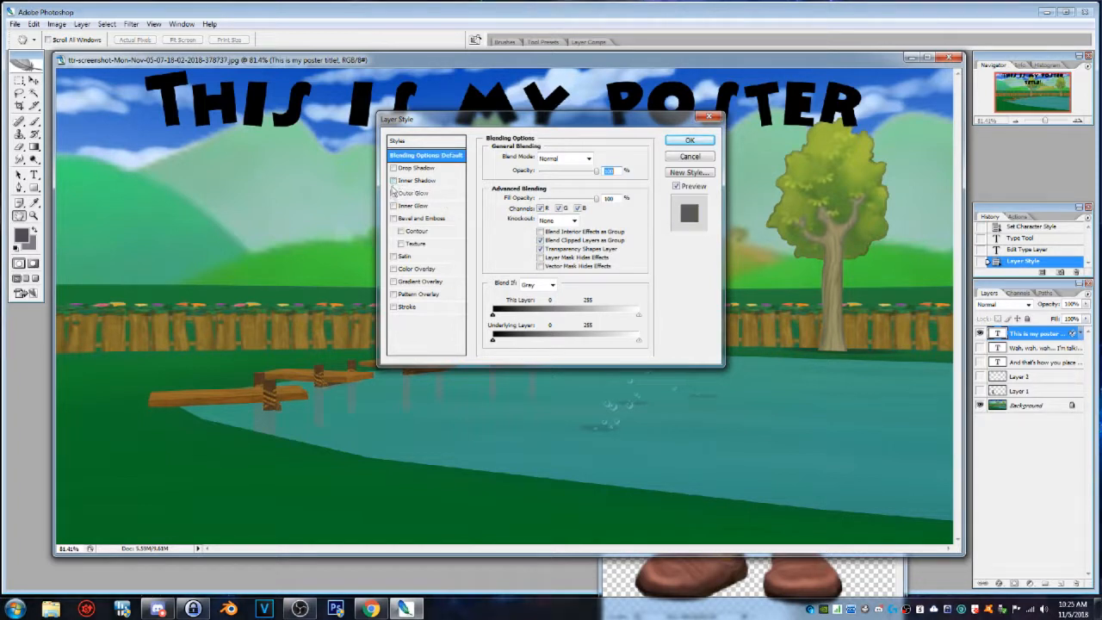
left_click(393, 195)
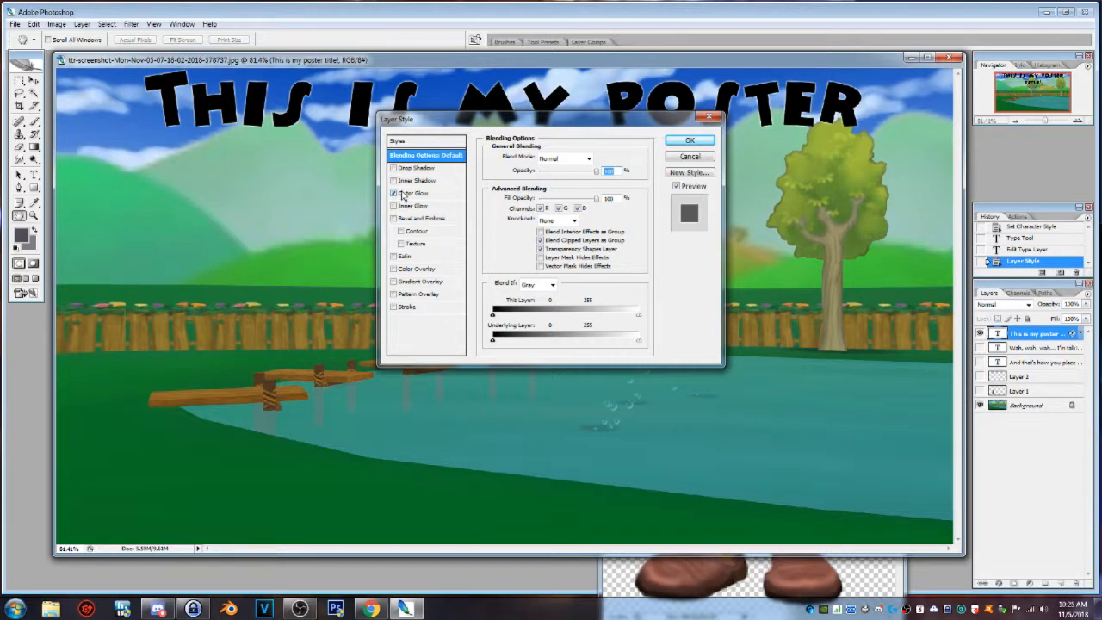
left_click(403, 196)
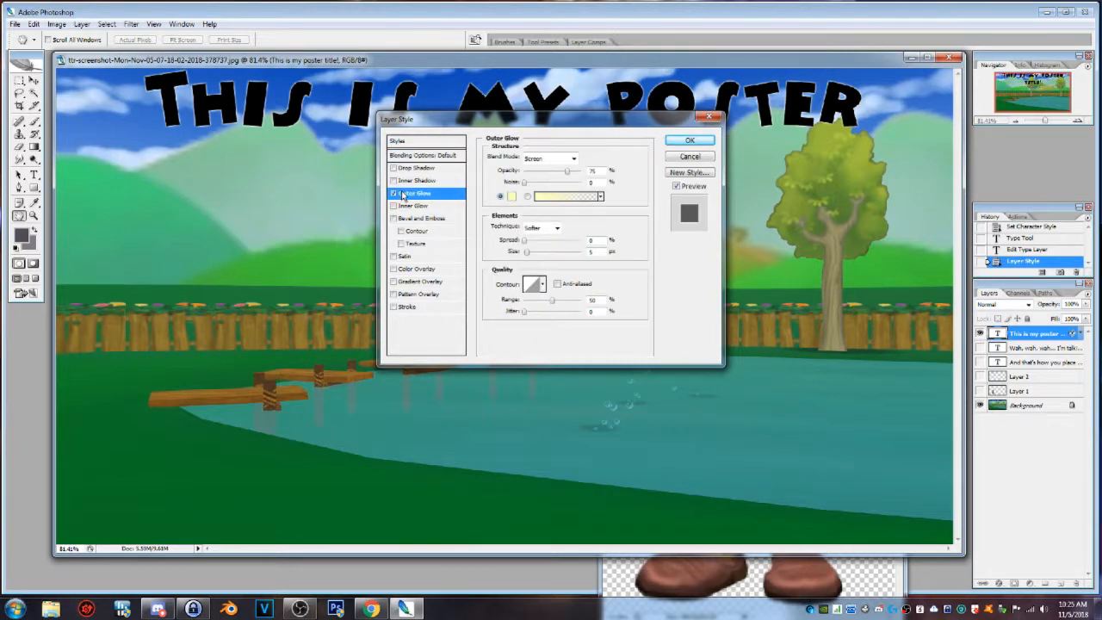
Set the outer glow's color to yellow (fbfb52).
left_click(513, 197)
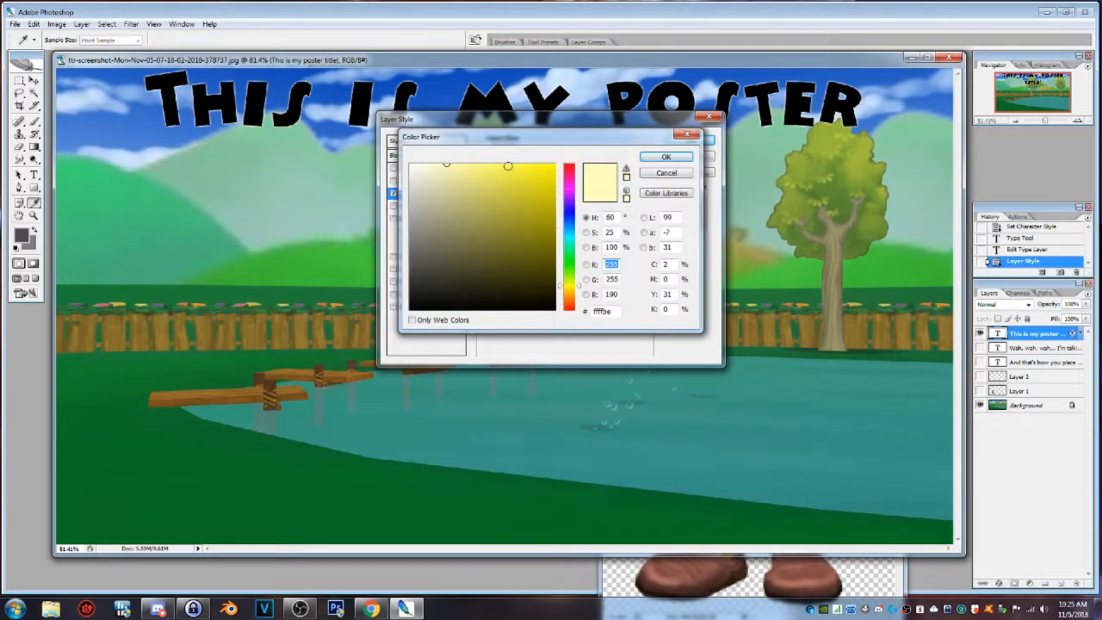
left_click(508, 165)
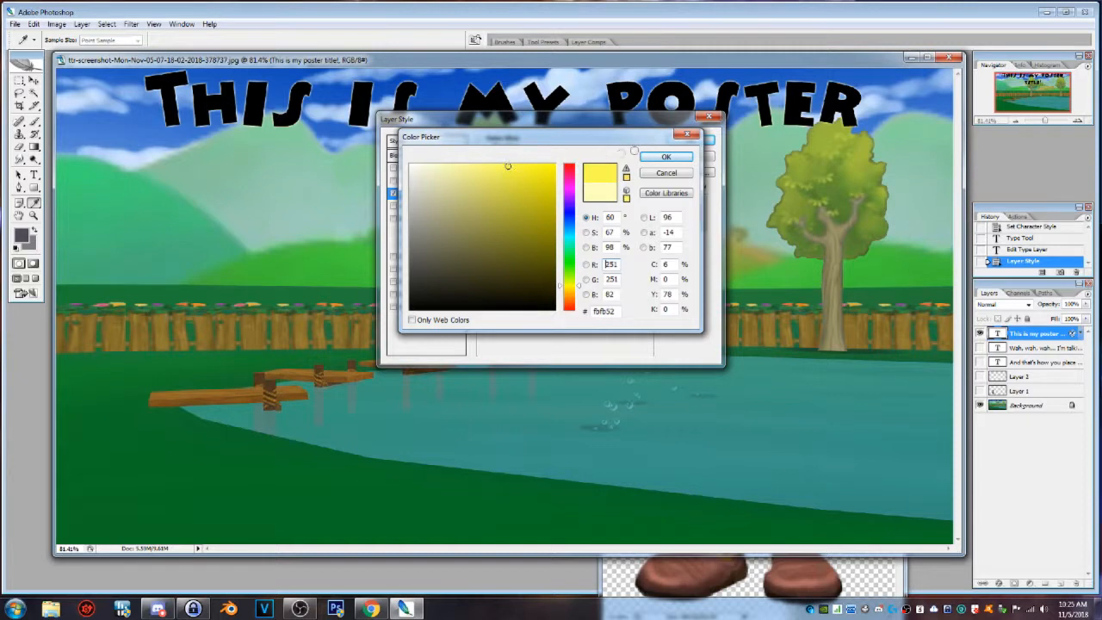
left_click(664, 158)
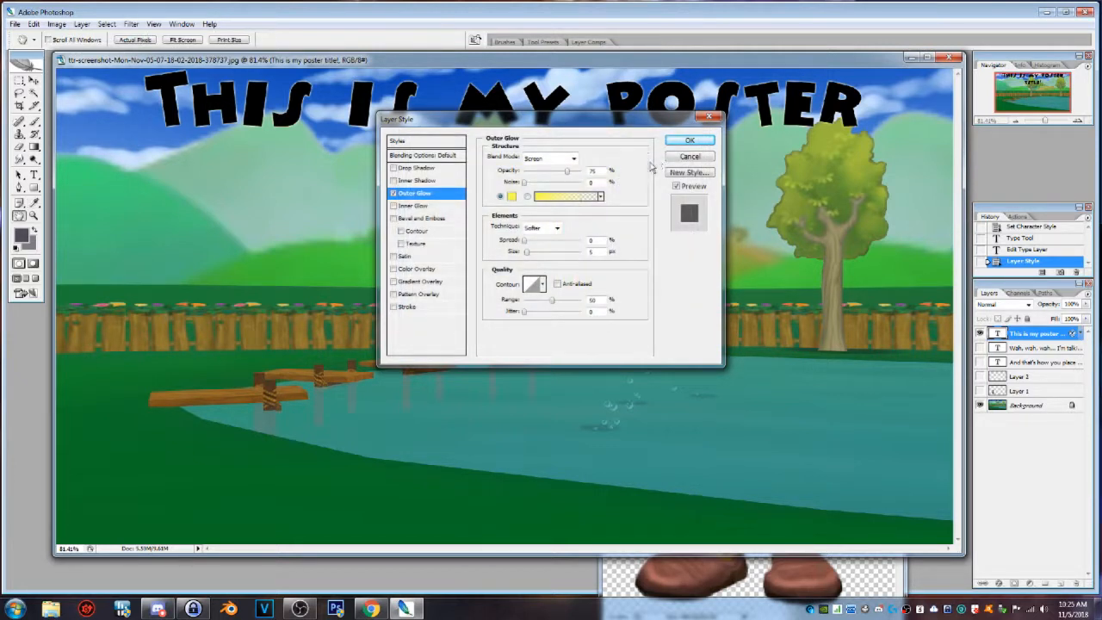
Set the outer glow's opacity to 100% and its size to 20 px.
double_click(593, 171)
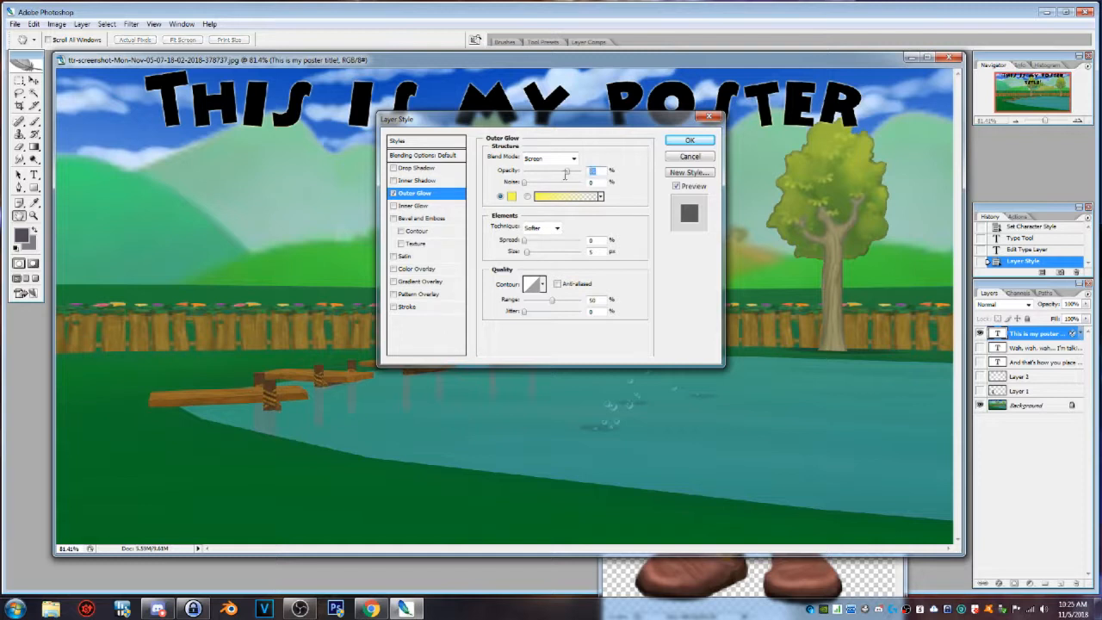
type("100")
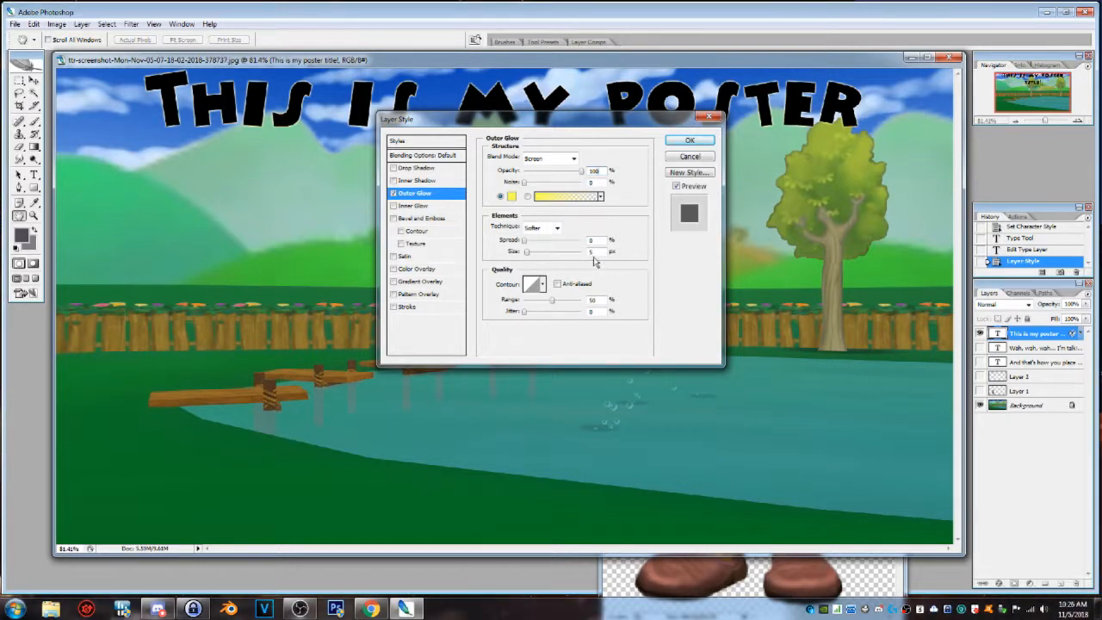
left_click_drag(600, 253, 568, 260)
type("20")
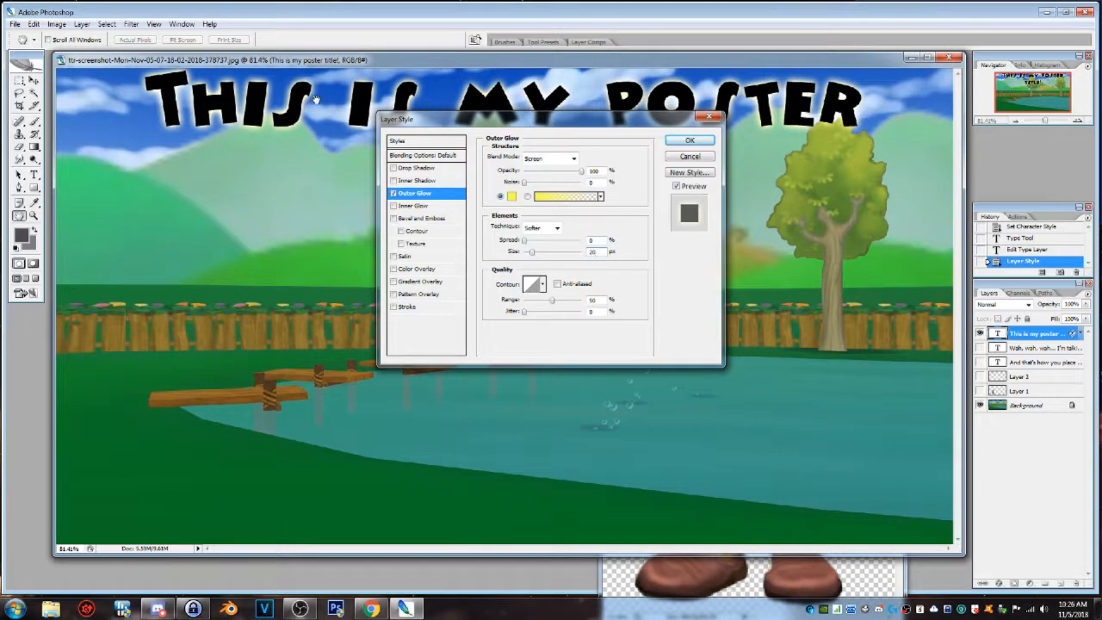
Change the outer glow's technique to Precise and set its spread to 20%.
left_click(558, 228)
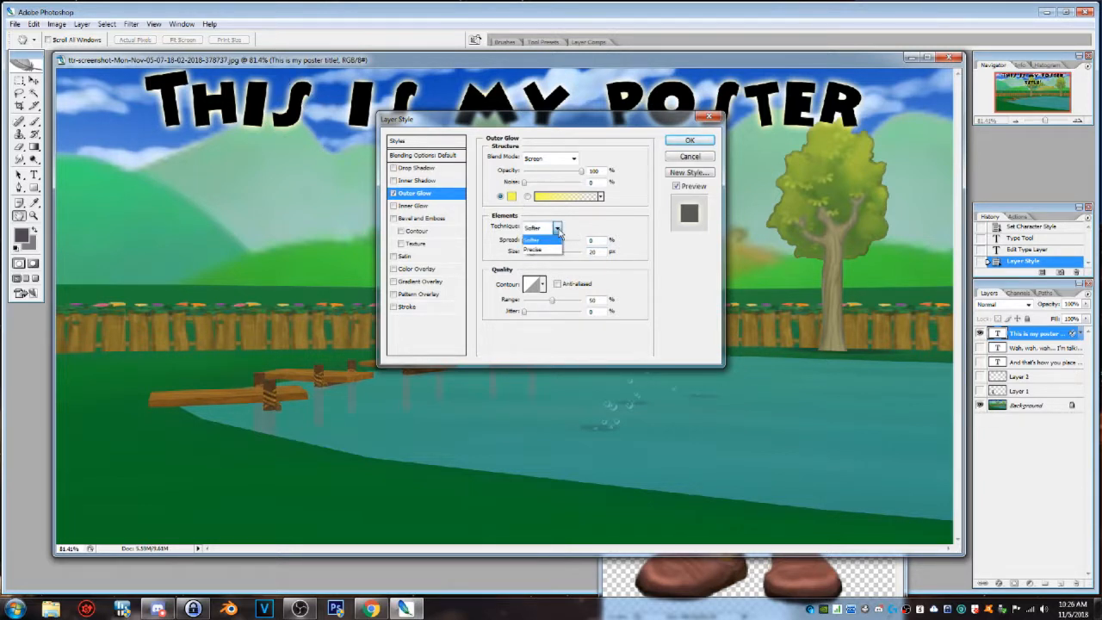
left_click(548, 251)
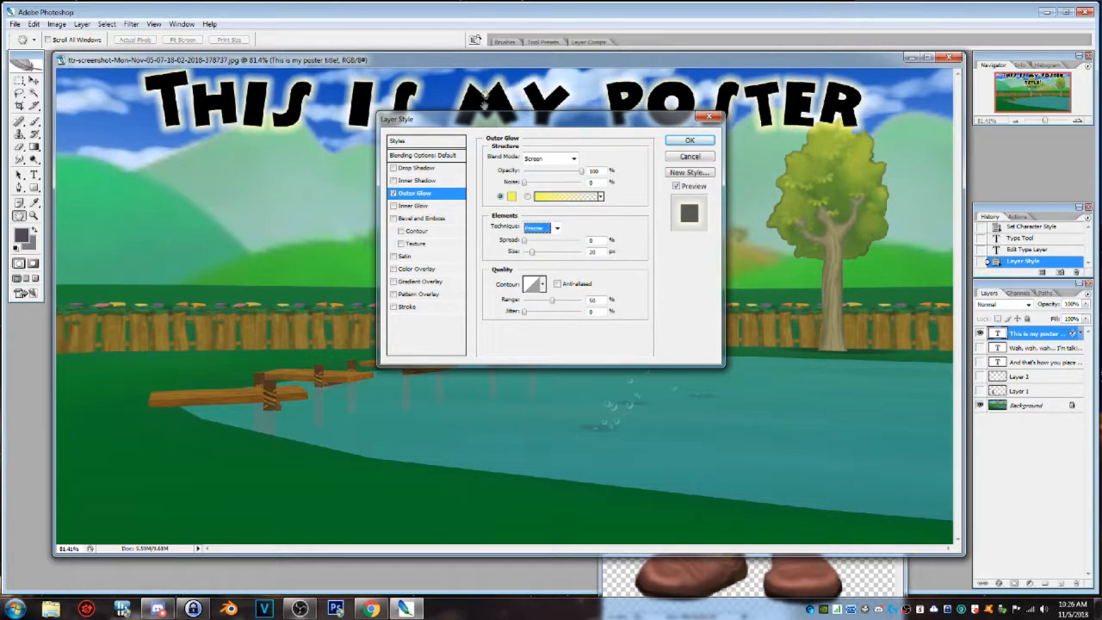
left_click(589, 240)
type("20")
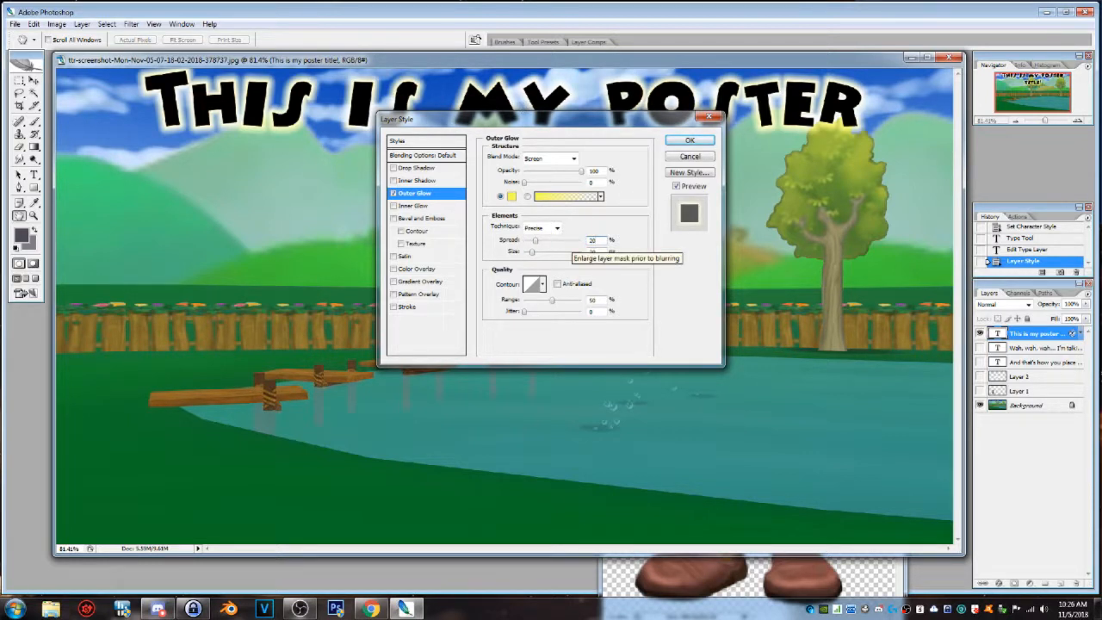
Try the preset contours on the outer glow one after another, ending with the last one in the set.
left_click(542, 284)
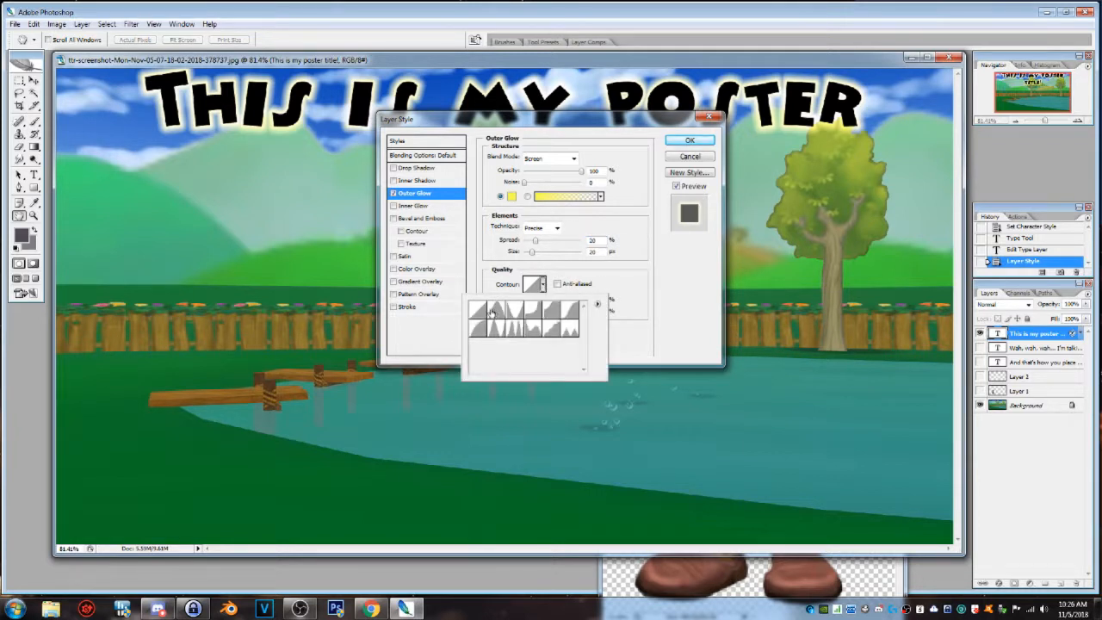
left_click(512, 313)
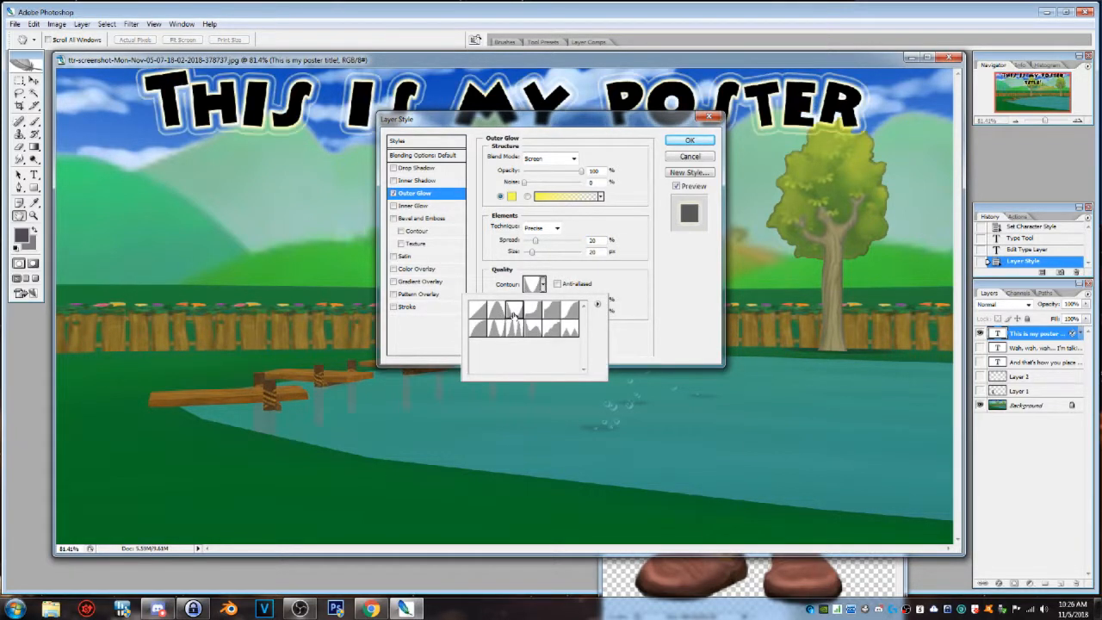
left_click(532, 316)
left_click(552, 315)
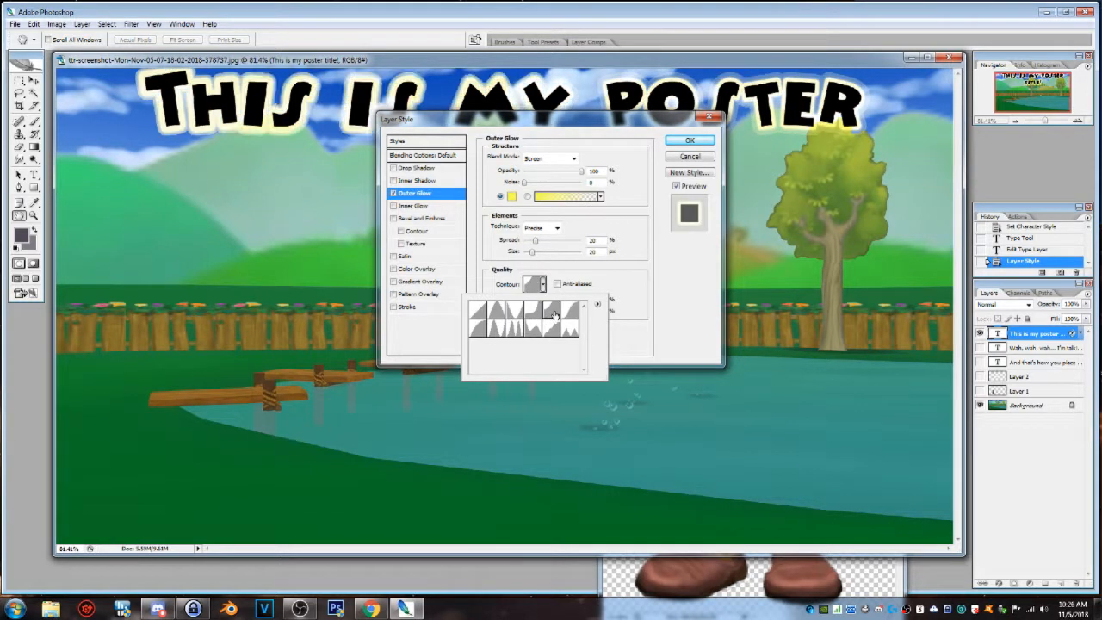
left_click(569, 314)
left_click(498, 328)
left_click(498, 329)
left_click(514, 333)
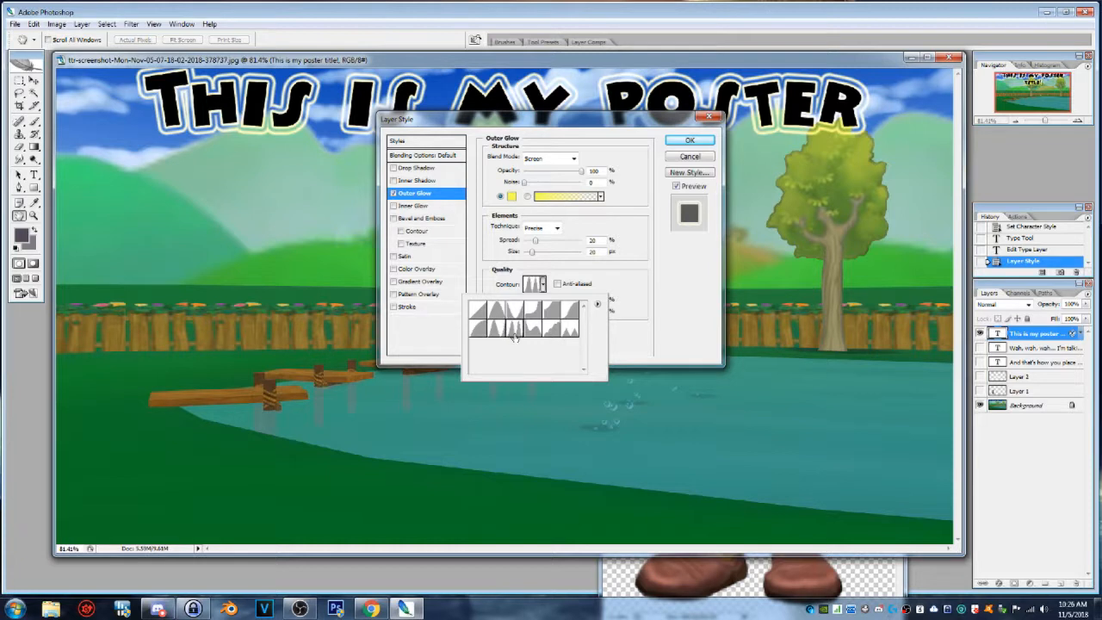
left_click(533, 333)
left_click(551, 332)
left_click(567, 329)
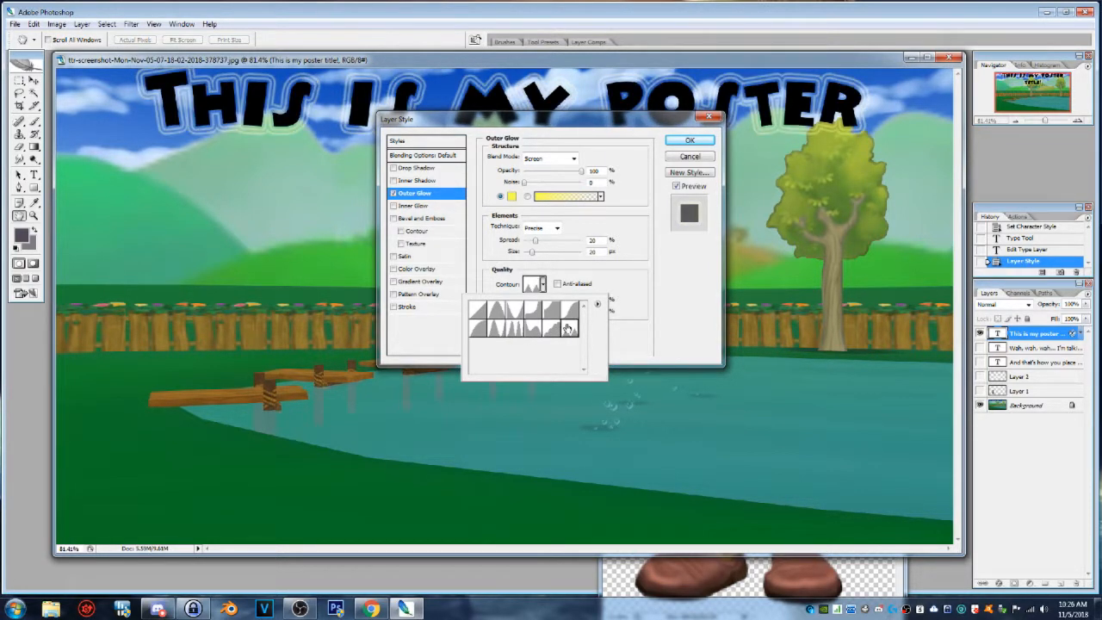
left_click(681, 320)
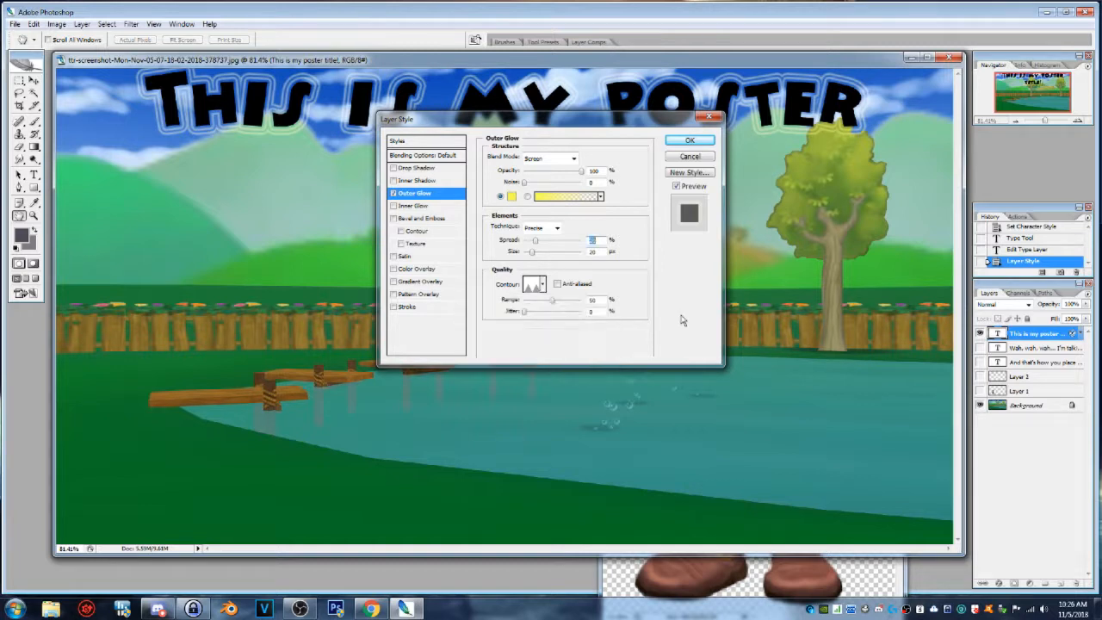
Turn off the title's outer glow and enable Bevel and Emboss instead, showing its settings.
left_click(394, 194)
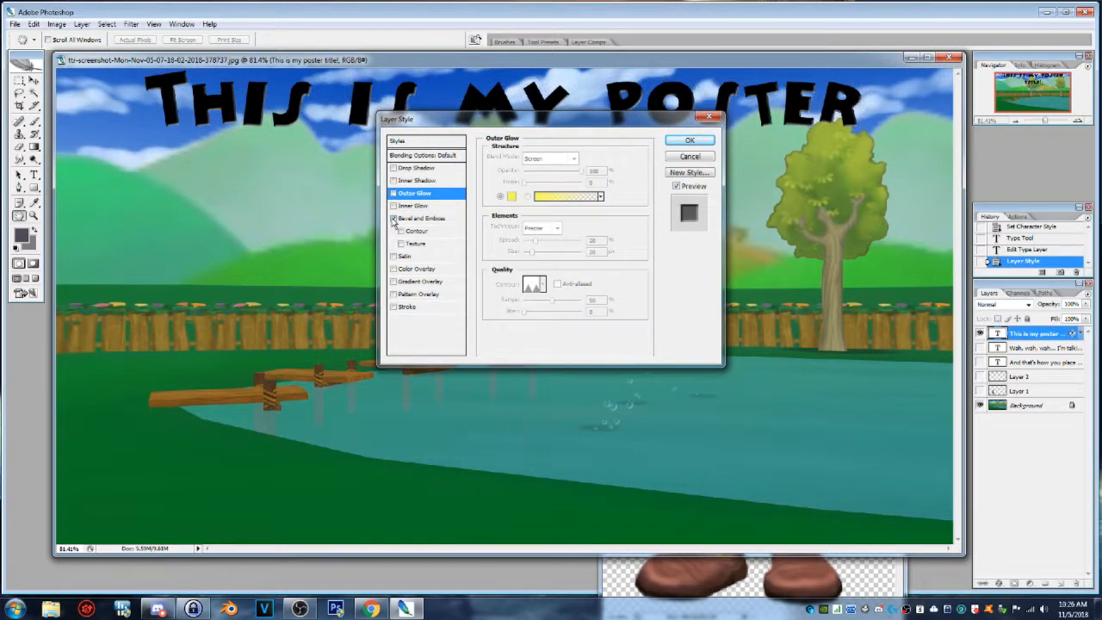
left_click(393, 220)
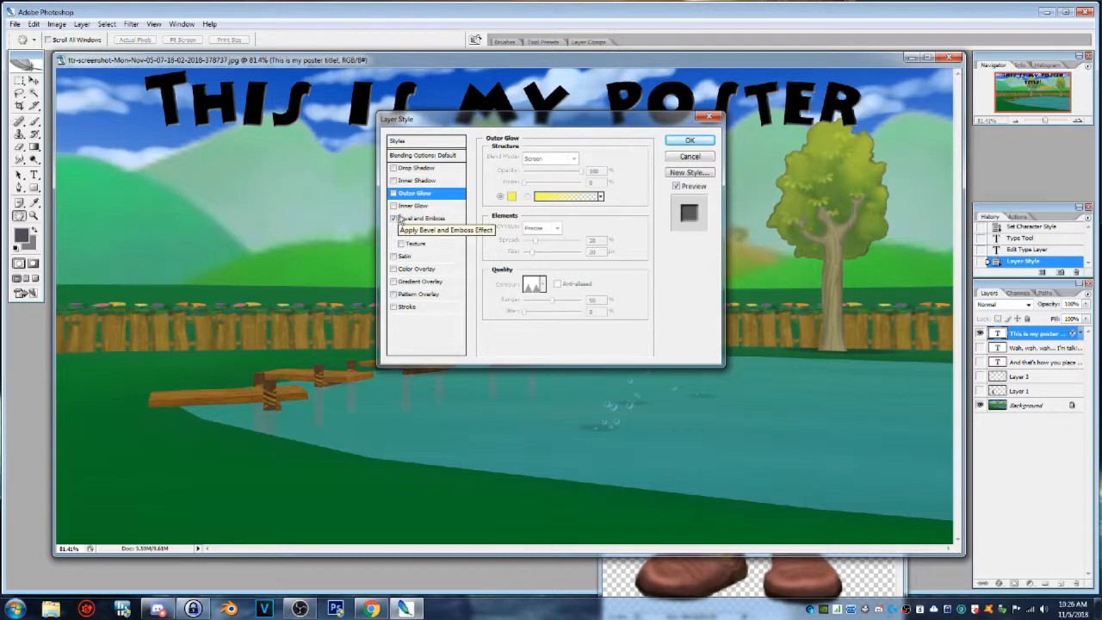
left_click(419, 220)
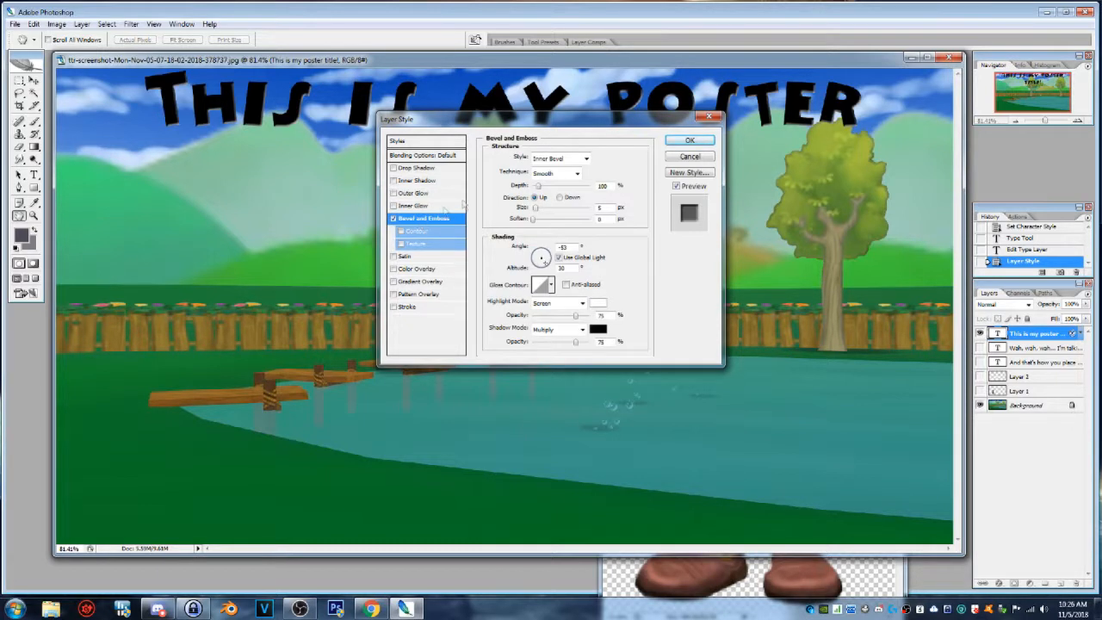
Try the Outer Bevel, Emboss, Pillow Emboss and Stroke Emboss styles on the title and return to Inner Bevel.
left_click(586, 159)
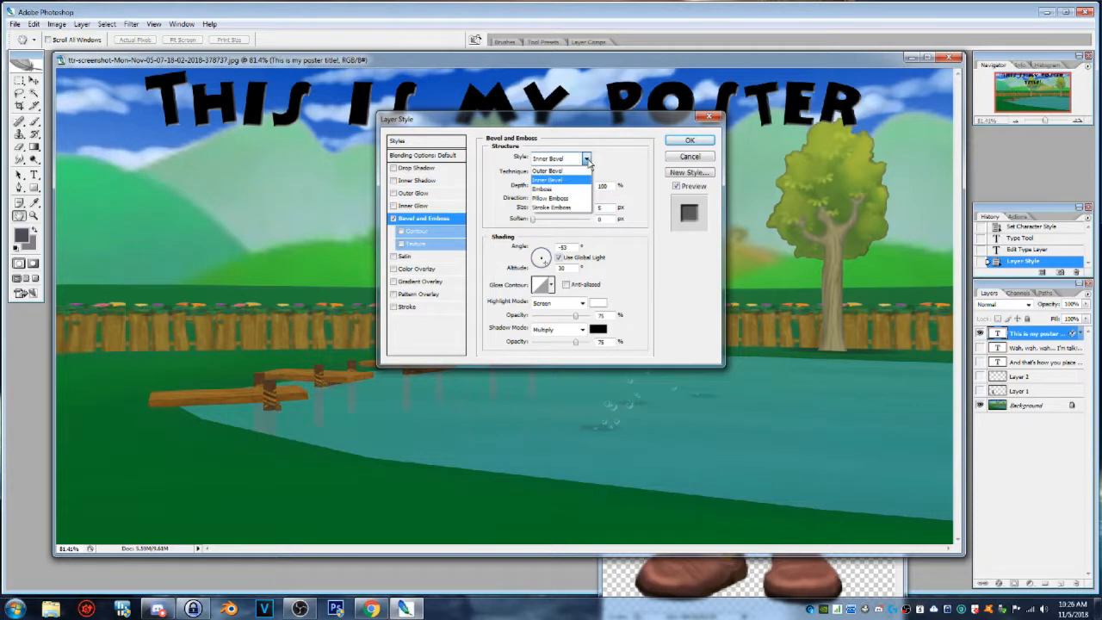
left_click(575, 171)
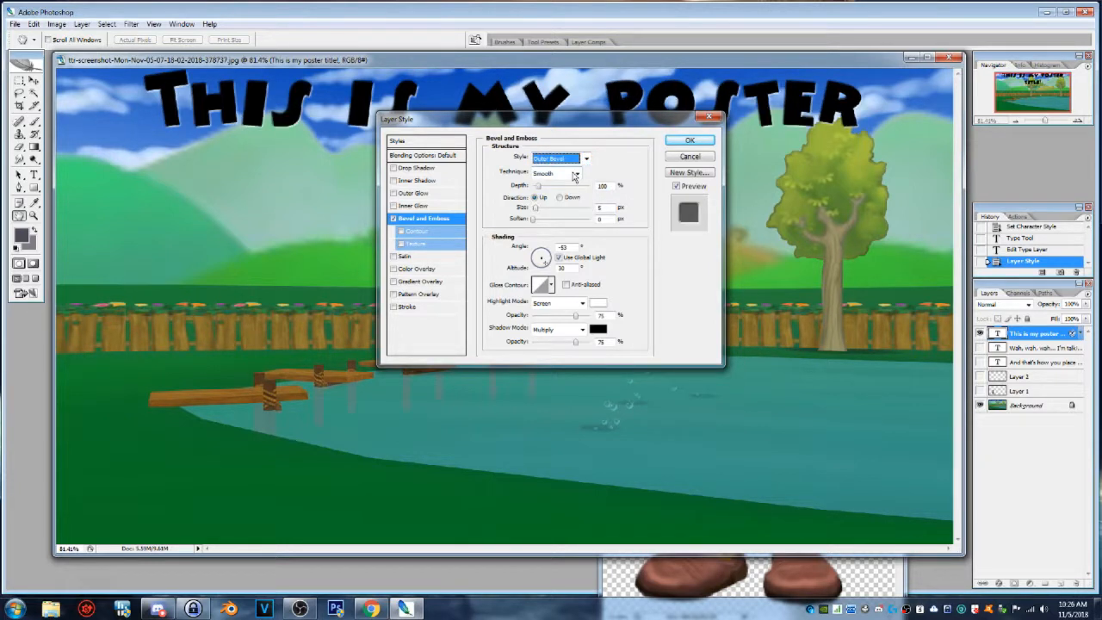
left_click(586, 159)
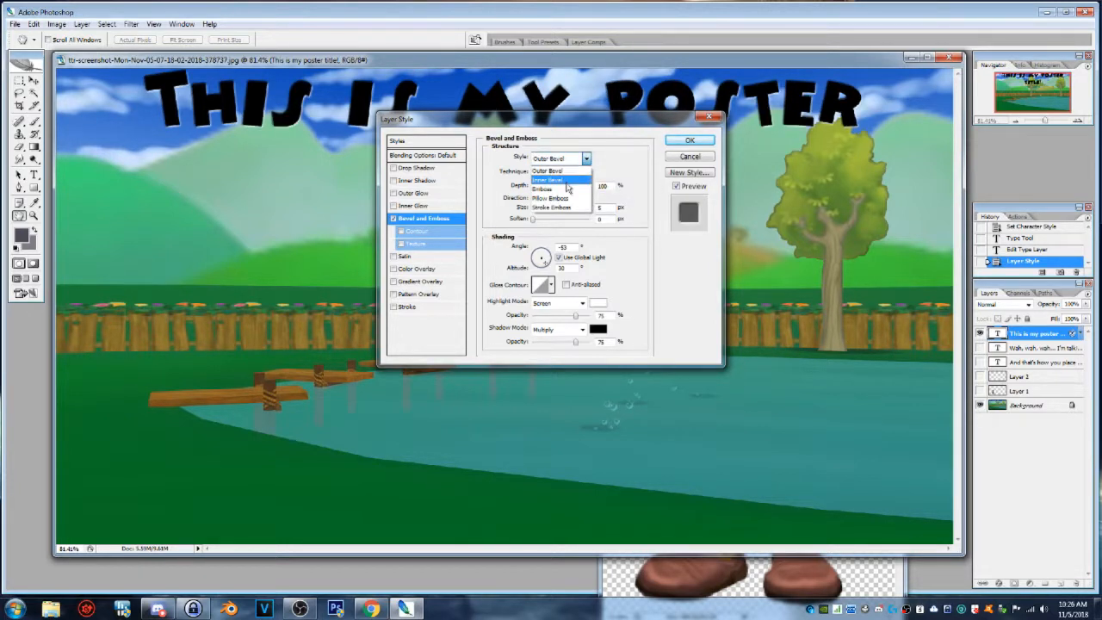
left_click(567, 189)
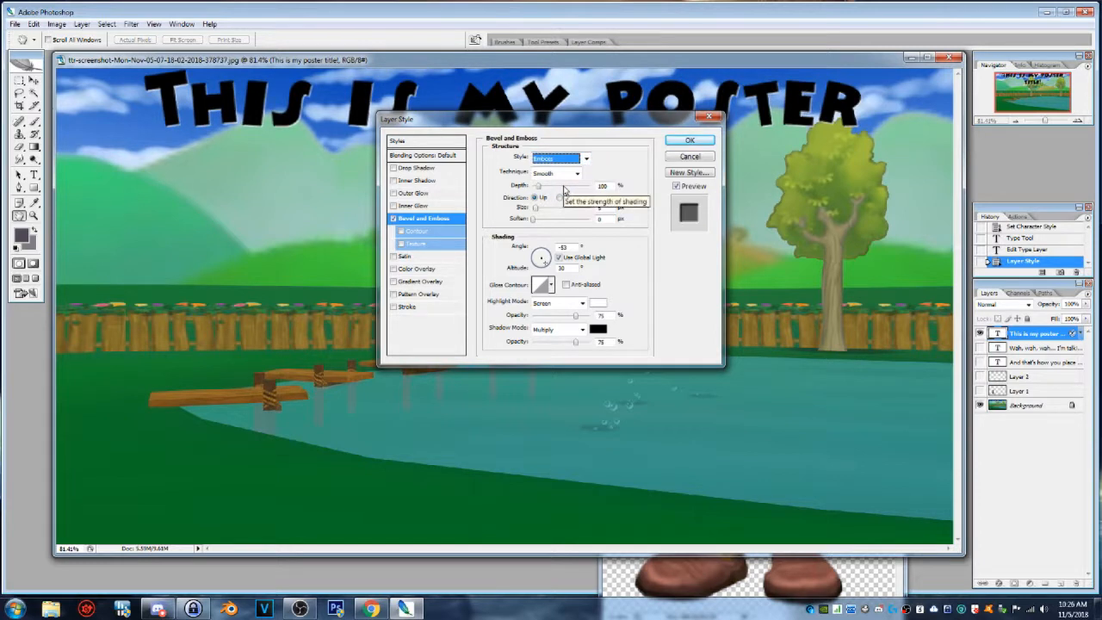
left_click(586, 158)
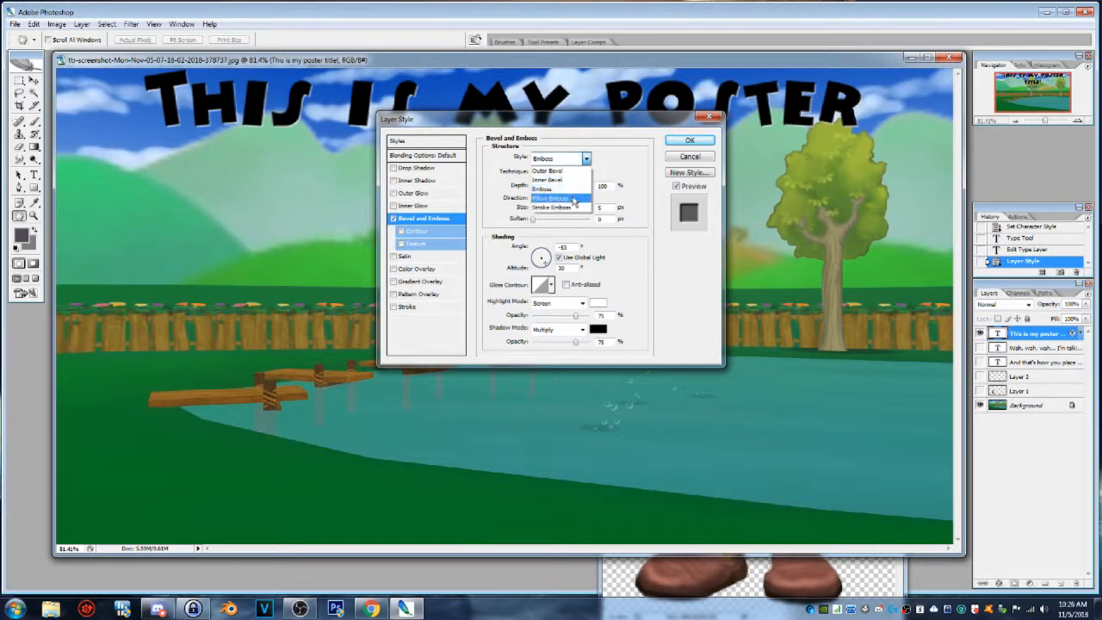
left_click(574, 199)
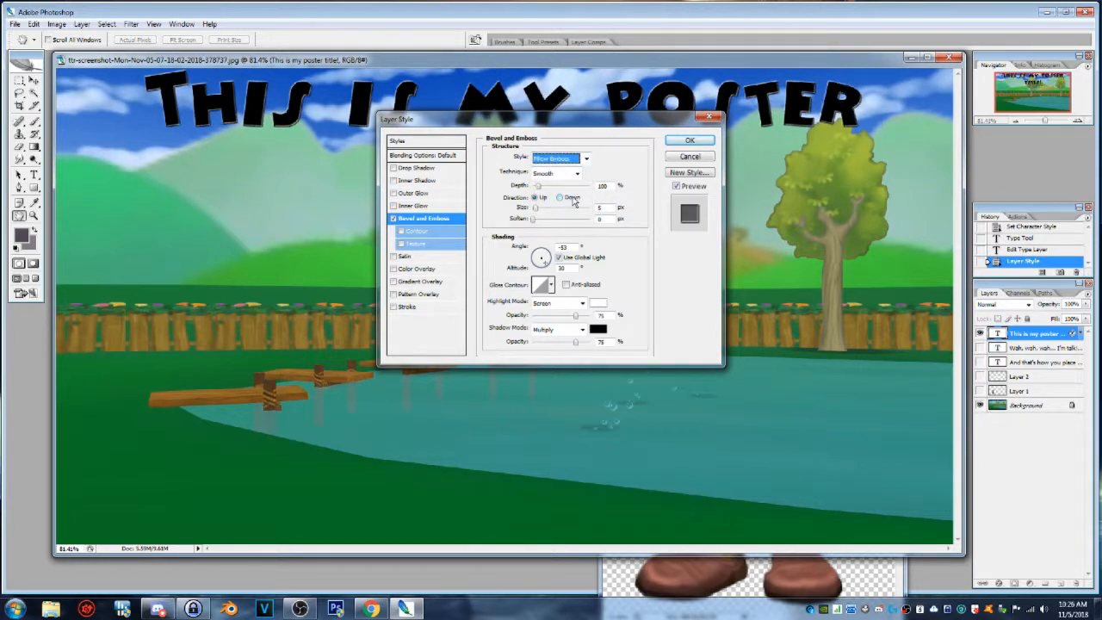
left_click(586, 158)
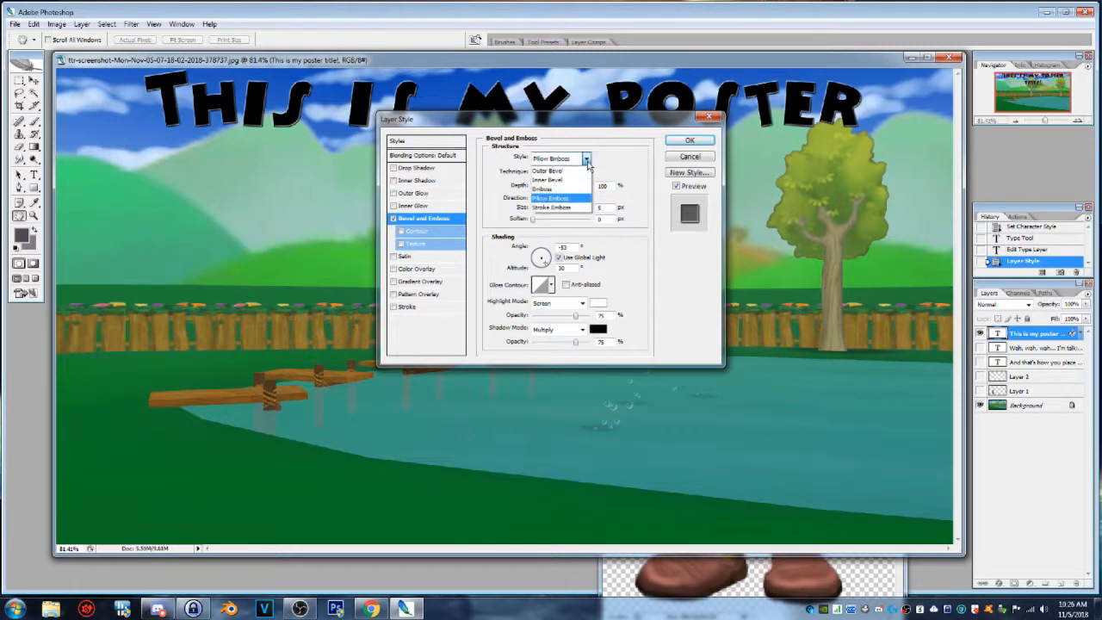
left_click(572, 208)
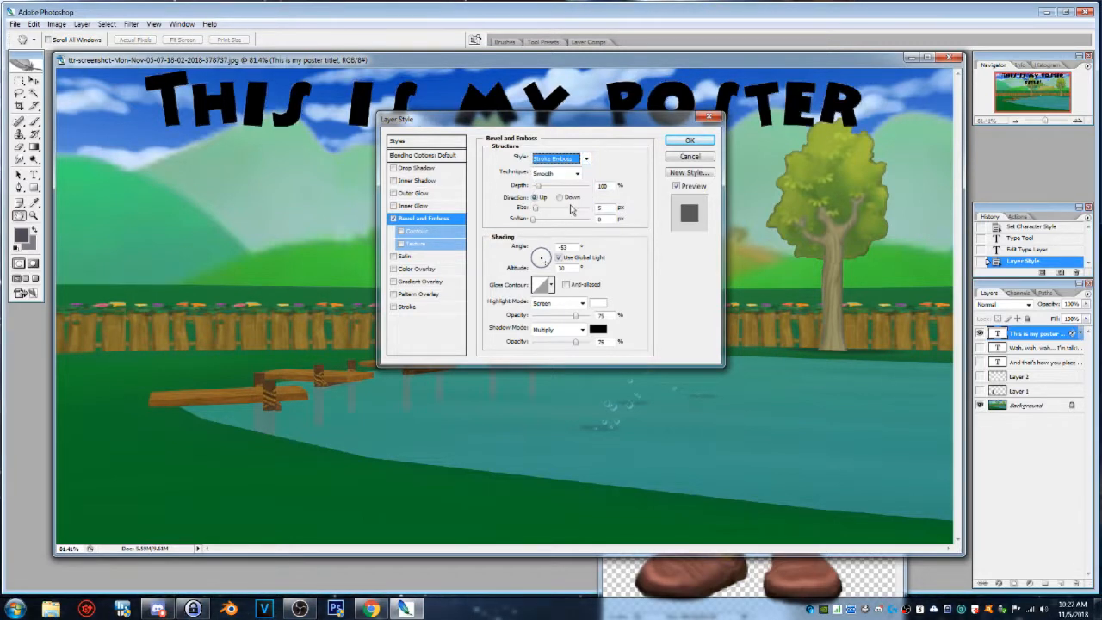
left_click(586, 158)
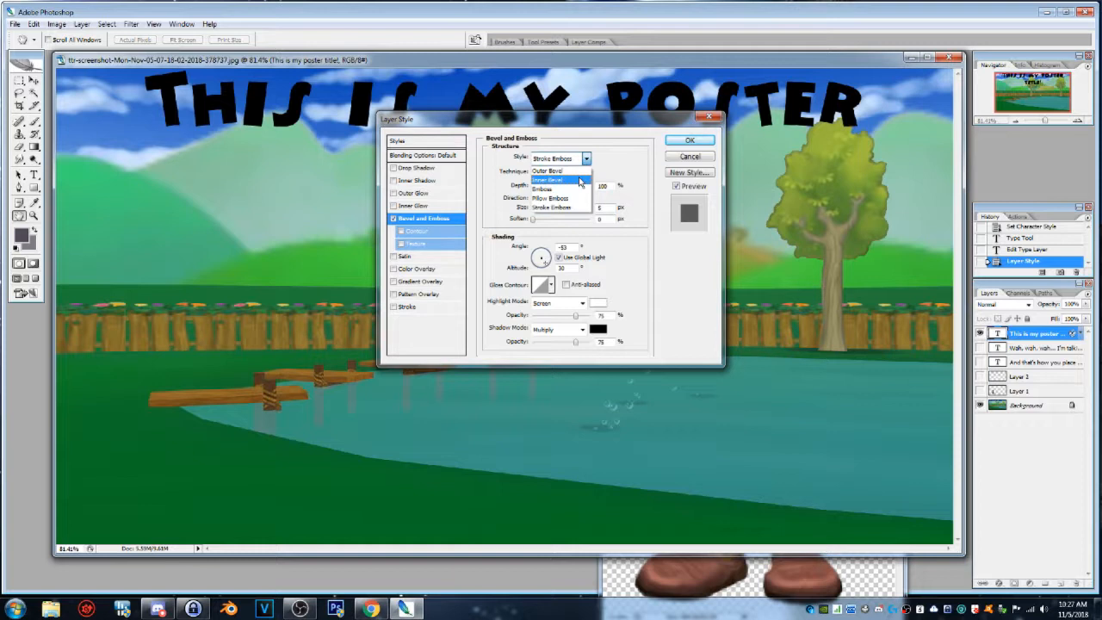
left_click(580, 180)
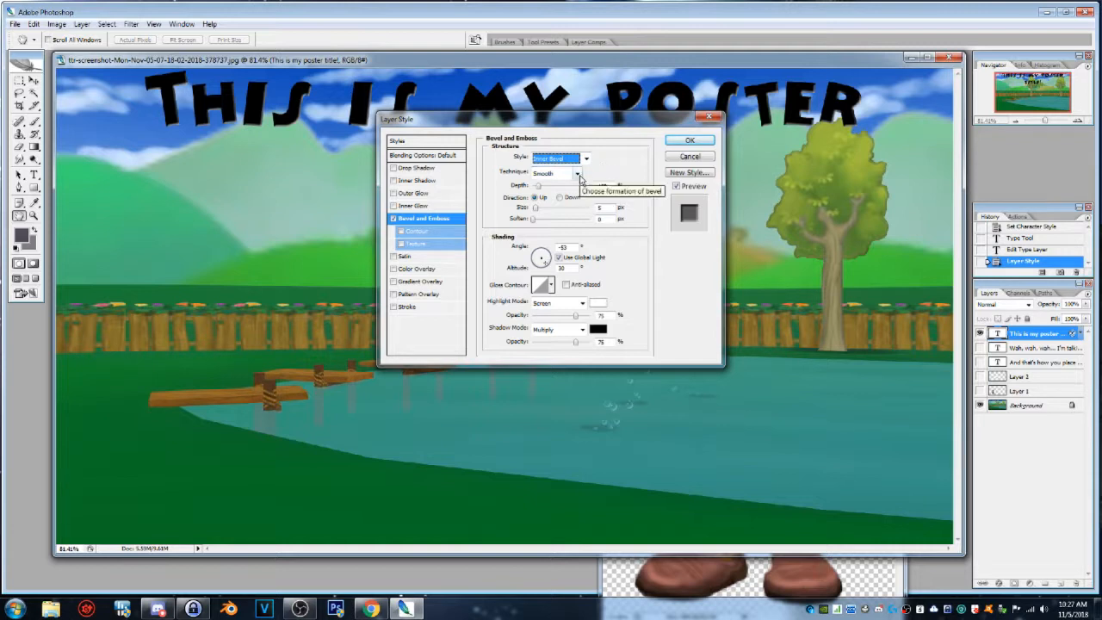
Try the Chisel Hard and Chisel Soft techniques on the title's bevel and return to Smooth.
left_click(576, 173)
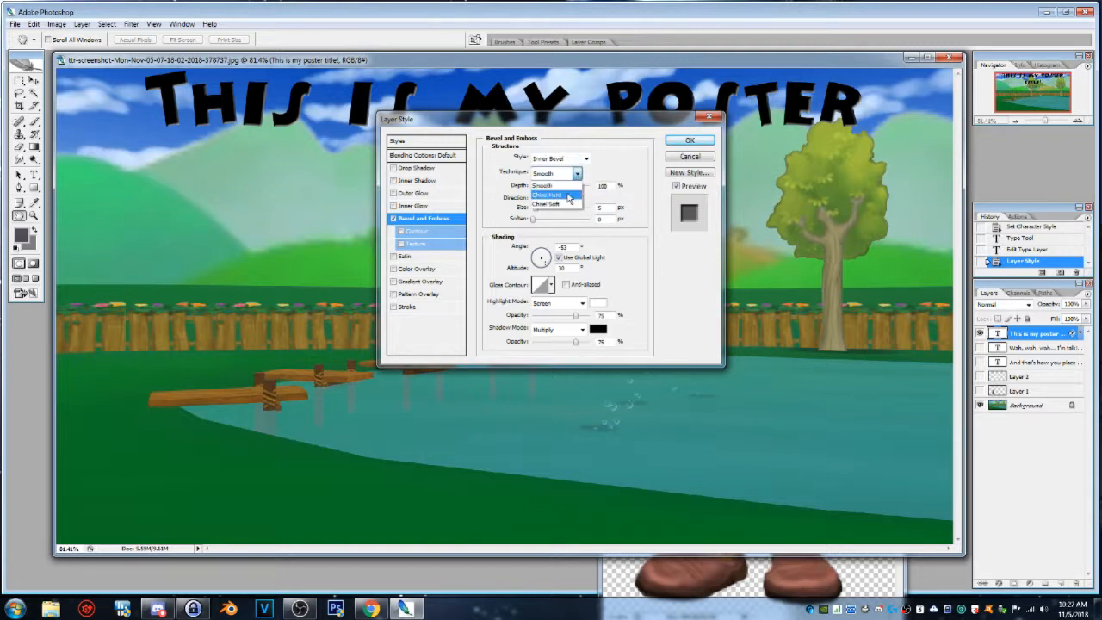
left_click(568, 196)
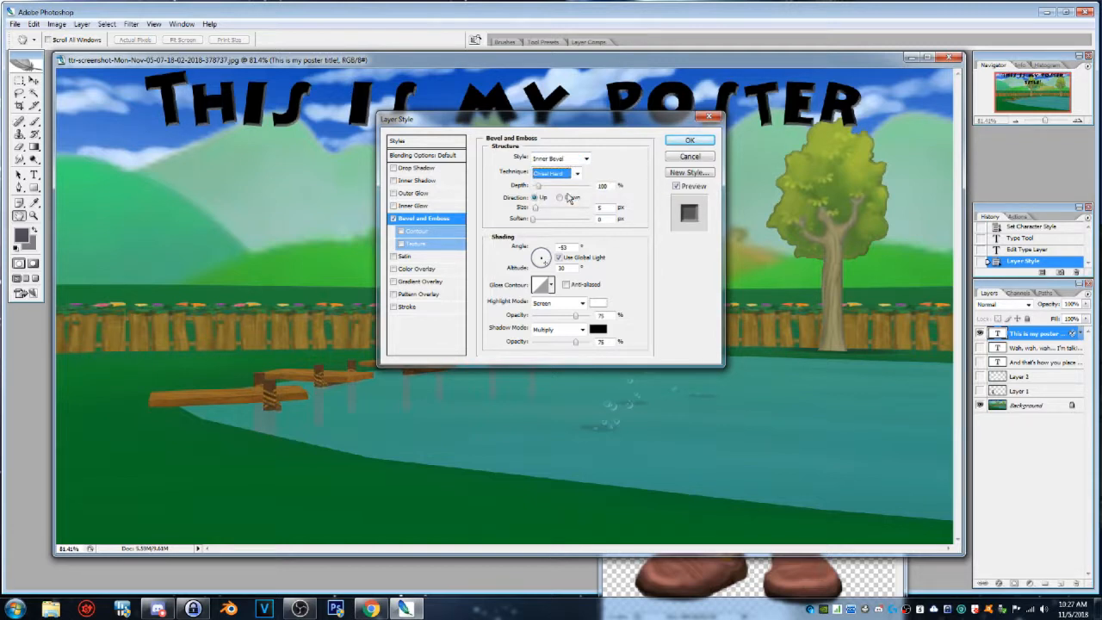
left_click(577, 173)
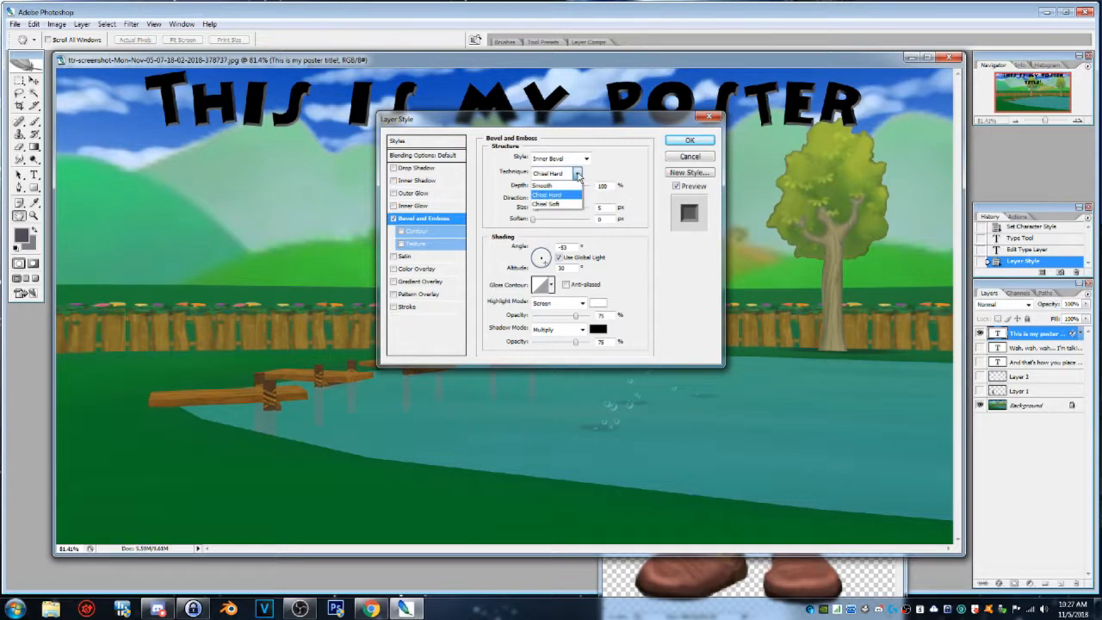
left_click(564, 206)
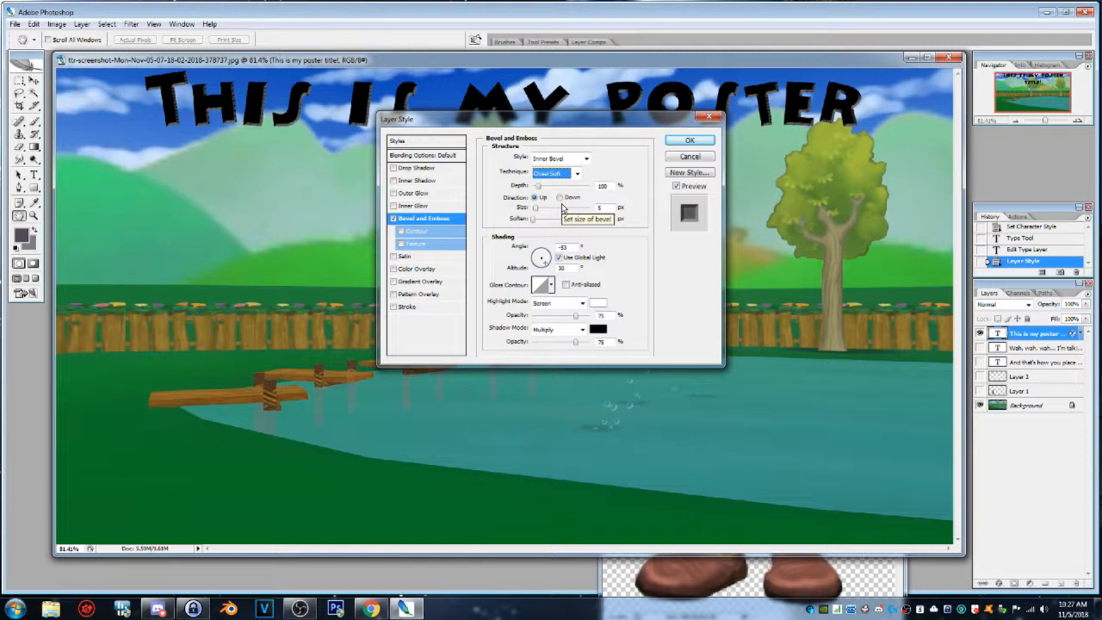
left_click(573, 173)
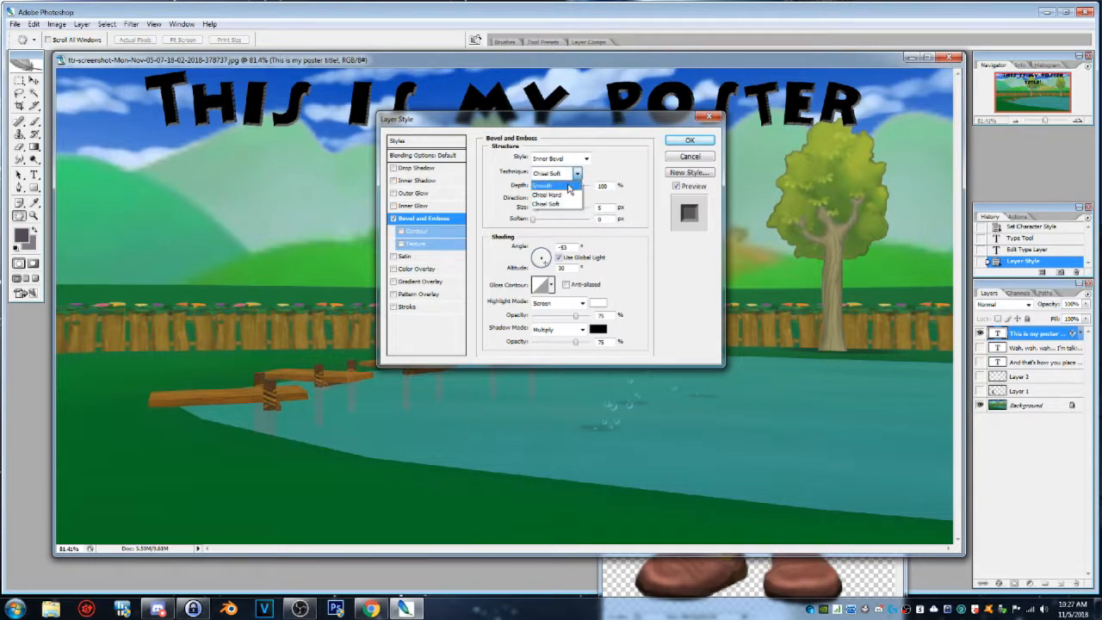
left_click(568, 186)
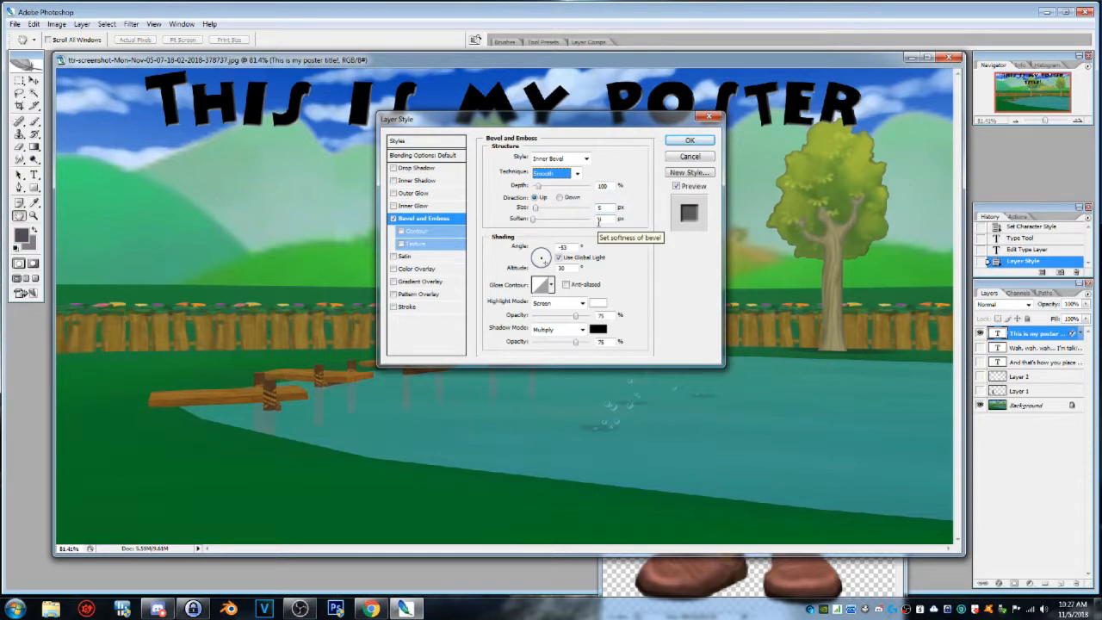
Set the bevel's light angle to about -43° with an altitude of 0° and make its shadow color white (ffffff).
left_click(545, 262)
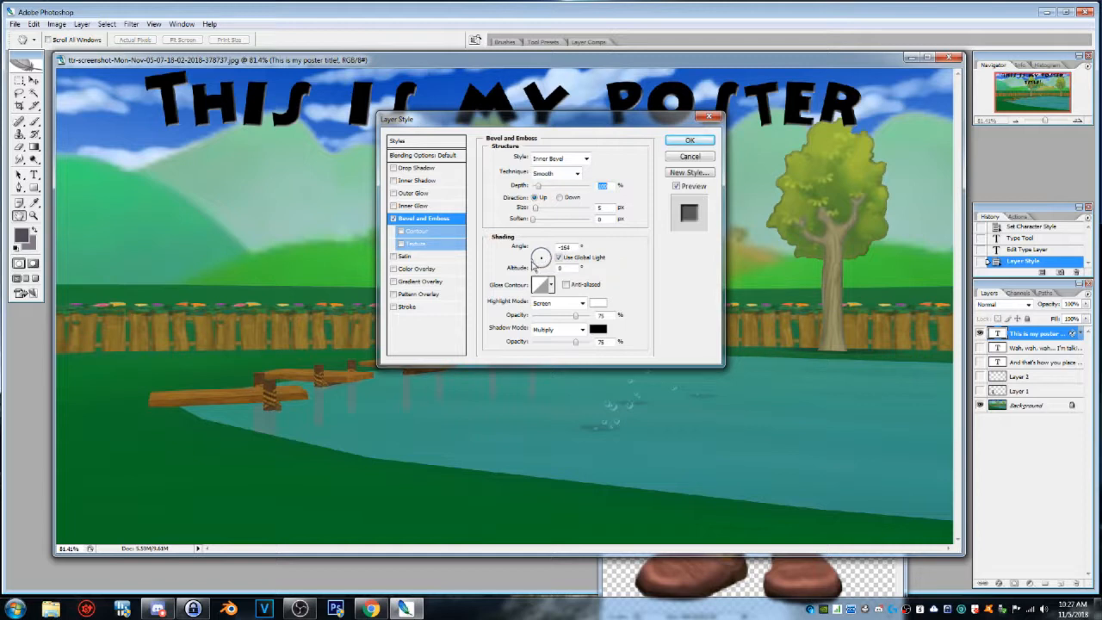
left_click_drag(536, 263, 551, 268)
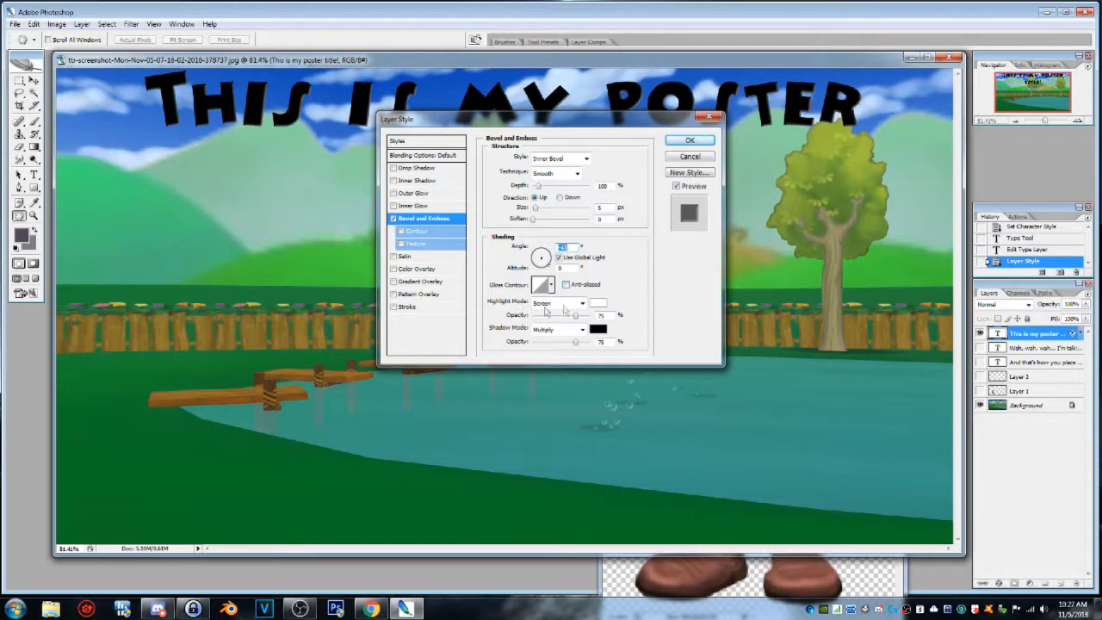
left_click(599, 333)
left_click_drag(498, 261, 410, 164)
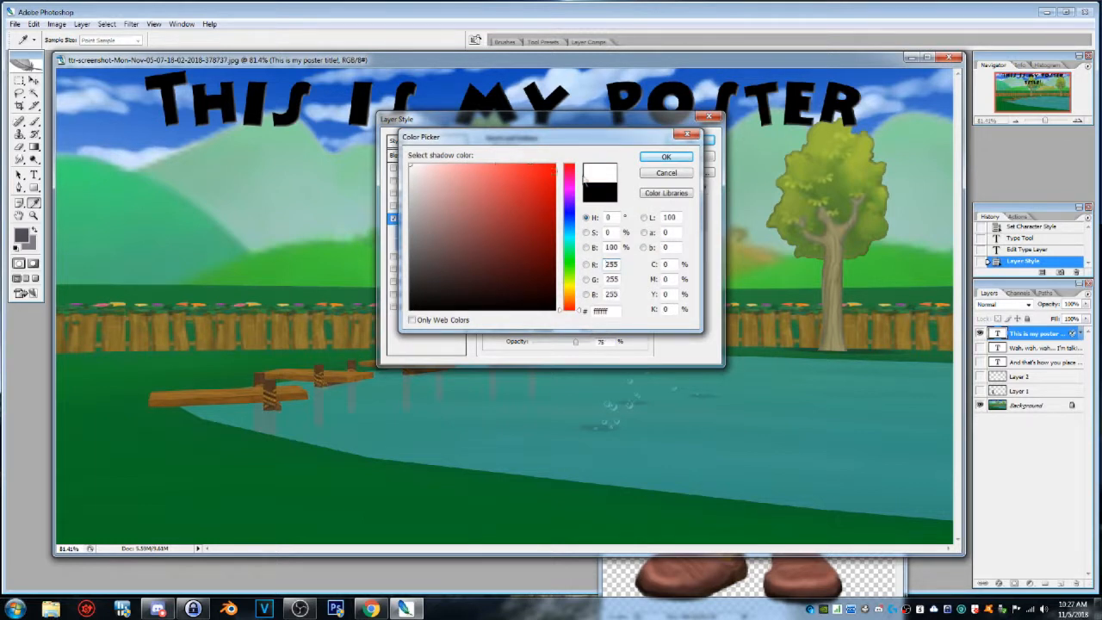
left_click(666, 157)
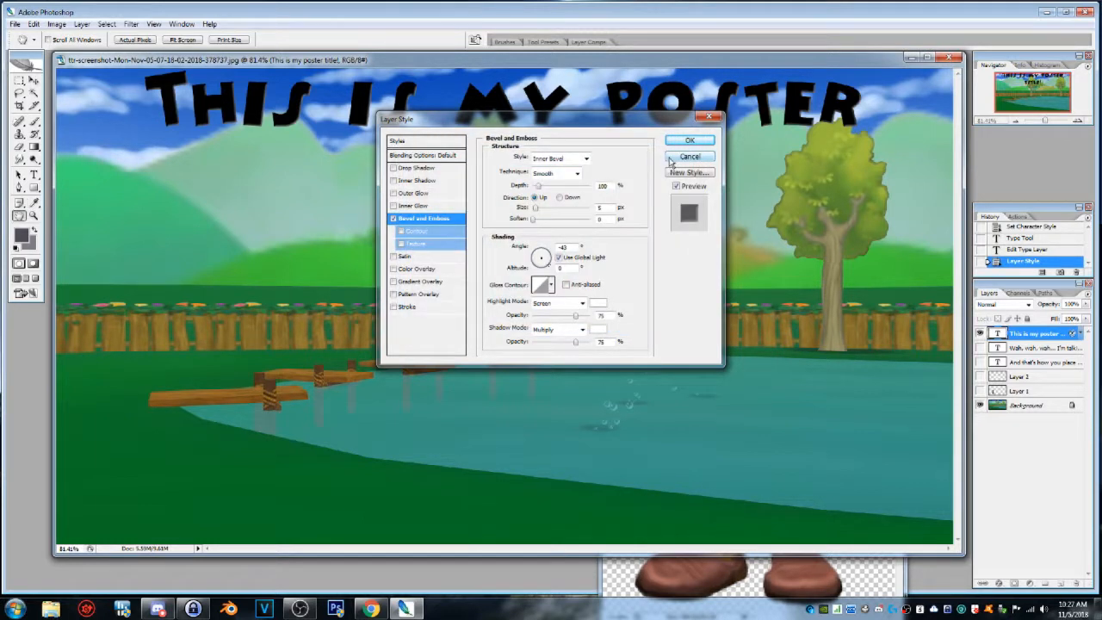
Set the bevel's shadow opacity to 100% and apply the layer style to the title.
double_click(599, 341)
type("100")
key("Return")
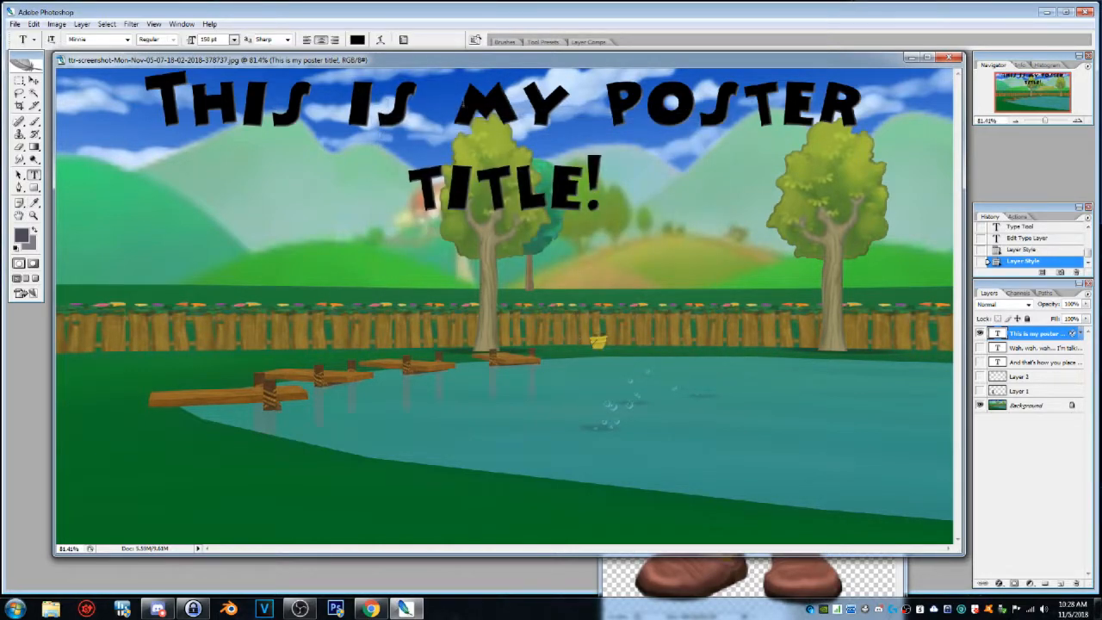
Reopen the title layer's blending options and enable the bevel's Contour, showing its settings.
right_click(1031, 341)
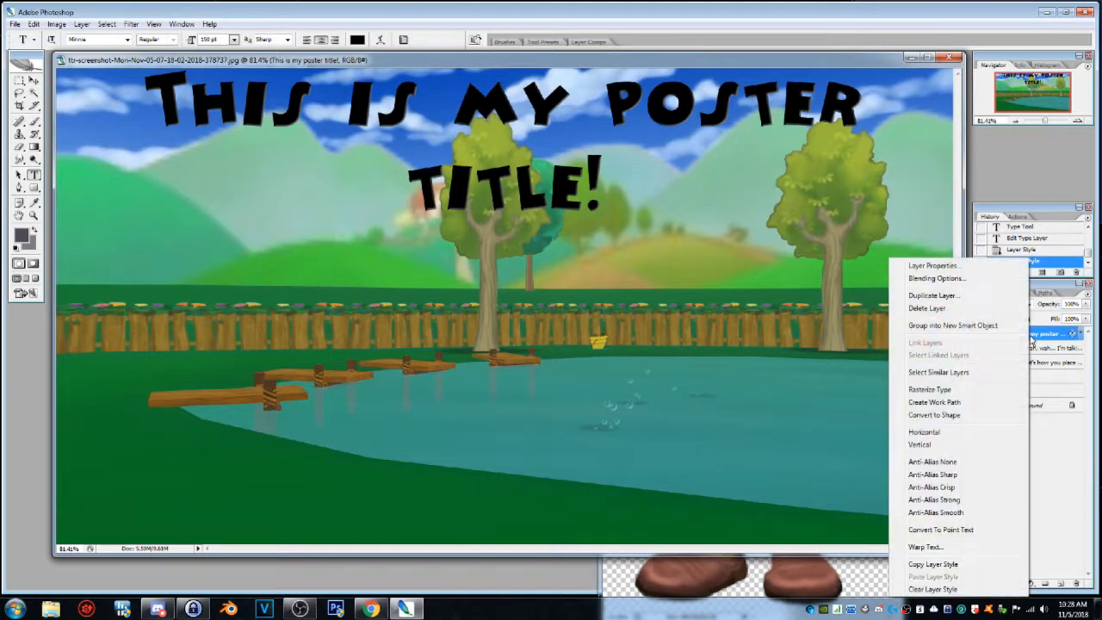
left_click(937, 279)
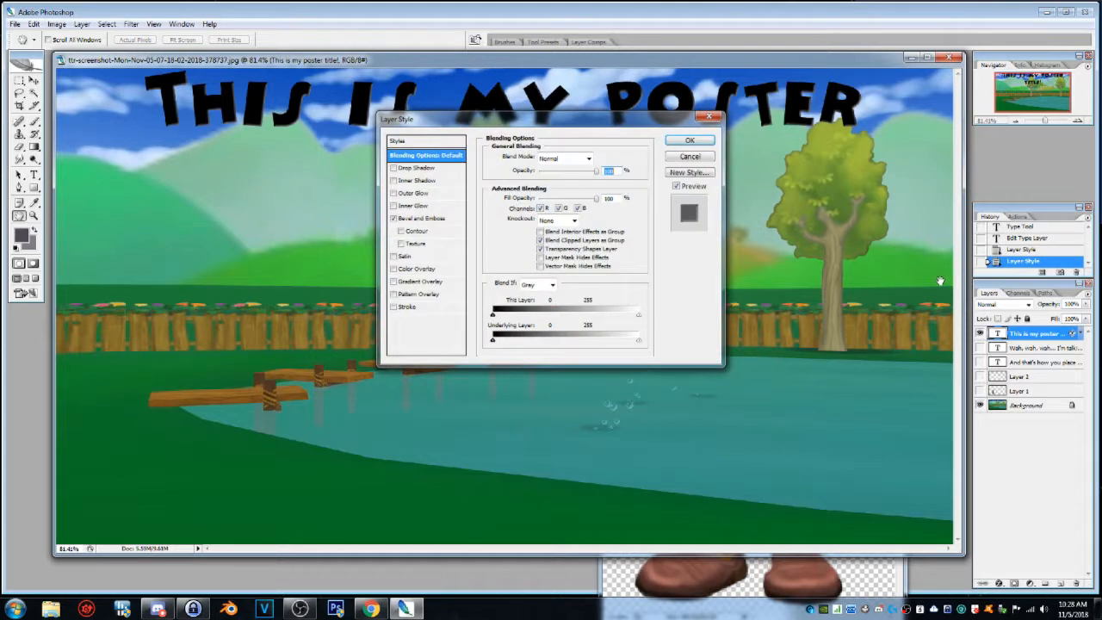
left_click(400, 232)
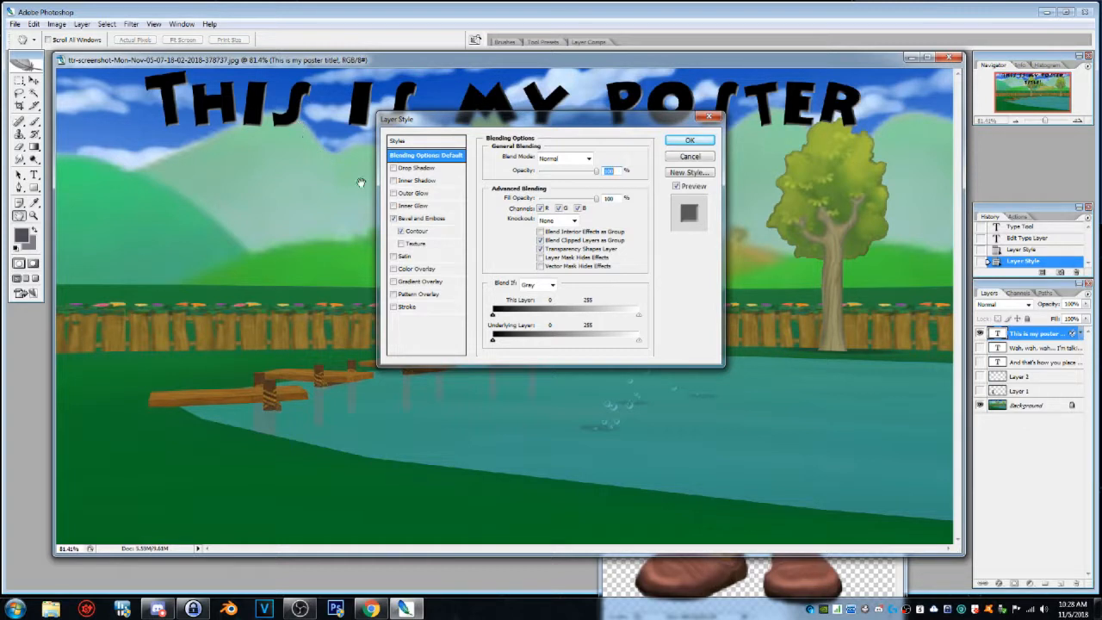
left_click(418, 234)
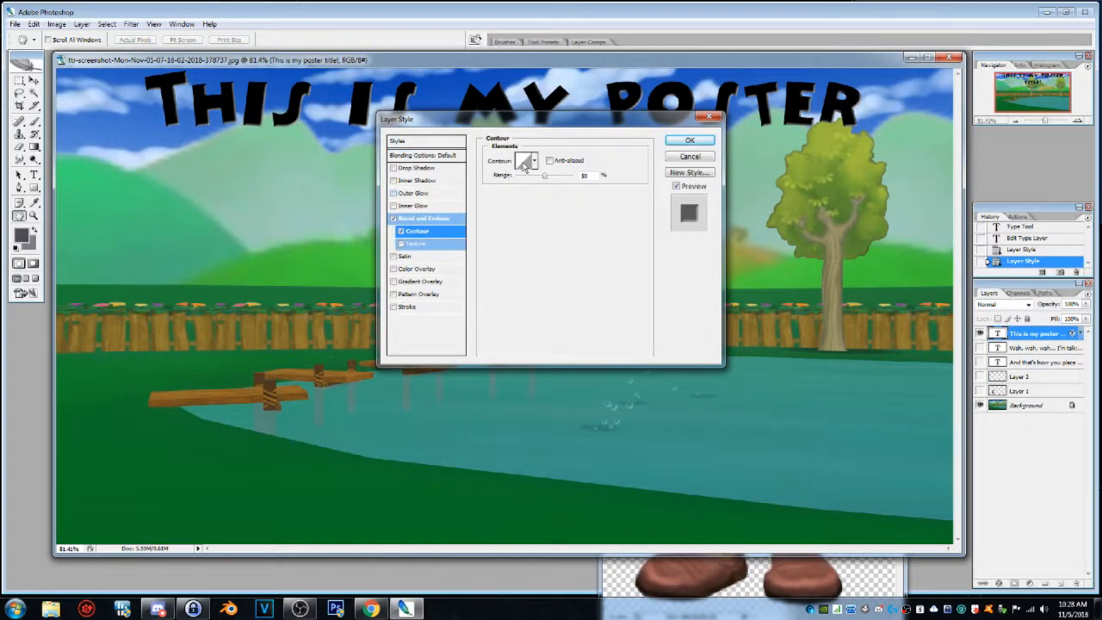
Try different range values for the bevel's contour, including 25% and 100%.
left_click_drag(590, 176, 577, 175)
type("25")
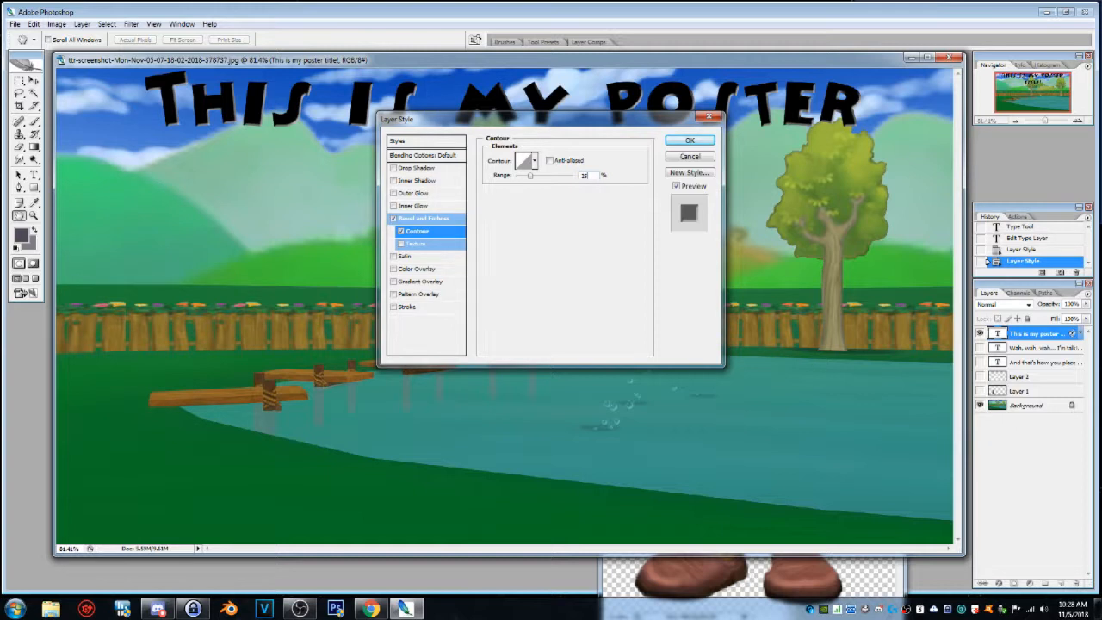
key("BackSpace")
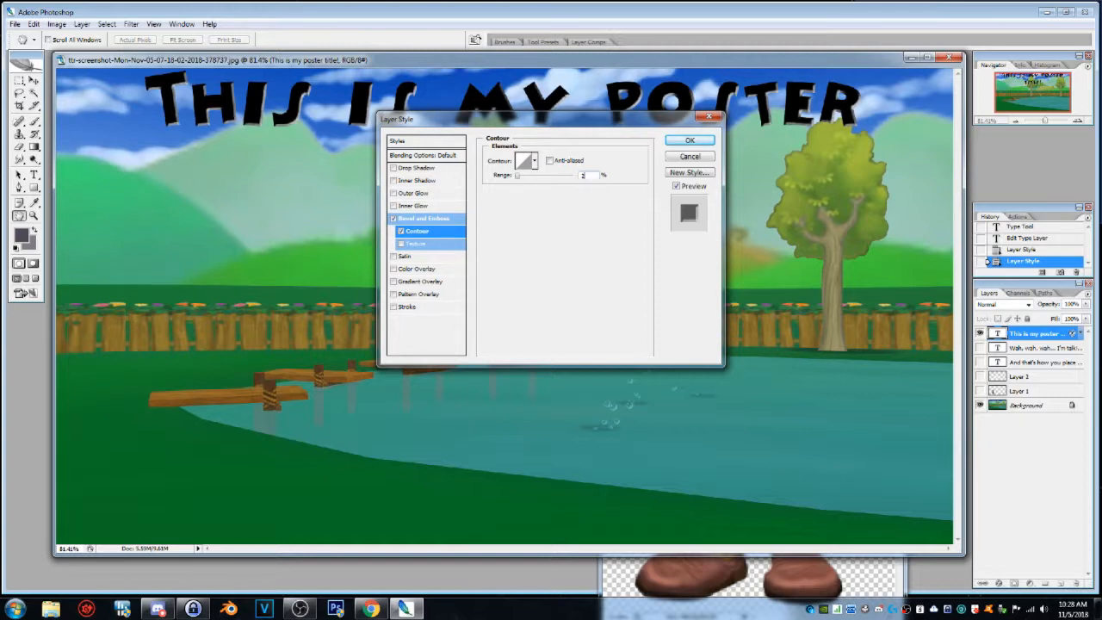
type("100")
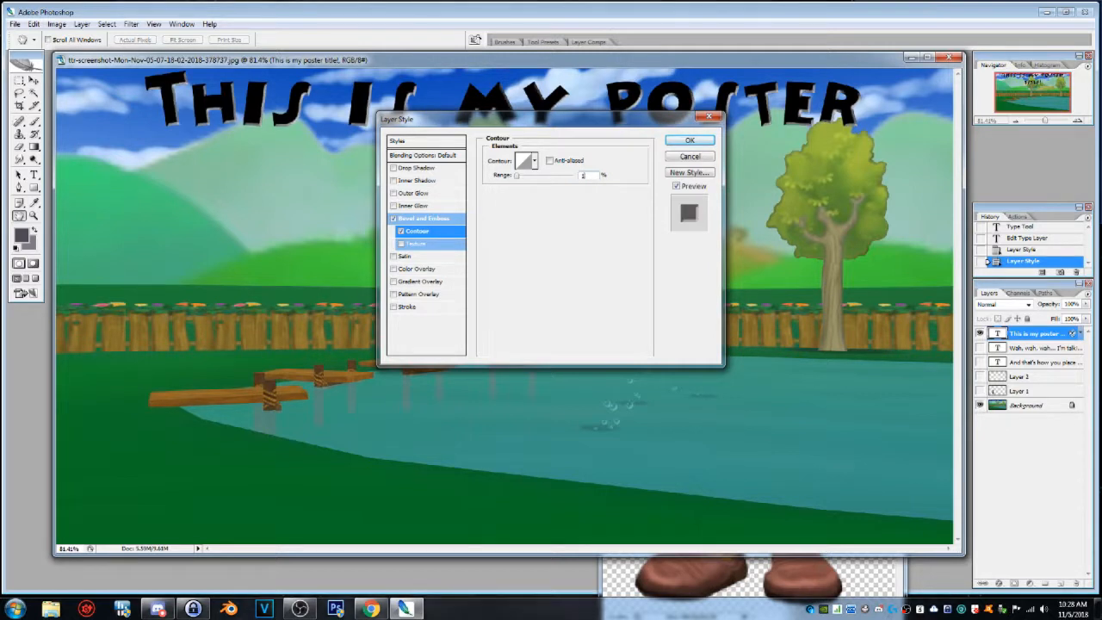
key("BackSpace")
key("BackSpace")
key("BackSpace")
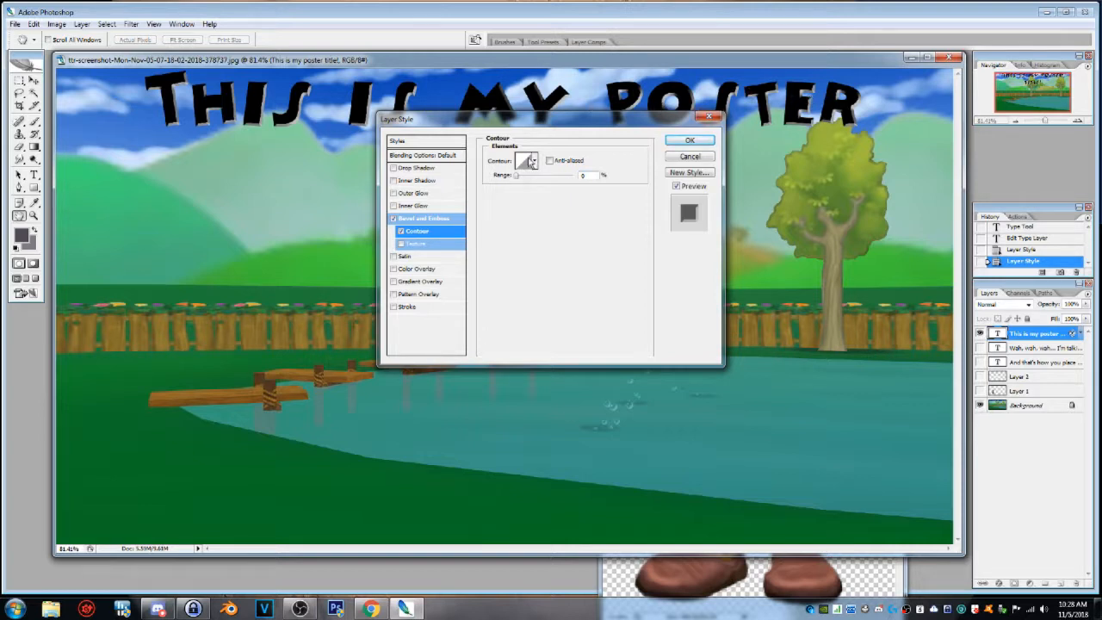
Turn off the title's bevel and its contour and enable Satin instead, showing its settings.
left_click(400, 232)
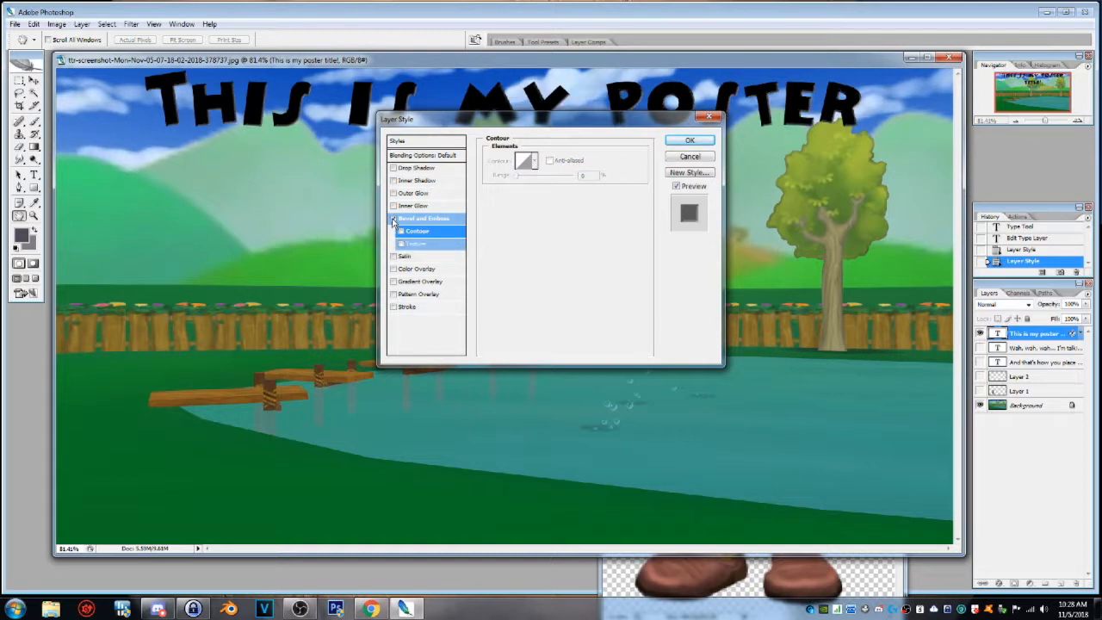
left_click(394, 257)
left_click(409, 257)
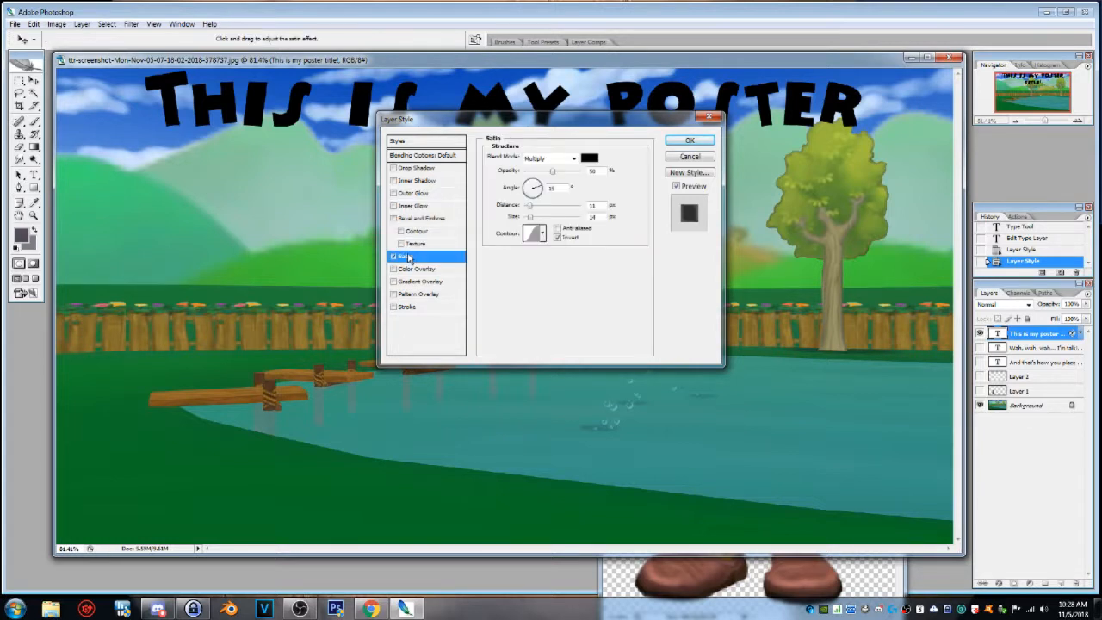
Set the satin color to bright red (fe0606) at 100% opacity and apply the style to the title.
left_click(589, 158)
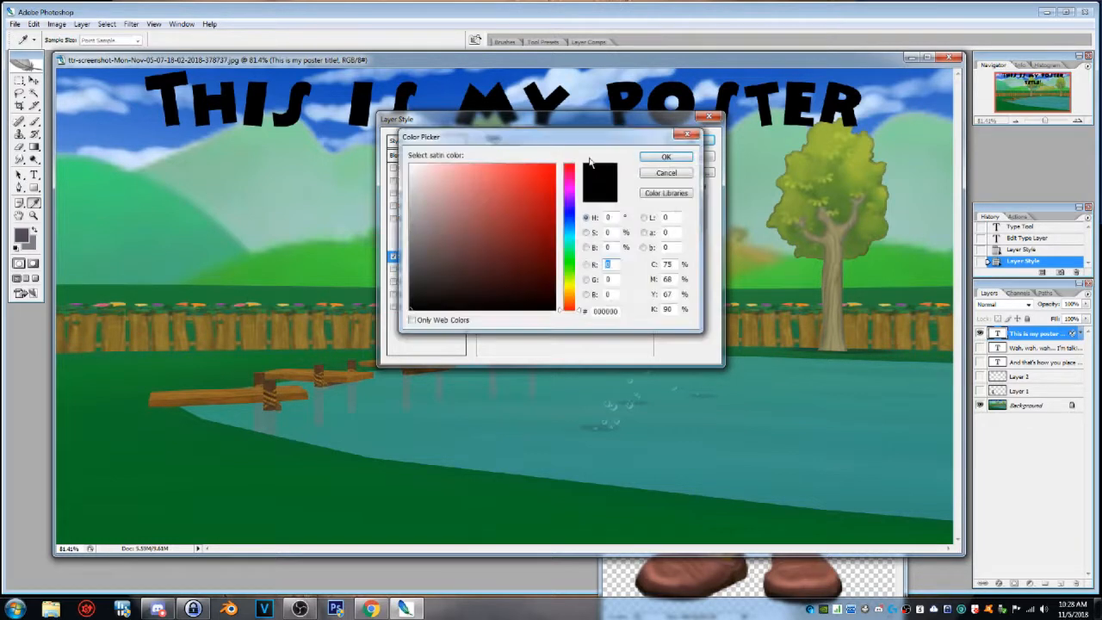
left_click(552, 165)
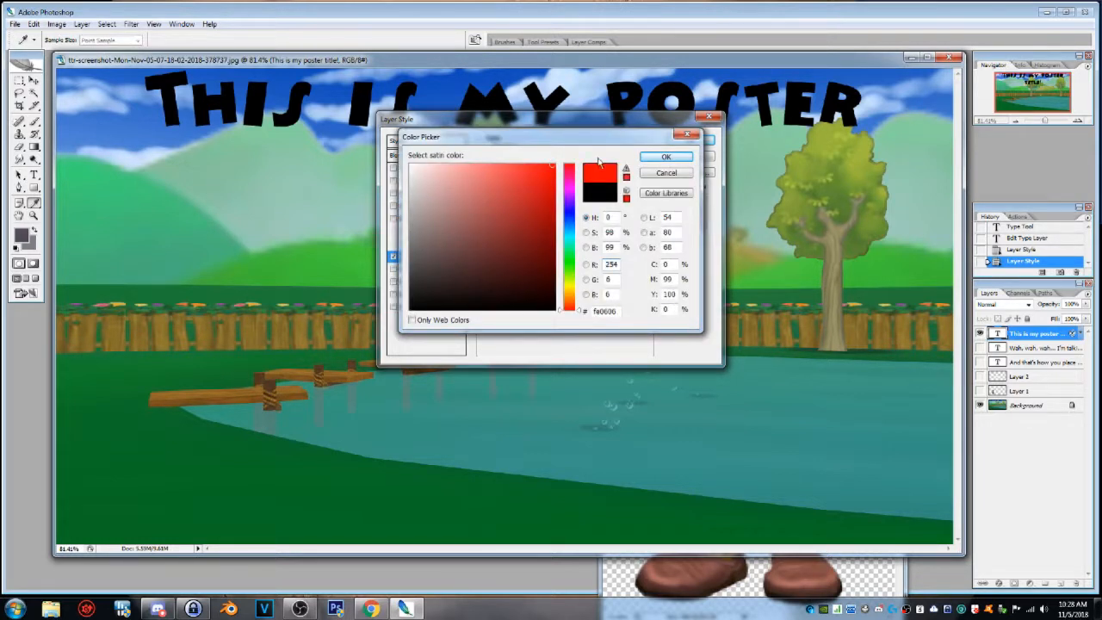
left_click(658, 158)
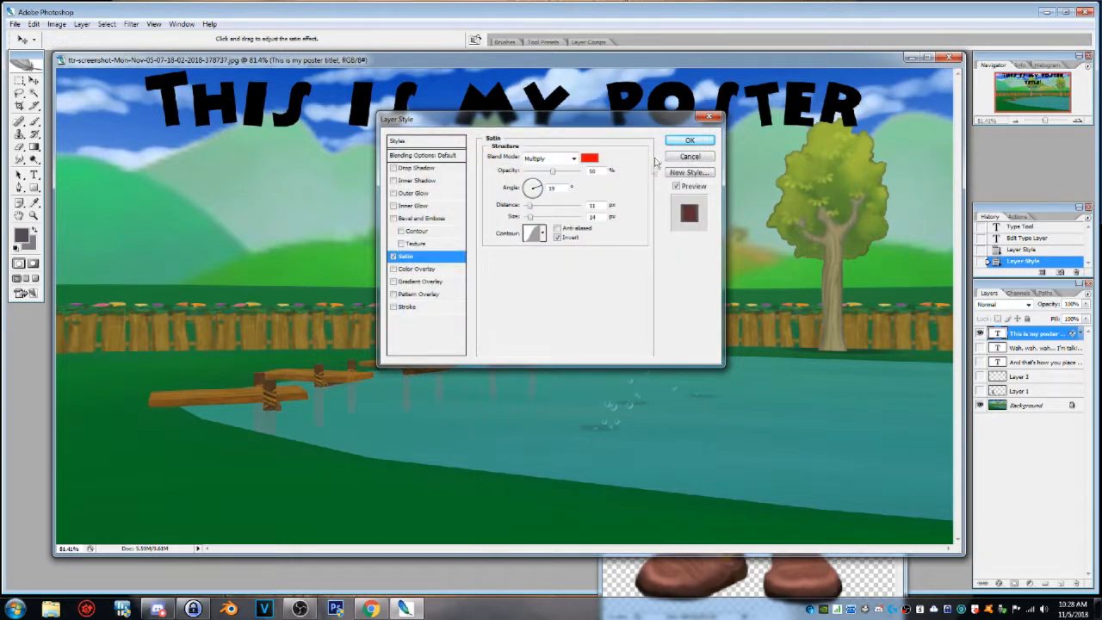
double_click(594, 171)
type("100")
left_click(701, 141)
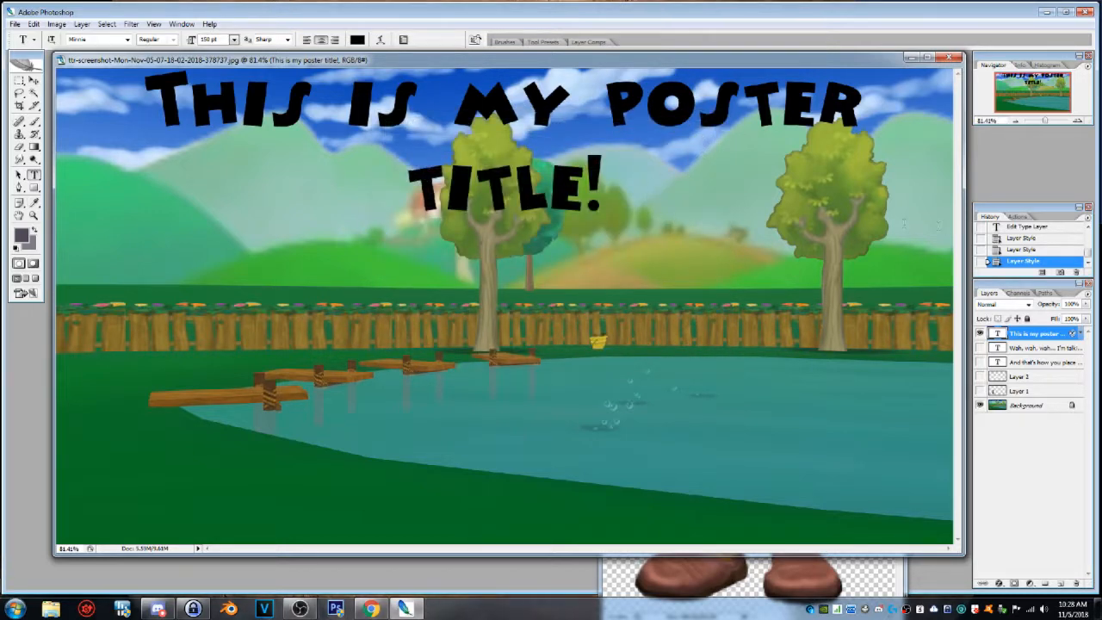
Reopen the title layer's blending options and replace Satin with Color Overlay, showing its settings.
right_click(1022, 337)
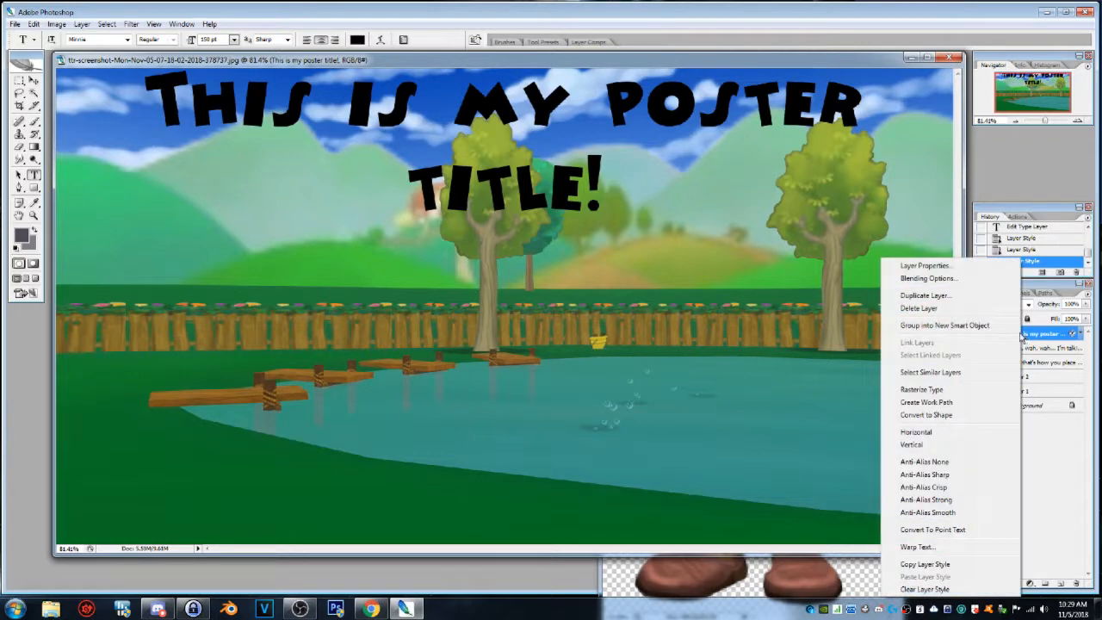
left_click(927, 279)
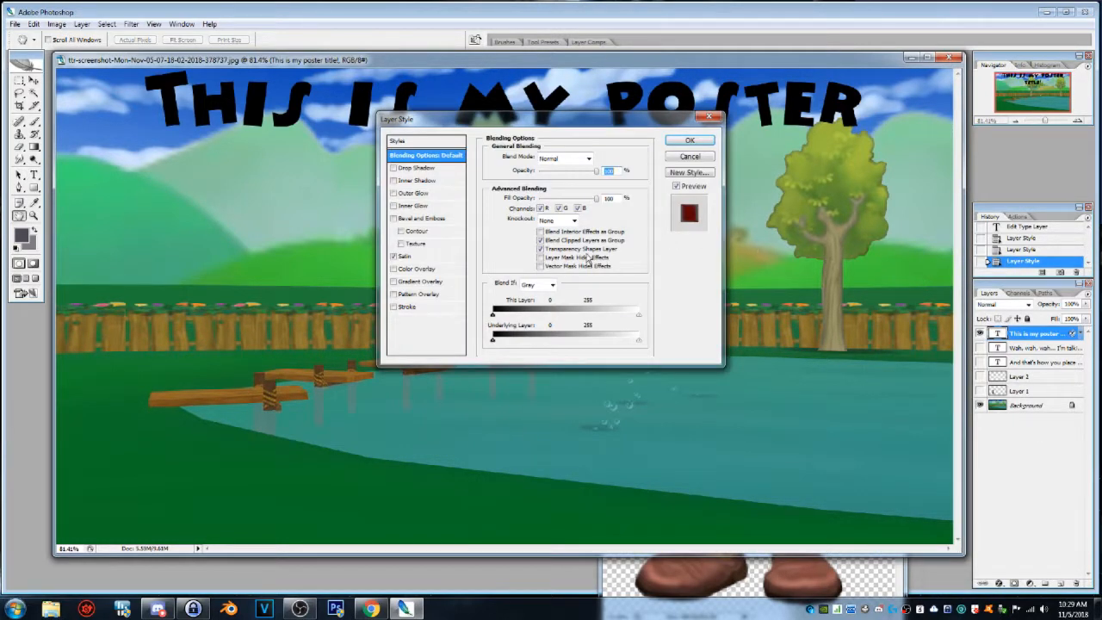
left_click(393, 257)
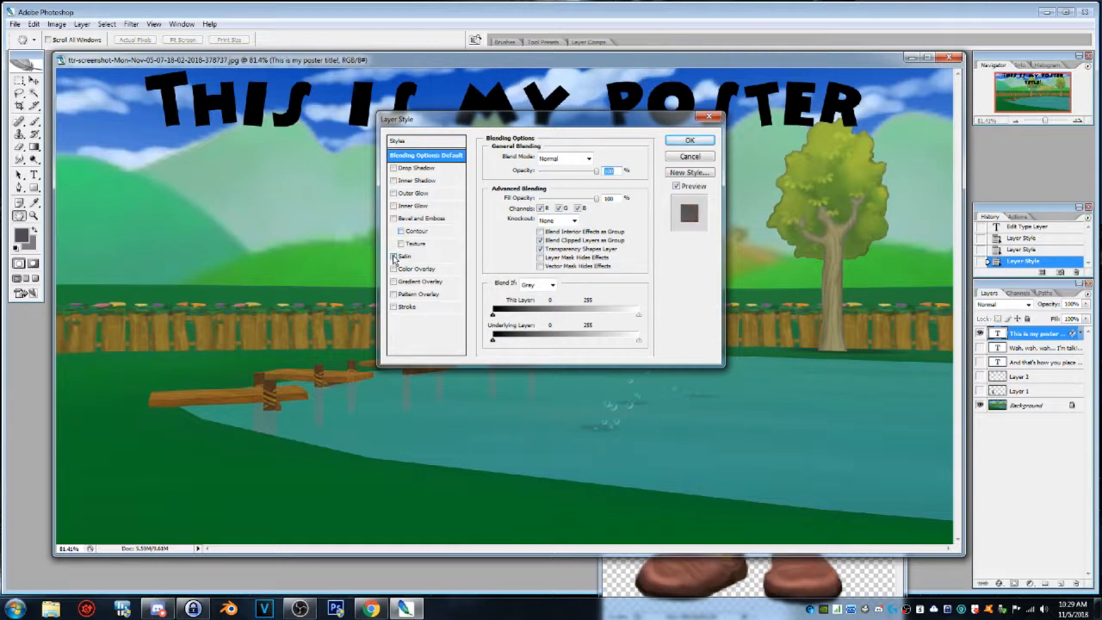
left_click(393, 270)
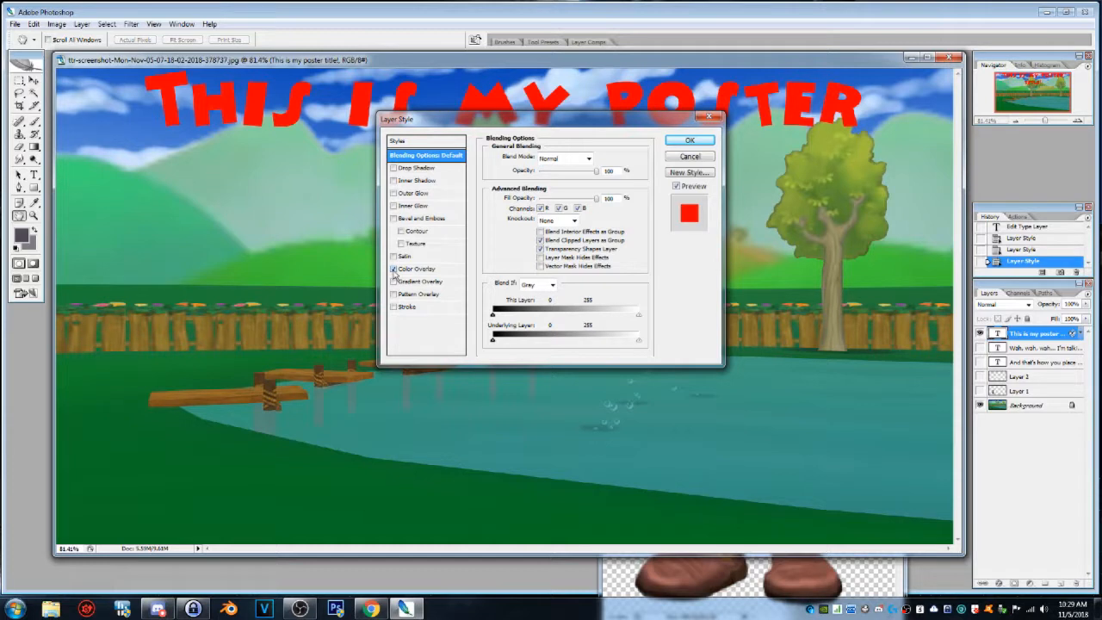
left_click(410, 272)
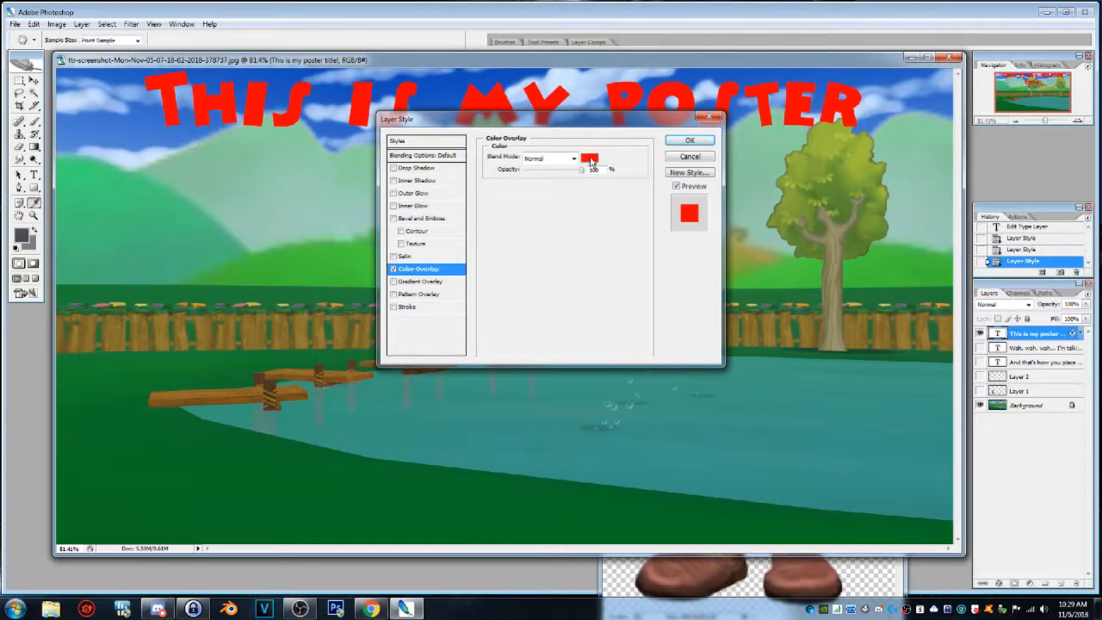
Preview blue, green and yellow as the title's overlay color, then cancel the color change.
left_click(588, 159)
left_click(569, 214)
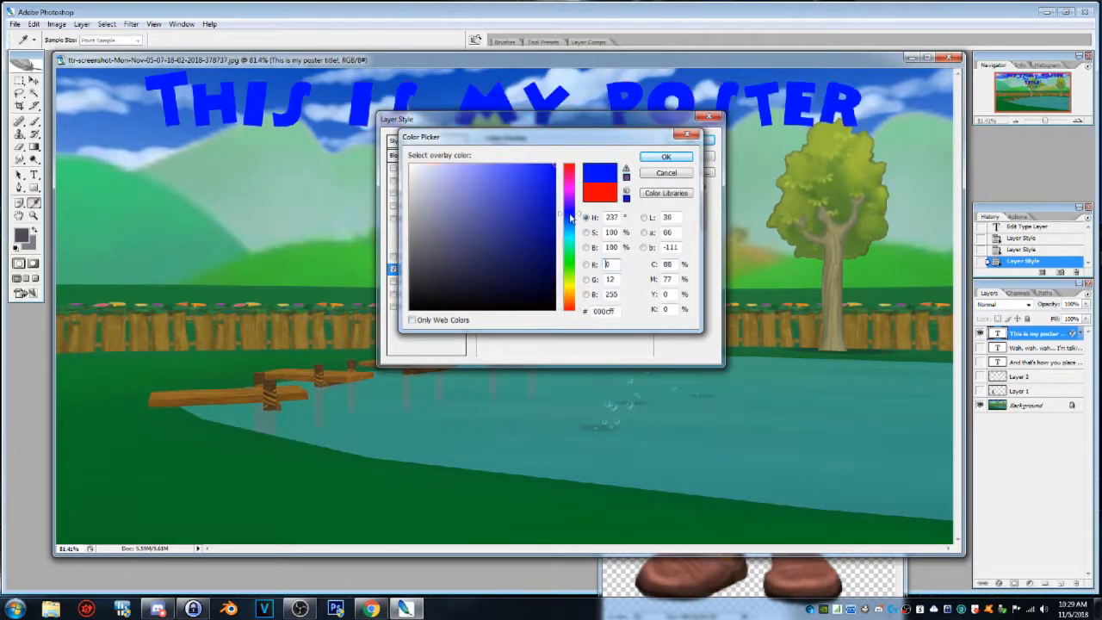
left_click(571, 261)
left_click(571, 288)
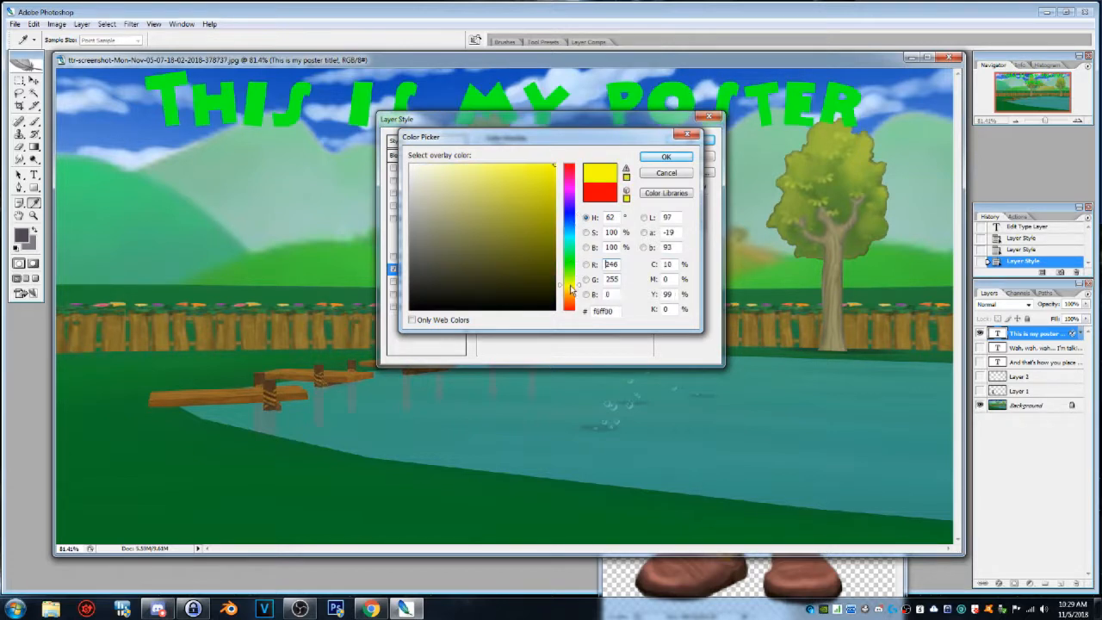
left_click(661, 173)
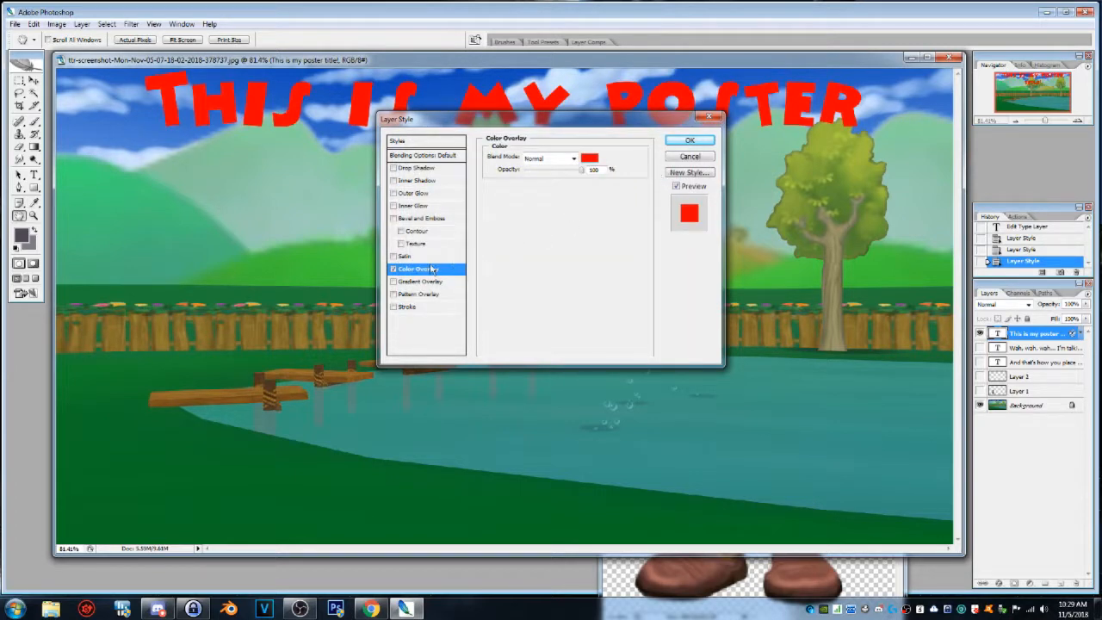
Turn off the title's Color Overlay and enable Gradient Overlay instead, showing its settings.
left_click(393, 270)
left_click(393, 281)
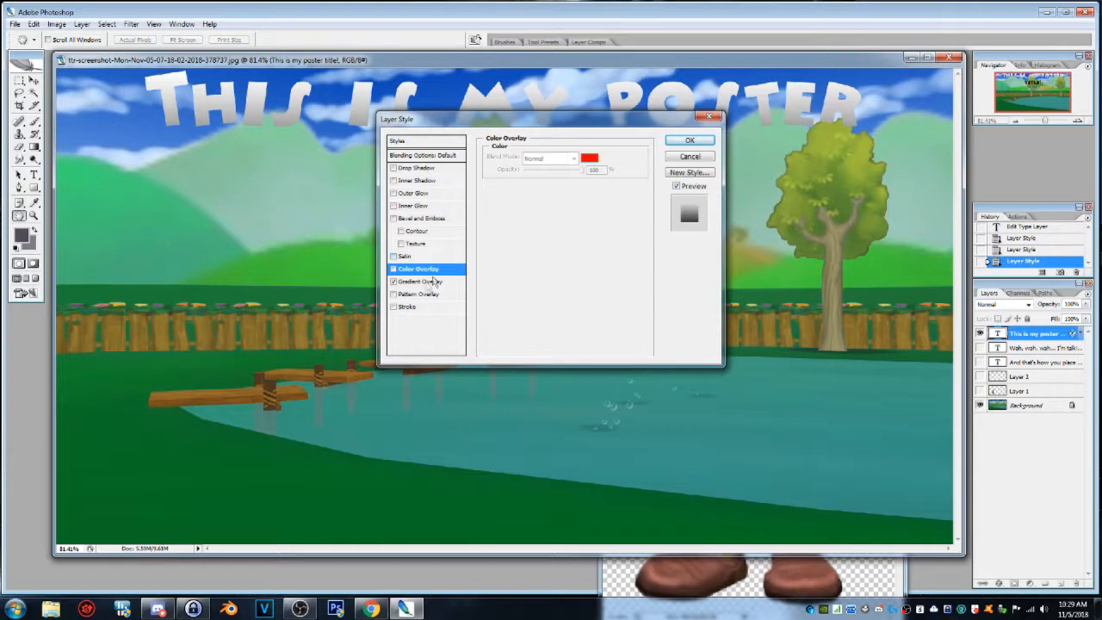
left_click(425, 284)
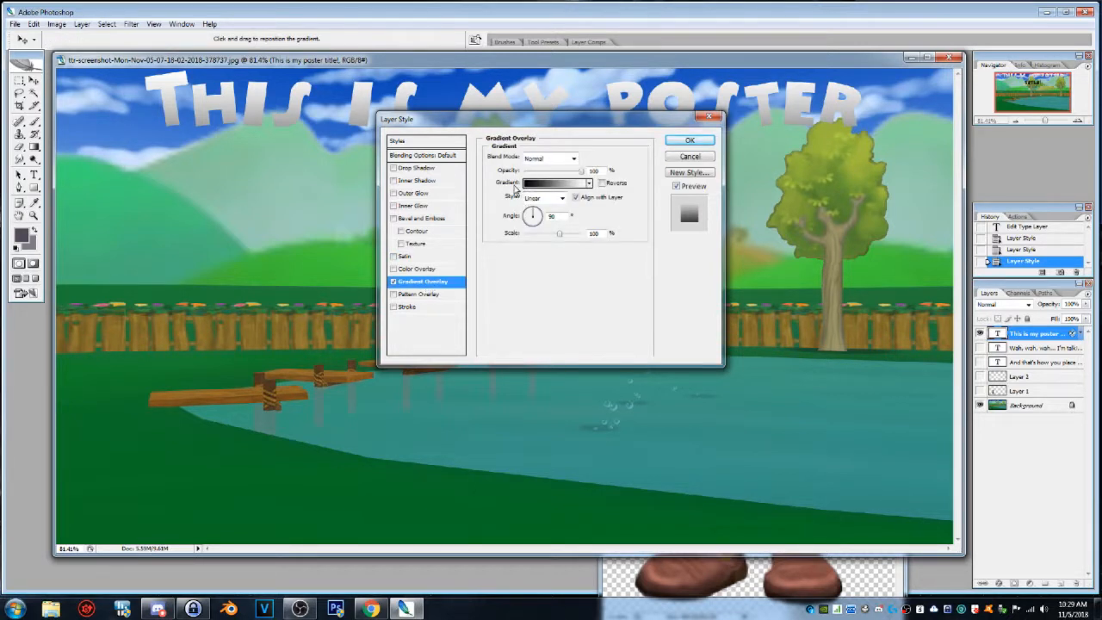
Preview the Spectrum, rainbow, red-green, violet-orange and copper gradients as the title's Gradient Overlay.
left_click(589, 184)
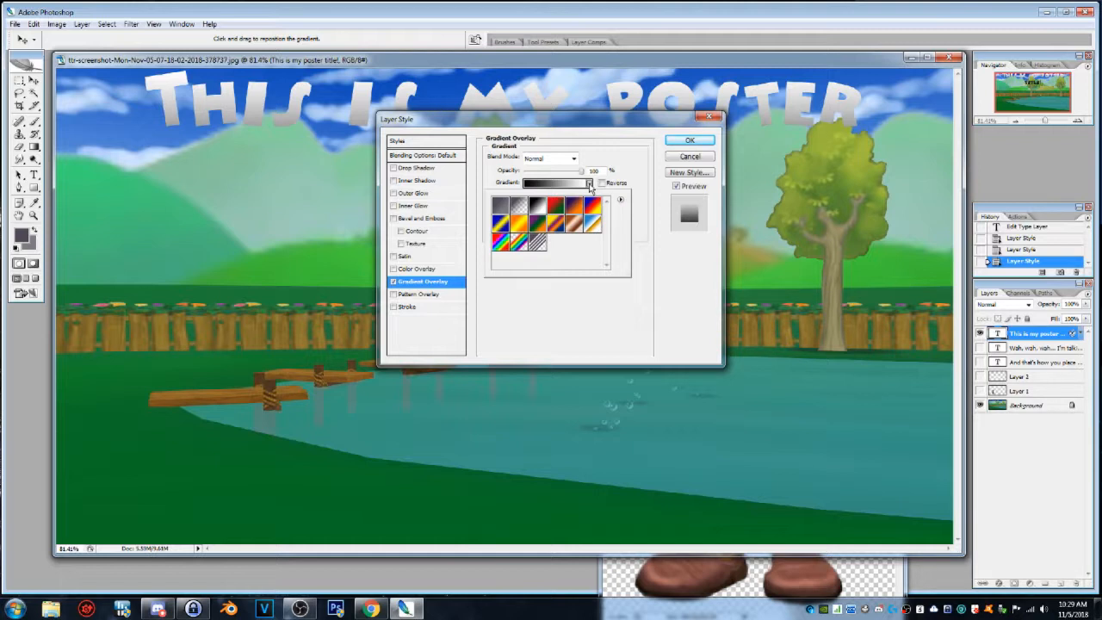
left_click(499, 243)
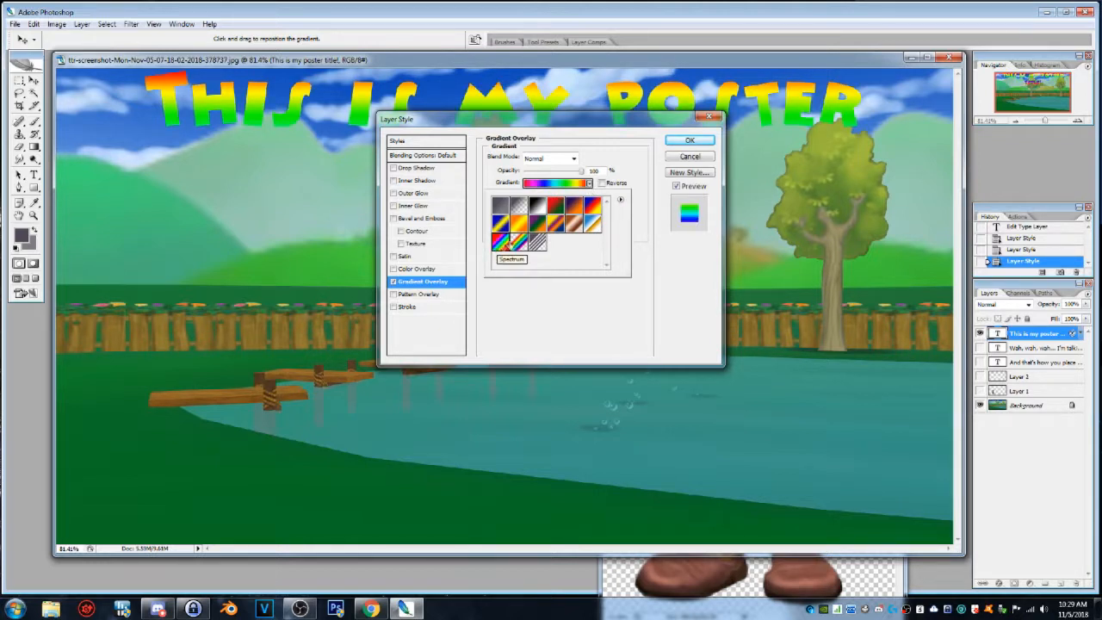
left_click(520, 242)
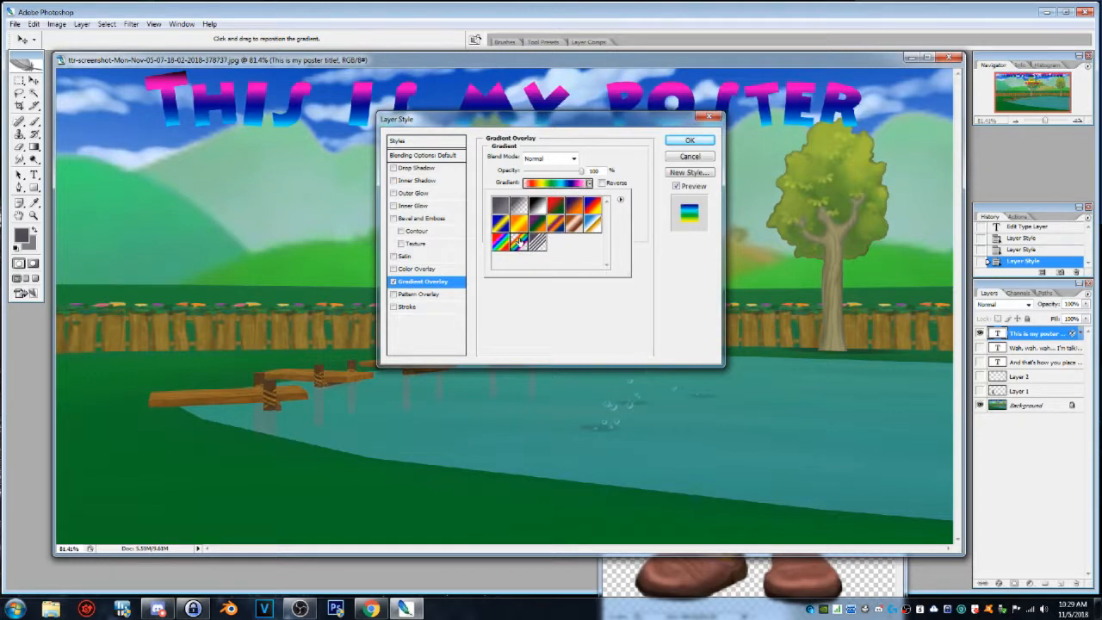
left_click(560, 212)
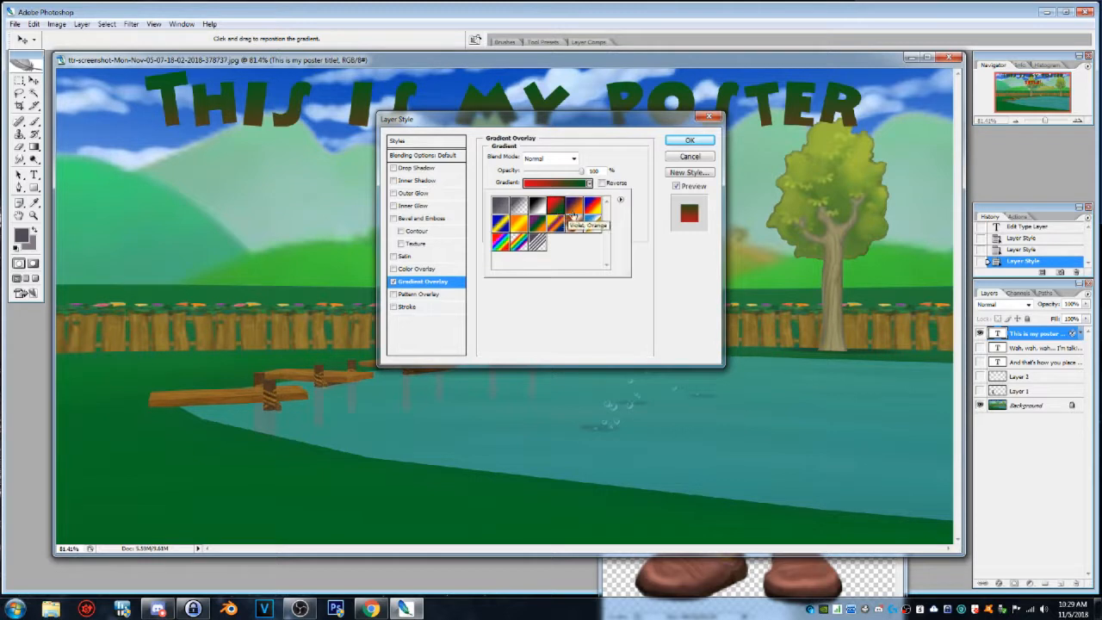
left_click(575, 215)
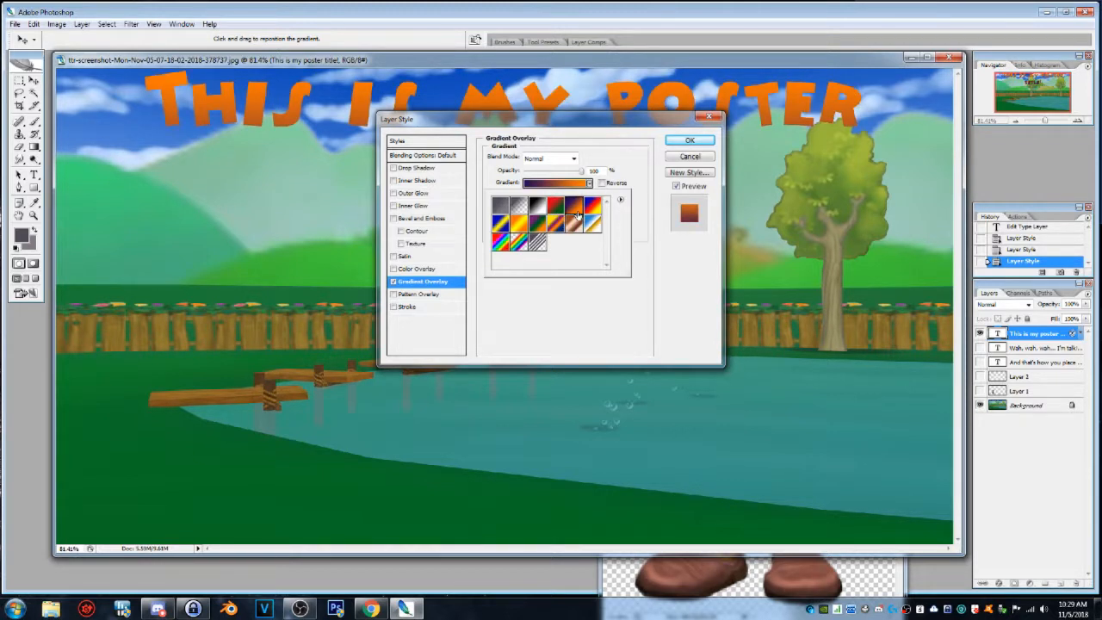
left_click(572, 225)
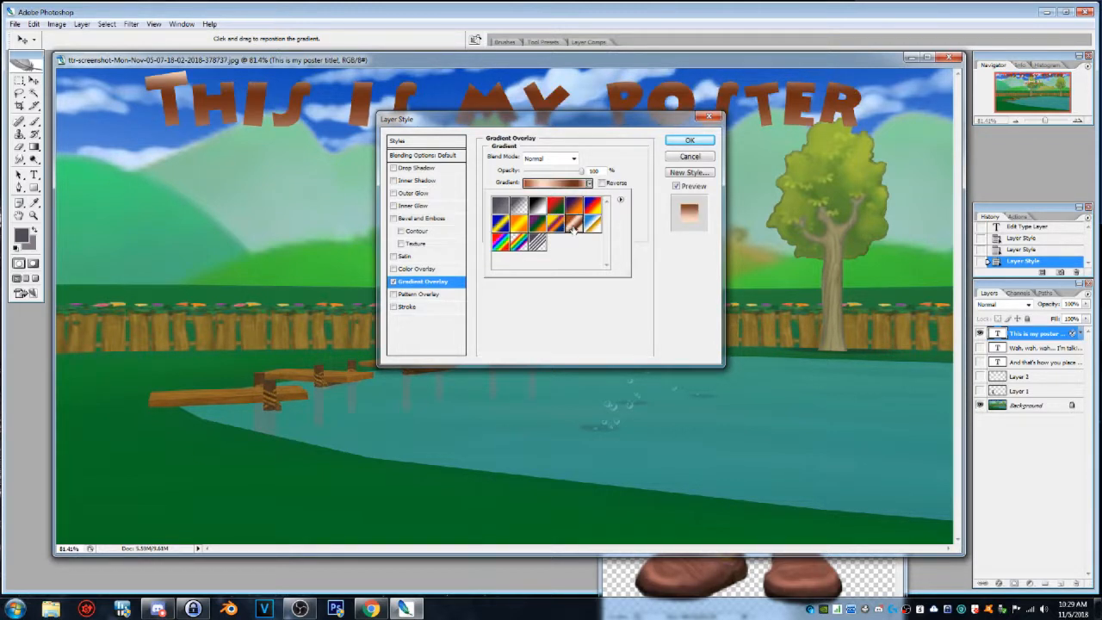
Turn off the title's Gradient Overlay, enable Pattern Overlay instead and show its available patterns.
left_click(393, 283)
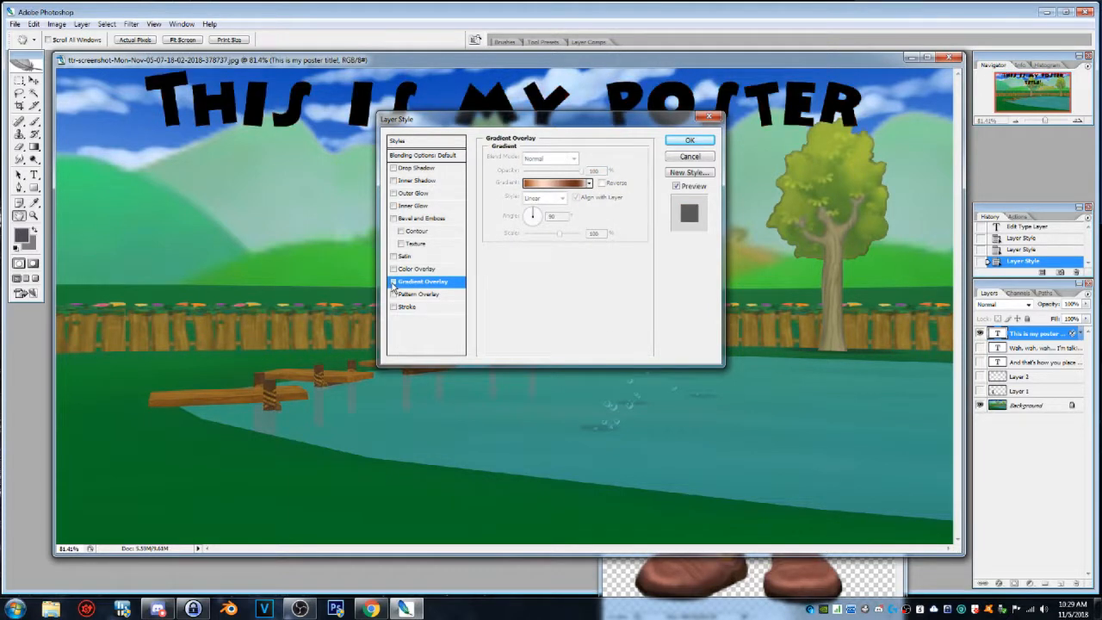
left_click(393, 295)
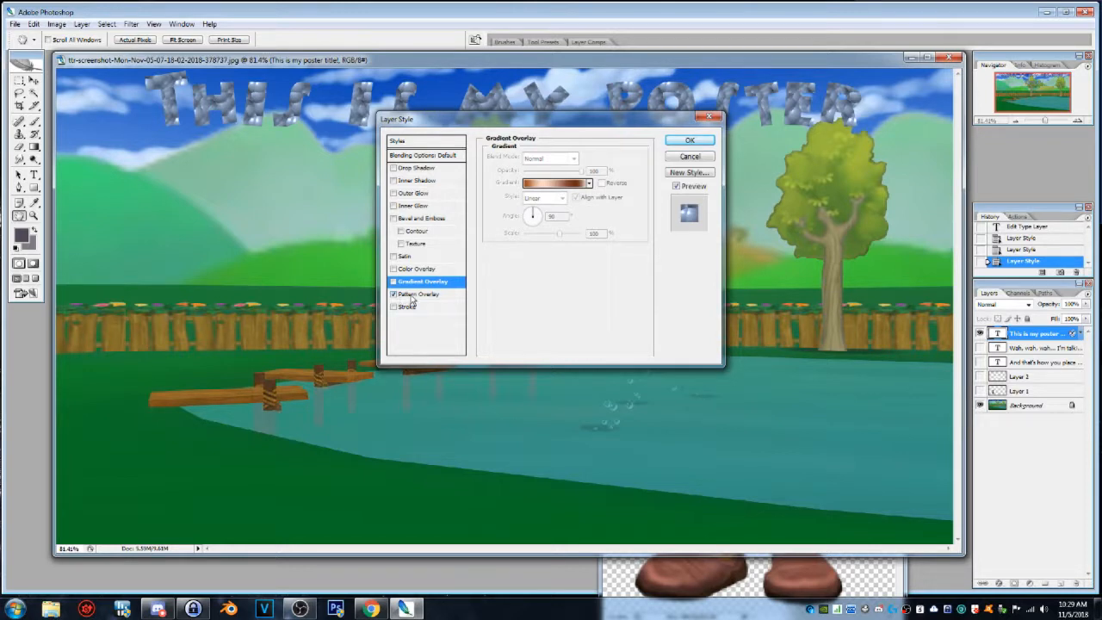
left_click(412, 297)
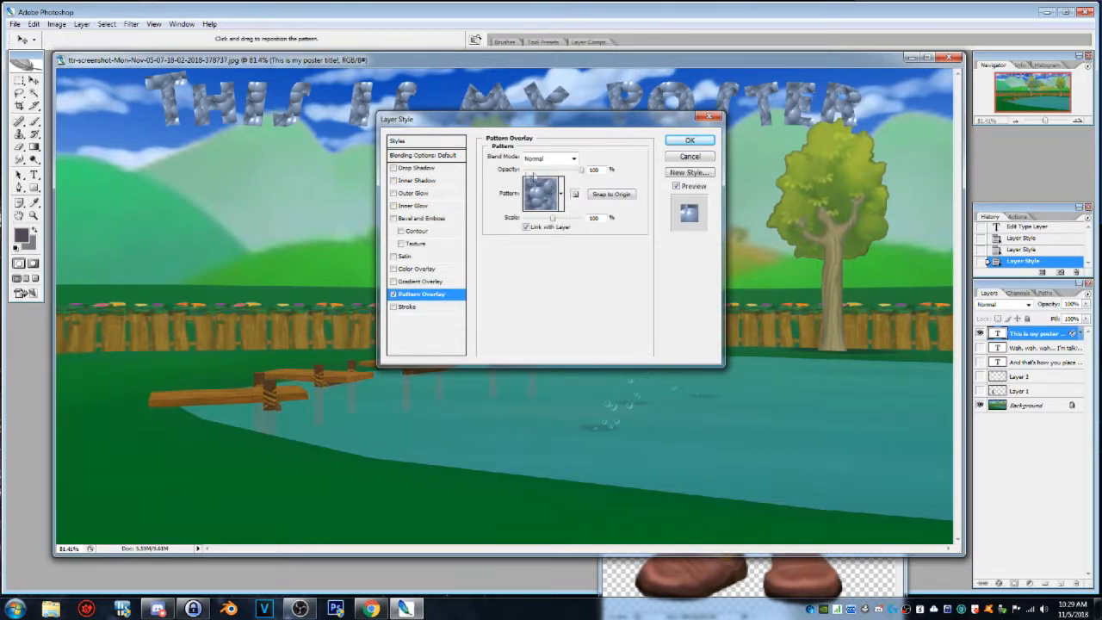
left_click(560, 194)
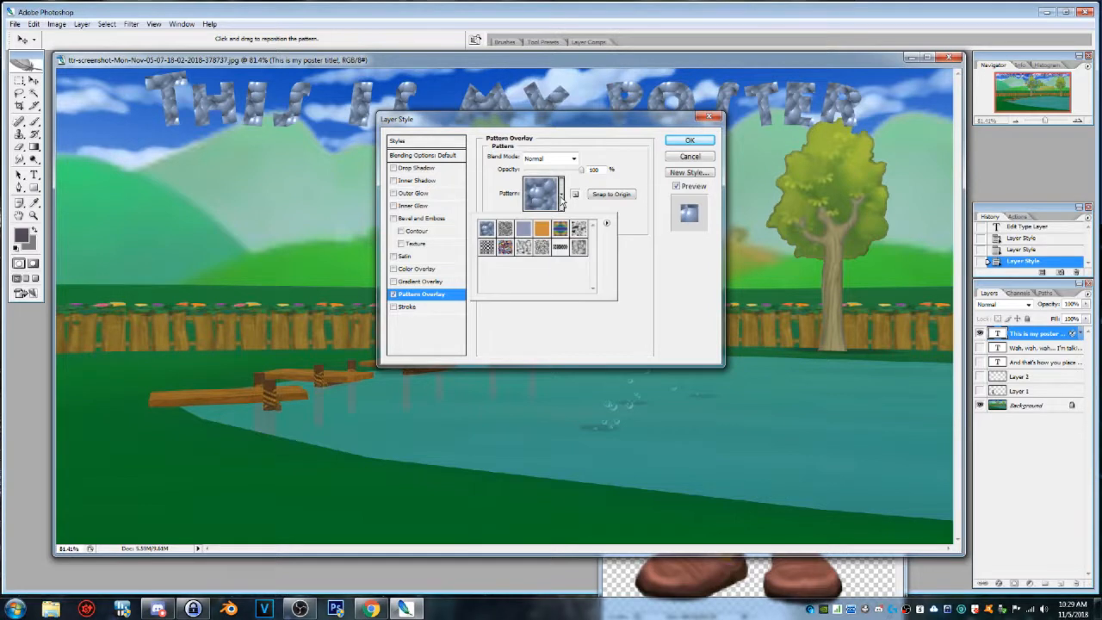
Preview the Wrinkles, blue woven, multicolored striped and Nebula patterns on the title.
left_click(505, 228)
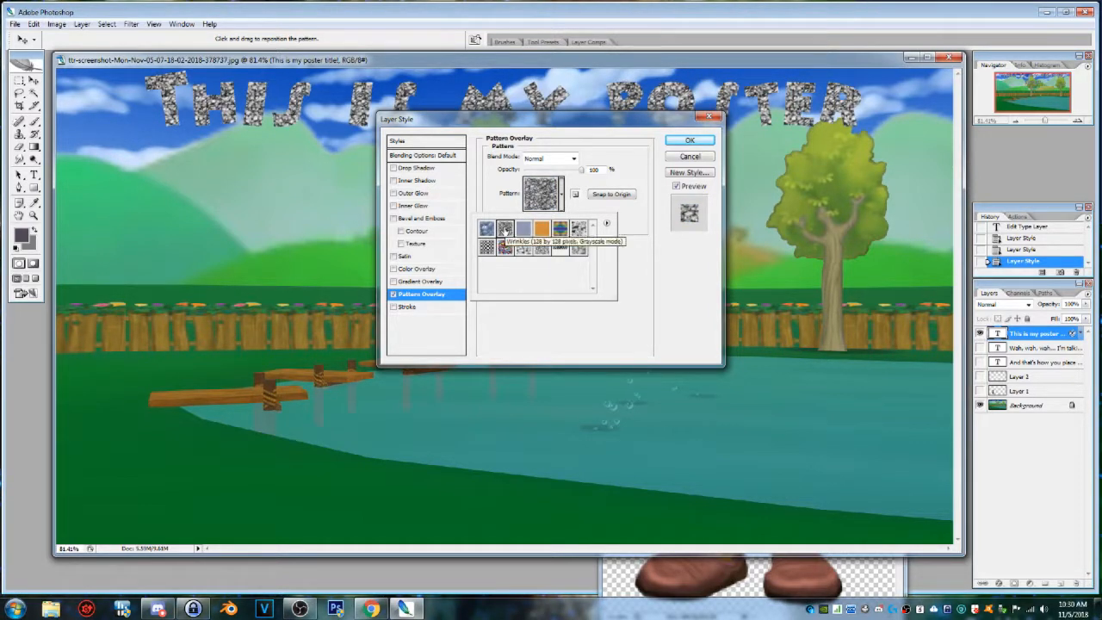
left_click(525, 230)
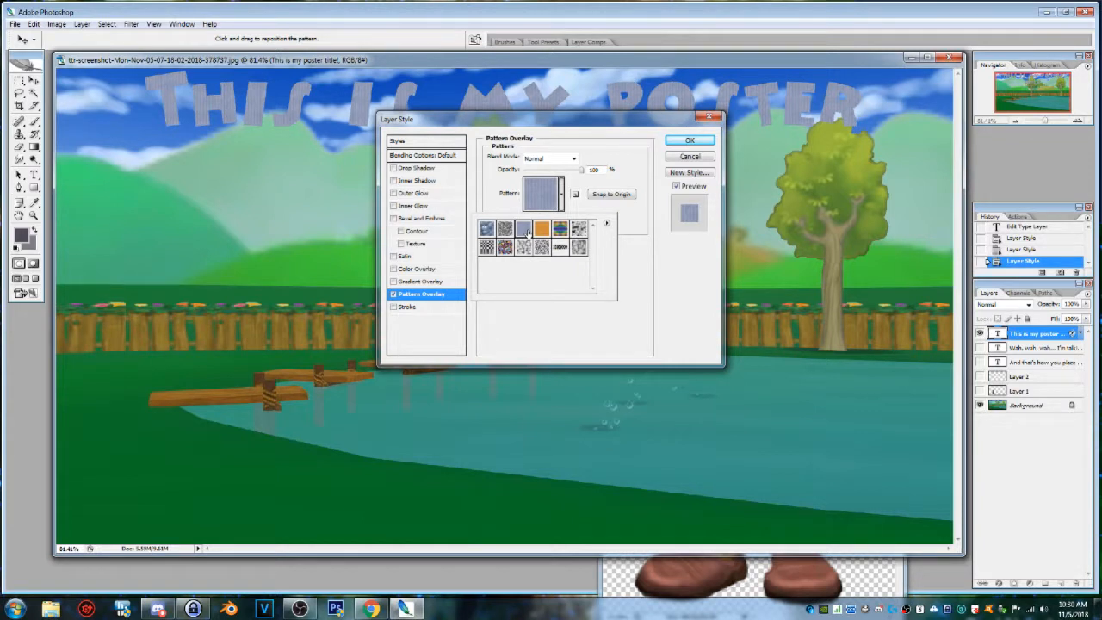
left_click(560, 229)
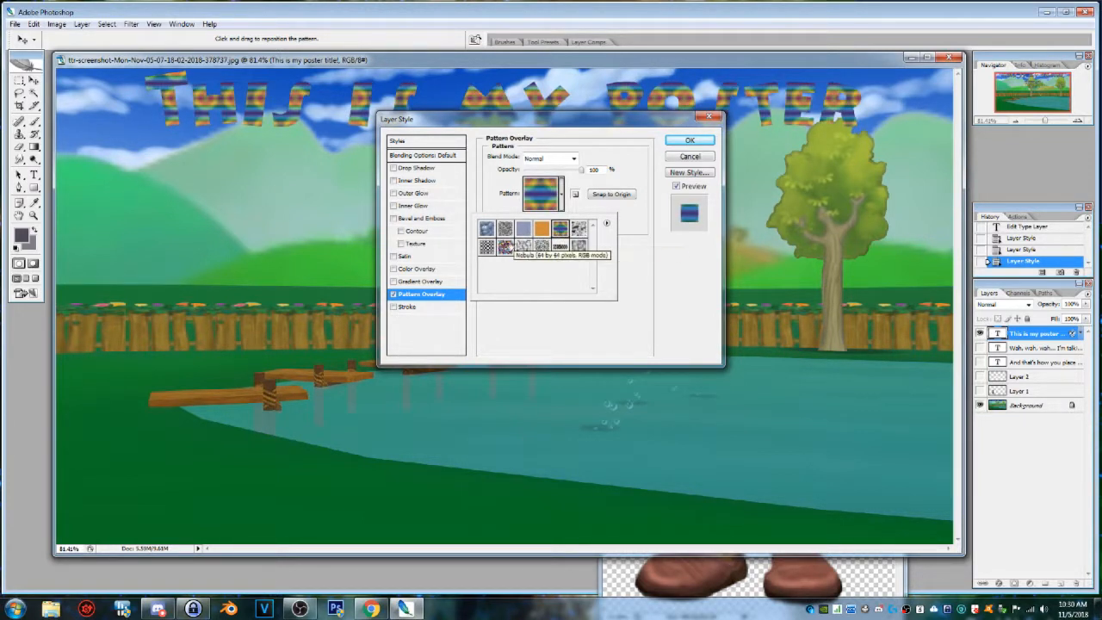
left_click(505, 248)
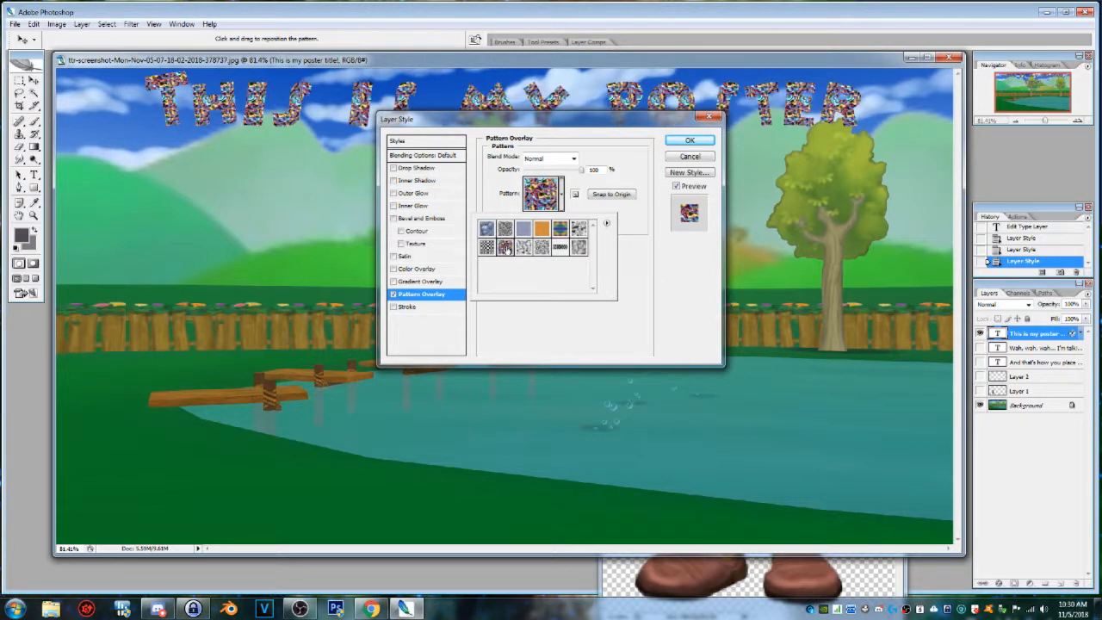
Replace the title's Pattern Overlay with a Stroke and set the stroke size to 4 px.
left_click(394, 295)
left_click(393, 307)
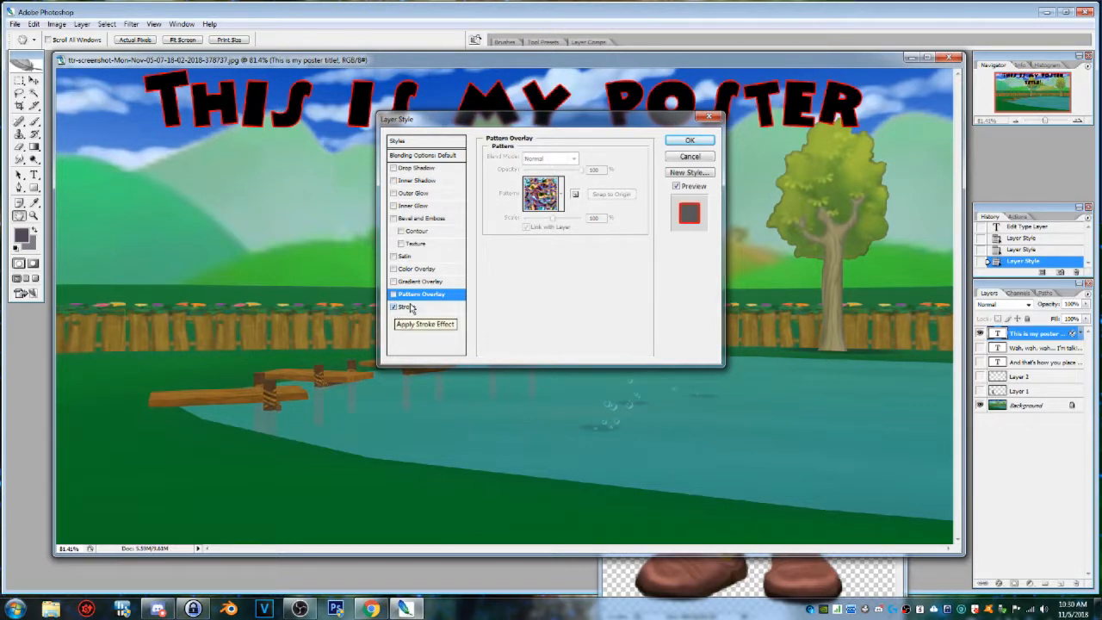
left_click(409, 307)
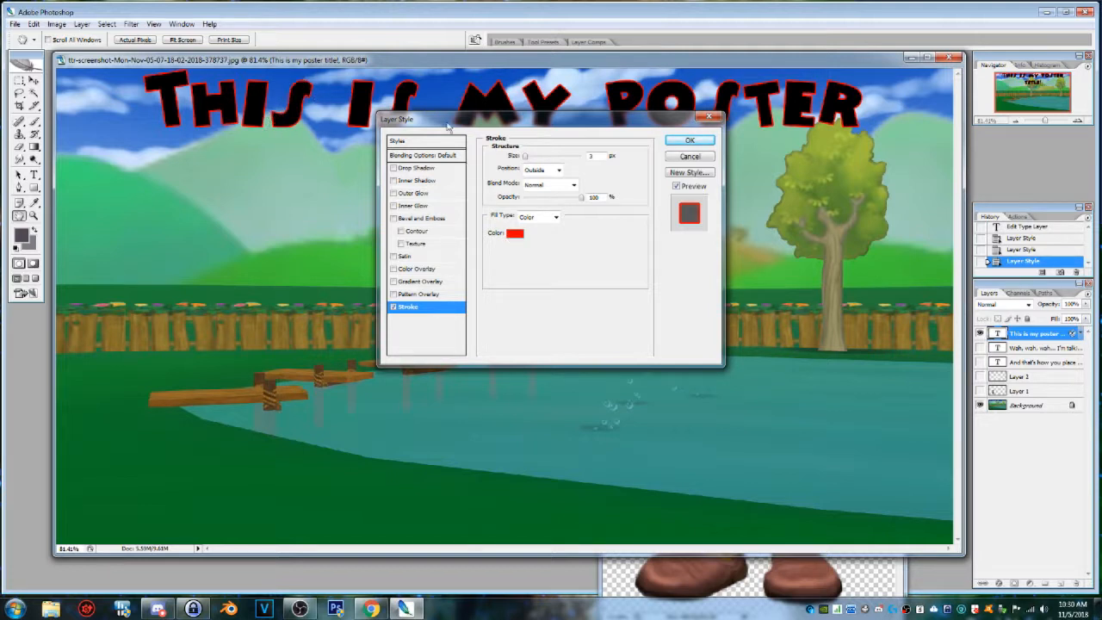
left_click(526, 158)
left_click_drag(527, 161, 534, 163)
left_click_drag(533, 162, 527, 164)
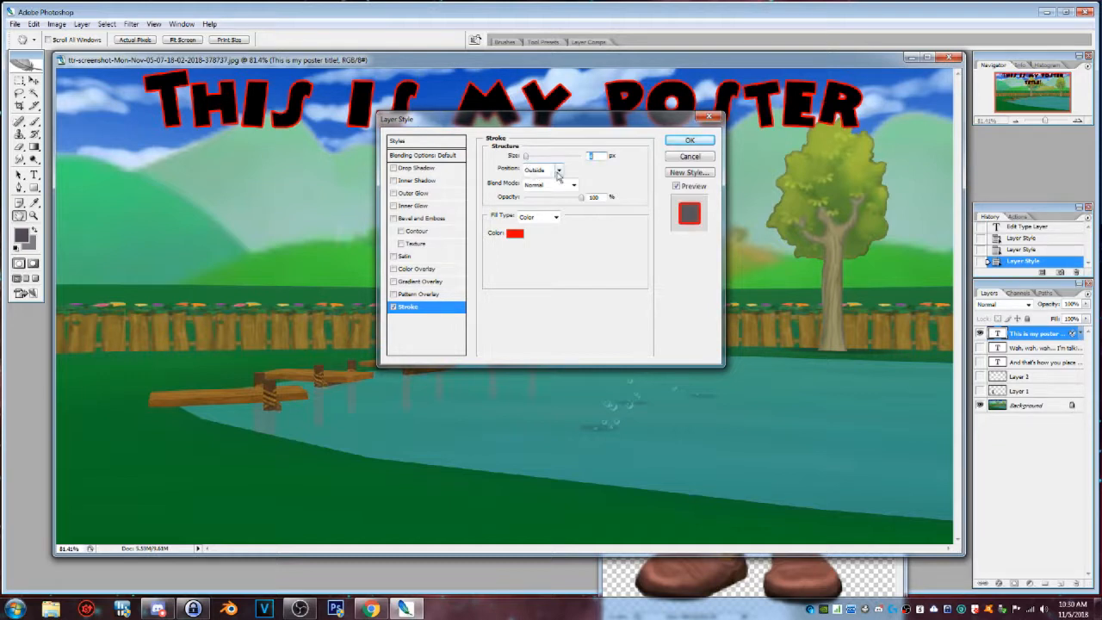
Preview the title's stroke in the Inside and Center positions, then set it back to Outside.
left_click(556, 170)
left_click(547, 191)
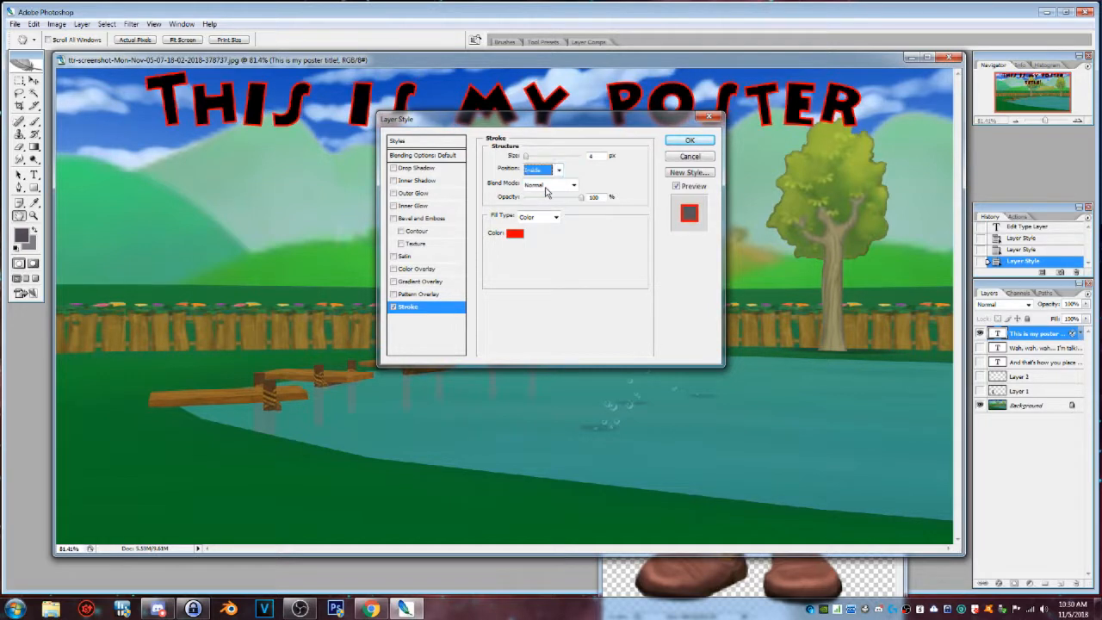
left_click(556, 170)
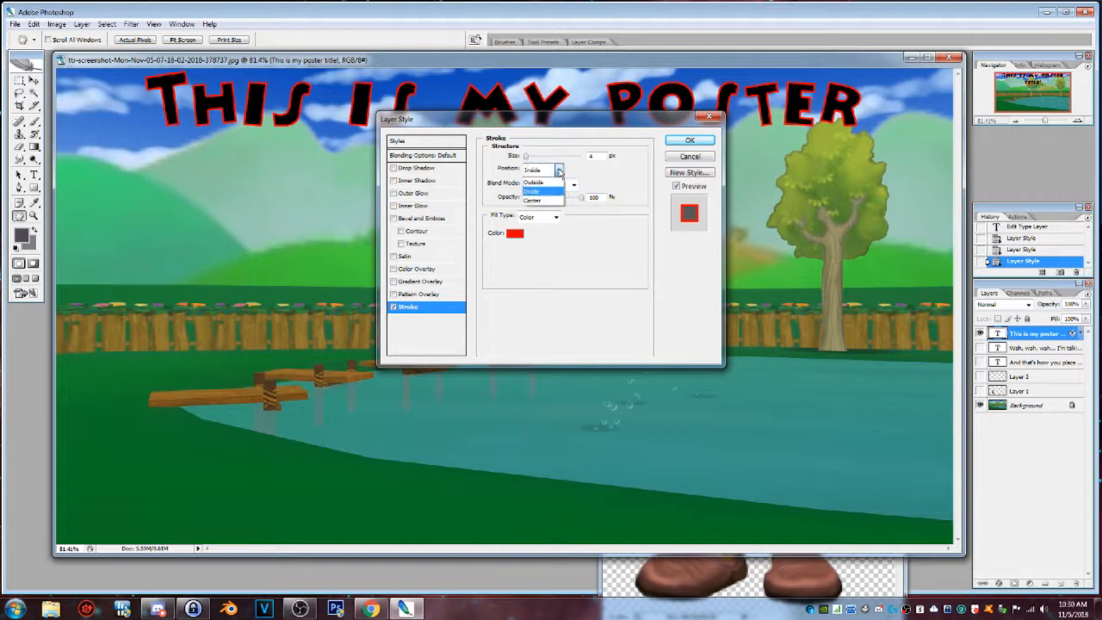
left_click(545, 201)
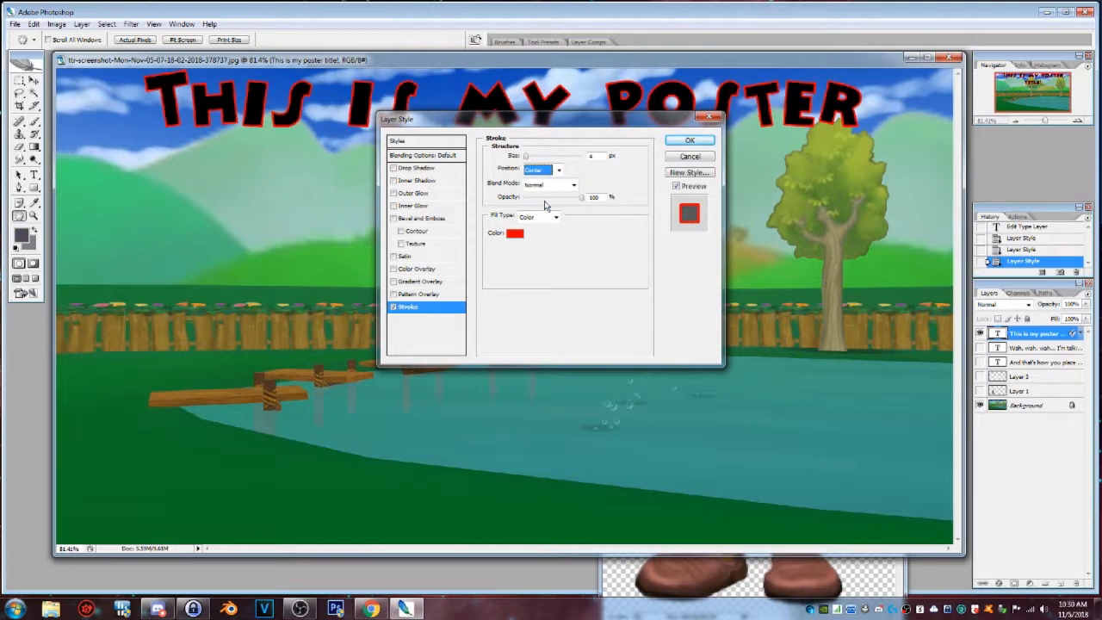
left_click(556, 171)
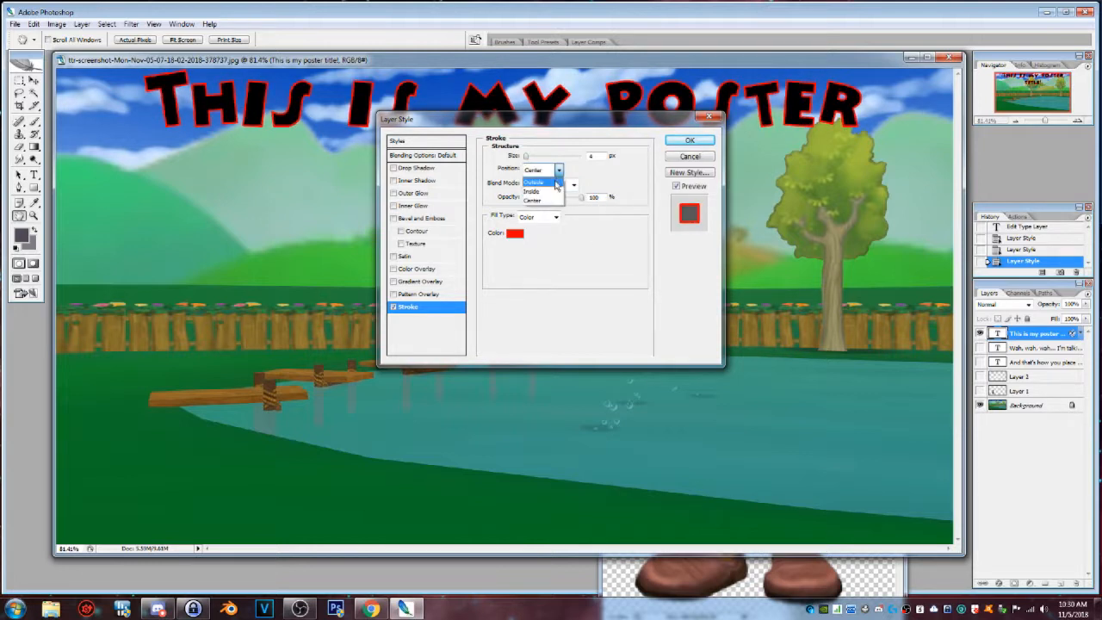
left_click(556, 183)
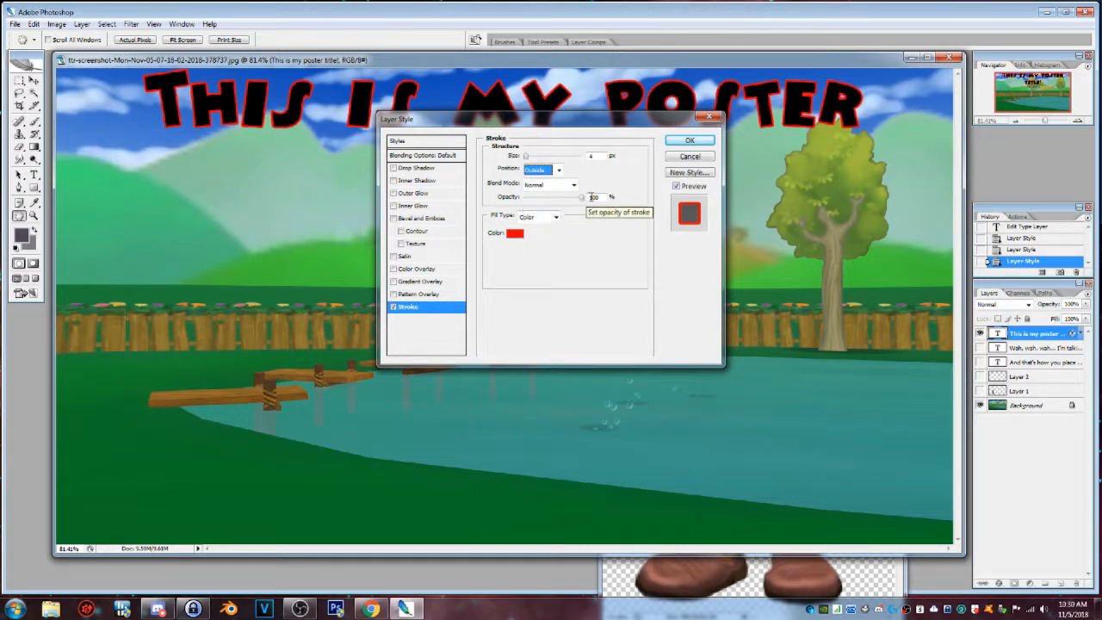
Preview the title's stroke at 50% opacity, then restore it to 100%.
left_click_drag(601, 198, 585, 199)
type("50")
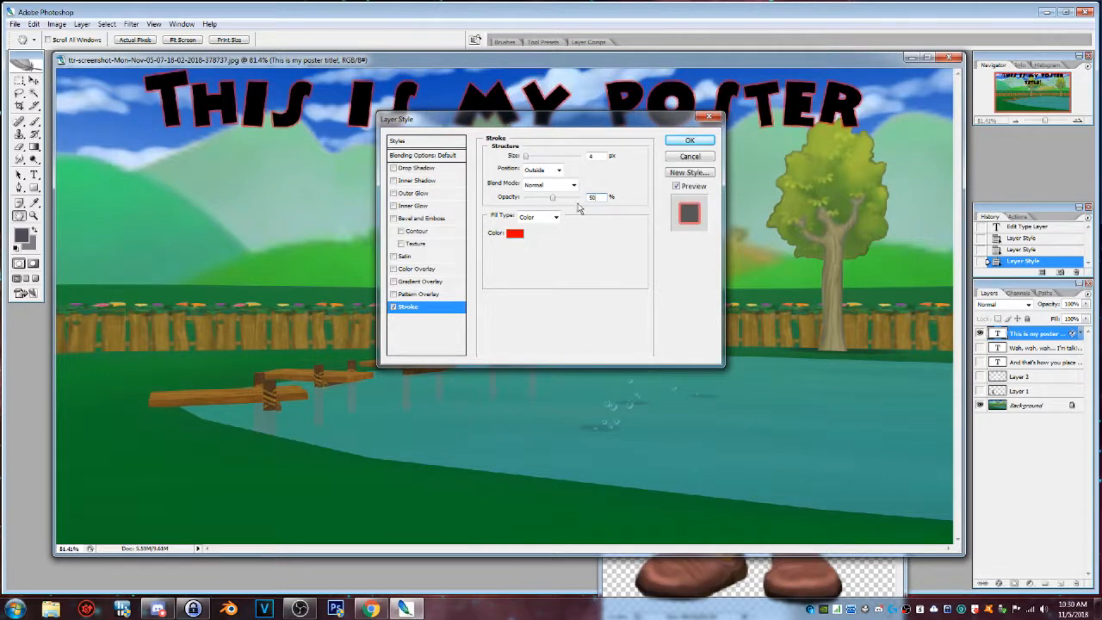
key("BackSpace")
key("BackSpace")
type("100")
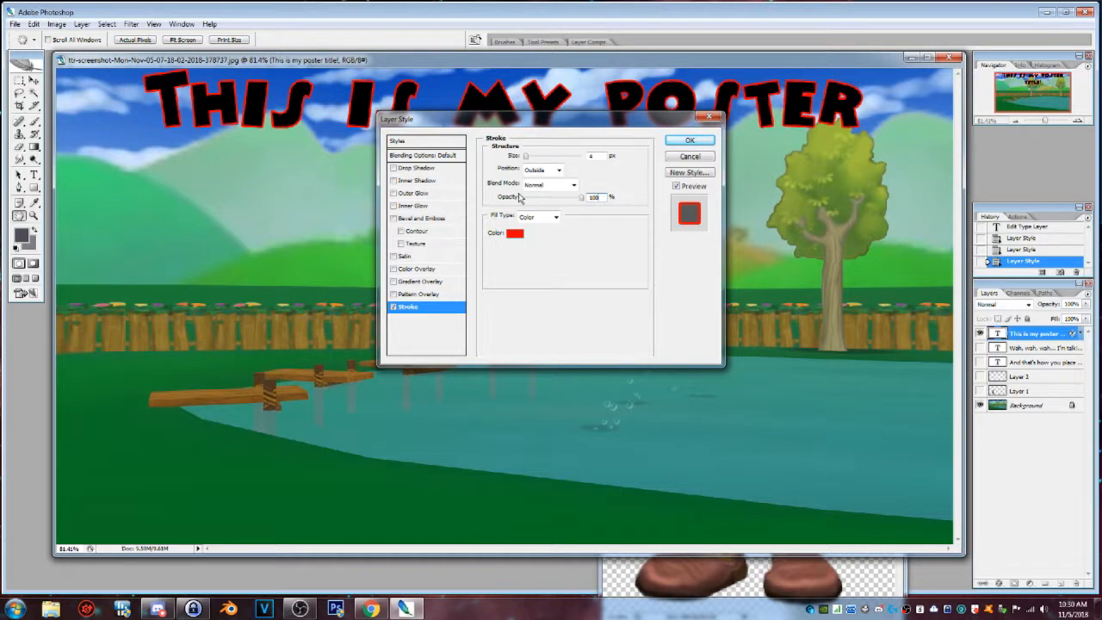
Set the fill type of the title's stroke to Gradient.
left_click(556, 220)
left_click(557, 222)
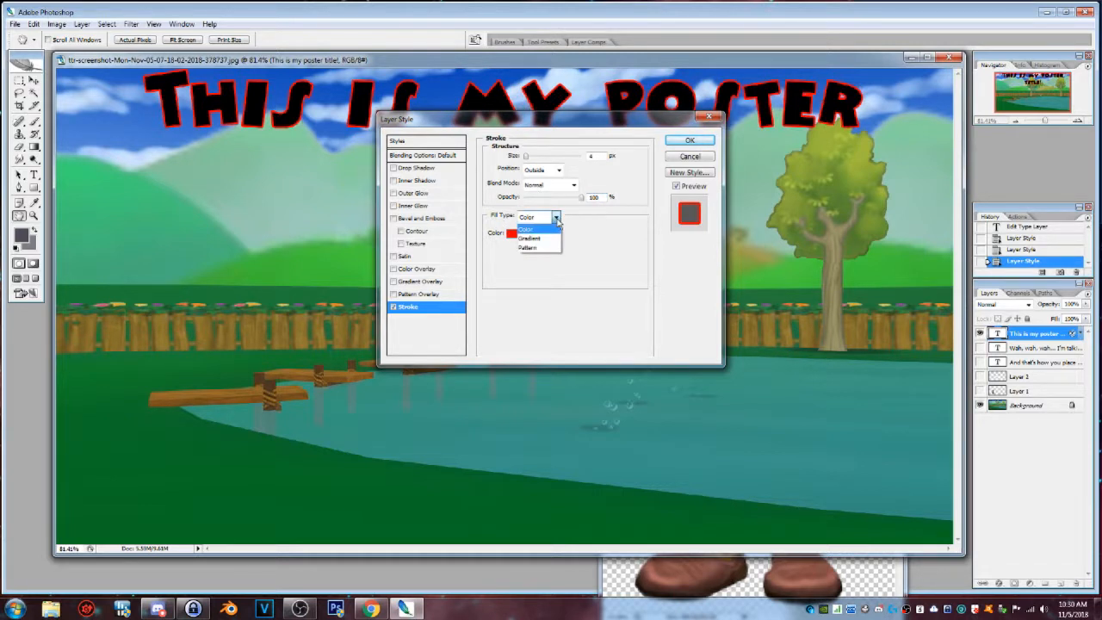
left_click(542, 238)
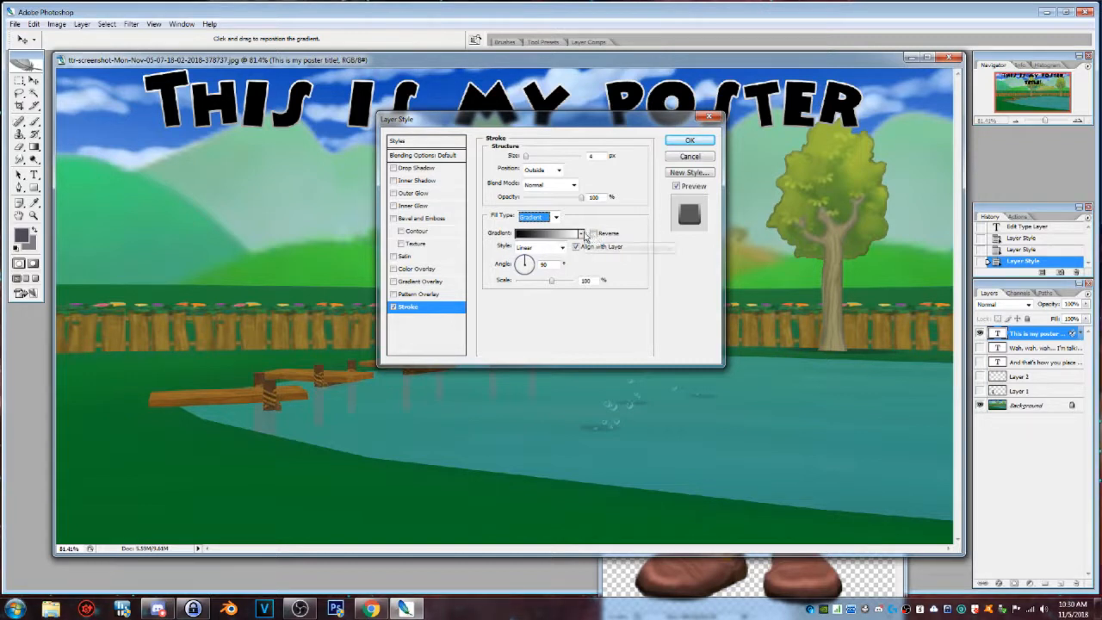
Preview several stroke gradients, including Spectrum and Blue, Red, Yellow, and choose the orange-yellow-orange one.
left_click(581, 234)
left_click(496, 293)
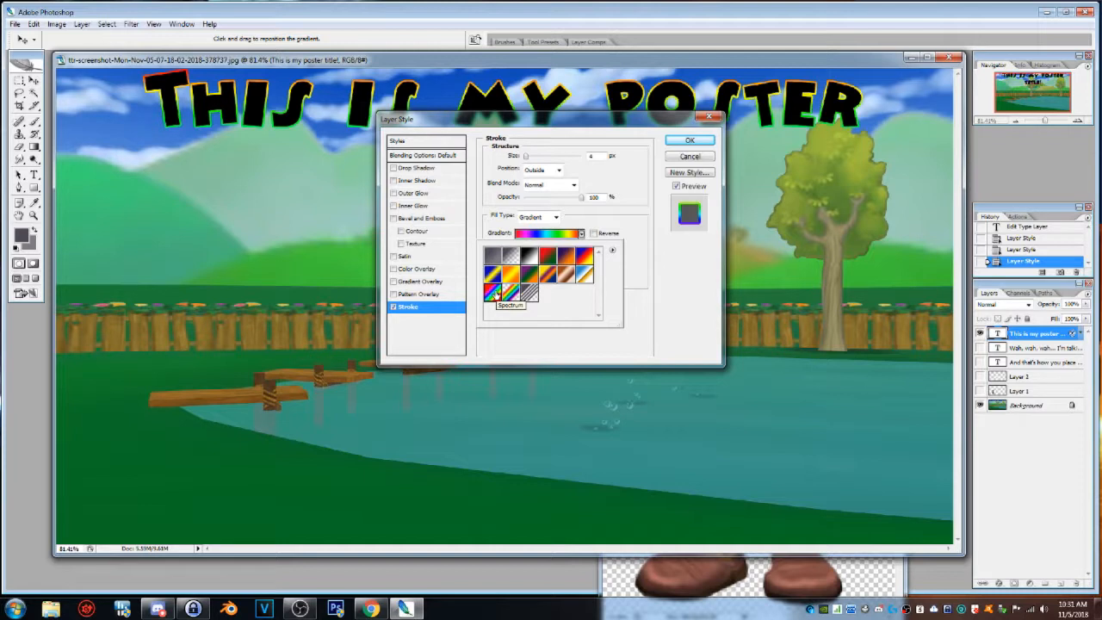
left_click(544, 279)
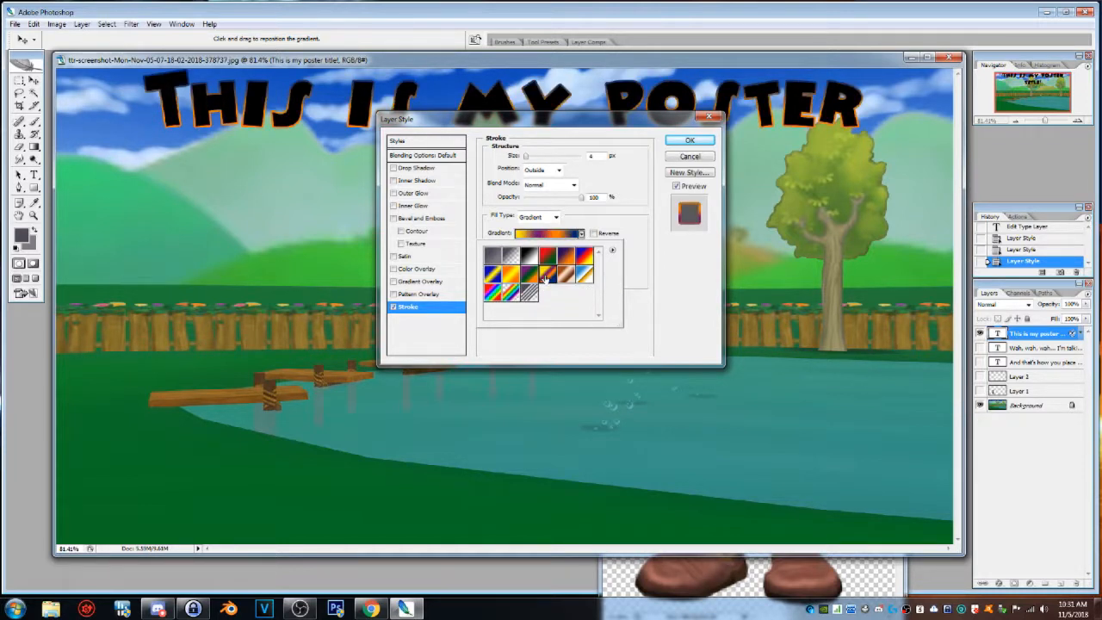
left_click(584, 256)
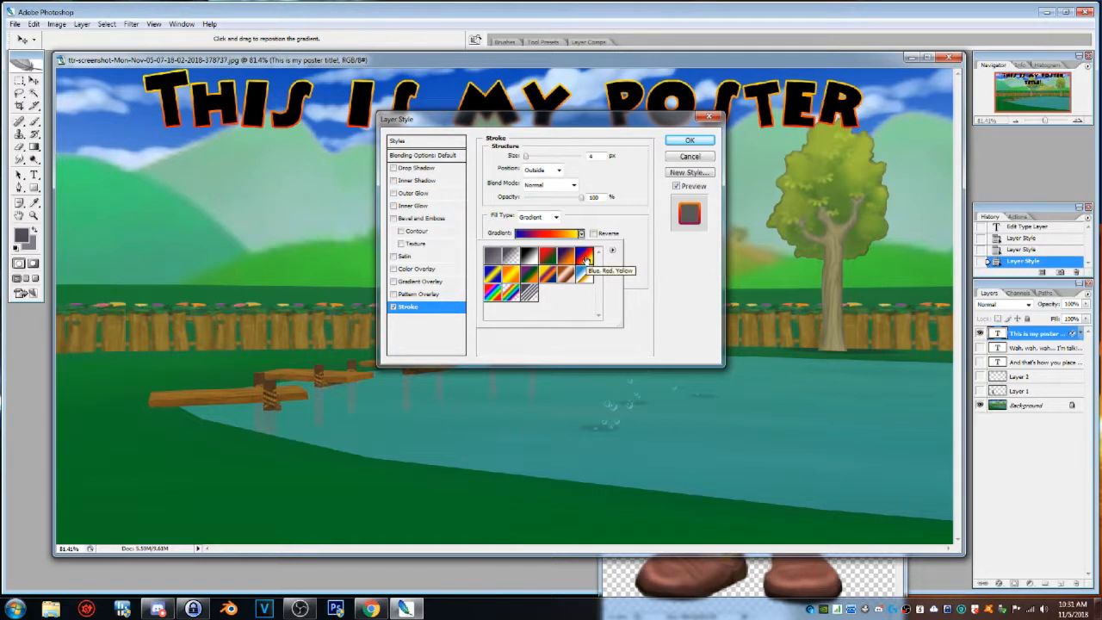
left_click(511, 275)
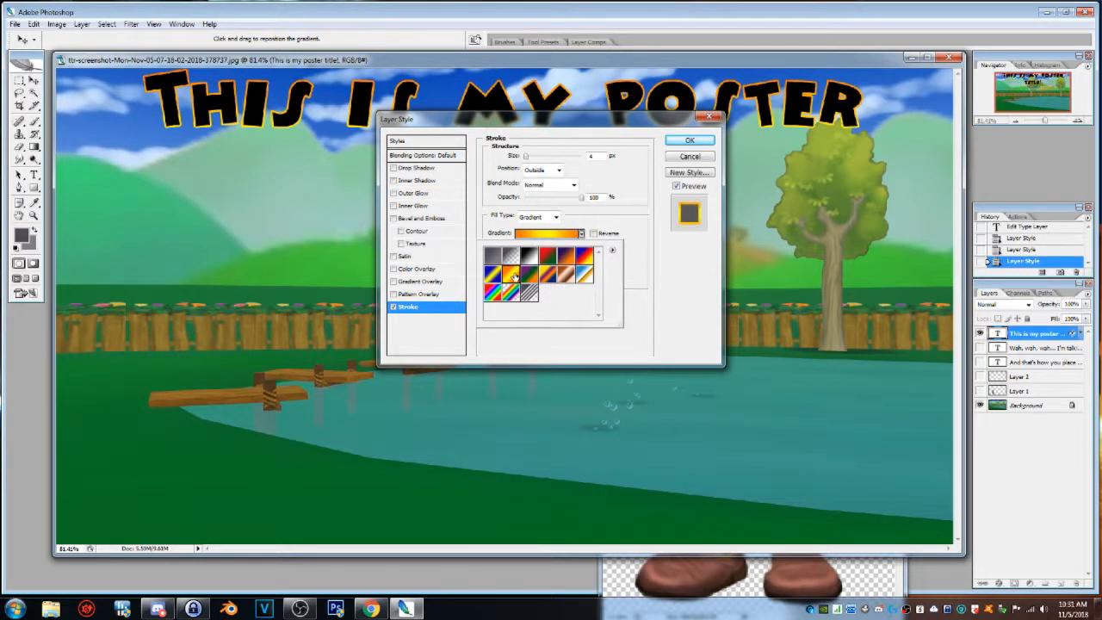
left_click(647, 249)
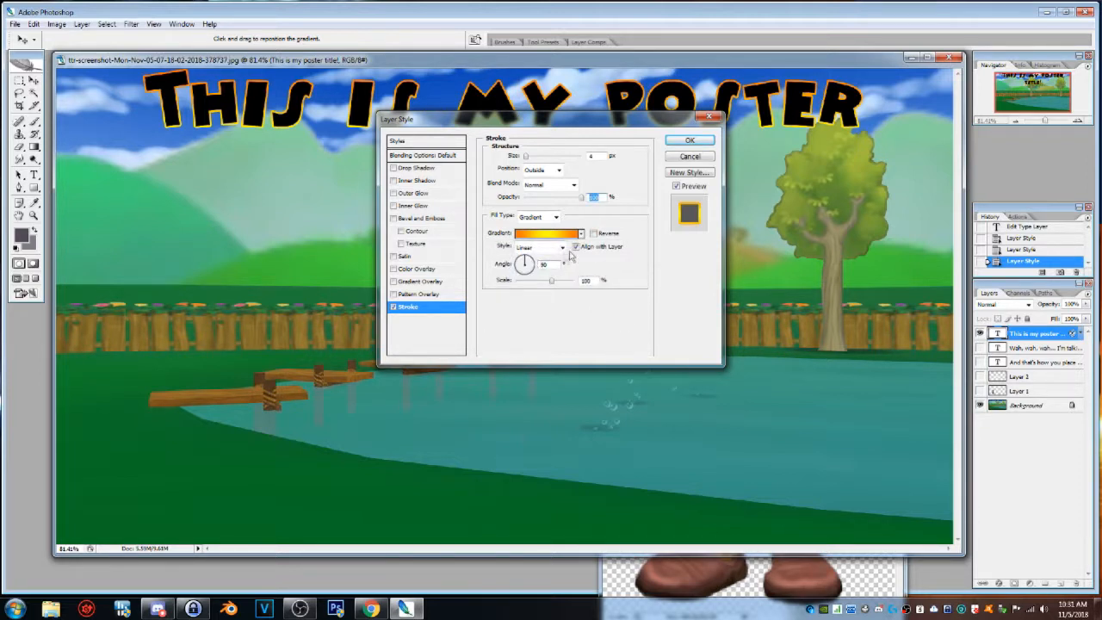
Rotate the stroke gradient's angle so that it points toward the lower left.
mouse_move(527, 263)
left_mouse_down()
mouse_move(532, 273)
mouse_move(512, 276)
left_mouse_up()
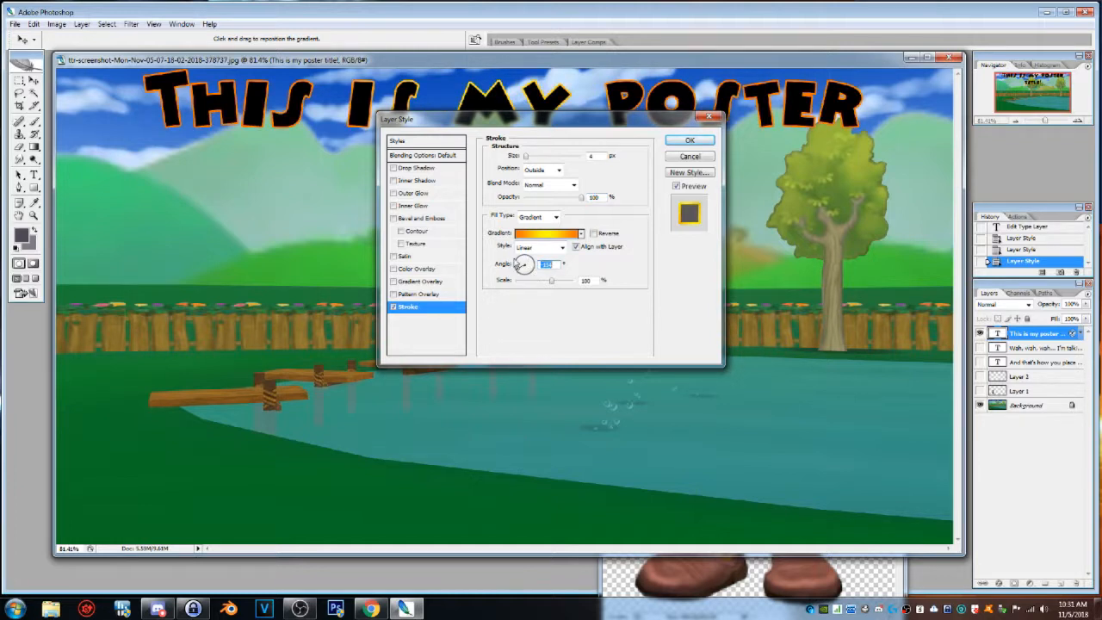